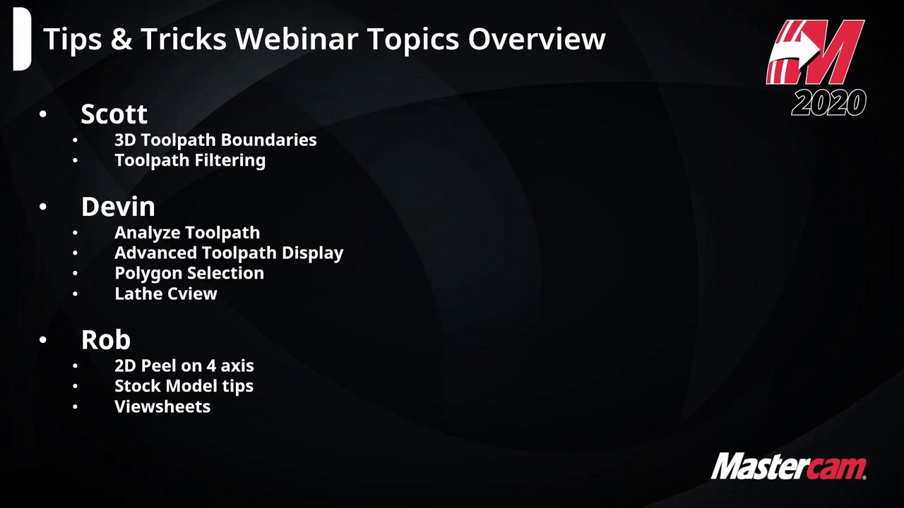
# Step: Switch to Mastercam and display the solid shaded in colour without its edge lines
pyautogui.hotkey('alt', 'Tab')
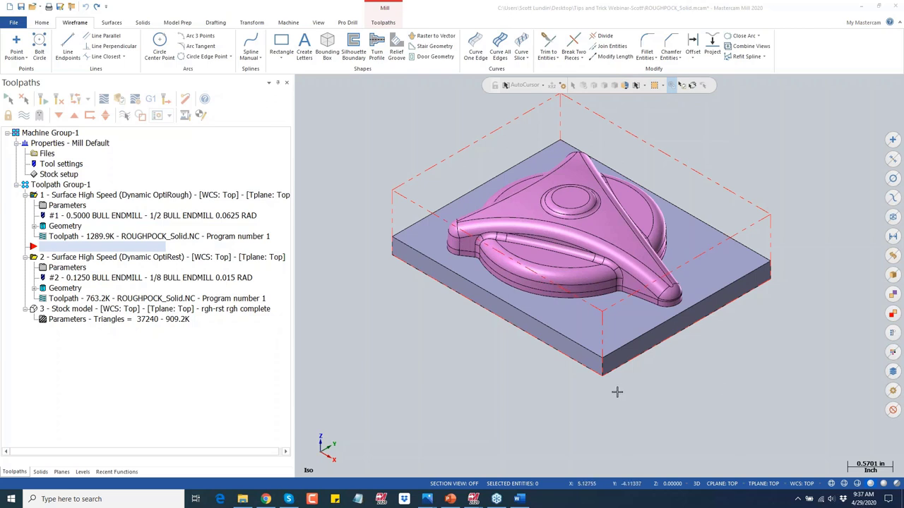
pyautogui.click(871, 486)
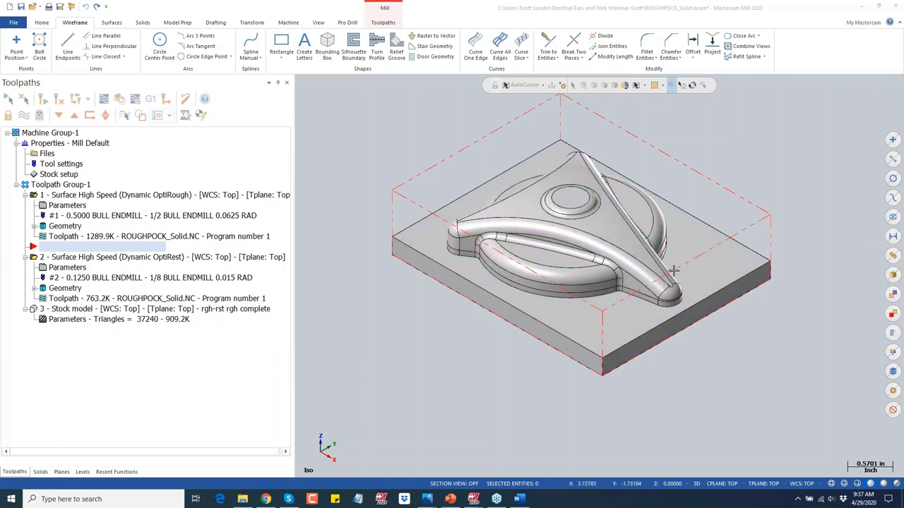
pyautogui.hotkey('alt', 's')
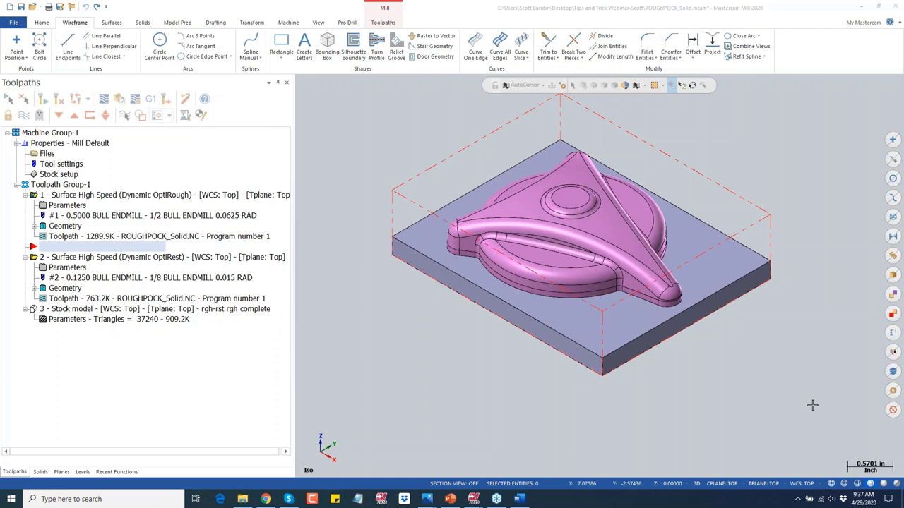
pyautogui.click(885, 484)
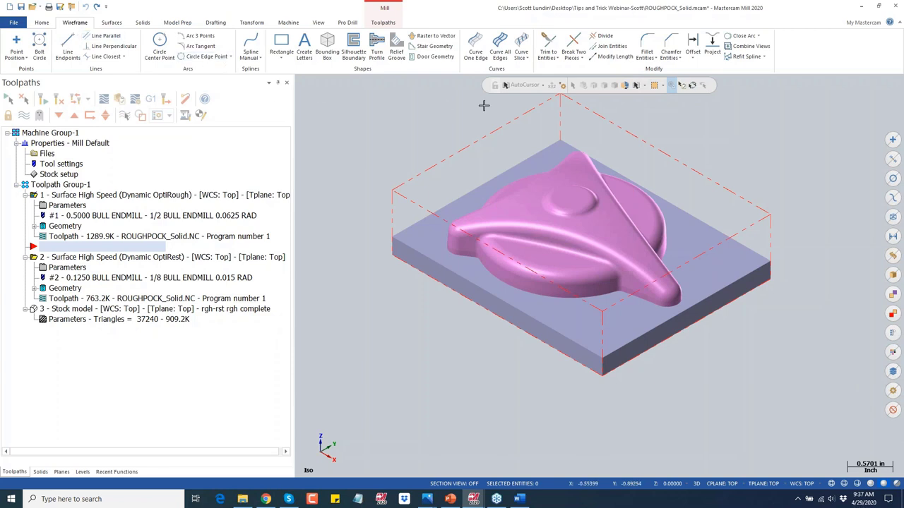
# Step: Start Curve On All Edges on the top triangular face and keep both the inside and outside loops
pyautogui.click(501, 53)
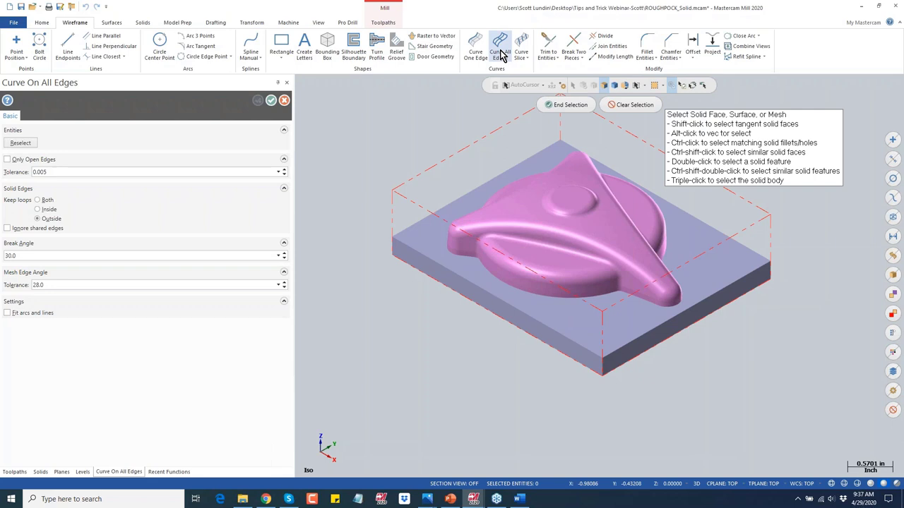
pyautogui.click(530, 205)
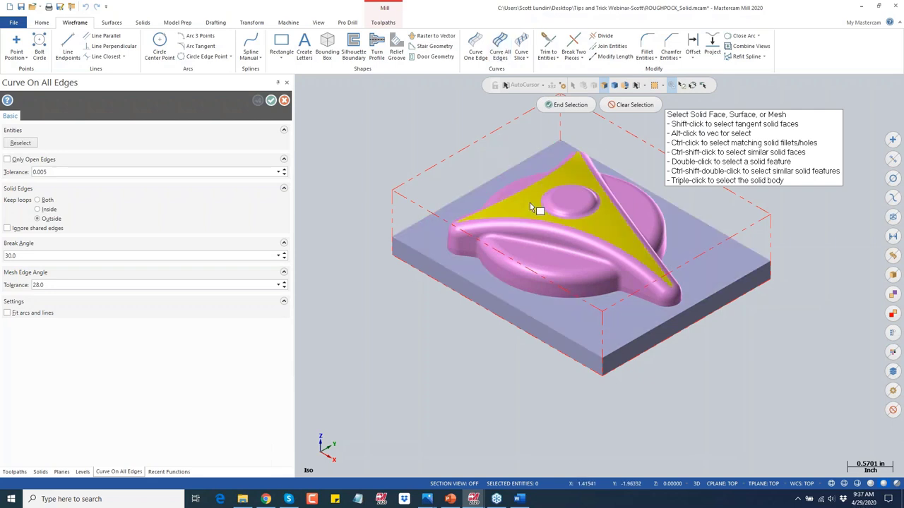
pyautogui.click(529, 203)
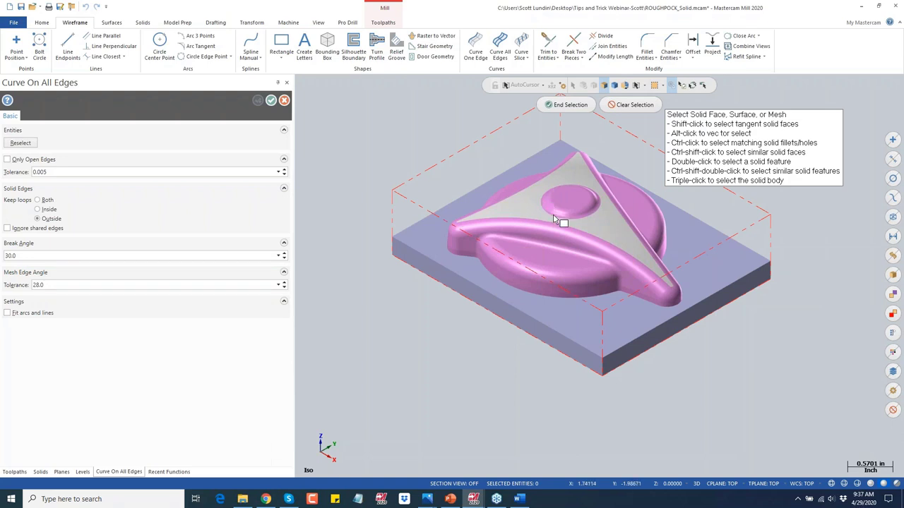
pyautogui.click(555, 221)
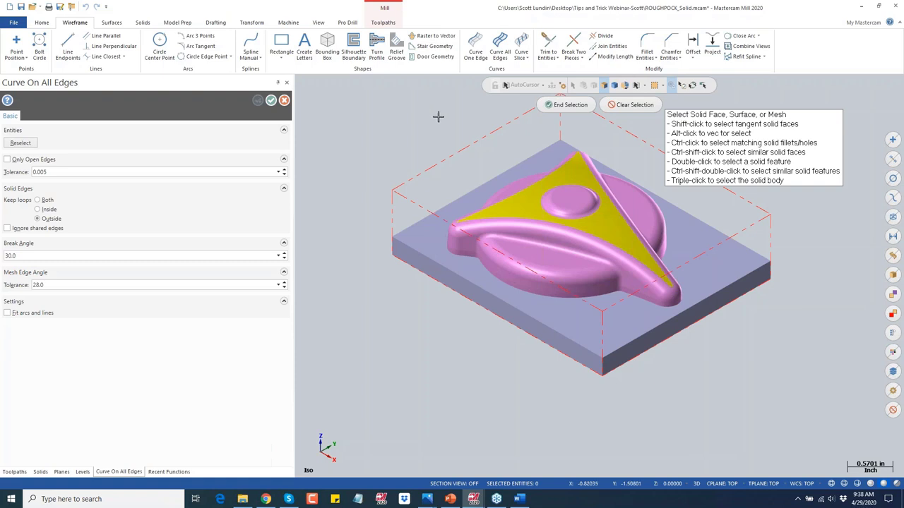
pyautogui.click(568, 109)
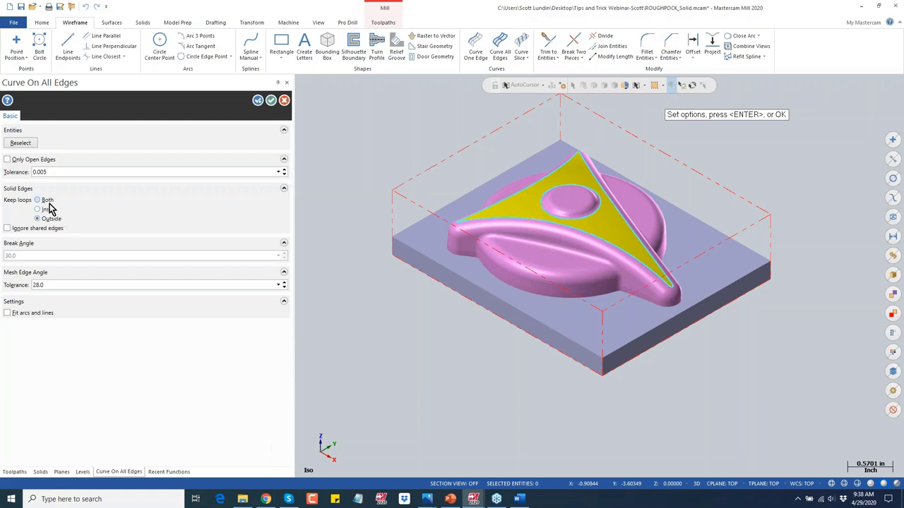
pyautogui.click(39, 201)
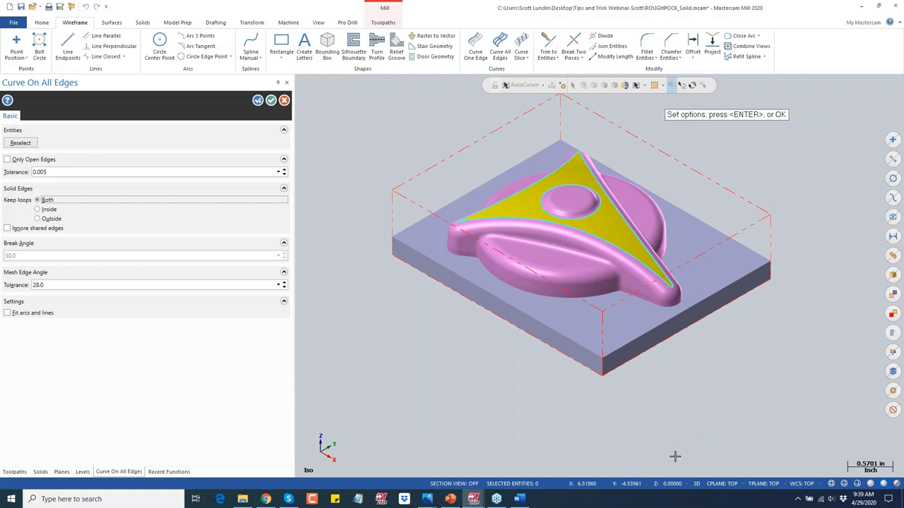
# Step: Preview the edge curves flattened in 2D construction mode at a Z depth of 1, and reopen the depth for editing
pyautogui.click(697, 485)
pyautogui.moveTo(721, 400); pyautogui.dragTo(711, 416, button='middle')
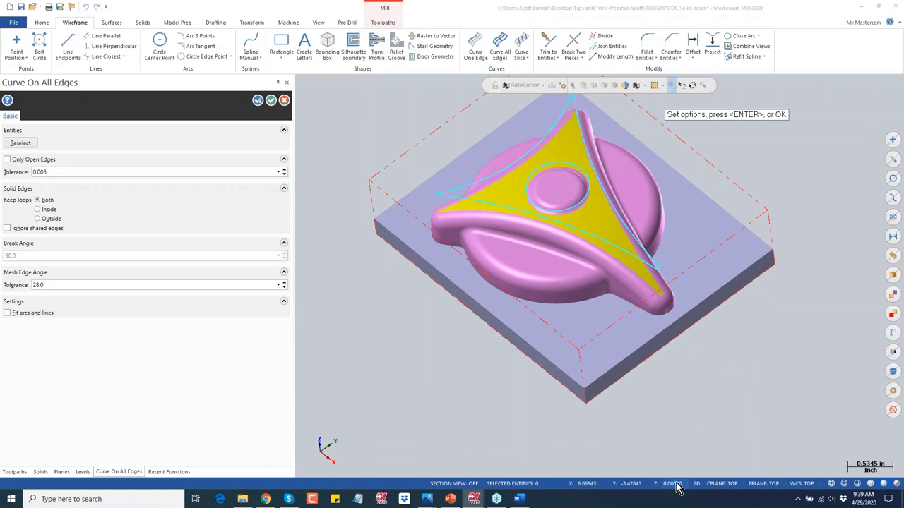
pyautogui.write('1')
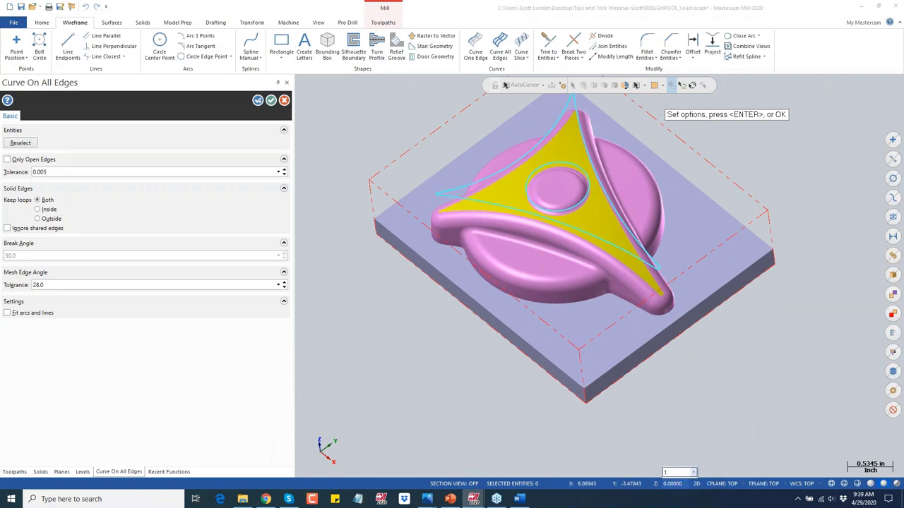
pyautogui.press('Return')
pyautogui.moveTo(740, 366)
pyautogui.mouseDown(button='middle')
pyautogui.moveTo(759, 307)
pyautogui.moveTo(747, 353)
pyautogui.mouseUp(button='middle')
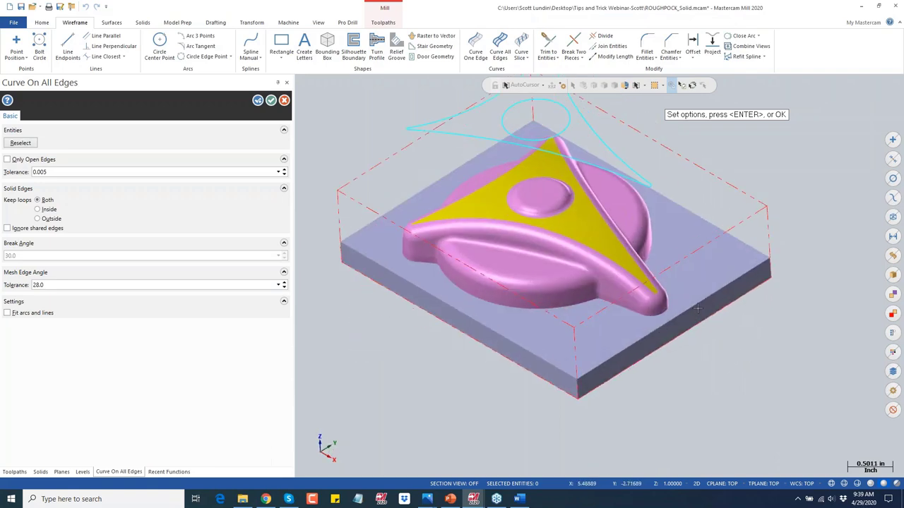
pyautogui.click(681, 486)
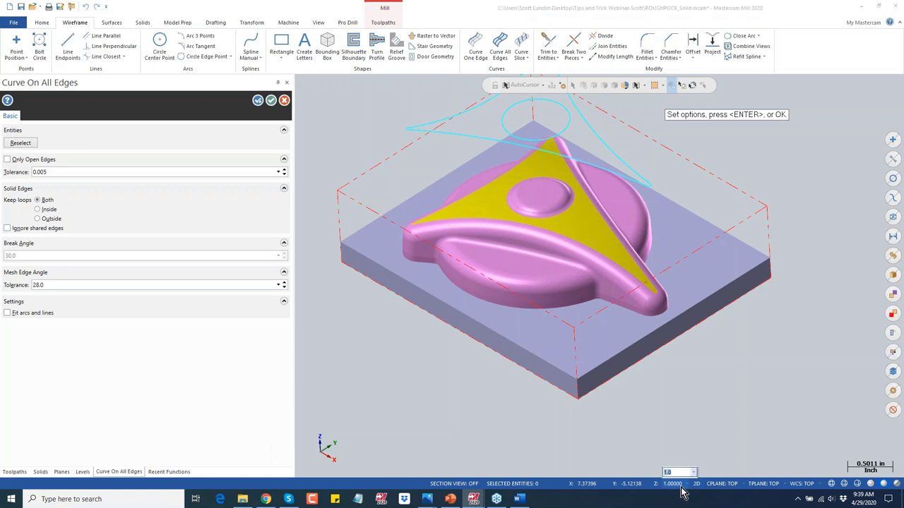
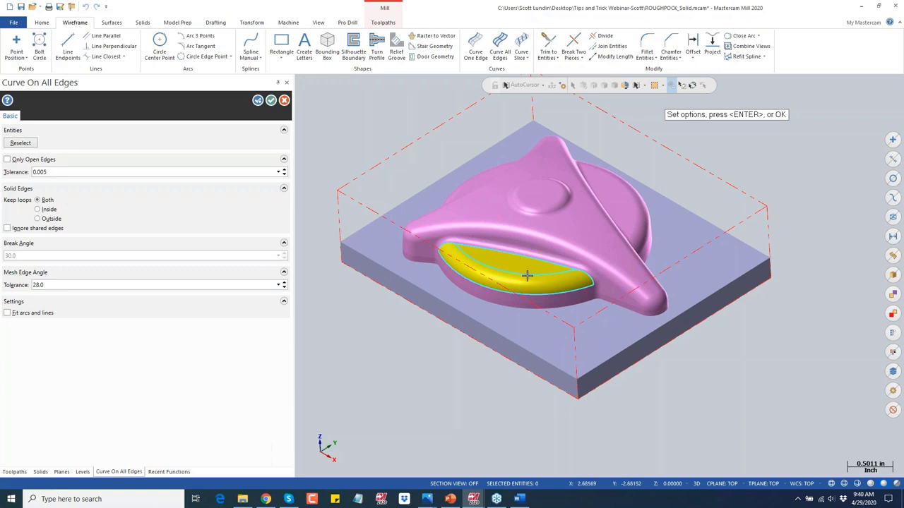
# Step: Try ignoring shared edges on the front crescent faces, create their edge curves with shared edges included, and undo them
pyautogui.click(8, 230)
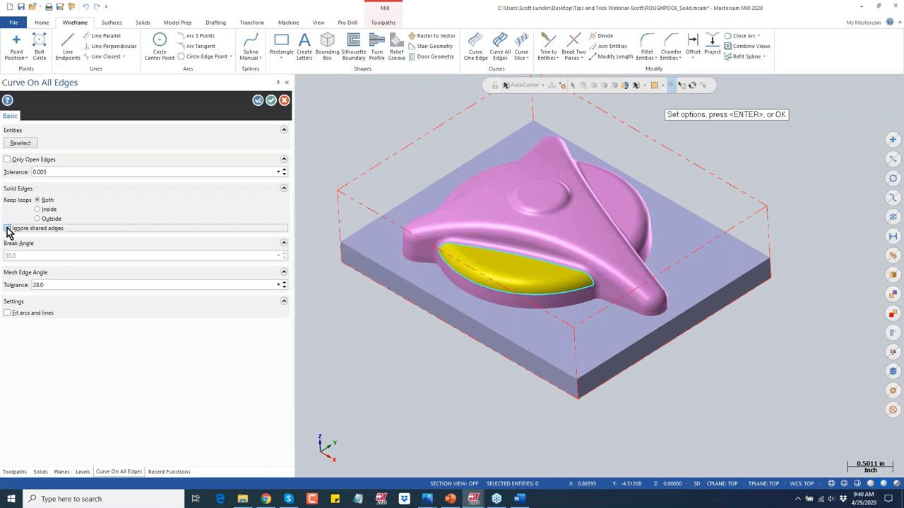
pyautogui.click(9, 230)
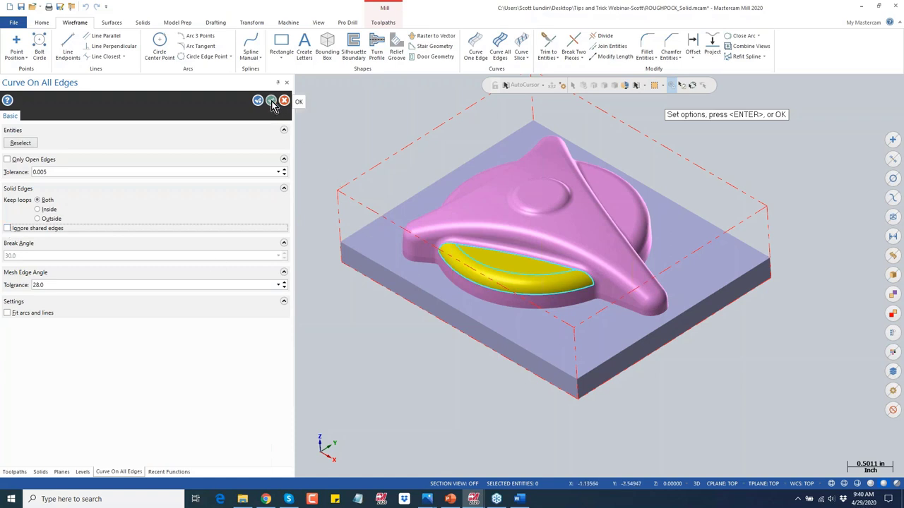
pyautogui.click(271, 102)
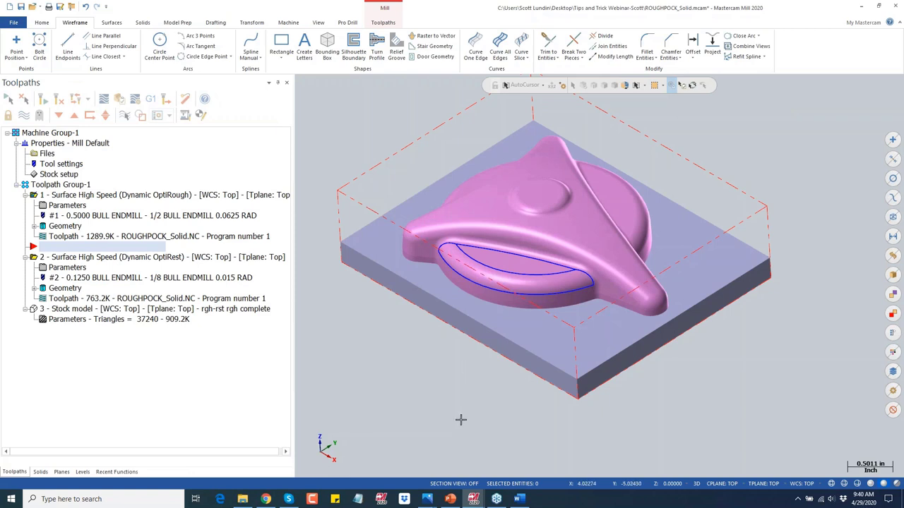
pyautogui.click(84, 7)
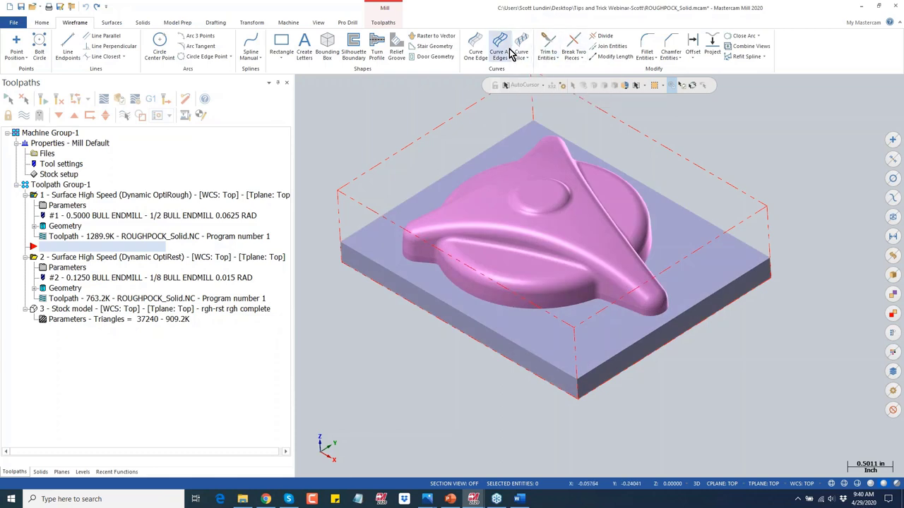
# Step: Create curves on all edges of the top triangular face, keeping both loops
pyautogui.click(503, 48)
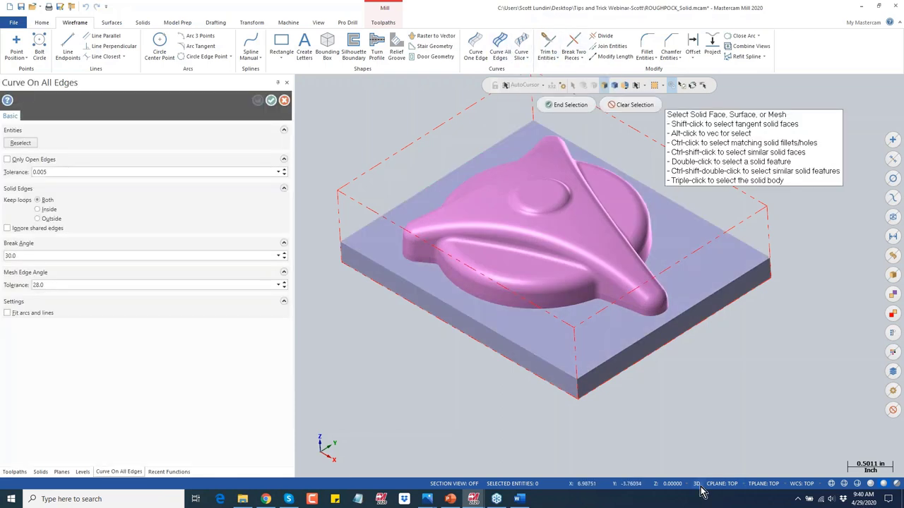
pyautogui.click(501, 208)
pyautogui.press('Return')
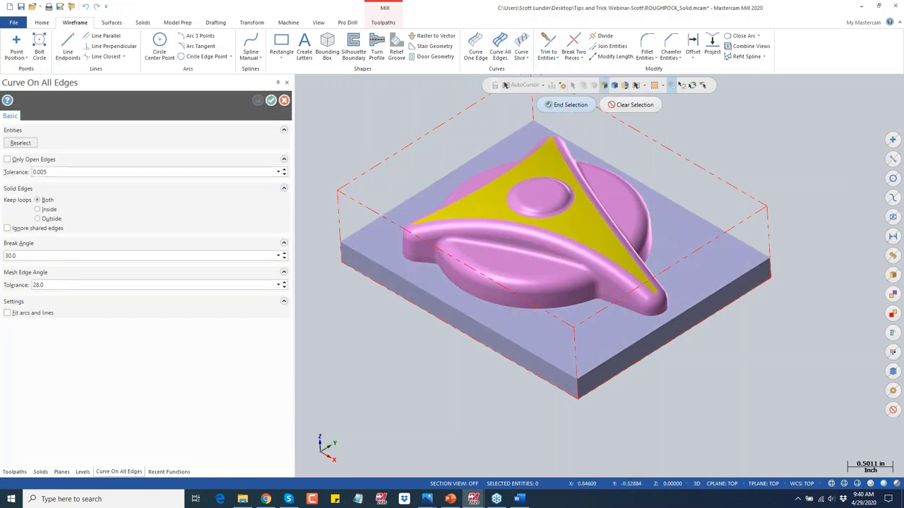
pyautogui.click(271, 101)
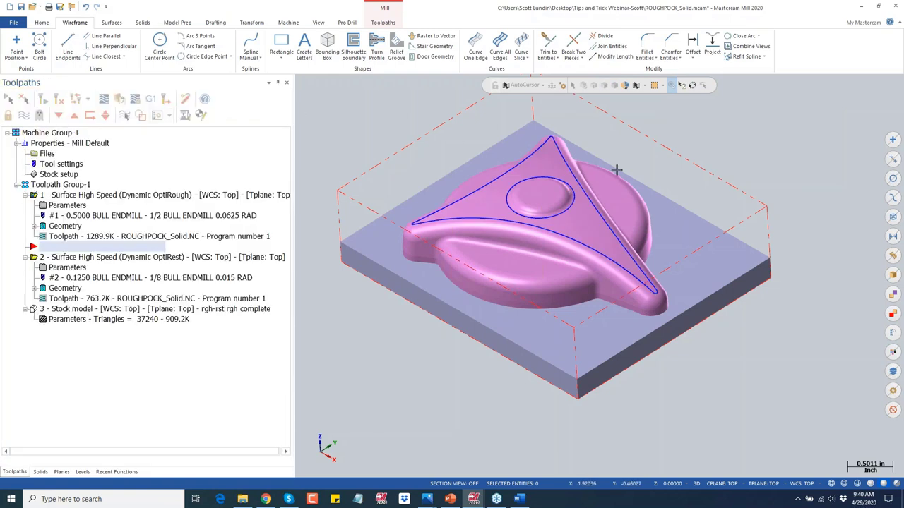
# Step: Check the entity types in the screen statistics and highlight the arcs and splines among the edge curves
pyautogui.rightClick(765, 139)
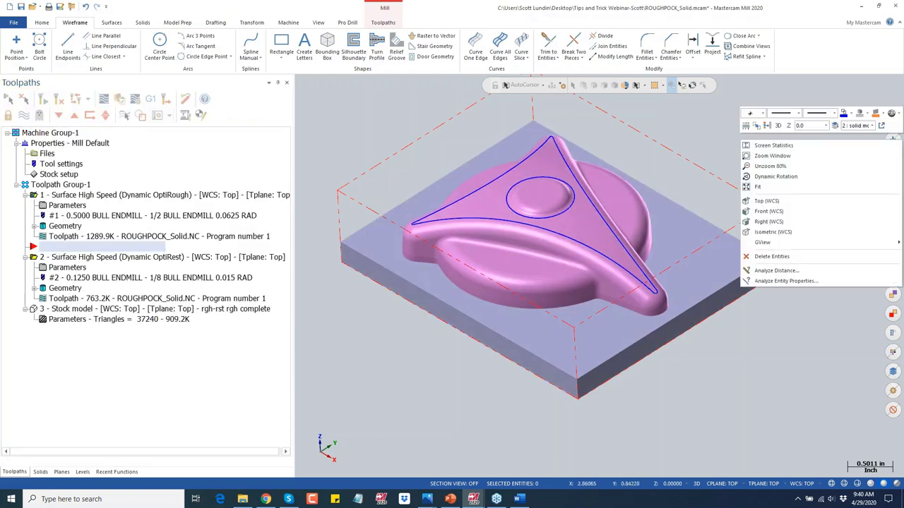
pyautogui.click(779, 146)
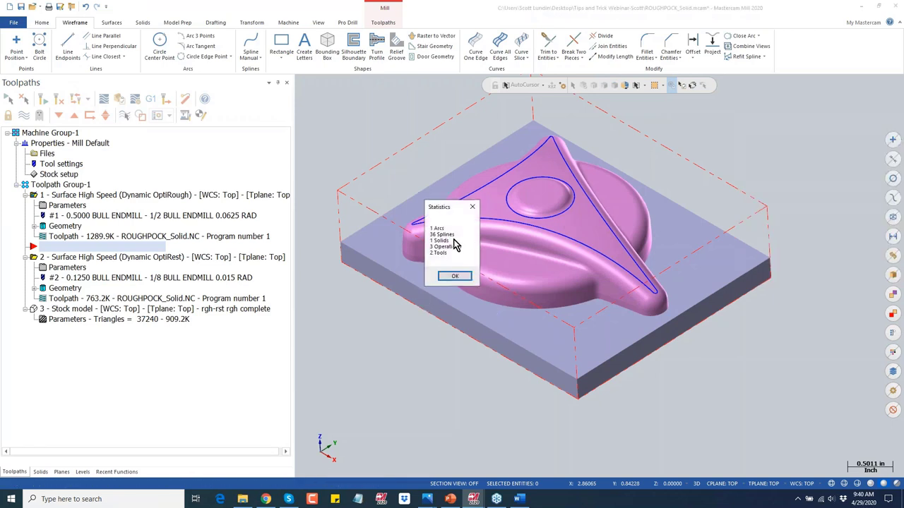
pyautogui.click(458, 277)
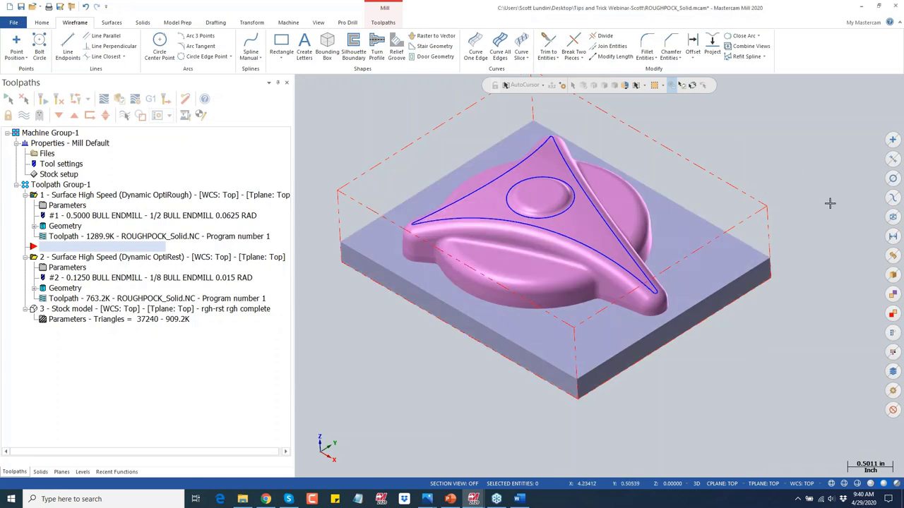
pyautogui.click(891, 181)
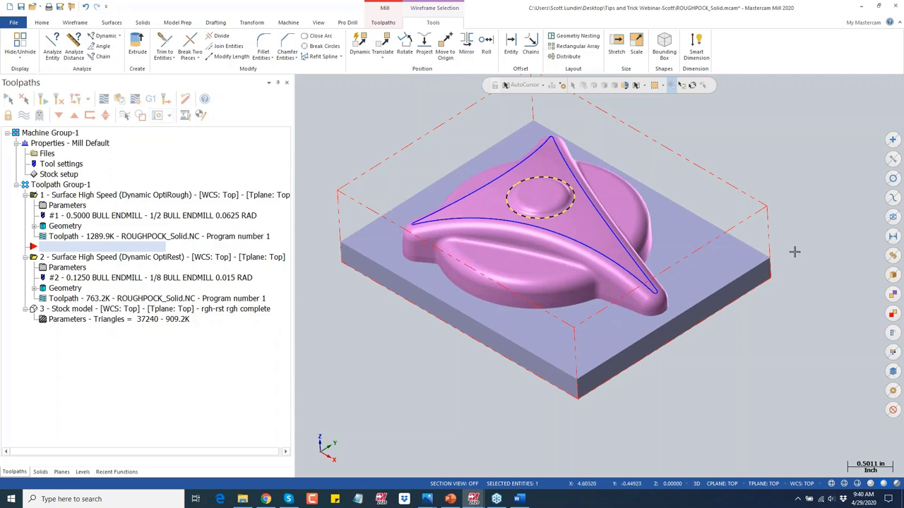
pyautogui.click(891, 183)
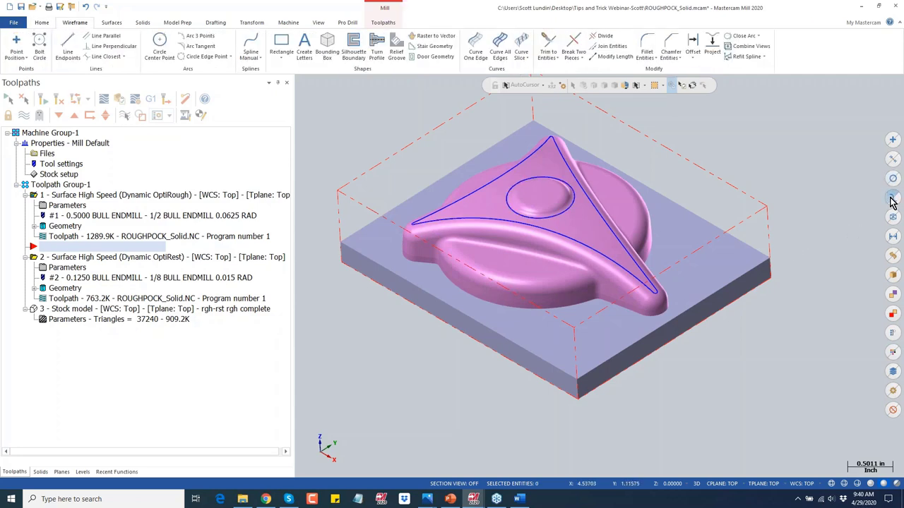
pyautogui.click(893, 198)
pyautogui.click(892, 197)
# Step: Undo the edge curves and create a silhouette boundary of the top triangular face with arc fit and 0.001 tolerances
pyautogui.click(85, 6)
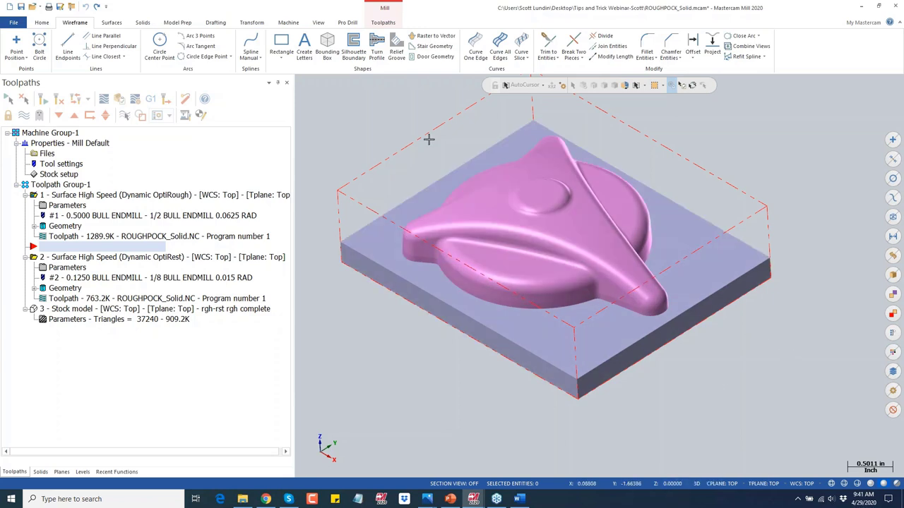
pyautogui.click(353, 50)
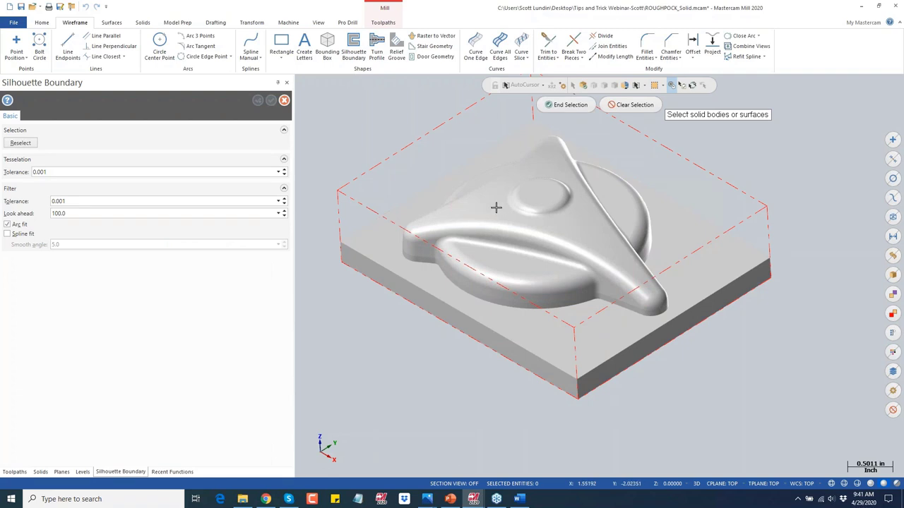
pyautogui.click(634, 105)
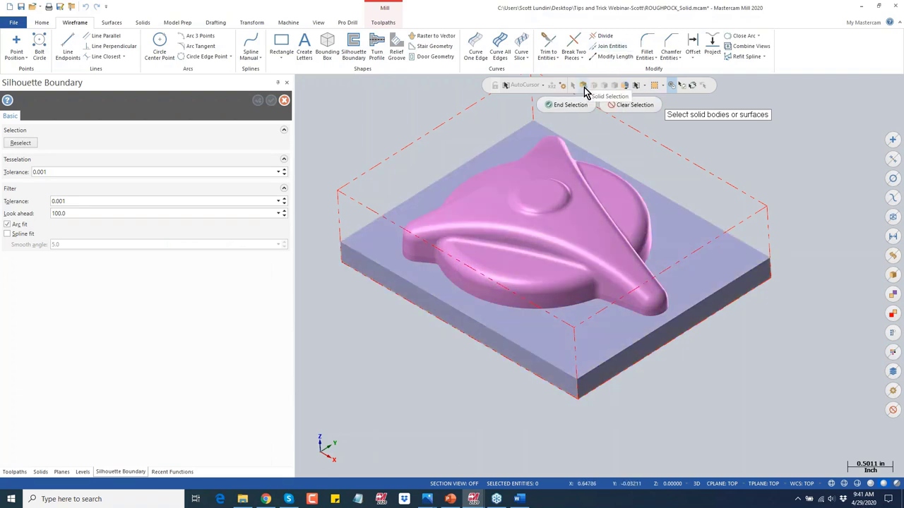
pyautogui.click(614, 85)
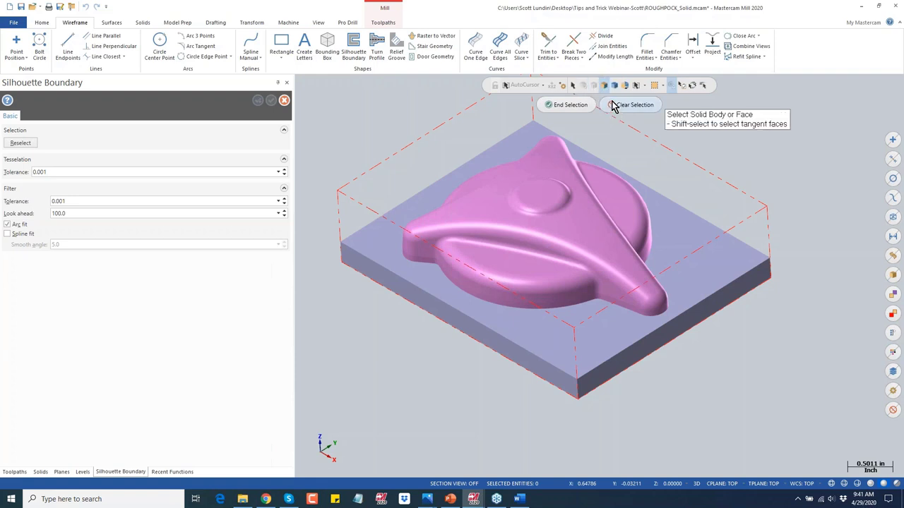
pyautogui.click(501, 204)
pyautogui.click(567, 109)
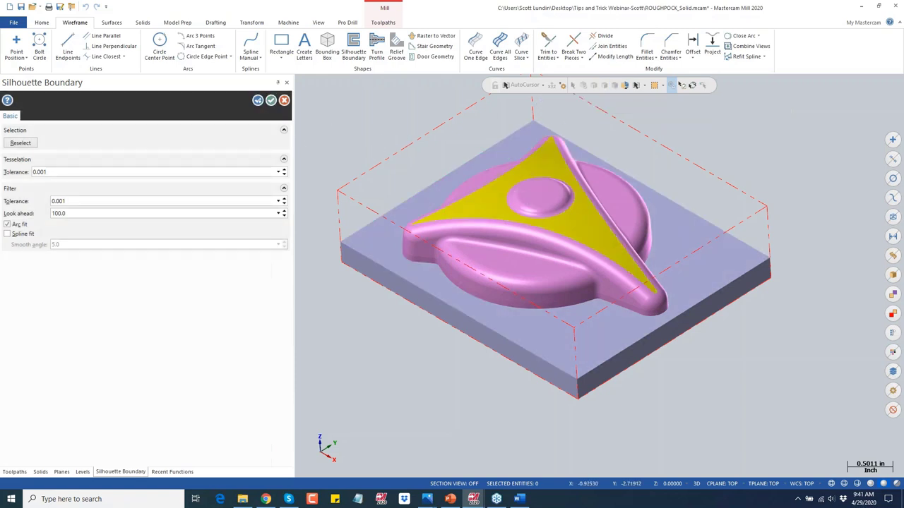
pyautogui.click(271, 101)
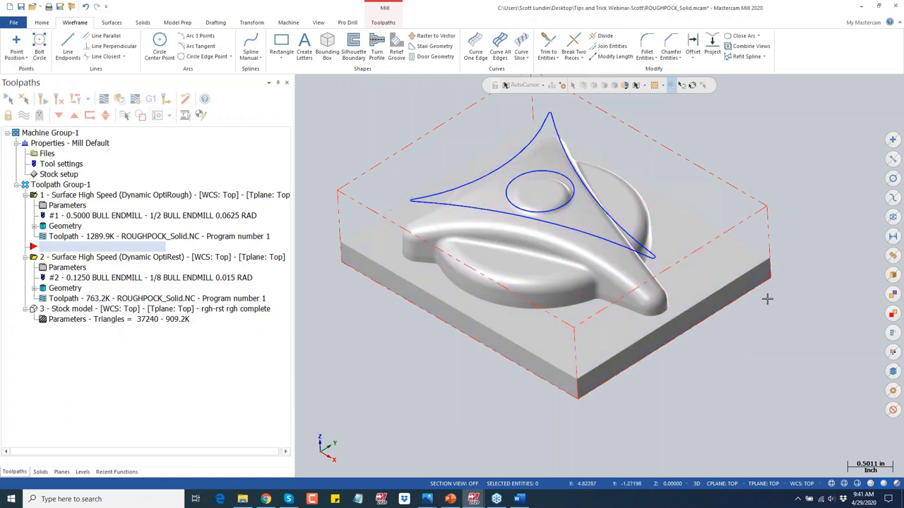
# Step: Check the entity types of the arc-fit silhouette boundary in the screen statistics
pyautogui.rightClick(781, 138)
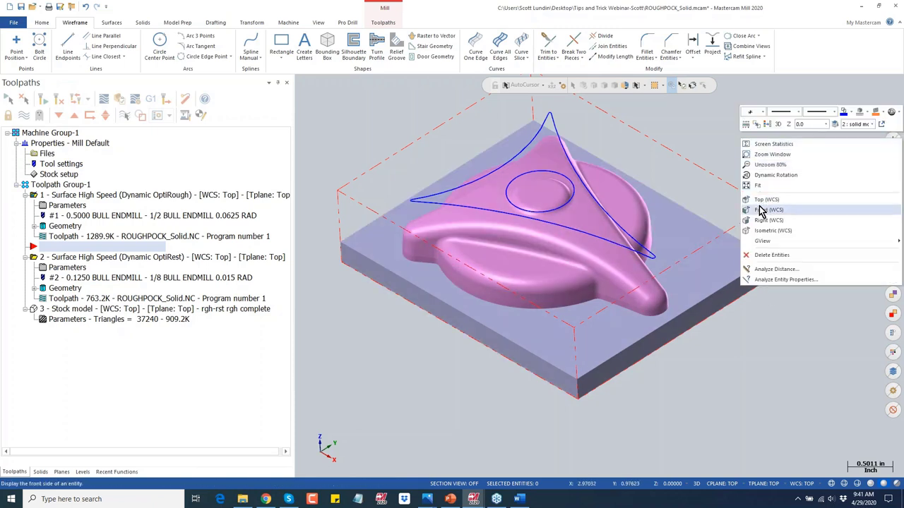
pyautogui.click(764, 145)
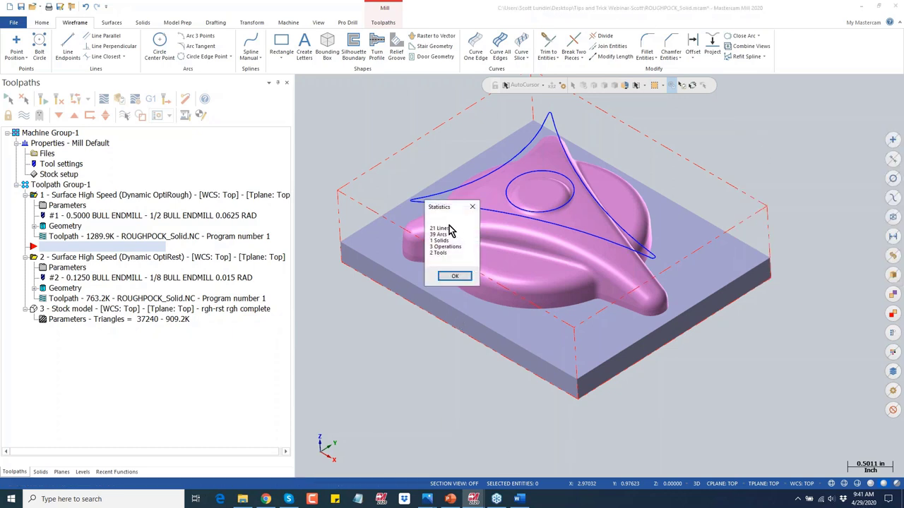
pyautogui.click(455, 276)
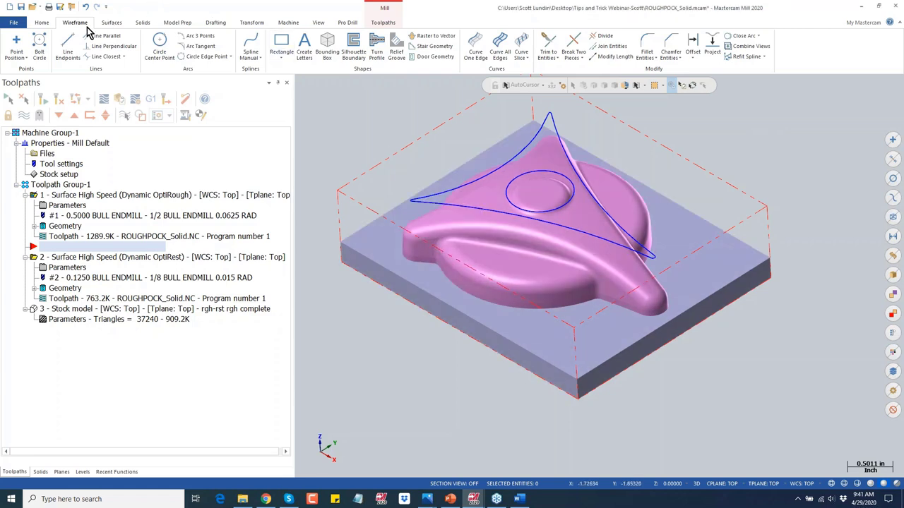
# Step: Undo the arc-fit silhouette boundary and recreate it from the top triangular face with spline fit instead of arc fit, keeping the 0.001 tolerances
pyautogui.click(87, 9)
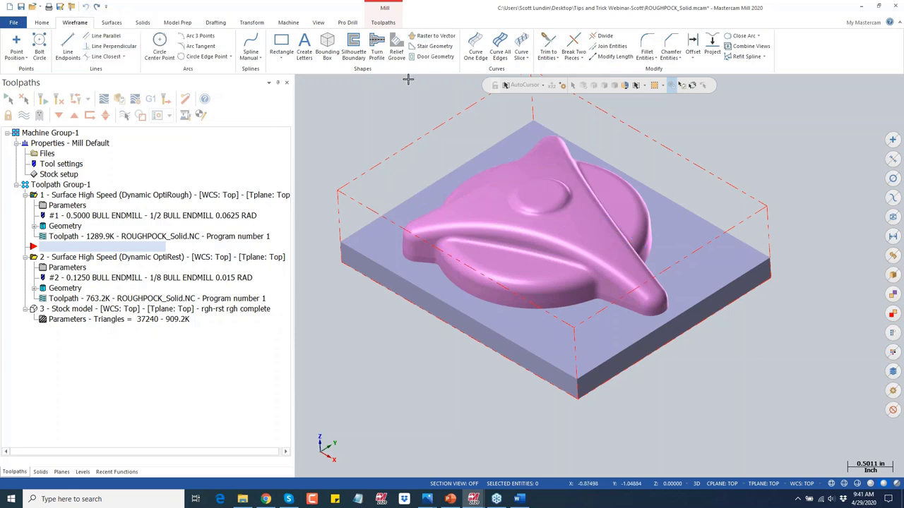
pyautogui.click(358, 57)
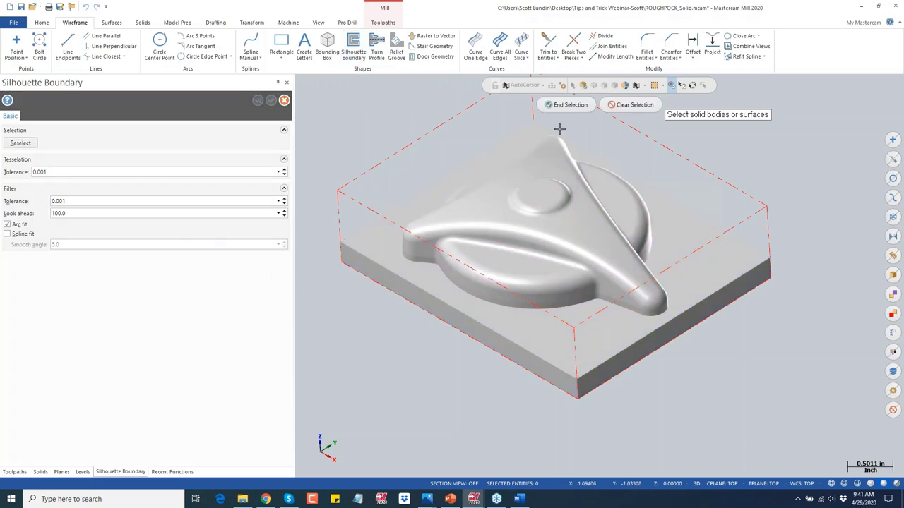
pyautogui.click(604, 85)
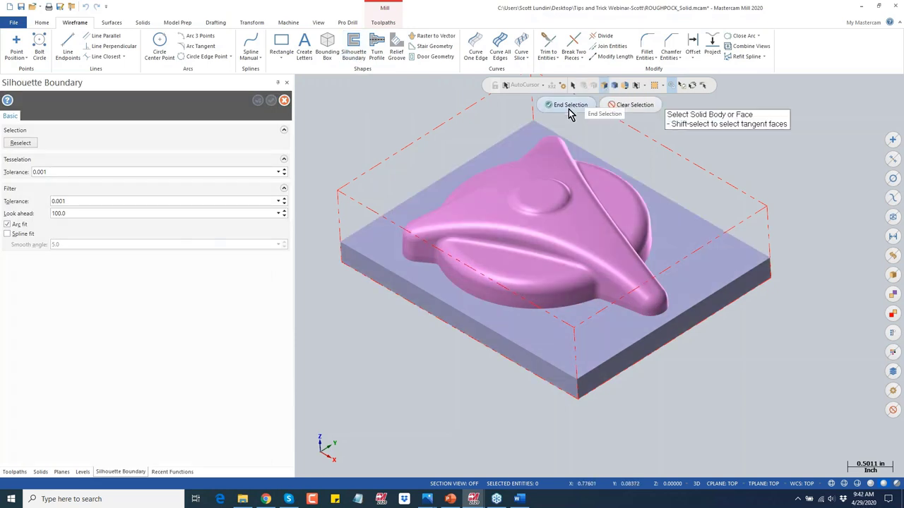
pyautogui.click(498, 201)
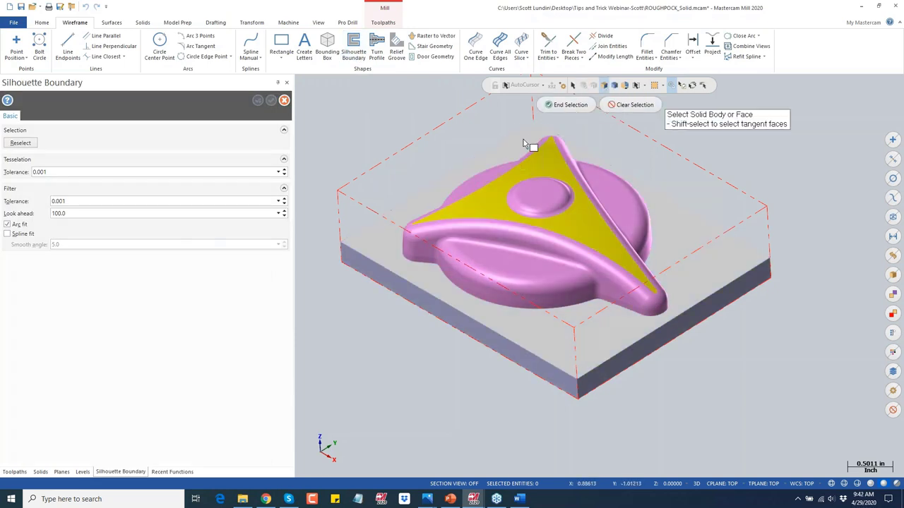
pyautogui.click(556, 105)
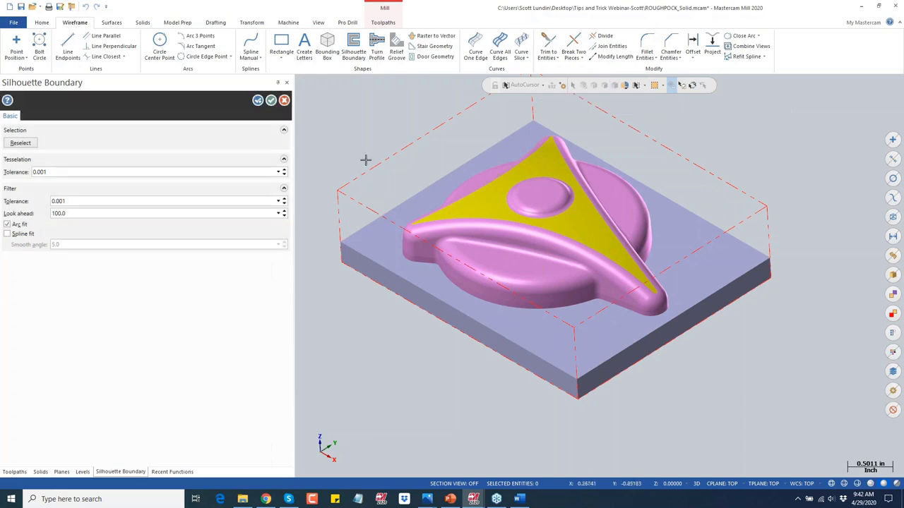
pyautogui.click(8, 235)
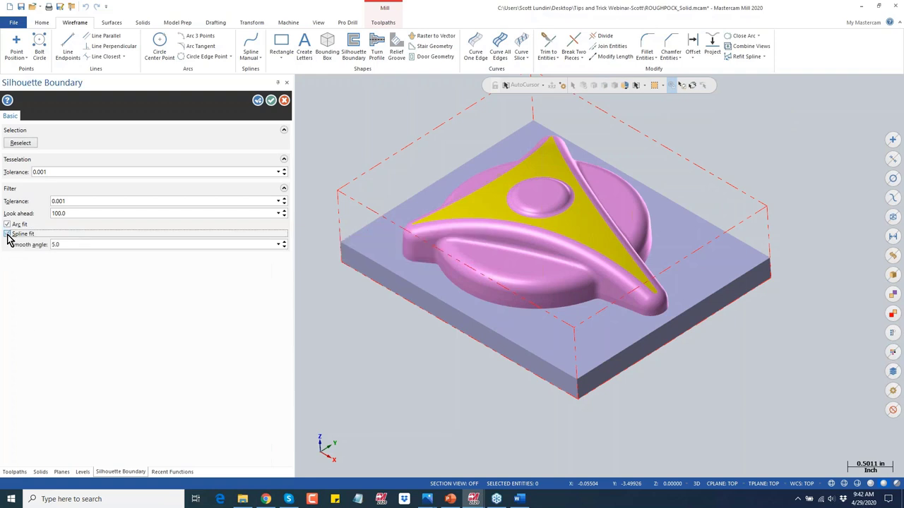
pyautogui.click(7, 224)
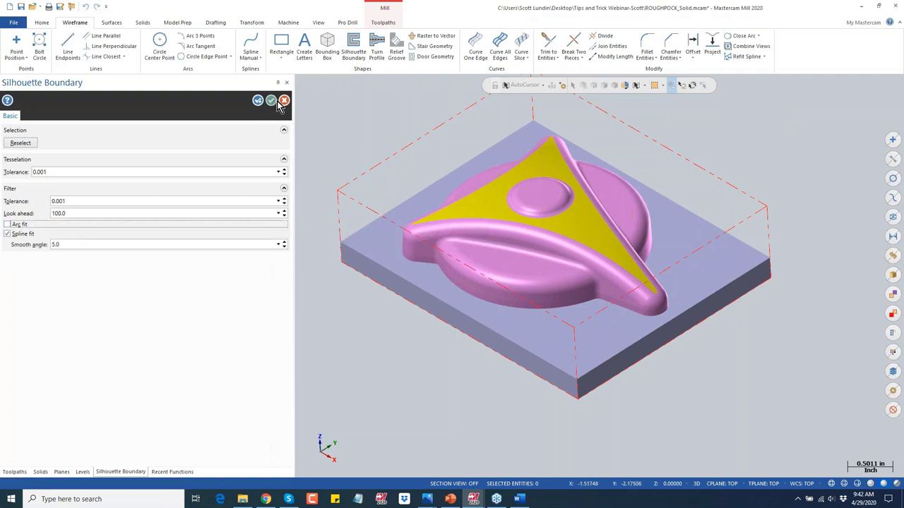
pyautogui.click(273, 101)
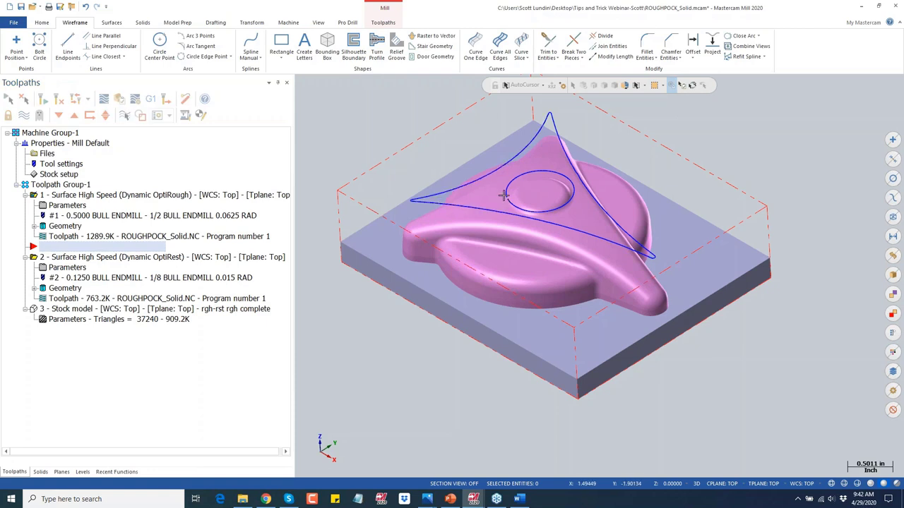
# Step: Check the entity types of the spline-fit silhouette boundary in the screen statistics
pyautogui.rightClick(747, 120)
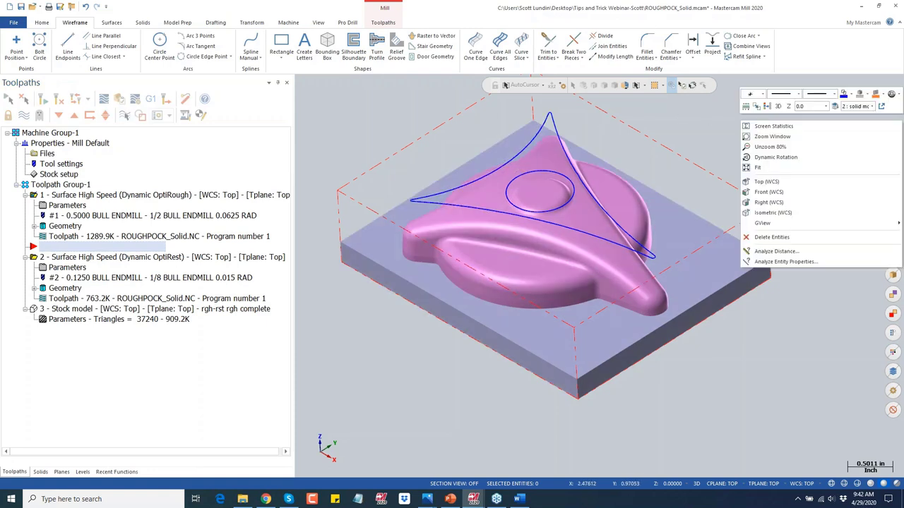
pyautogui.click(757, 126)
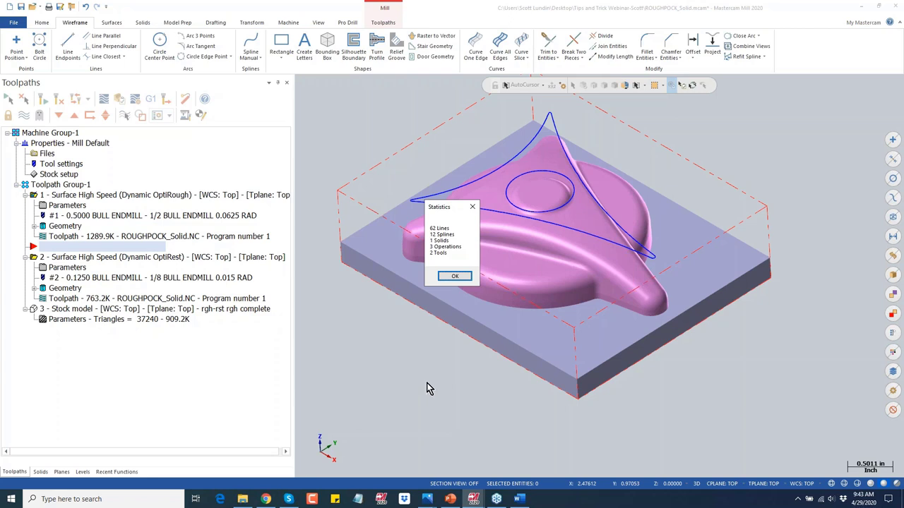
pyautogui.click(473, 208)
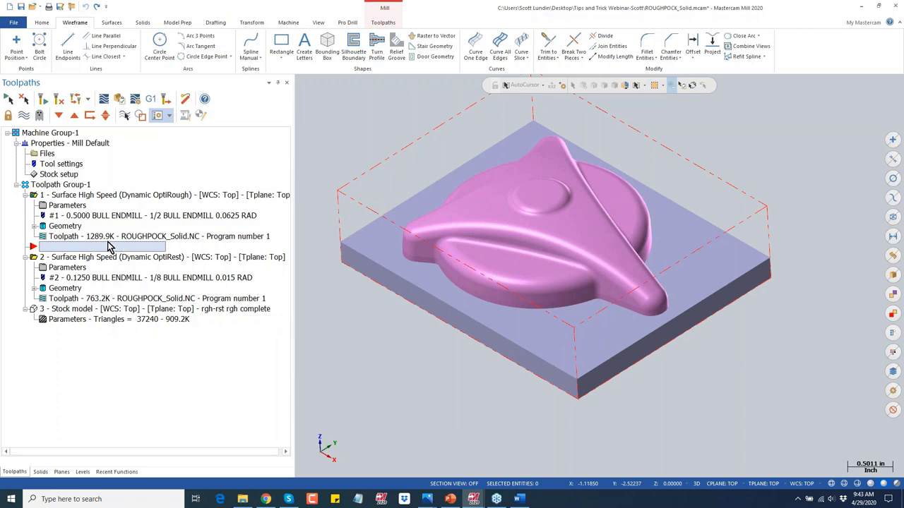
# Step: Enable line/arc filtering in the Arc Filter / Tolerance settings of the Dynamic OptiRough operation
pyautogui.click(67, 205)
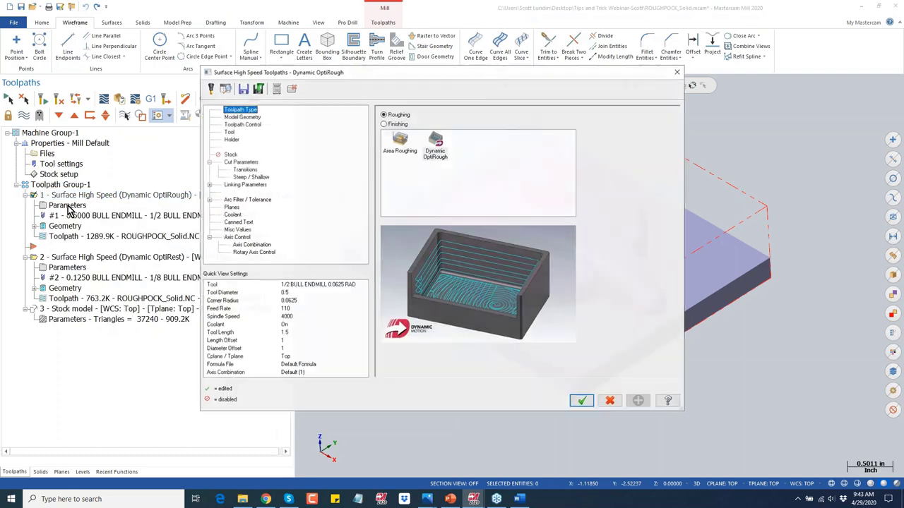
pyautogui.click(243, 200)
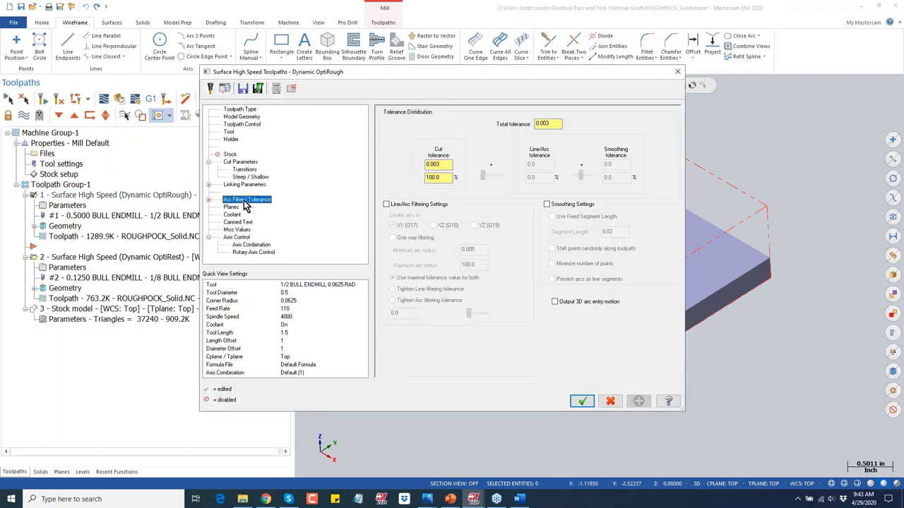
pyautogui.click(552, 125)
pyautogui.press('ctrl')
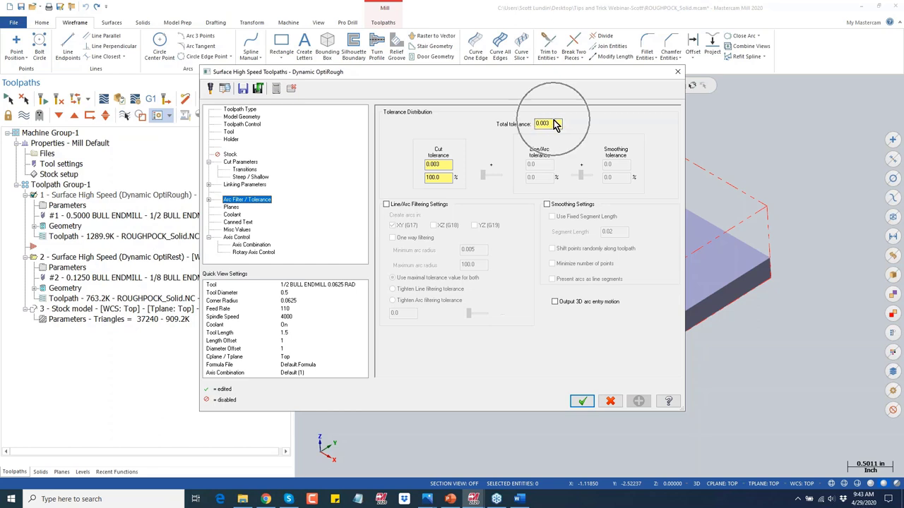
pyautogui.press('ctrl')
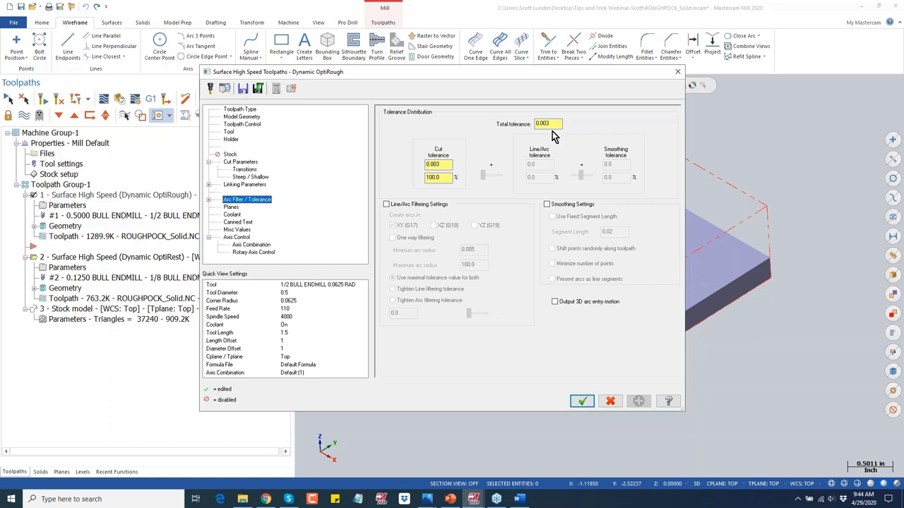
pyautogui.click(387, 206)
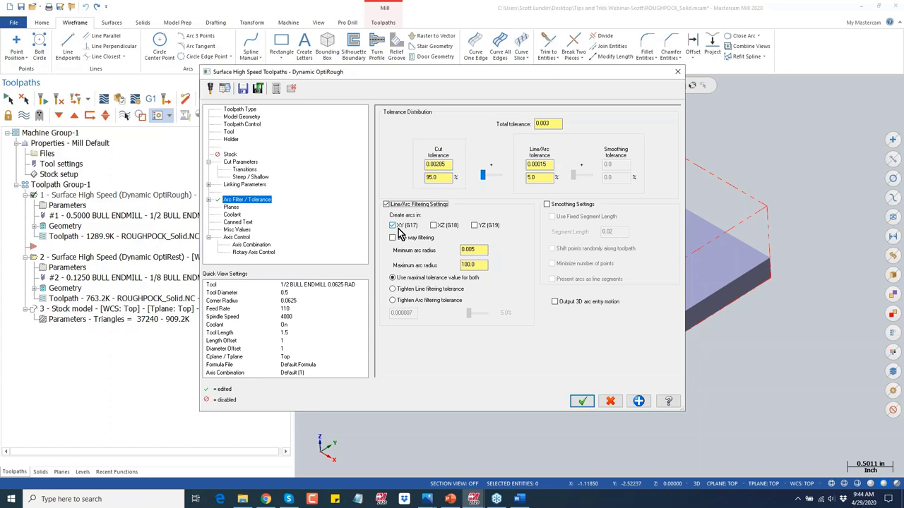
# Step: Set the Dynamic OptiRough cut tolerance share to 50% and regenerate the toolpath
pyautogui.click(438, 177)
pyautogui.click(442, 177)
pyautogui.moveTo(442, 177); pyautogui.dragTo(395, 188)
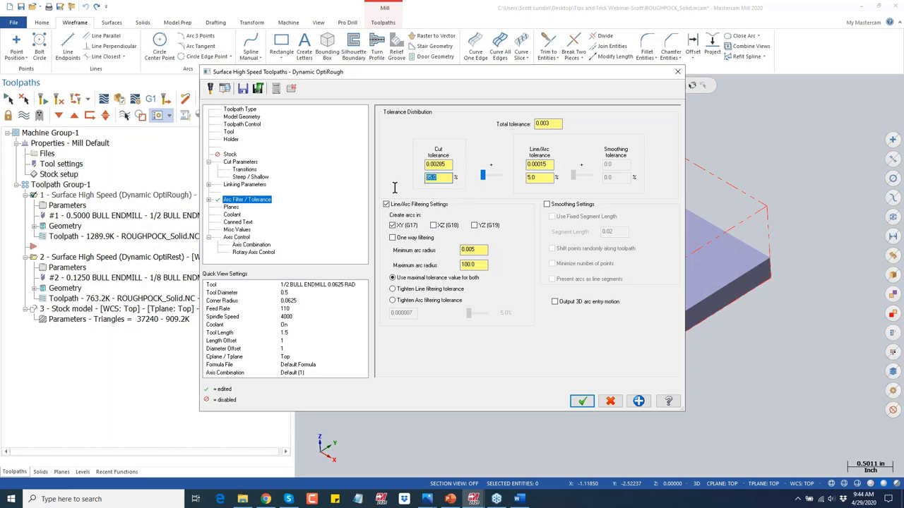
pyautogui.write('50')
pyautogui.press('Return')
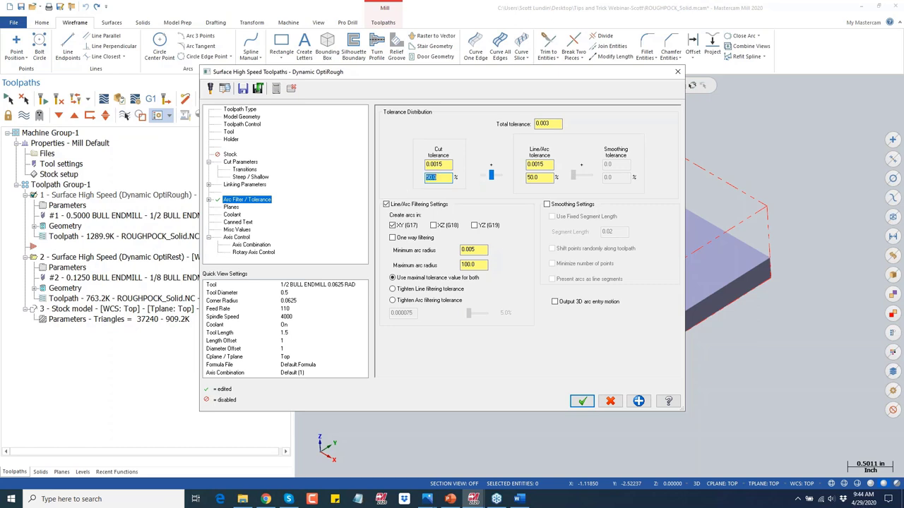
pyautogui.click(582, 403)
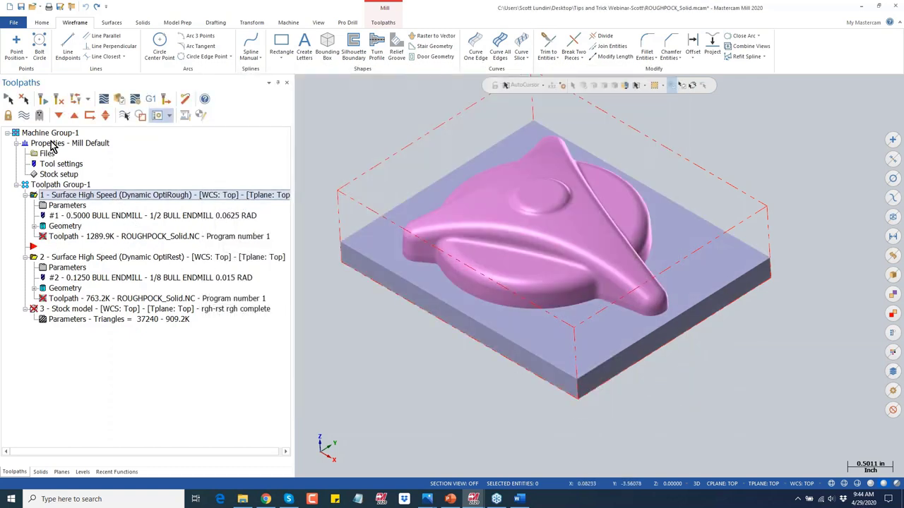
pyautogui.click(43, 100)
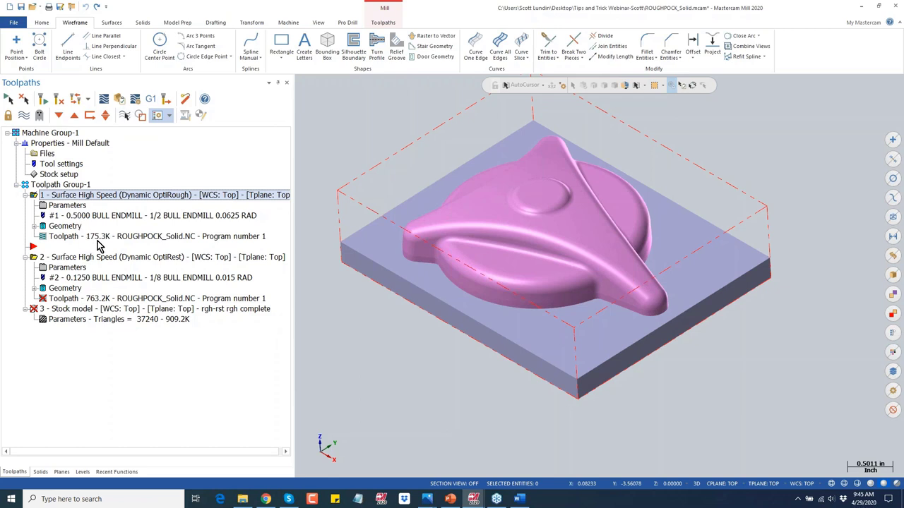
# Step: Set the Dynamic OptiRough cut tolerance share to 15% and regenerate the toolpath
pyautogui.doubleClick(83, 205)
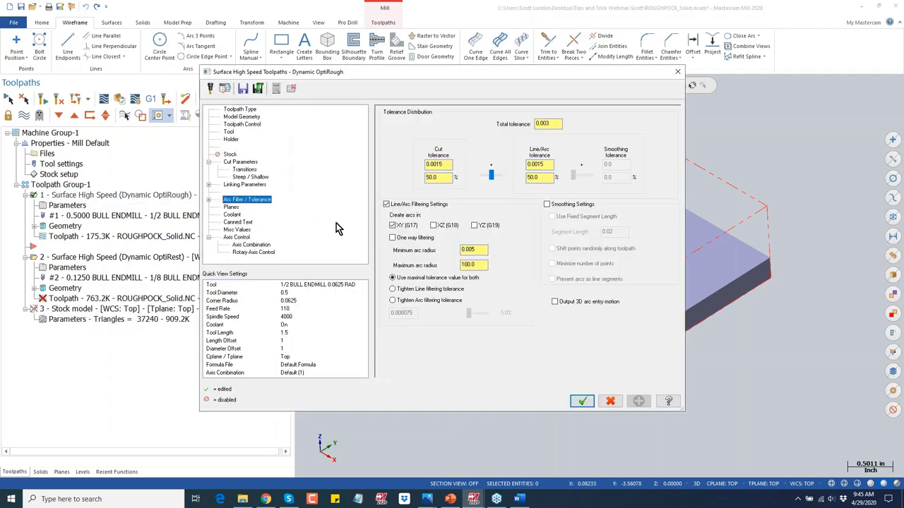
pyautogui.doubleClick(444, 178)
pyautogui.write('15')
pyautogui.press('Return')
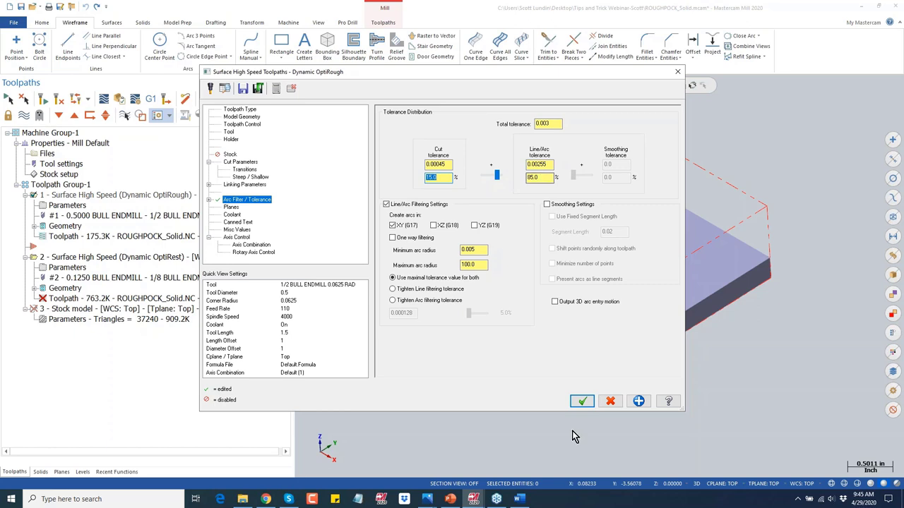
pyautogui.click(582, 401)
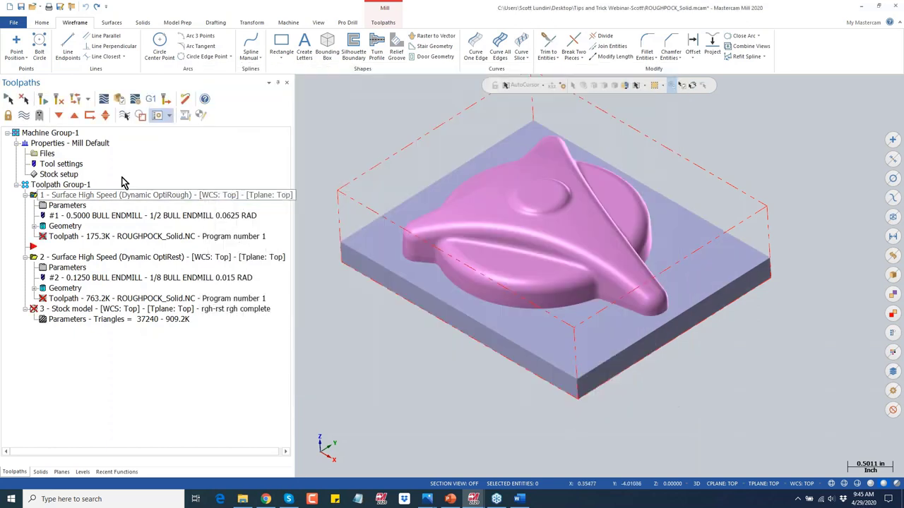
pyautogui.click(43, 99)
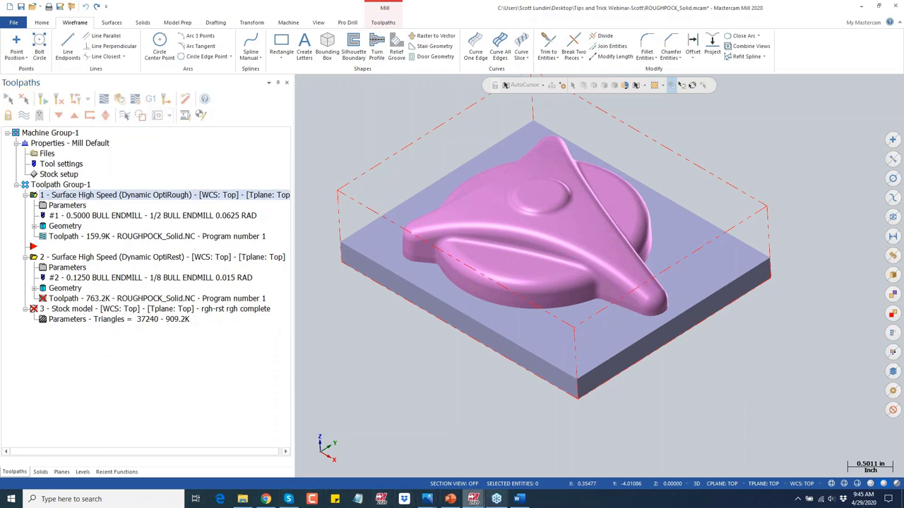
# Step: Switch to the other Mastercam window with the 3DPART_Solid part and show the whole part in an angled view
pyautogui.moveTo(475, 499)
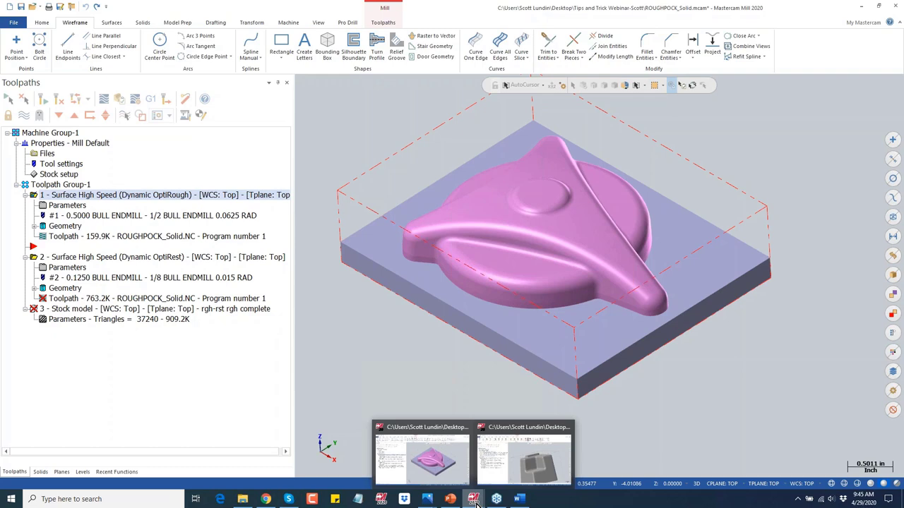
pyautogui.click(519, 474)
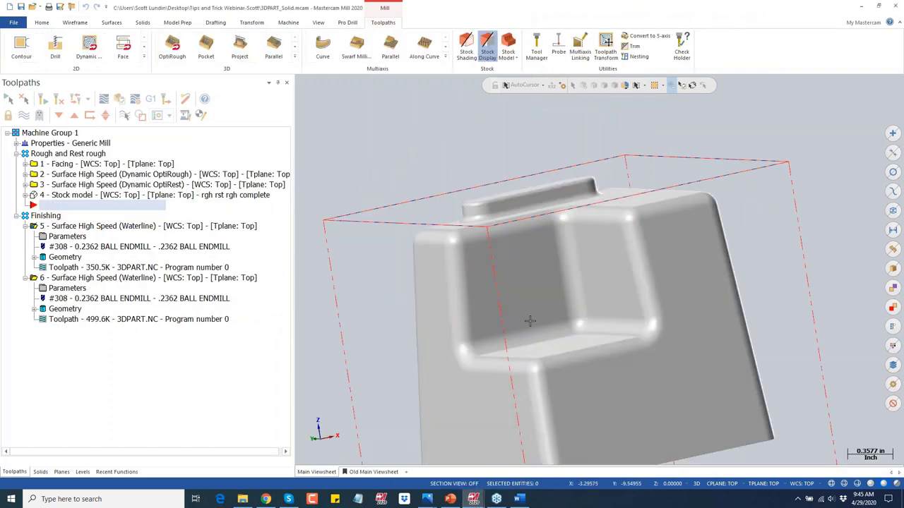
pyautogui.scroll(-1, 524, 171)
pyautogui.hotkey('alt', '7')
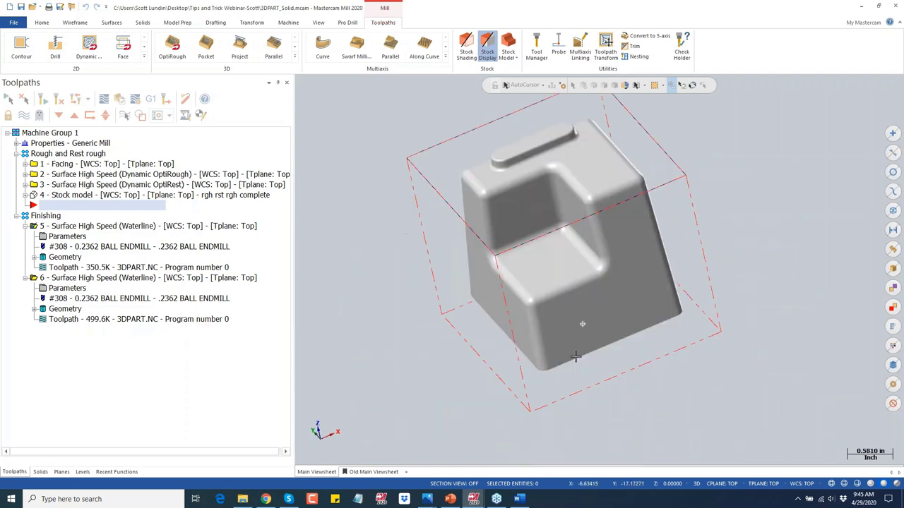
# Step: Examine the first Waterline finishing operation's cut parameters and its Arc Filter / Tolerance settings, focusing on the total tolerance
pyautogui.click(78, 242)
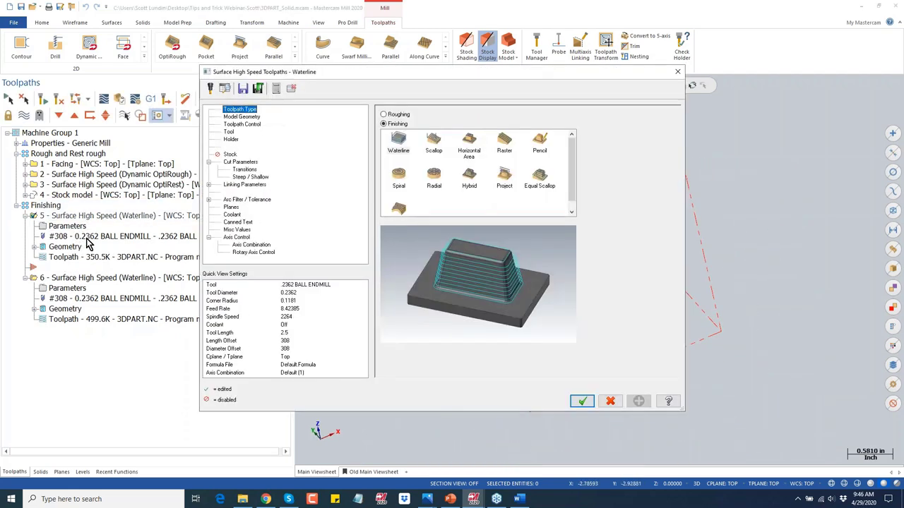
pyautogui.click(246, 185)
pyautogui.click(246, 162)
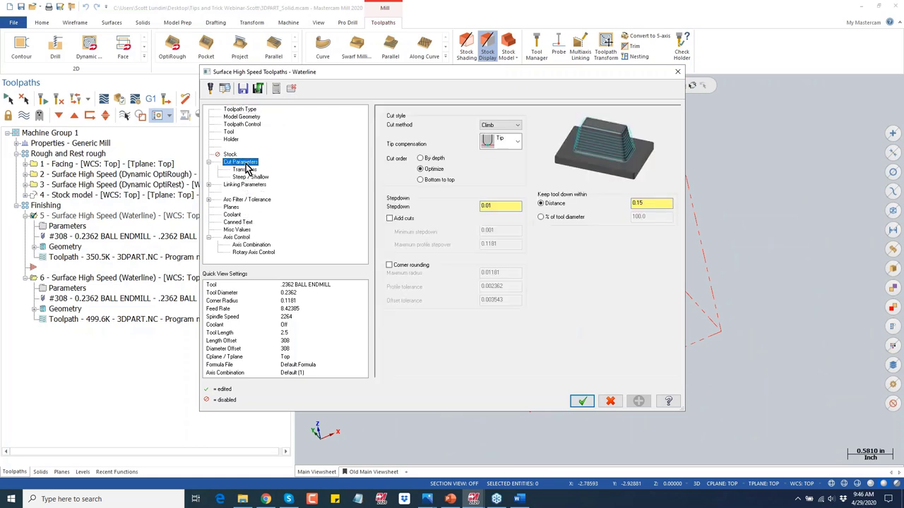
pyautogui.click(251, 201)
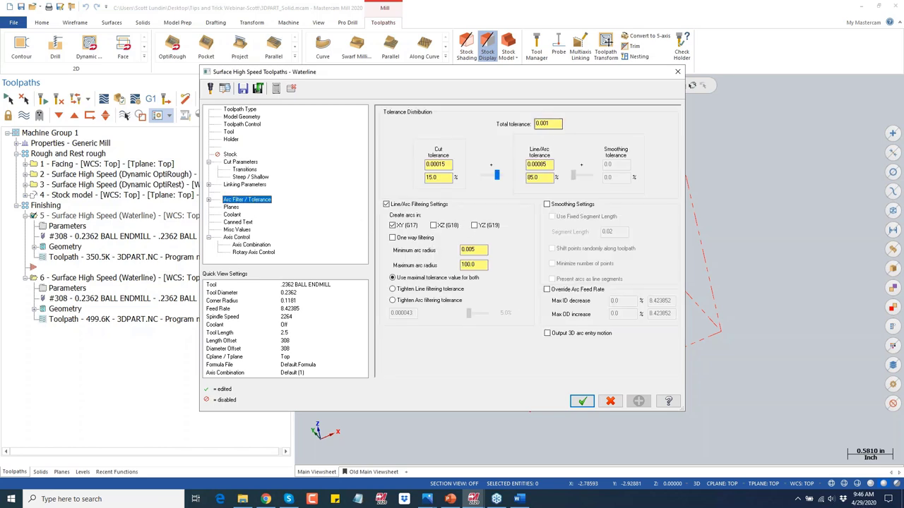
pyautogui.click(551, 124)
pyautogui.click(549, 125)
pyautogui.click(554, 125)
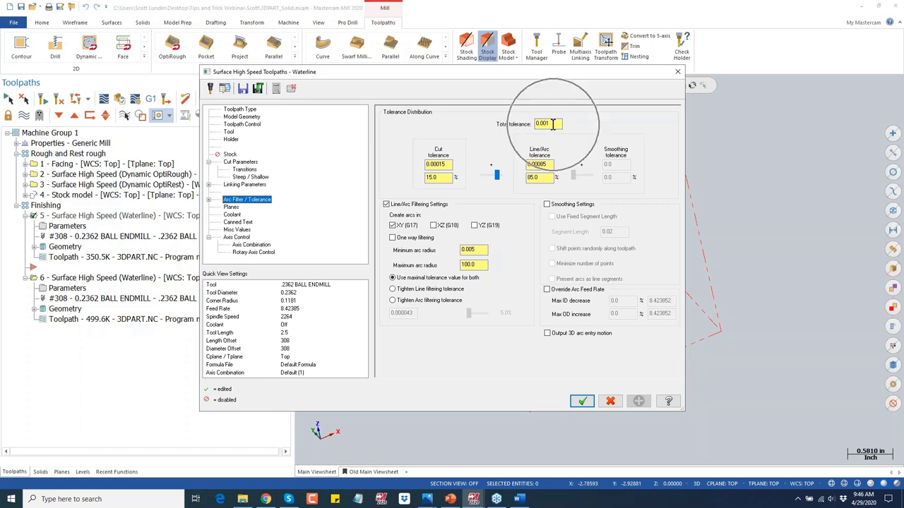
pyautogui.click(554, 124)
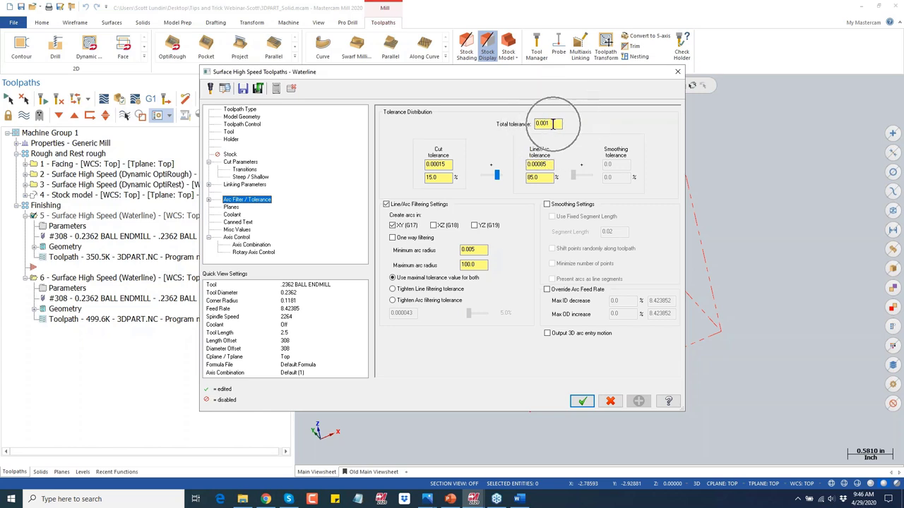
# Step: Leave the first Waterline operation's parameters unchanged, and check the total tolerance in the second Waterline operation's Arc Filter / Tolerance settings
pyautogui.click(554, 124)
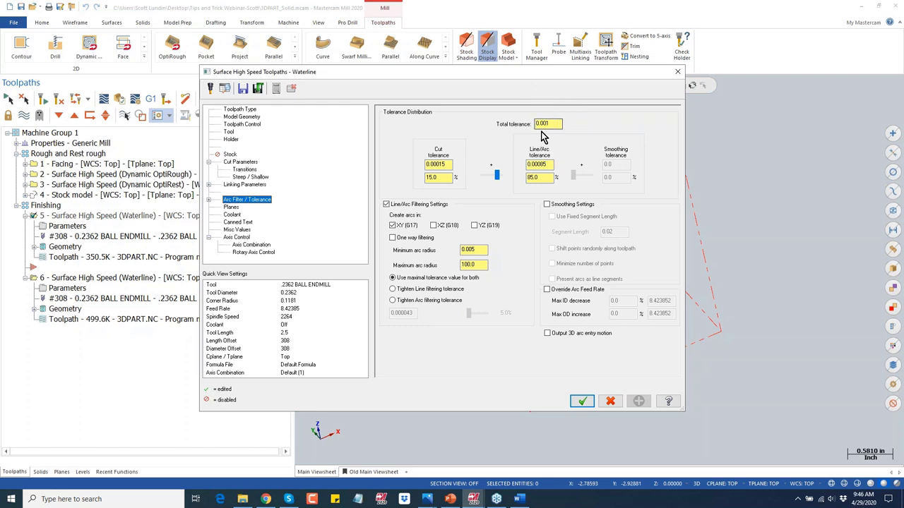
pyautogui.click(463, 253)
pyautogui.click(611, 403)
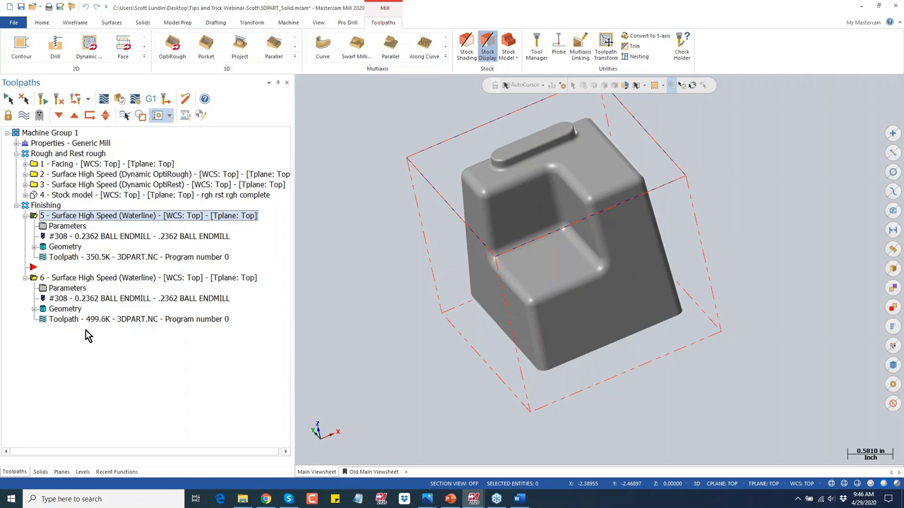
pyautogui.click(68, 288)
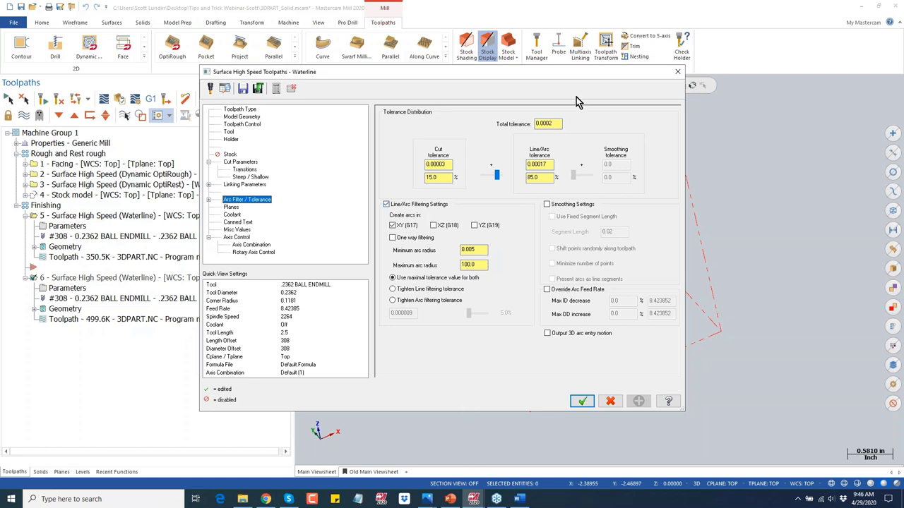
pyautogui.click(553, 121)
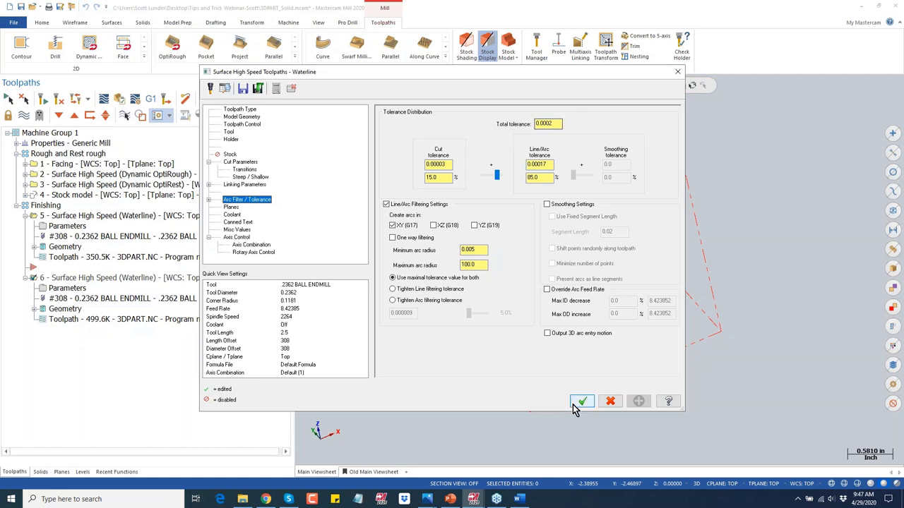
pyautogui.click(610, 402)
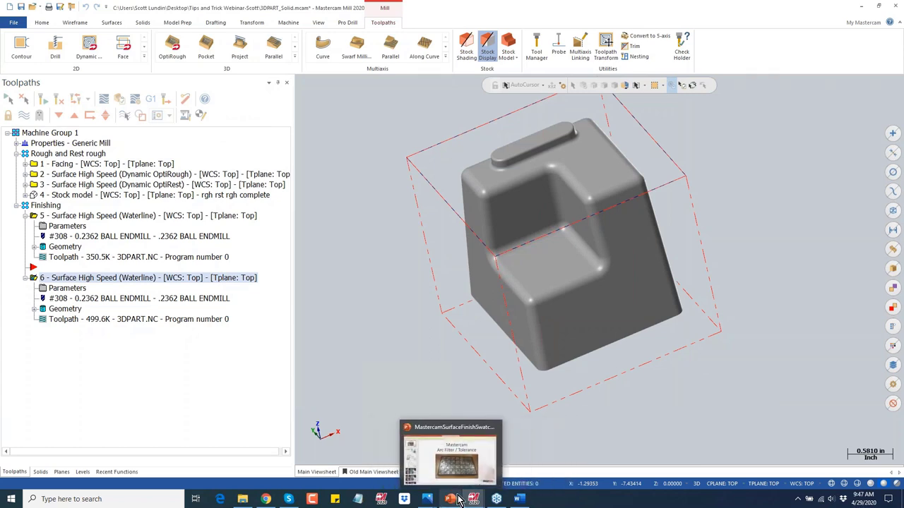
# Step: Compare the surface finish in the images 001.png and 0002.png side by side, and put both image windows away
pyautogui.moveTo(452, 506)
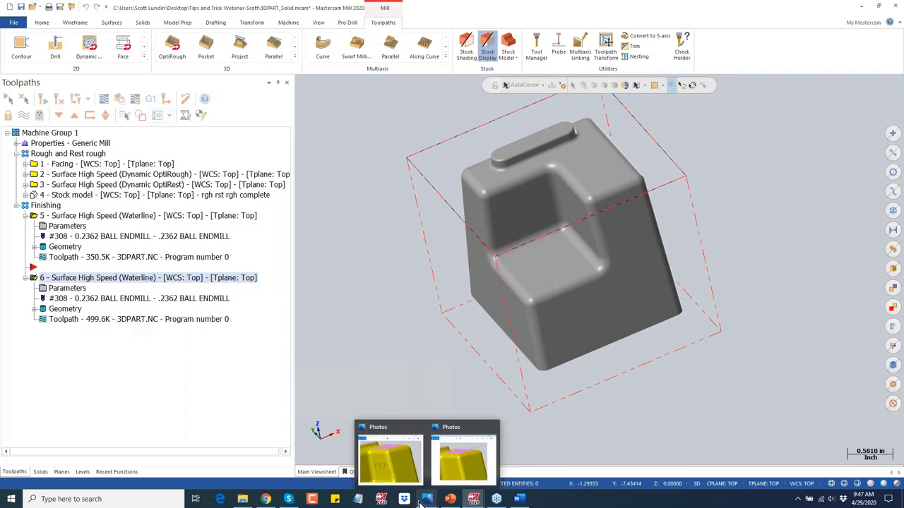
pyautogui.click(403, 464)
pyautogui.click(464, 466)
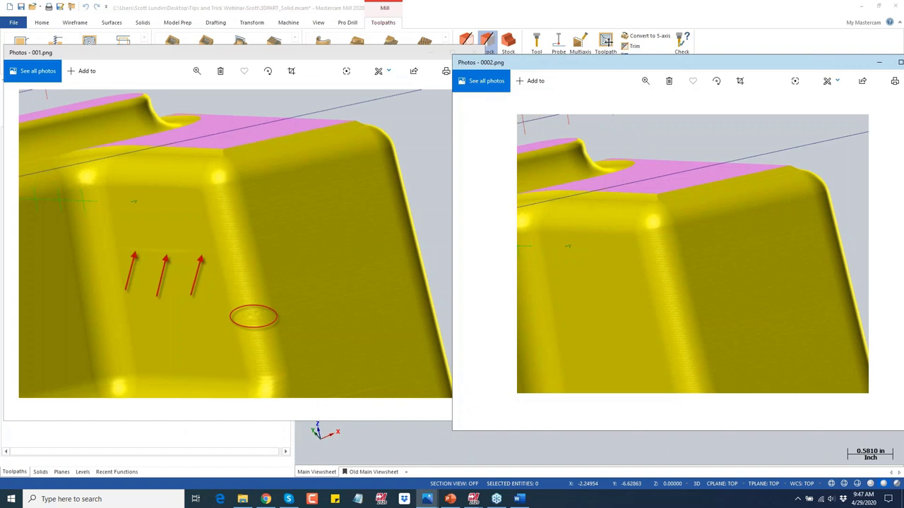
pyautogui.moveTo(478, 336)
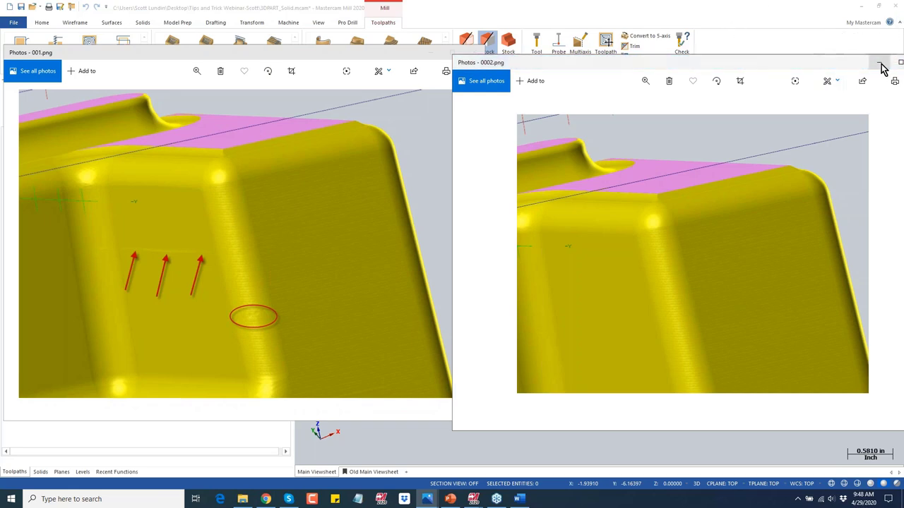
pyautogui.moveTo(814, 67); pyautogui.dragTo(783, 86)
pyautogui.click(793, 85)
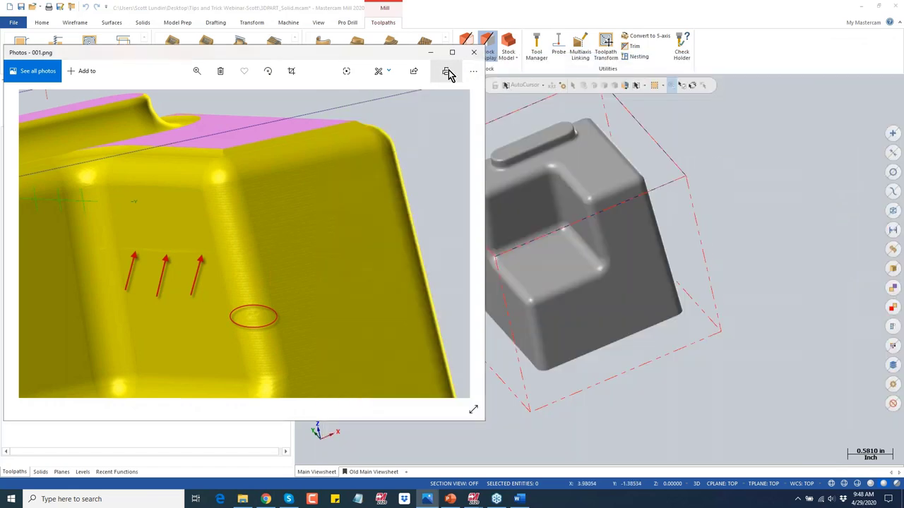
pyautogui.click(476, 53)
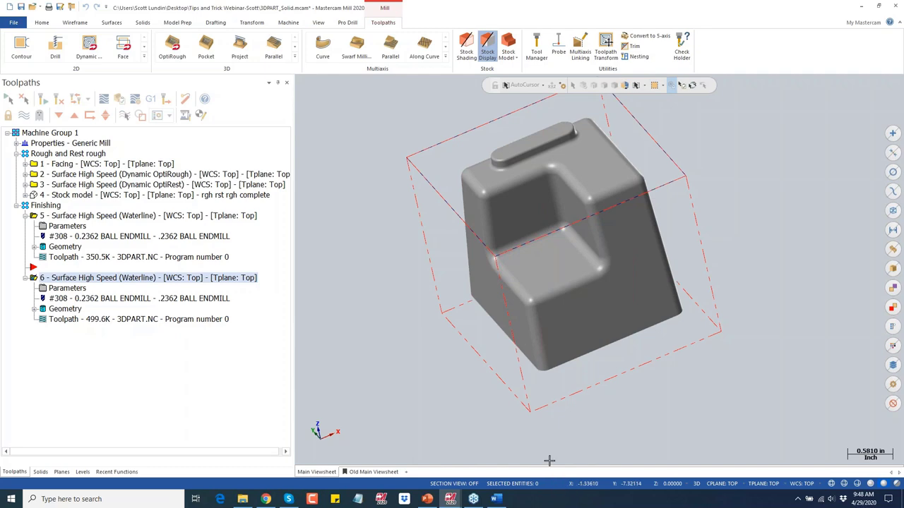
# Step: Switch to the MastercamSurfaceFinishSwatches-Results presentation in PowerPoint and go to slide 5 with the machined part photos
pyautogui.click(428, 500)
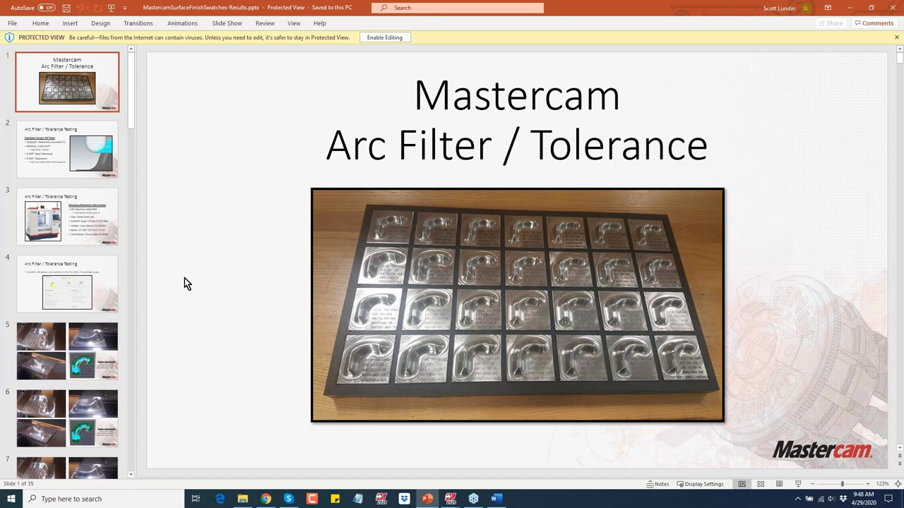
pyautogui.click(45, 336)
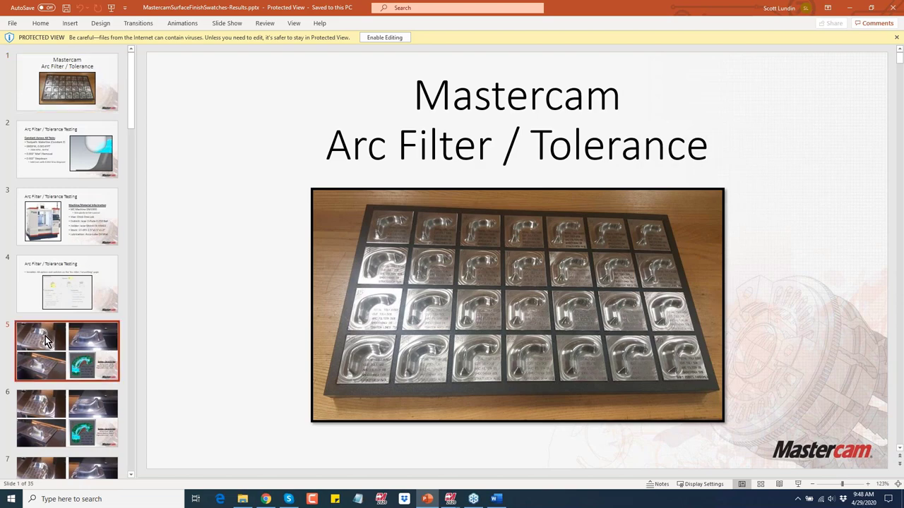
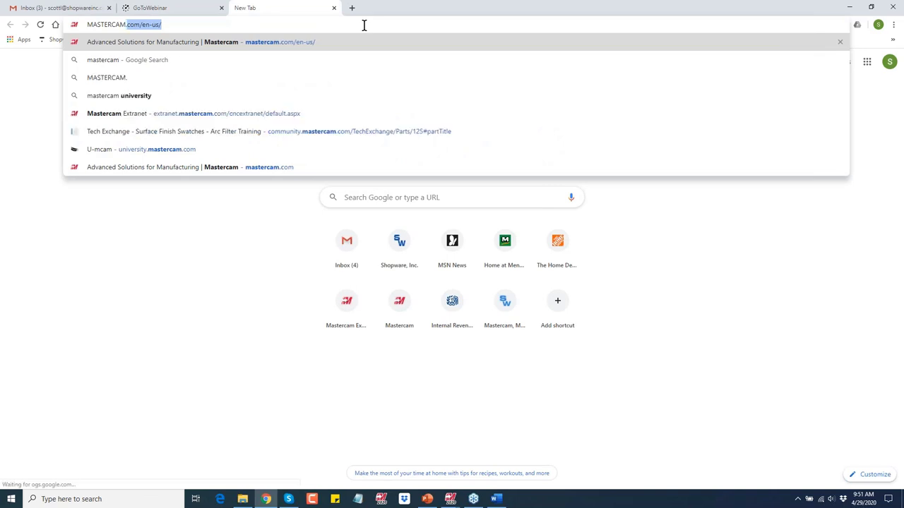
# Step: Switch to Chrome, open mastercam.com and log in to the My Mastercam account with the saved credentials
pyautogui.press('Return')
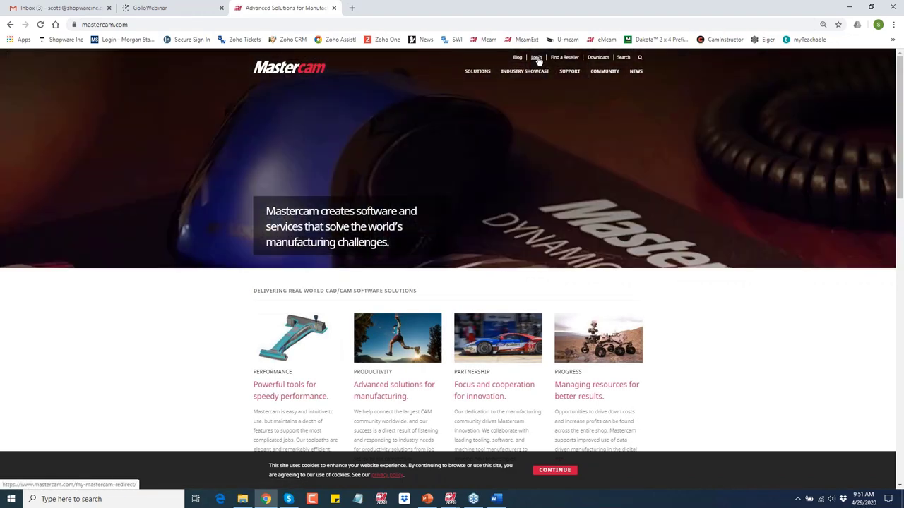
pyautogui.click(537, 60)
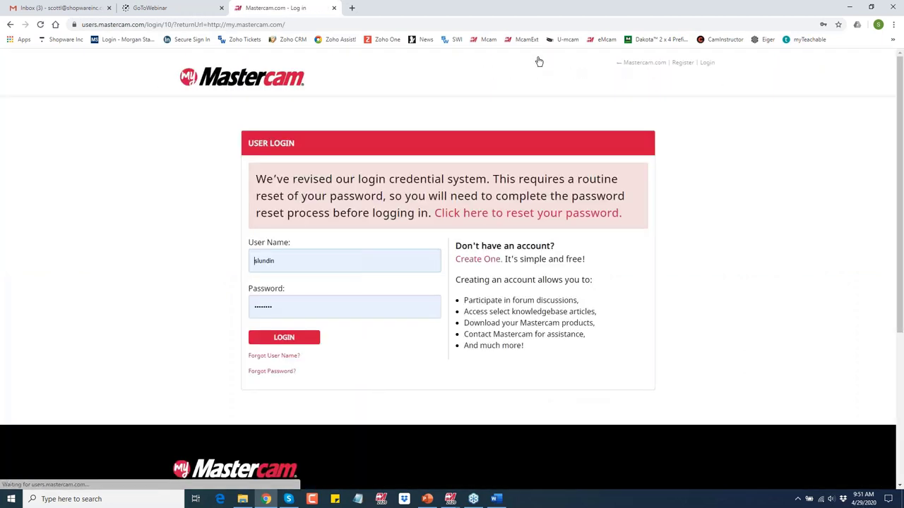
pyautogui.click(287, 340)
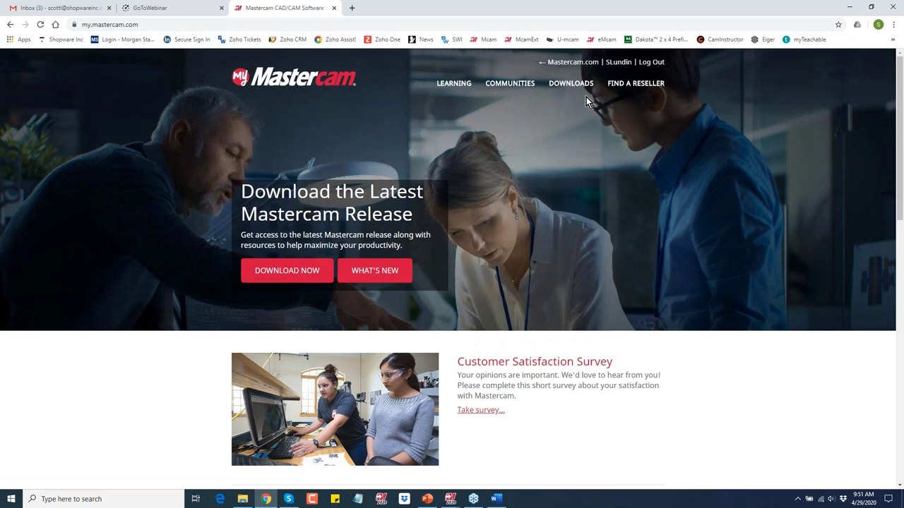
# Step: Open the Tech Exchange community and search its sample files for the keyword "arc filter"
pyautogui.moveTo(503, 87)
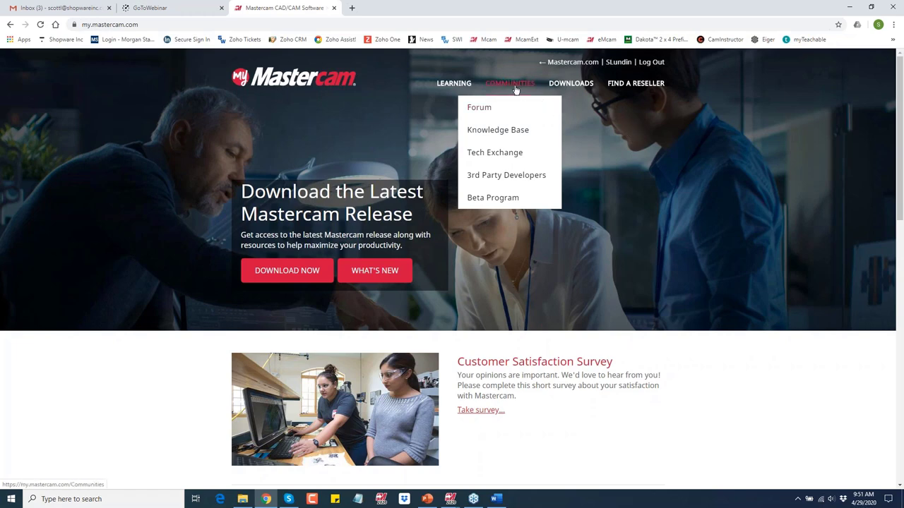
pyautogui.click(503, 153)
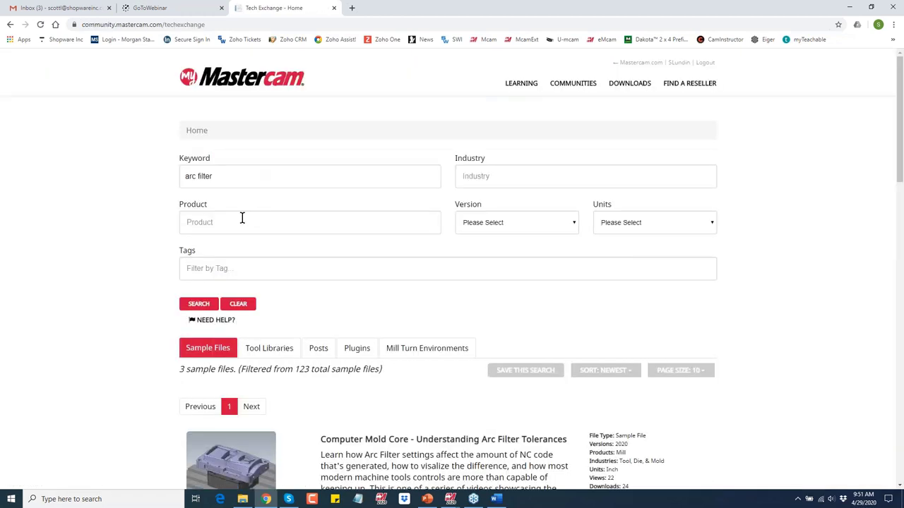
pyautogui.moveTo(232, 175); pyautogui.dragTo(188, 177)
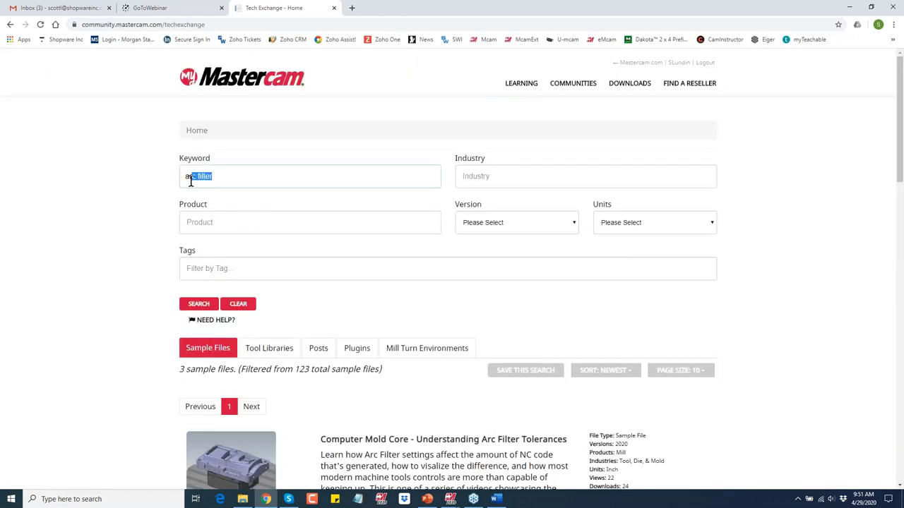
pyautogui.click(248, 171)
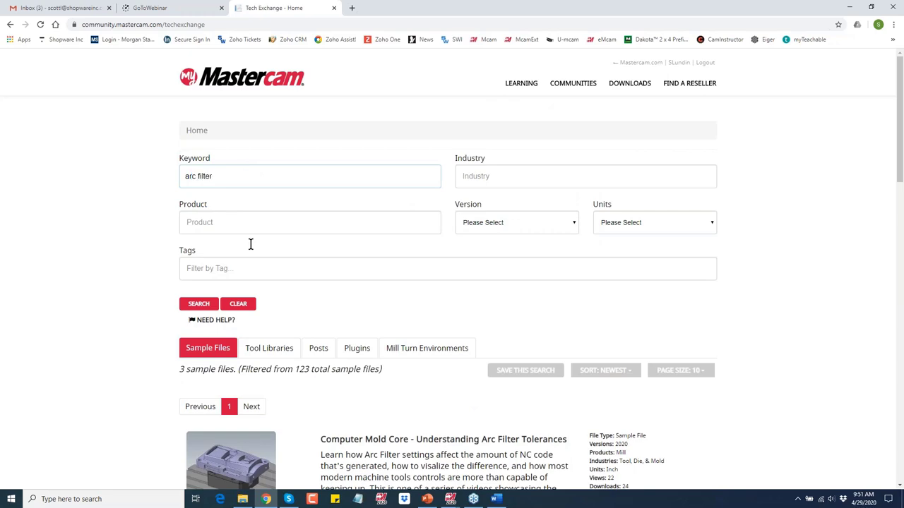
pyautogui.click(204, 304)
# Step: Look through the found sample files and open the Surface Finish Swatches - Arc Filter Training entry
pyautogui.scroll(-5, 370, 299)
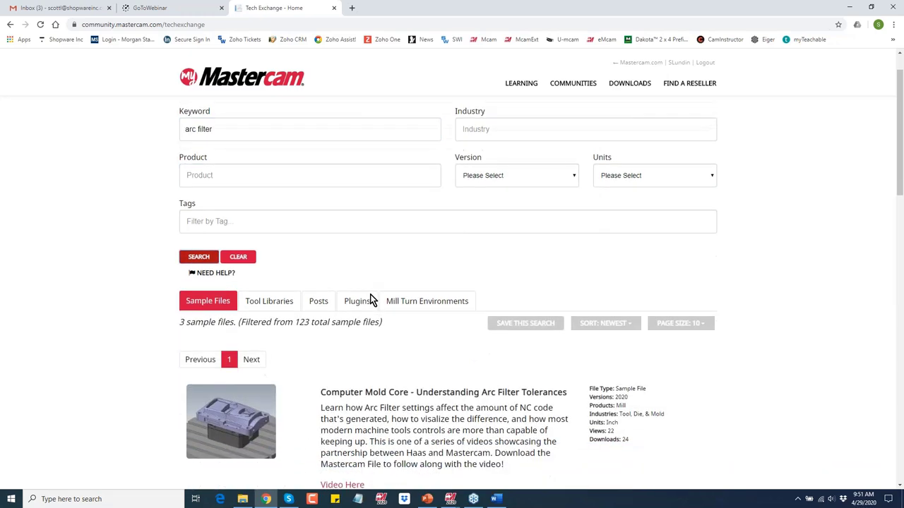
pyautogui.scroll(1, 341, 169)
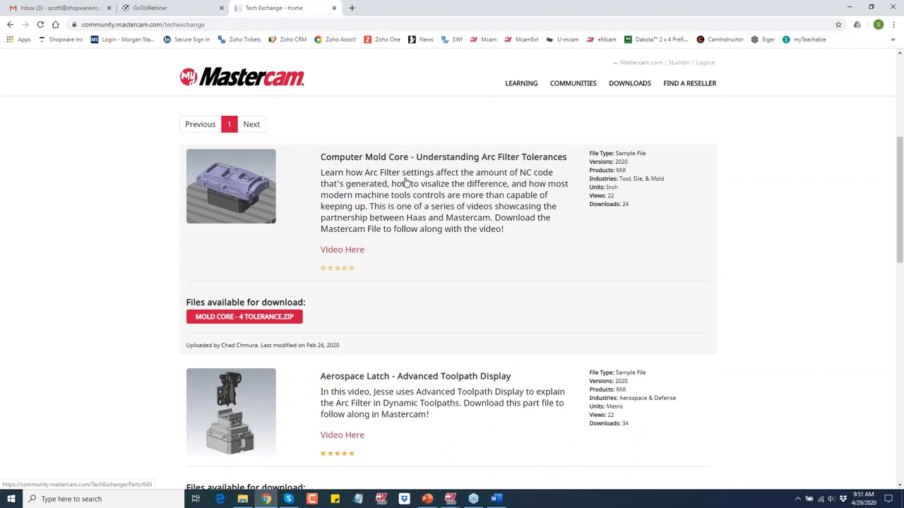
pyautogui.scroll(-3, 406, 182)
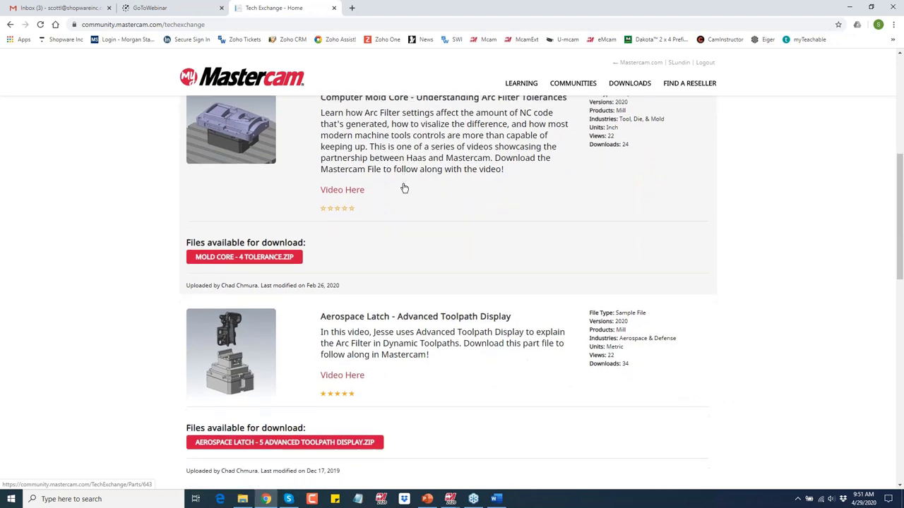
pyautogui.scroll(-2, 403, 188)
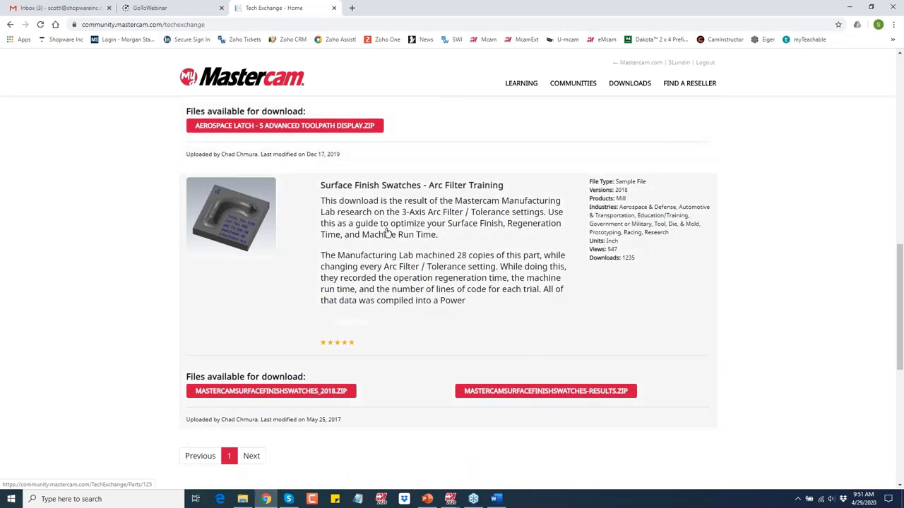
pyautogui.click(393, 190)
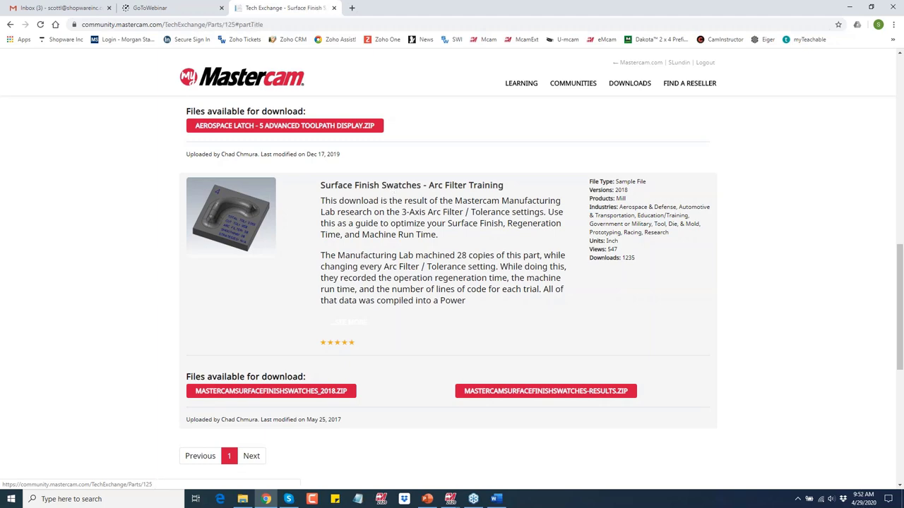
# Step: Examine the training entry's description and its downloads, MastercamSurfaceFinishSwatches_2018.zip and MastercamSurfaceFinishSwatches-Results.zip
pyautogui.scroll(-1, 649, 243)
pyautogui.scroll(-2, 646, 245)
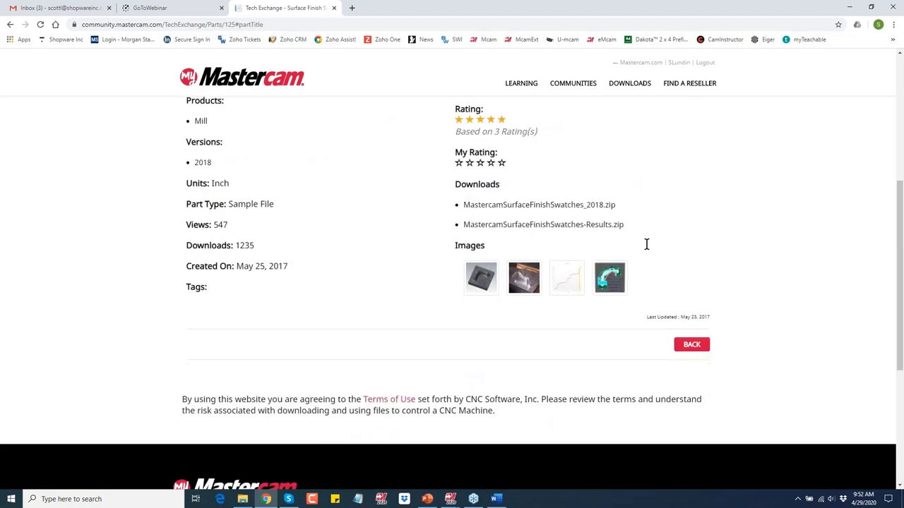
pyautogui.scroll(4, 646, 244)
pyautogui.scroll(1, 646, 244)
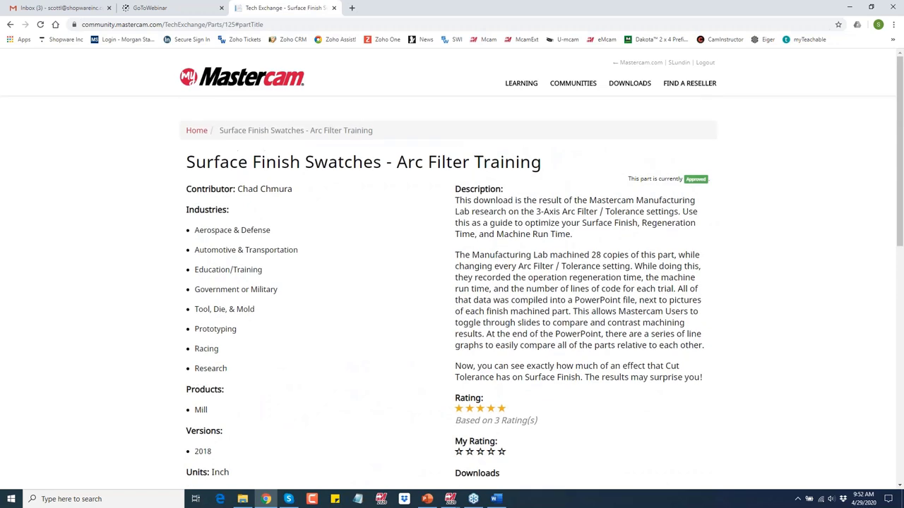
pyautogui.scroll(-2, 726, 228)
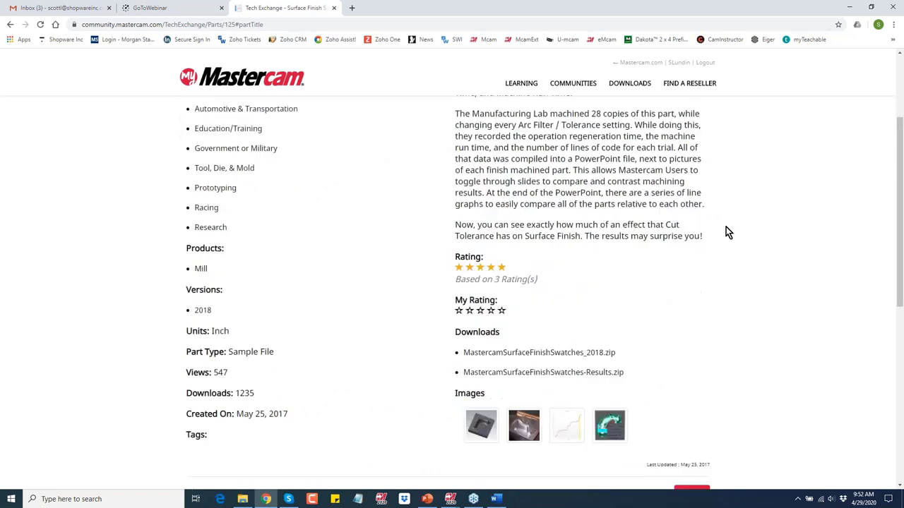
pyautogui.scroll(-2, 726, 233)
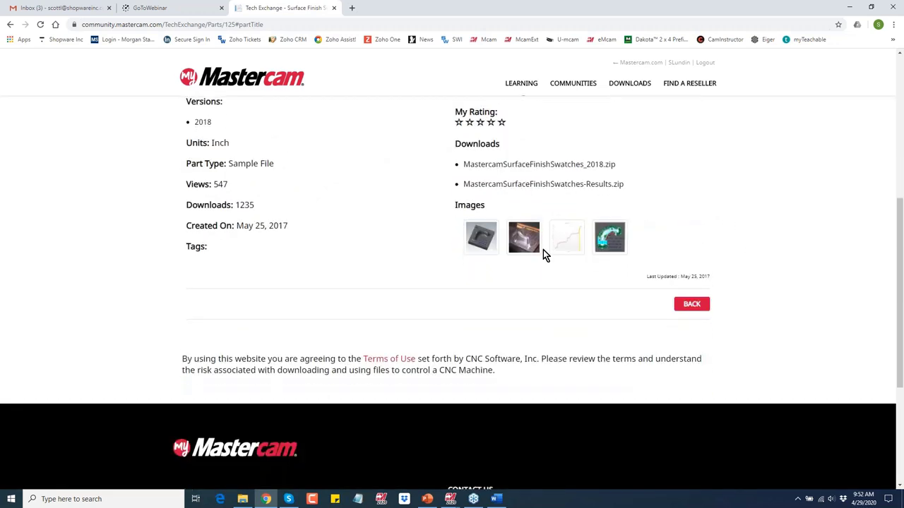
pyautogui.click(565, 166)
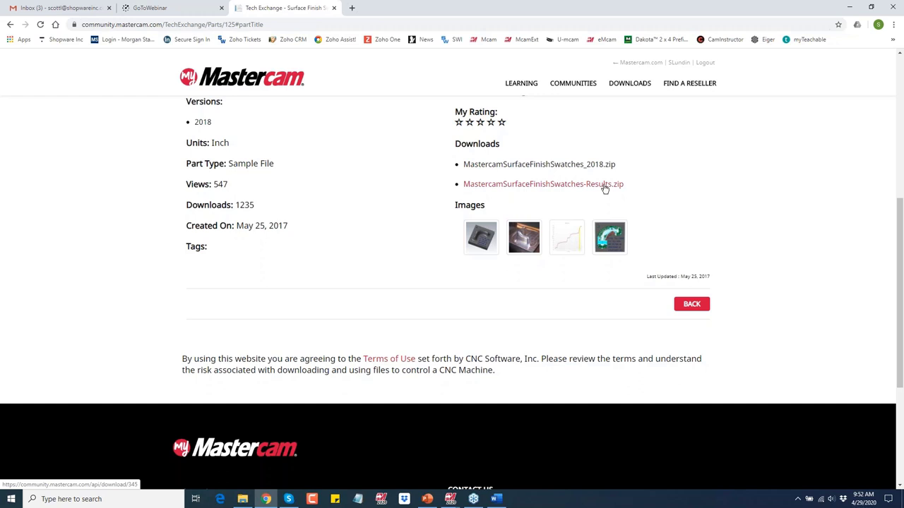
pyautogui.scroll(-1, 605, 188)
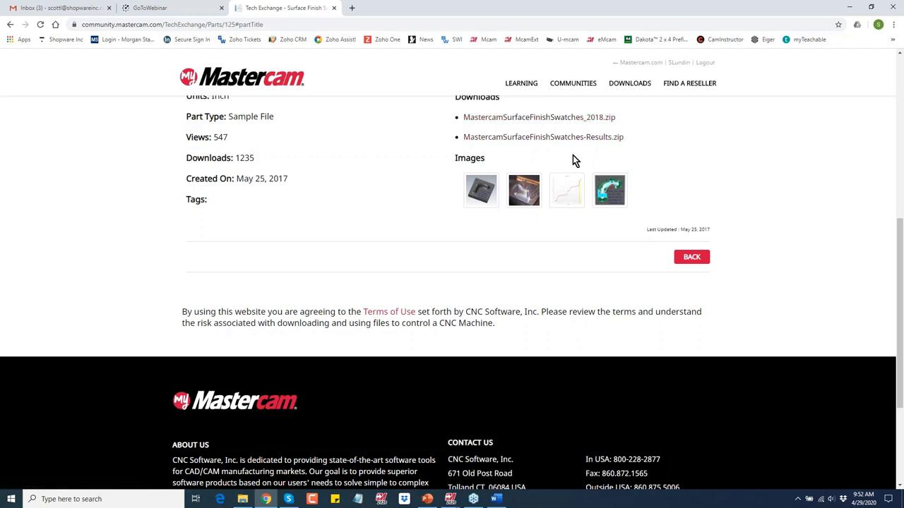
# Step: Minimize the browser and switch to the Mastercam window with the ROUGHPOCK_Solid part
pyautogui.click(852, 9)
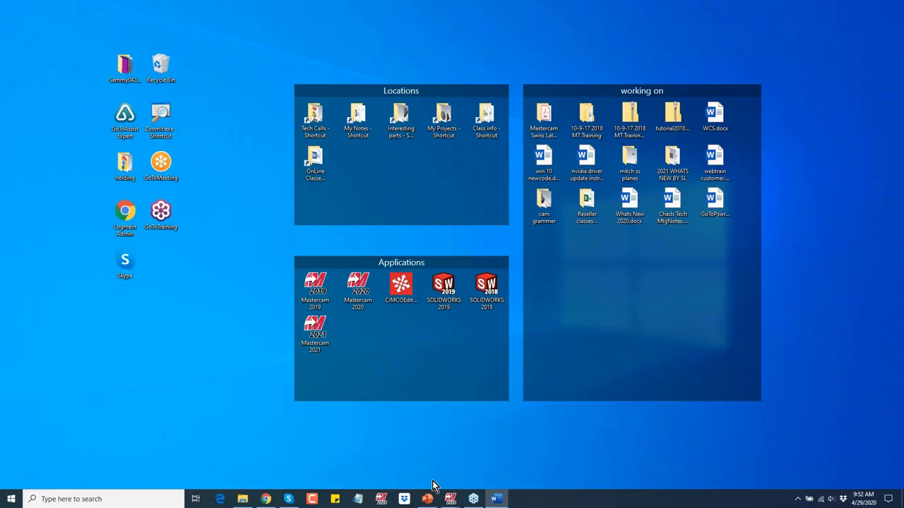
pyautogui.click(382, 499)
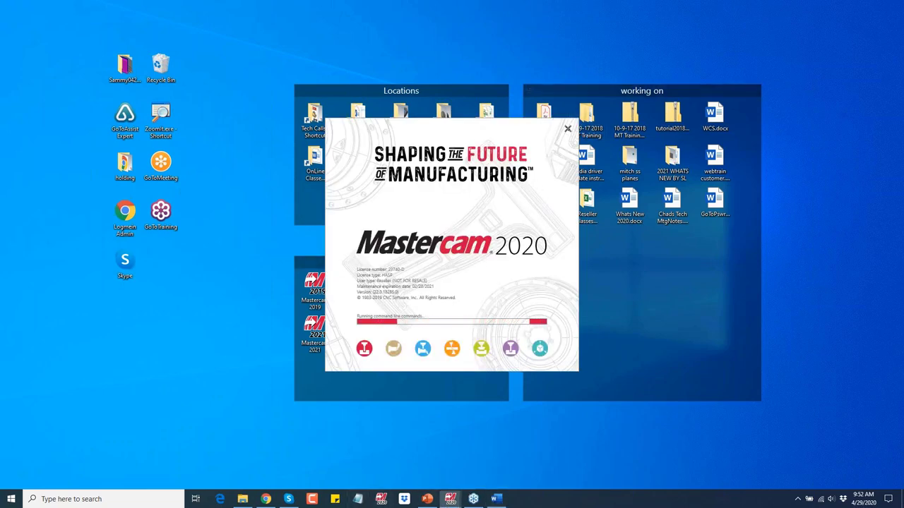
pyautogui.moveTo(450, 503)
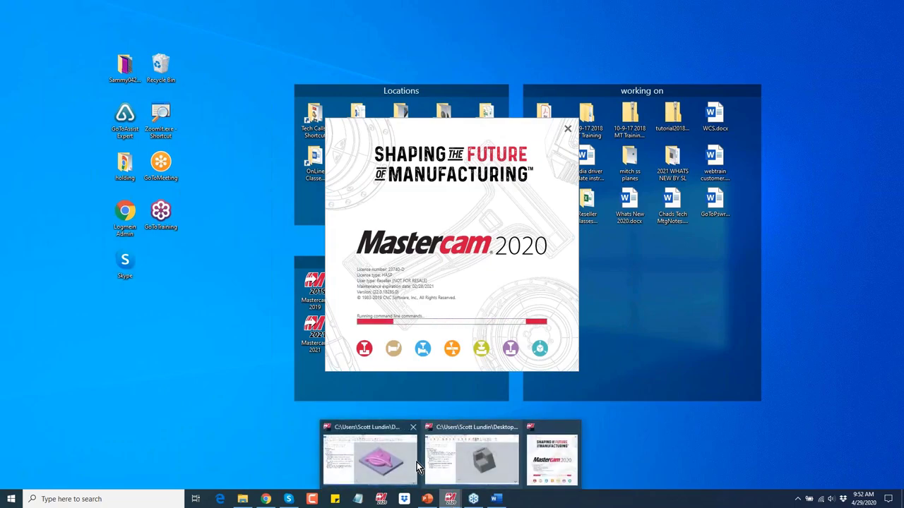
pyautogui.click(393, 460)
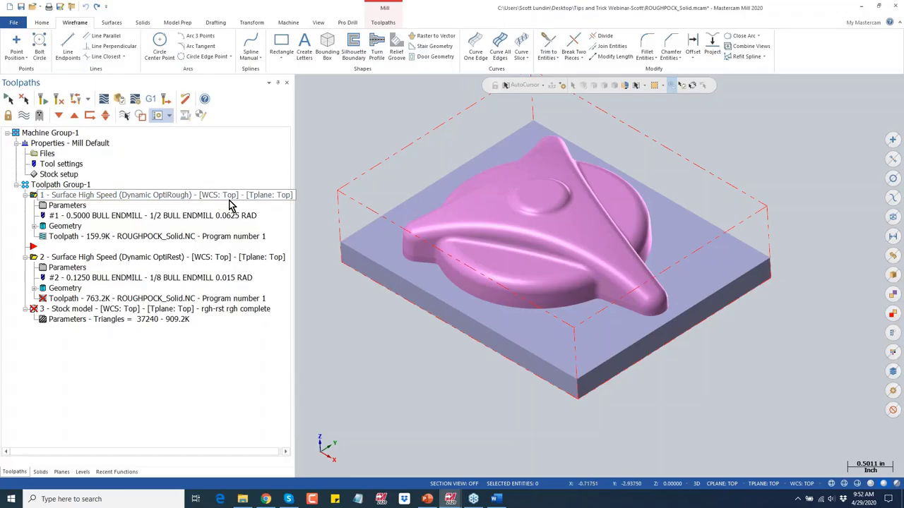
# Step: Open the Dynamic OptiRough operation's parameters, bring up the Arc Filter/Tolerance help topic and view its Line / Arc Filtering examples
pyautogui.click(74, 207)
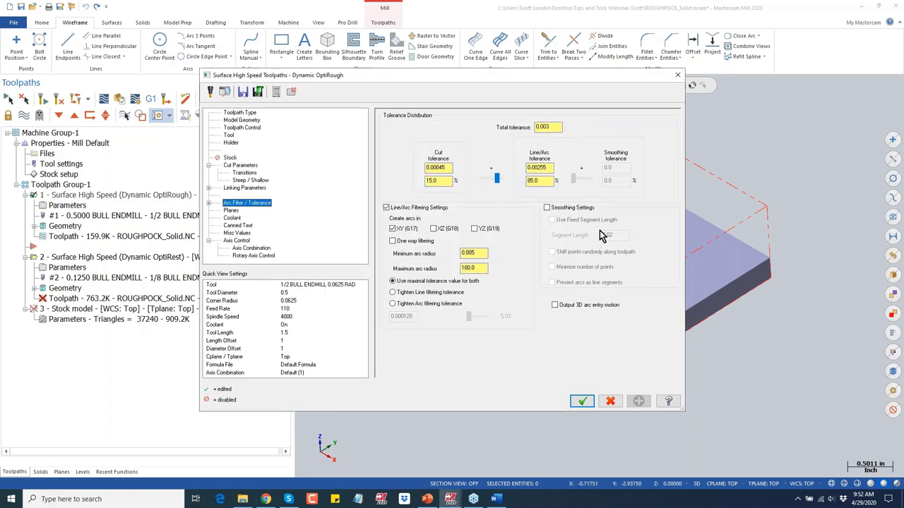
pyautogui.click(668, 402)
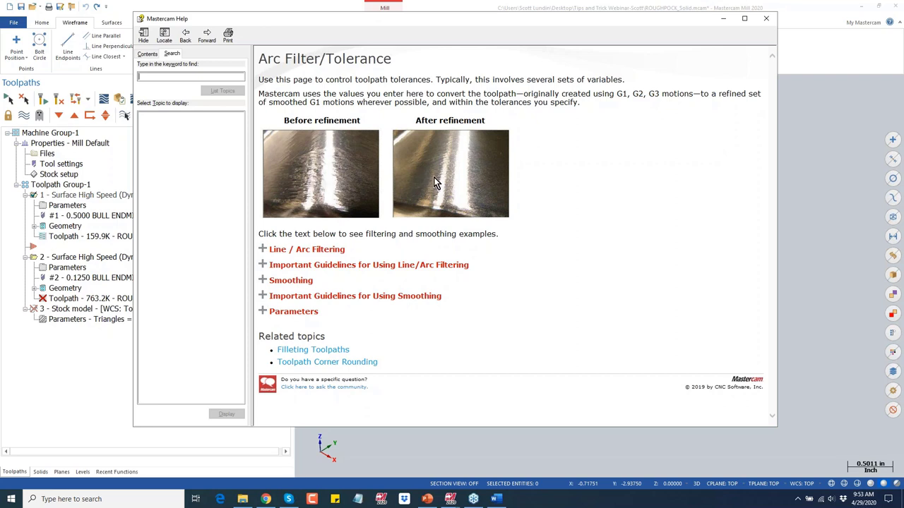
pyautogui.click(283, 253)
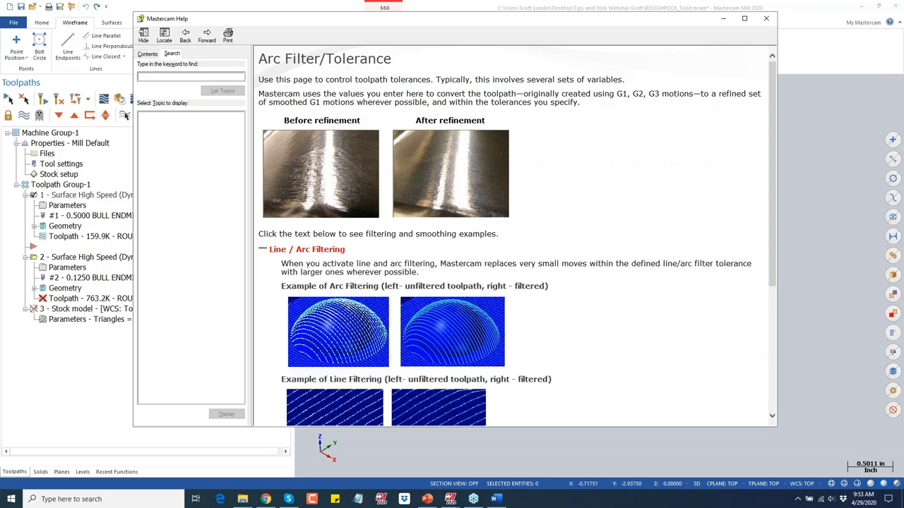
pyautogui.click(283, 254)
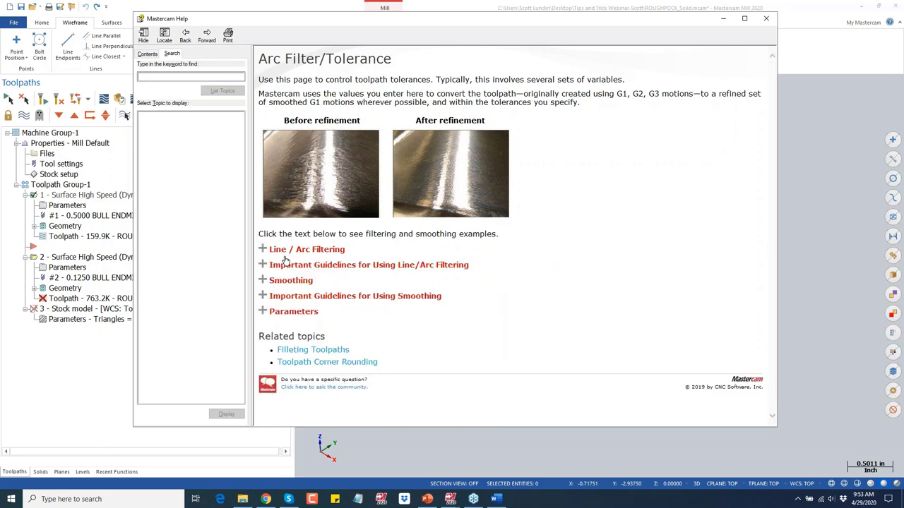
# Step: Read through the Parameters section of the Arc Filter/Tolerance help topic, then close the help
pyautogui.click(300, 313)
pyautogui.scroll(-3, 415, 315)
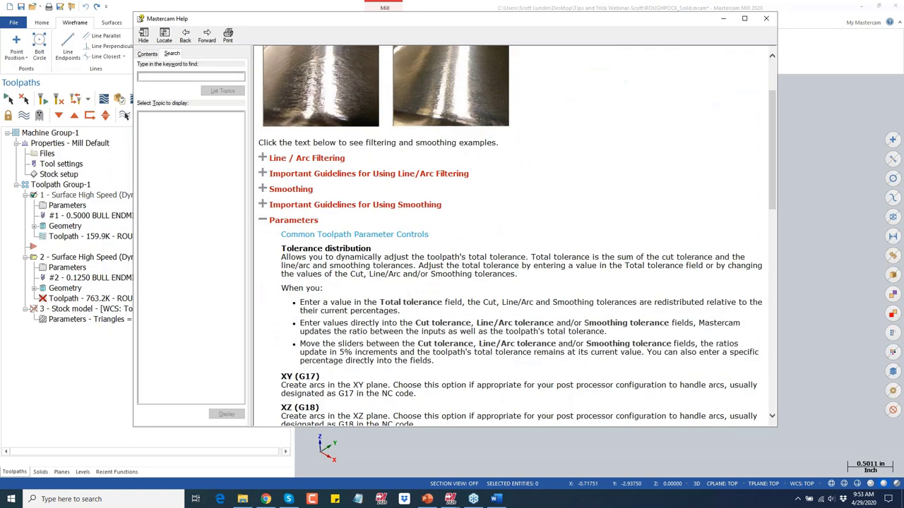
pyautogui.scroll(-1, 414, 309)
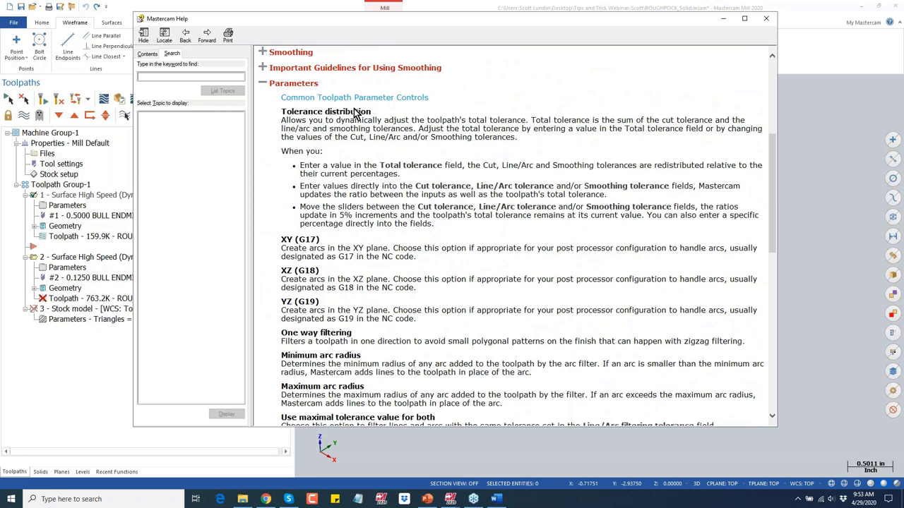
pyautogui.scroll(-3, 448, 175)
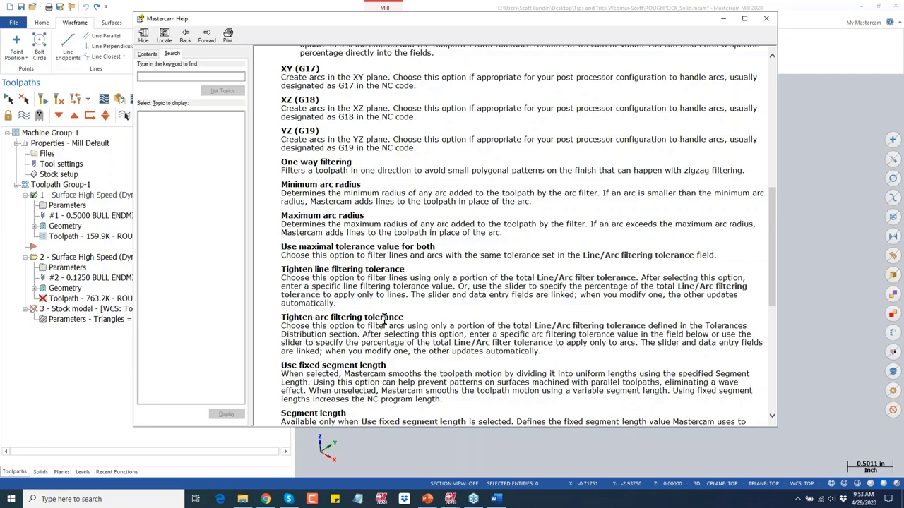
pyautogui.scroll(-6, 385, 317)
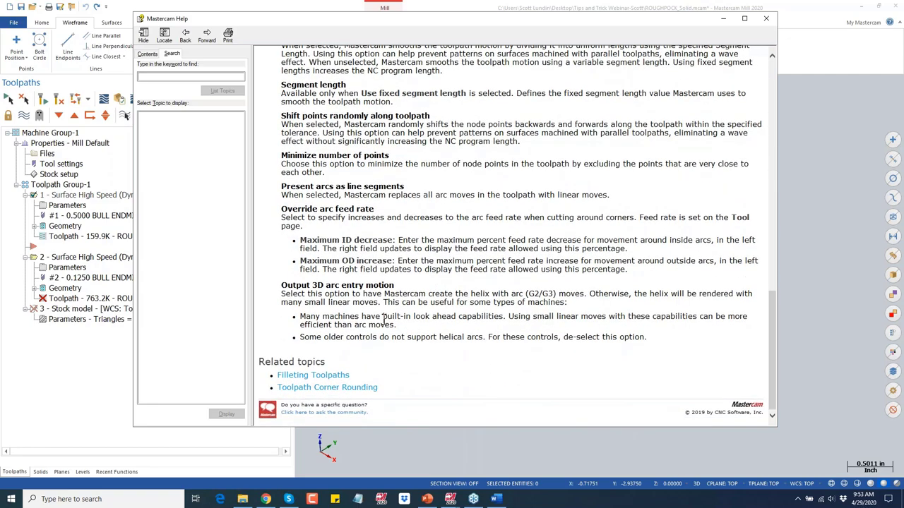
pyautogui.scroll(8, 385, 321)
pyautogui.scroll(4, 514, 235)
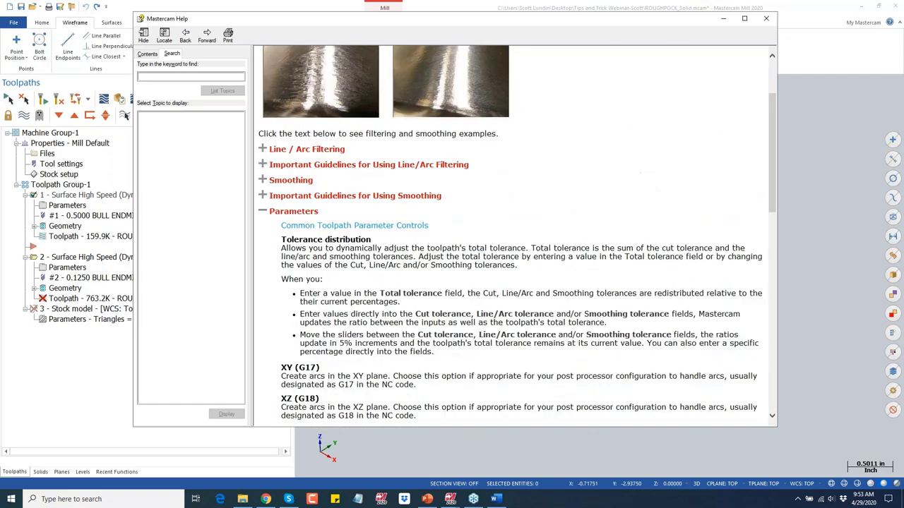
pyautogui.scroll(2, 514, 235)
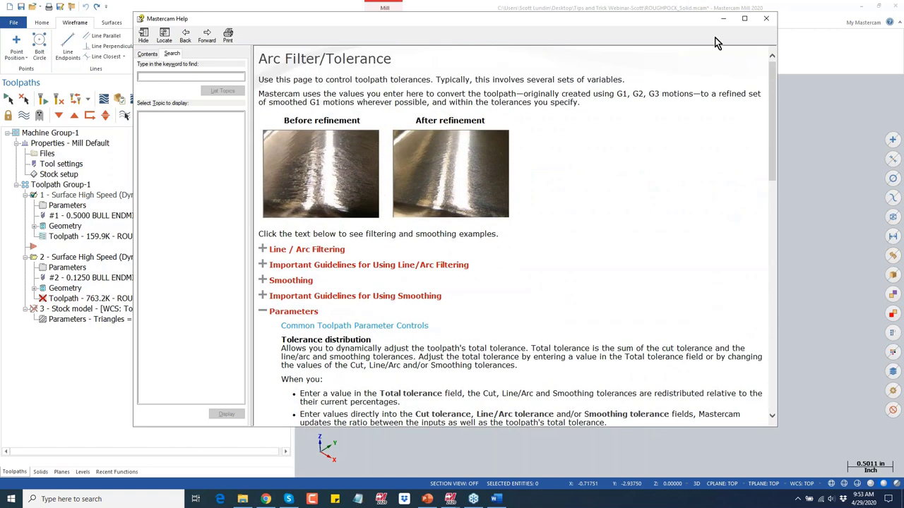
pyautogui.click(769, 21)
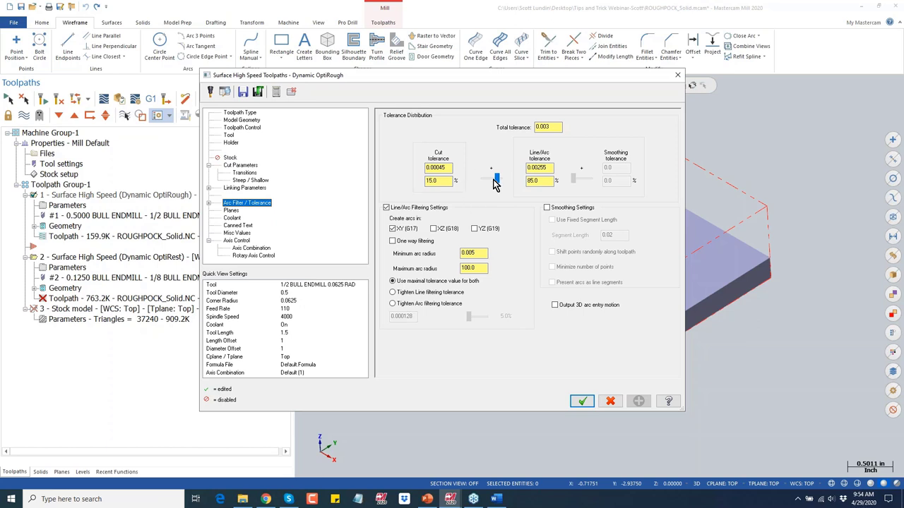
# Step: Shift the tolerance distribution to 95% cut and 5% line/arc, then set the cut tolerance share back to 15%
pyautogui.moveTo(491, 181); pyautogui.dragTo(486, 183)
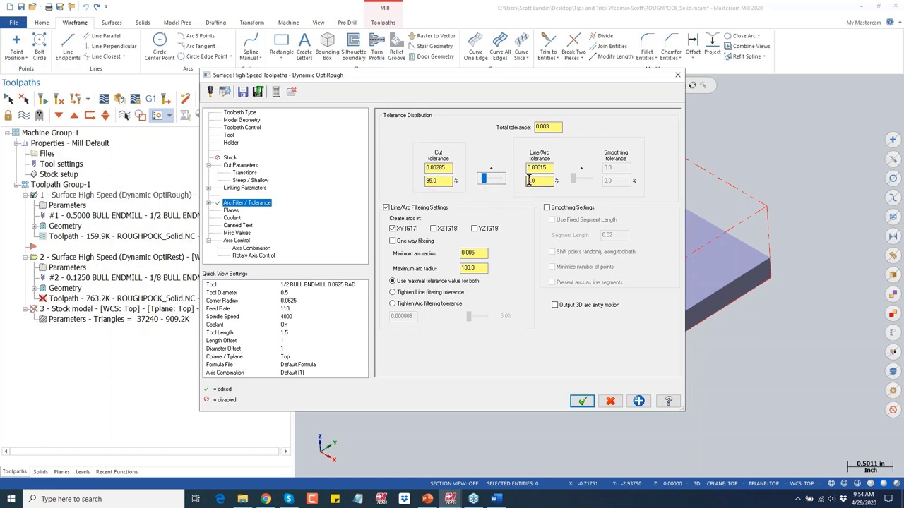
pyautogui.doubleClick(435, 181)
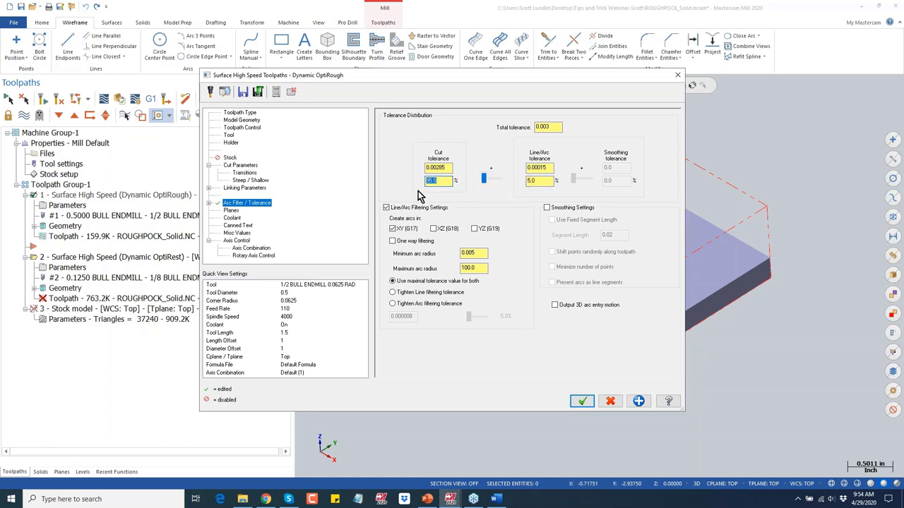
pyautogui.write('15')
pyautogui.doubleClick(429, 181)
# Step: Turn off line/arc filtering, enable the smoothing settings instead and set the cut tolerance share to 15%
pyautogui.click(386, 207)
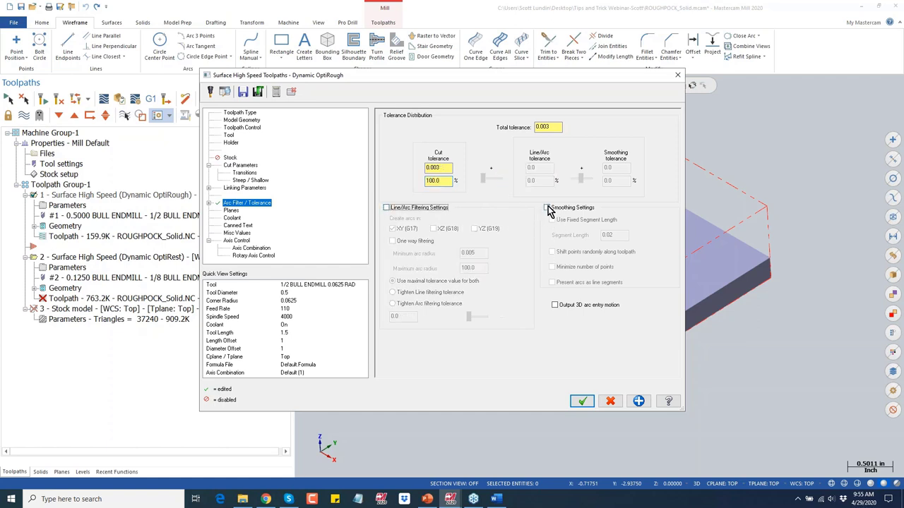
pyautogui.click(547, 208)
pyautogui.doubleClick(449, 181)
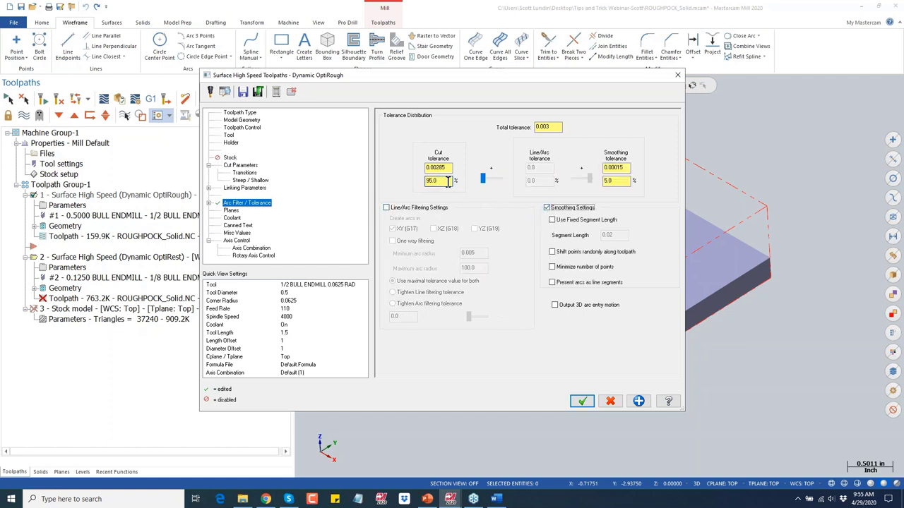
pyautogui.write('15')
pyautogui.press('Return')
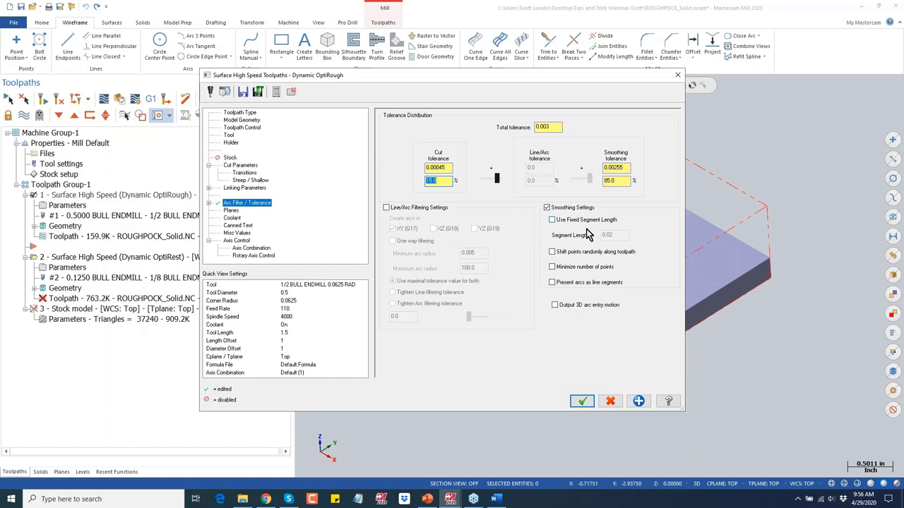
pyautogui.click(663, 404)
# Step: Switch from smoothing back to line/arc filtering and set the cut tolerance share to 50%
pyautogui.click(546, 207)
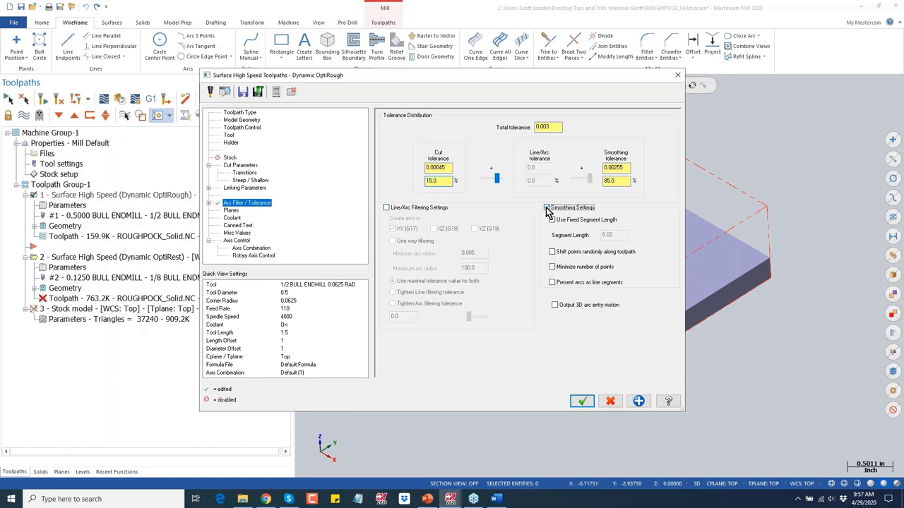
pyautogui.click(387, 208)
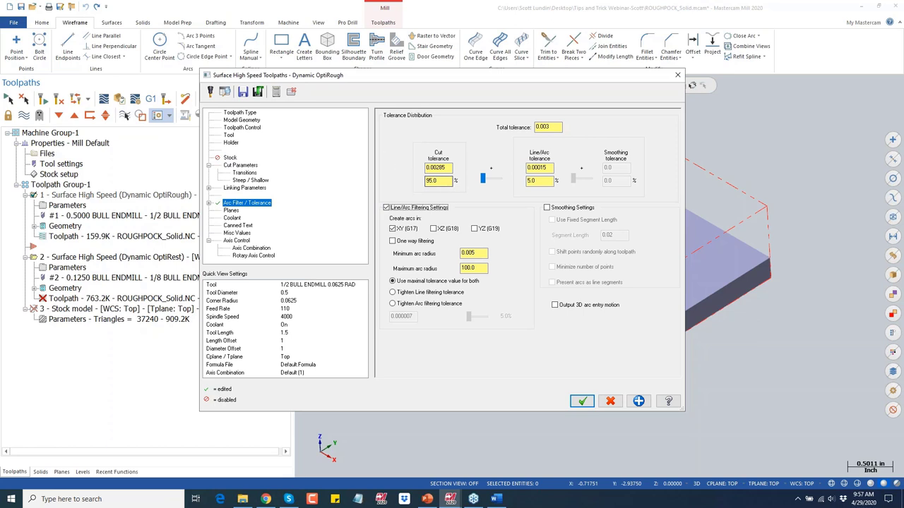
pyautogui.doubleClick(441, 181)
pyautogui.write('50')
pyautogui.press('Return')
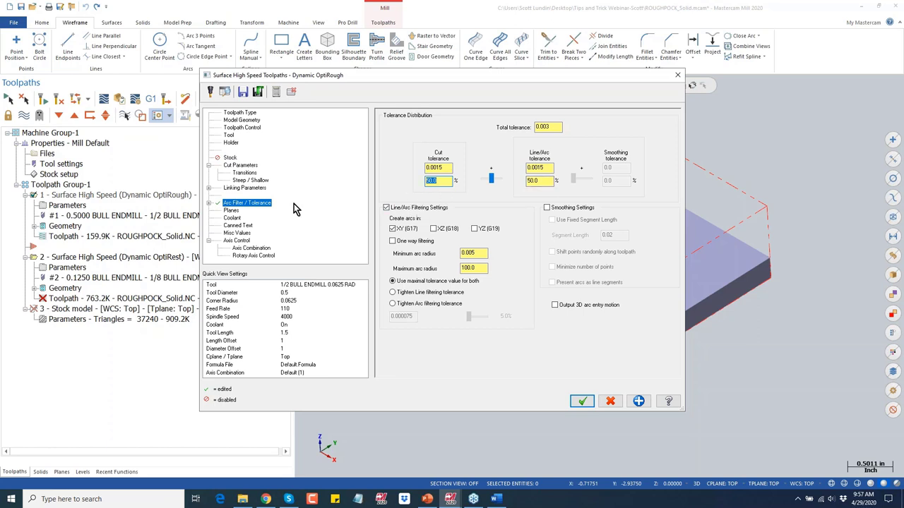
# Step: Try a cut tolerance share of 33.333%, then set it to 25%
pyautogui.write('33.333')
pyautogui.press('Return')
pyautogui.write('25')
pyautogui.press('Return')
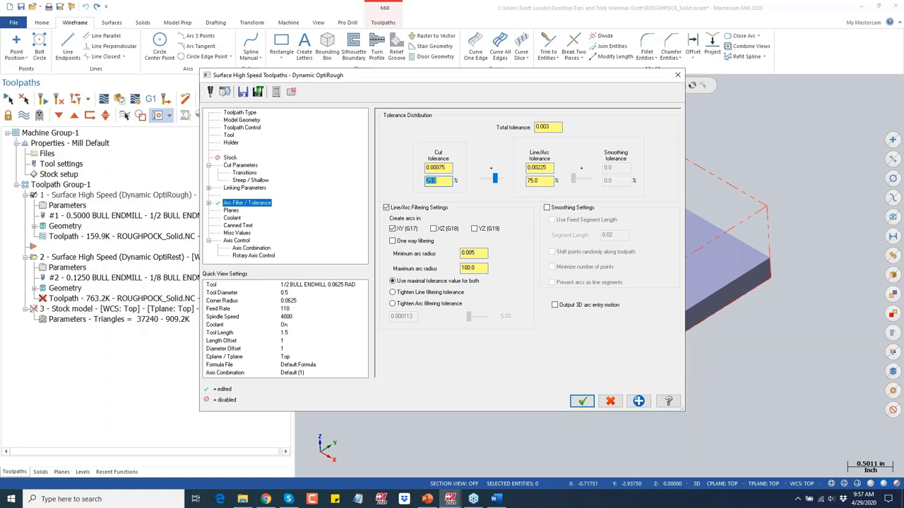
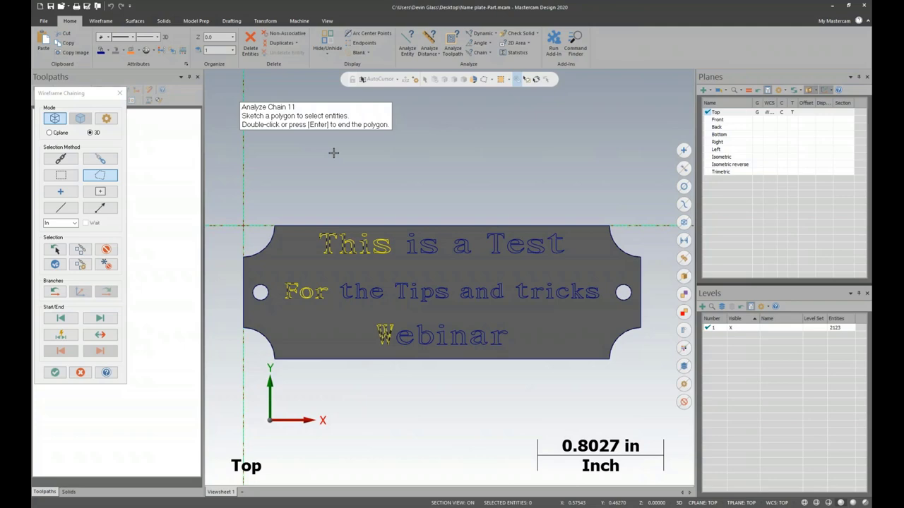
# Step: Cancel the chain selection on the name plate part and switch to the Mill Part file
pyautogui.press('Escape')
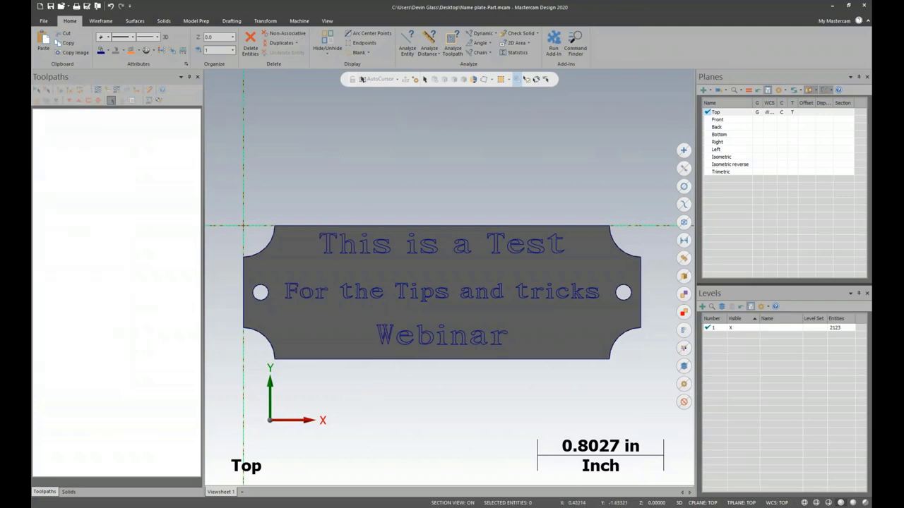
pyautogui.click(296, 495)
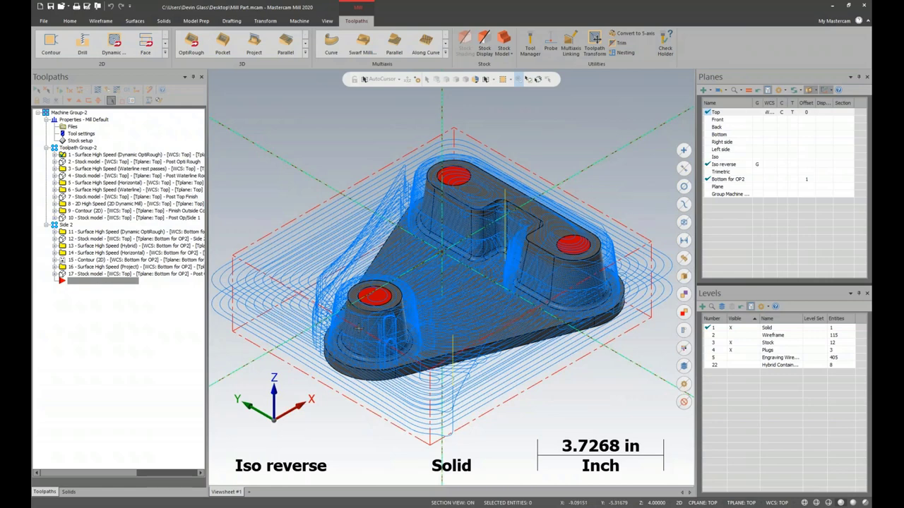
# Step: Turn on the advanced toolpath display so each motion type has its own colour
pyautogui.click(332, 21)
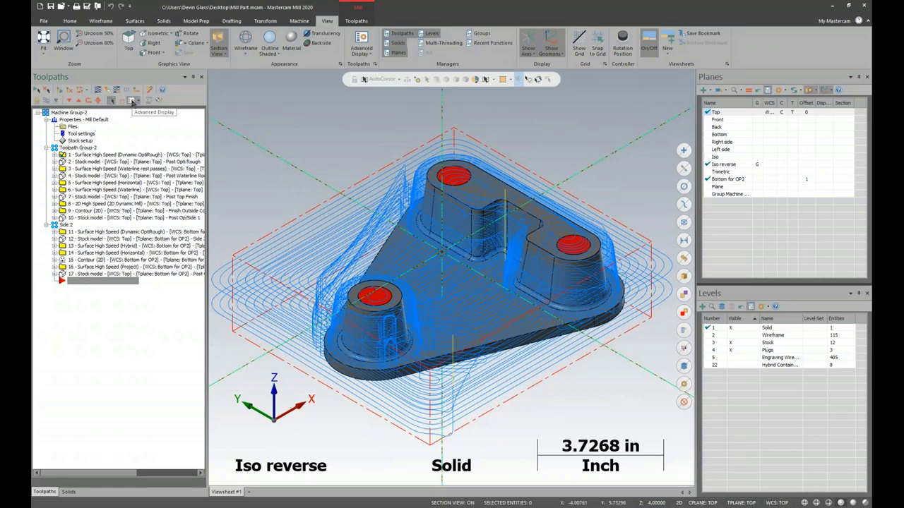
pyautogui.click(132, 101)
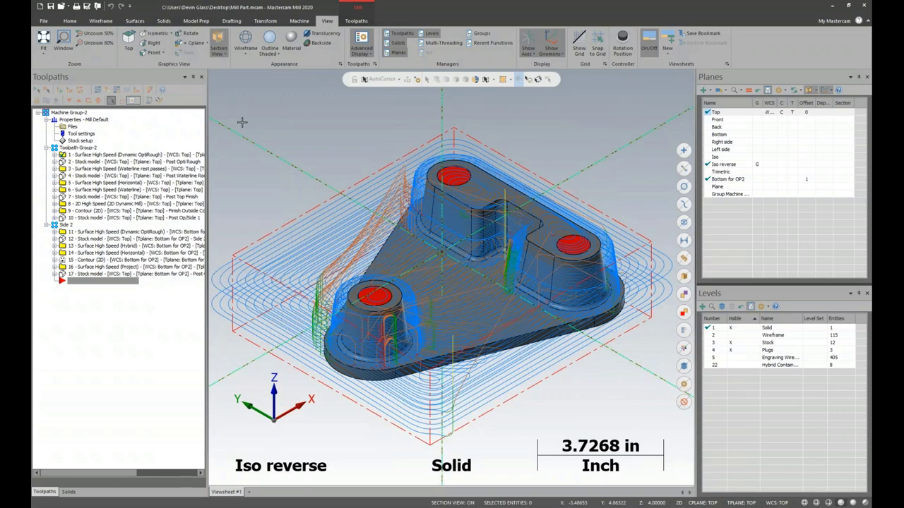
# Step: Examine the colour-coded entry, exit and transition motions around the single round boss and the rest of the part
pyautogui.moveTo(387, 233); pyautogui.dragTo(454, 255, button='middle')
pyautogui.scroll(2, 453, 255)
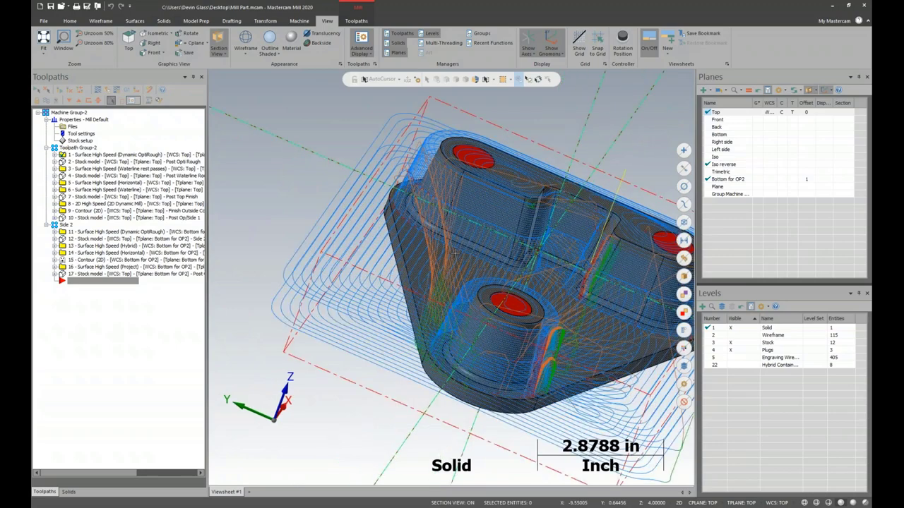
pyautogui.scroll(1, 453, 253)
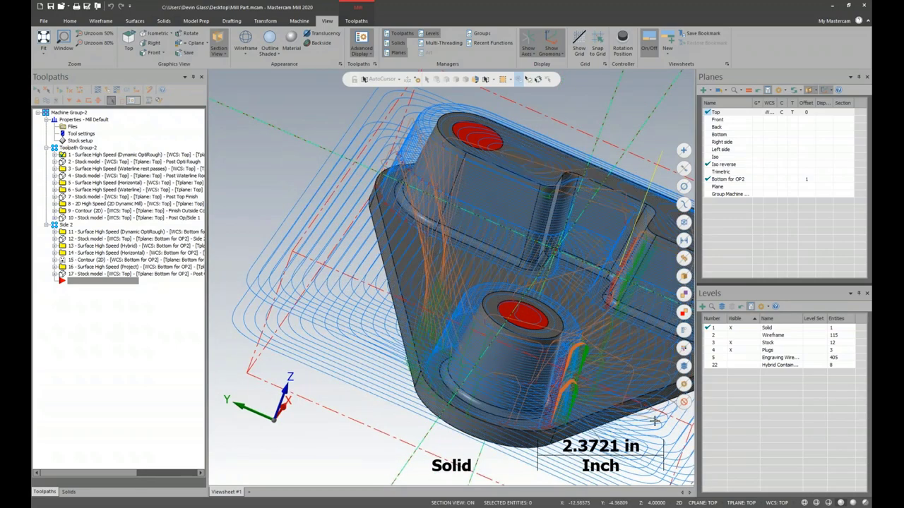
pyautogui.scroll(1, 635, 430)
pyautogui.scroll(5, 622, 428)
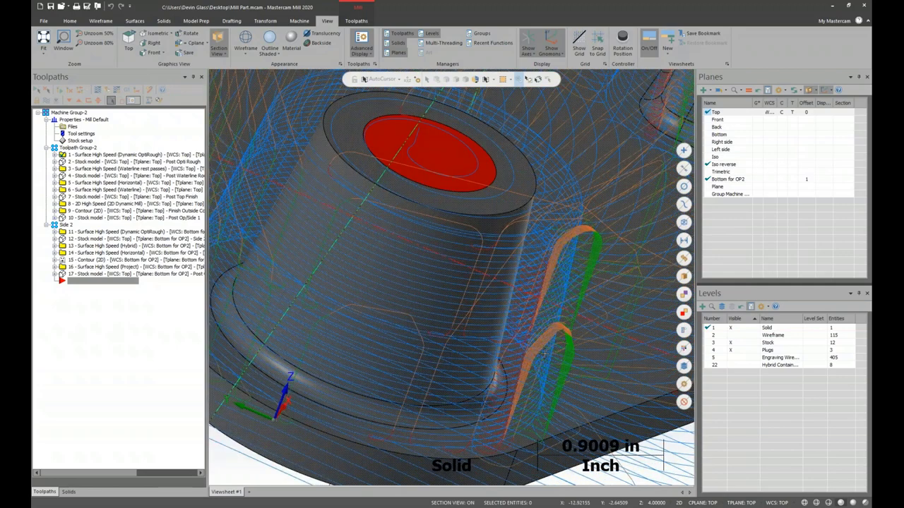
pyautogui.scroll(-3, 490, 368)
pyautogui.scroll(-4, 489, 368)
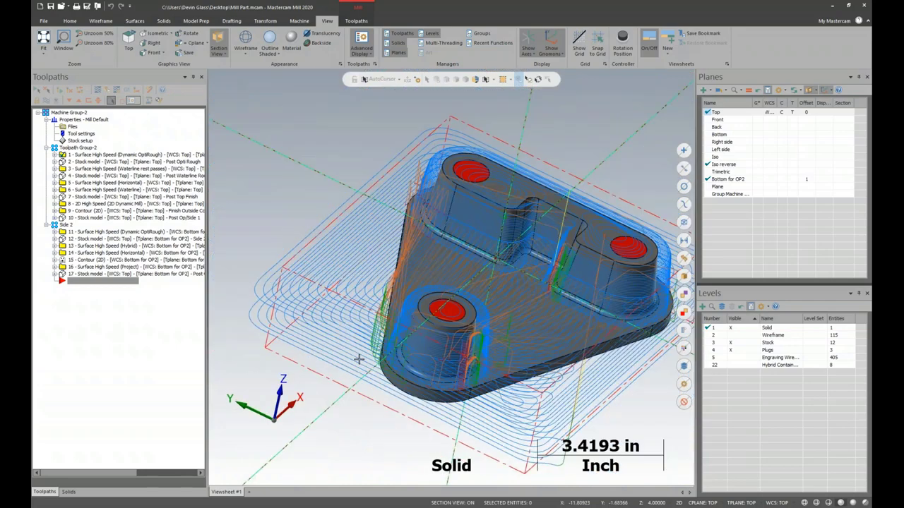
pyautogui.scroll(1, 495, 378)
pyautogui.scroll(-1, 666, 300)
pyautogui.scroll(1, 666, 300)
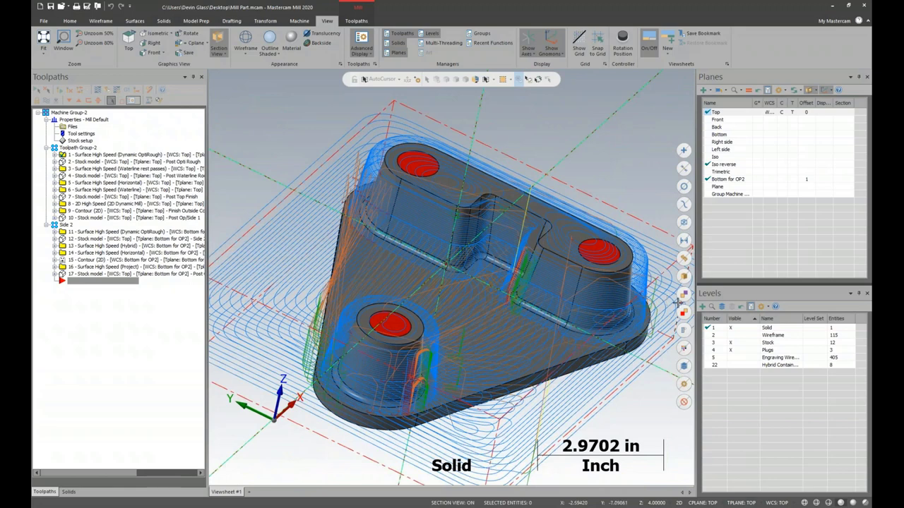
pyautogui.click(683, 295)
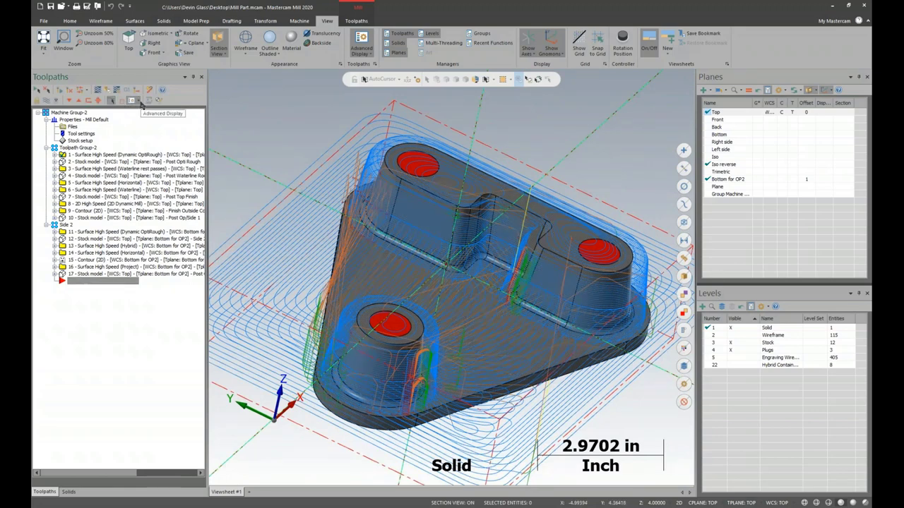
# Step: Hide the cutting motion in the advanced toolpath display and inspect the remaining motions from a lower angle
pyautogui.click(140, 101)
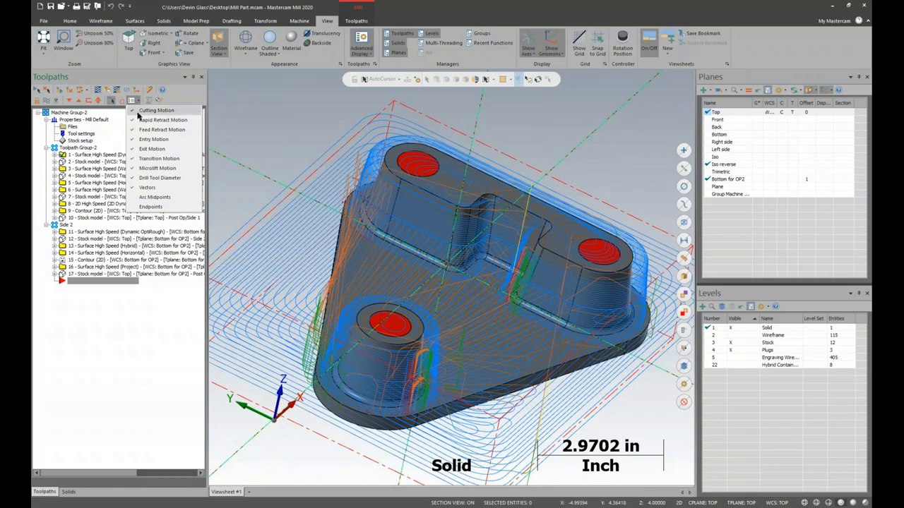
pyautogui.click(140, 111)
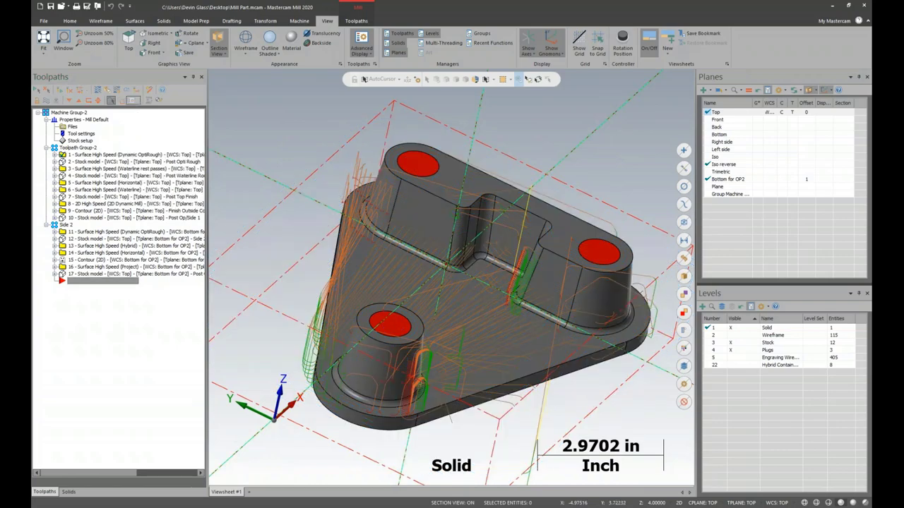
pyautogui.moveTo(430, 282); pyautogui.dragTo(441, 246, button='middle')
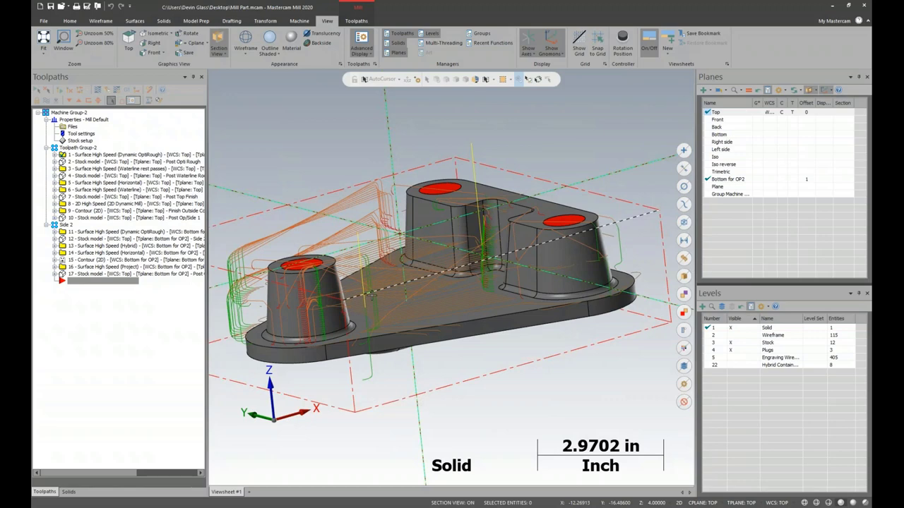
# Step: Hide the rapid retract motion in the advanced toolpath display and toggle the entry motion off and back on
pyautogui.click(131, 101)
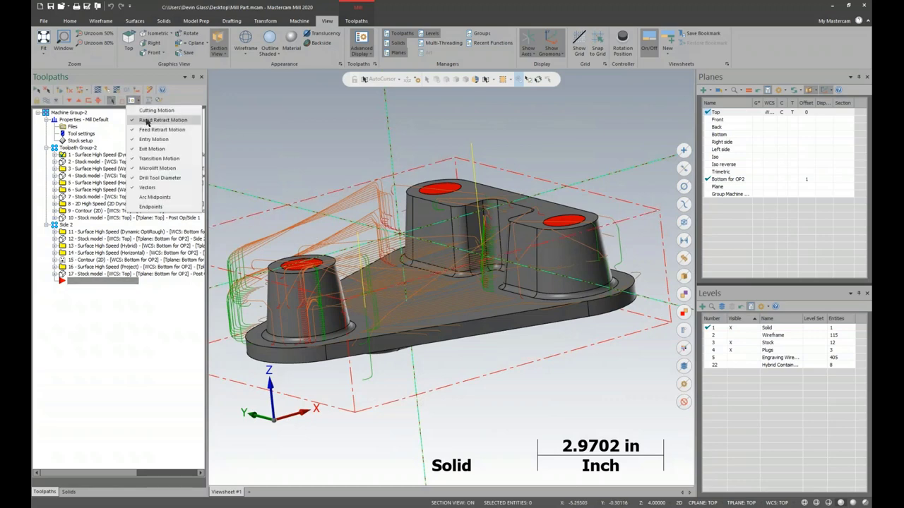
pyautogui.click(148, 120)
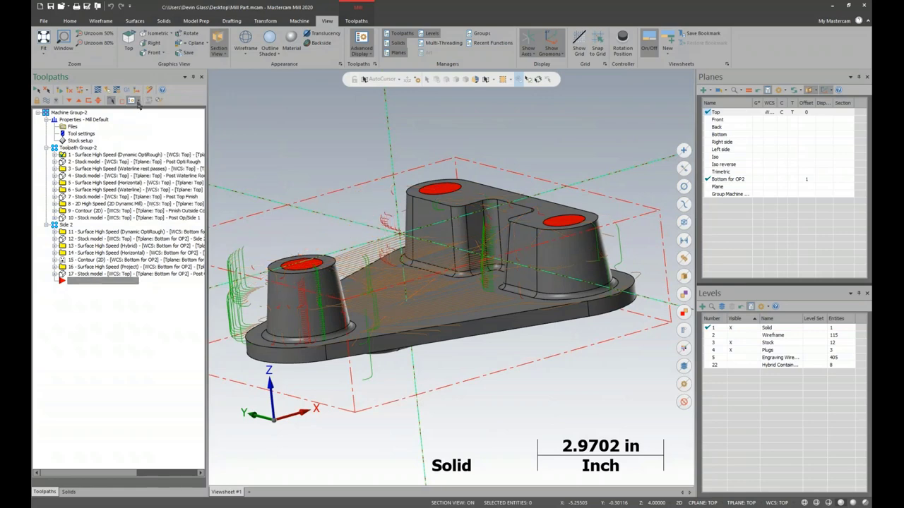
pyautogui.click(138, 103)
pyautogui.click(150, 138)
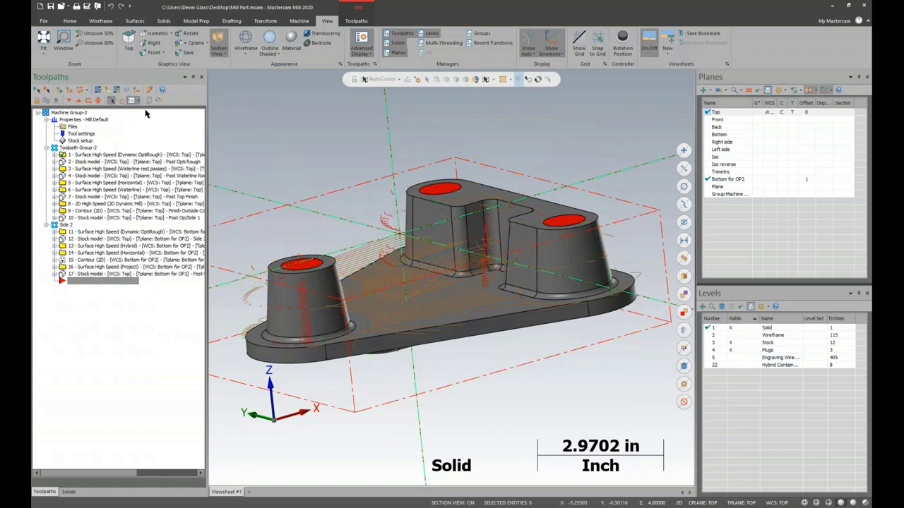
pyautogui.click(132, 101)
pyautogui.click(150, 146)
pyautogui.click(137, 101)
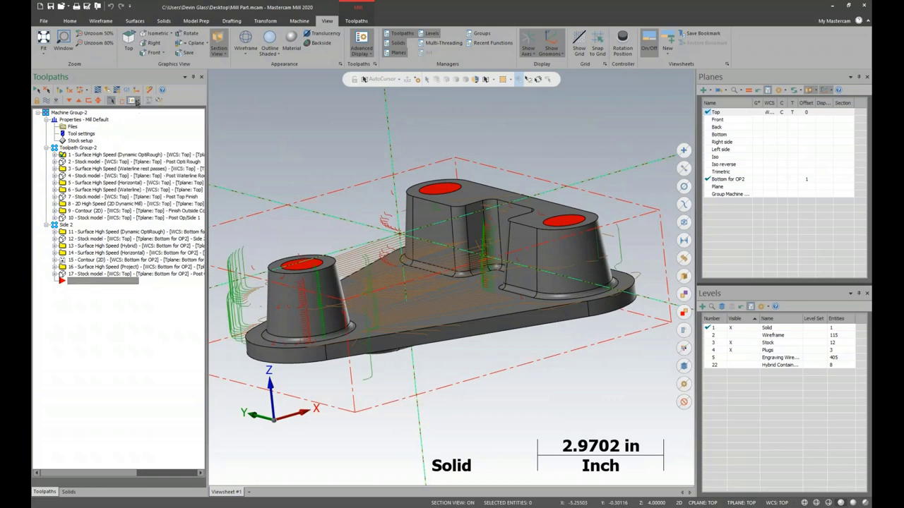
# Step: Hide the exit, transition and microlift motions so that only the entry motion is displayed
pyautogui.click(138, 102)
pyautogui.click(140, 103)
pyautogui.click(139, 102)
pyautogui.click(154, 161)
pyautogui.click(139, 103)
pyautogui.click(158, 170)
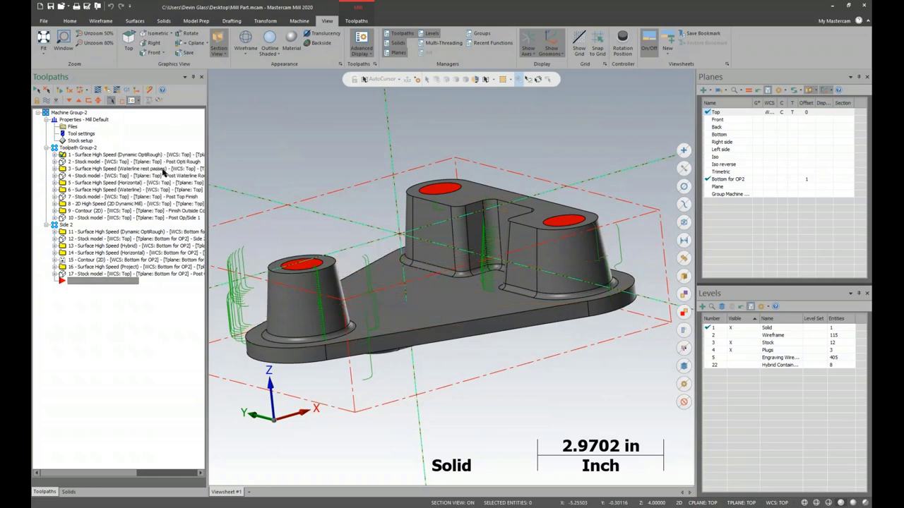
# Step: Analyze the helical entry moves in the recess between the bosses with the tool and holder display turned off
pyautogui.moveTo(289, 232); pyautogui.dragTo(458, 257, button='middle')
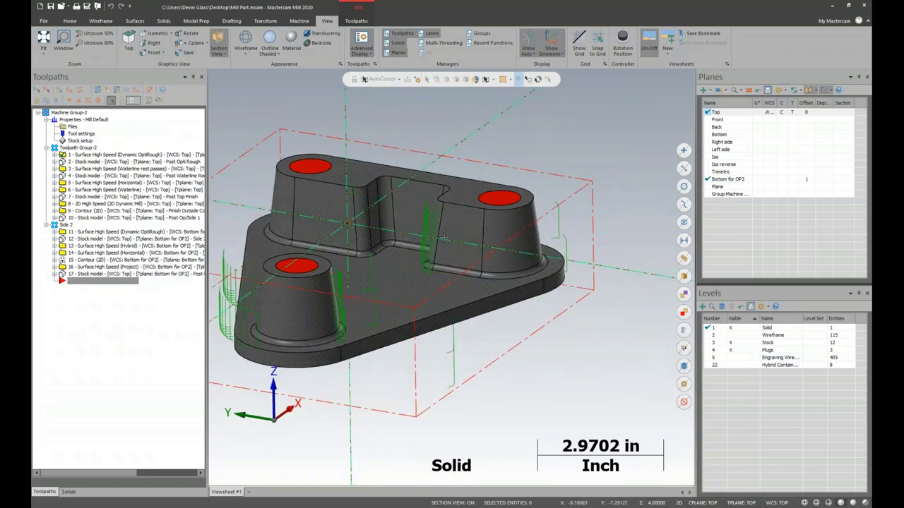
pyautogui.scroll(3, 445, 238)
pyautogui.scroll(3, 445, 214)
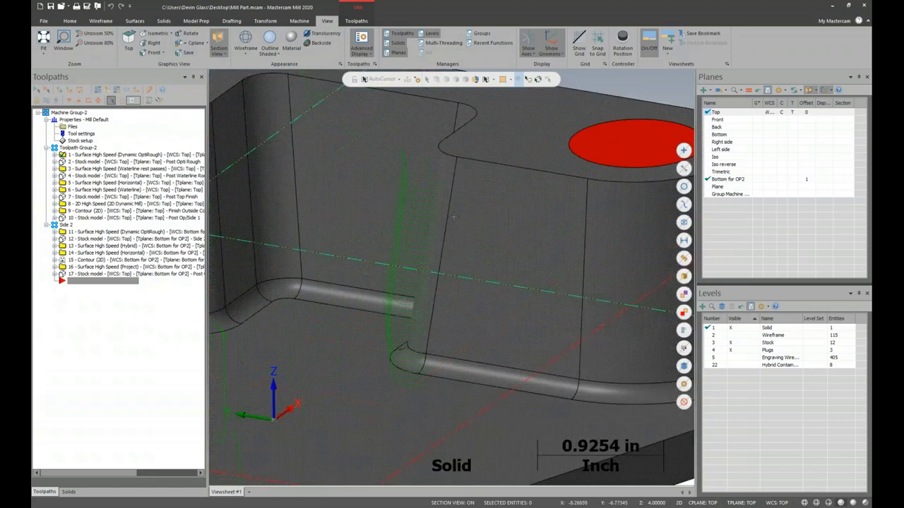
pyautogui.moveTo(455, 216); pyautogui.dragTo(461, 229, button='middle')
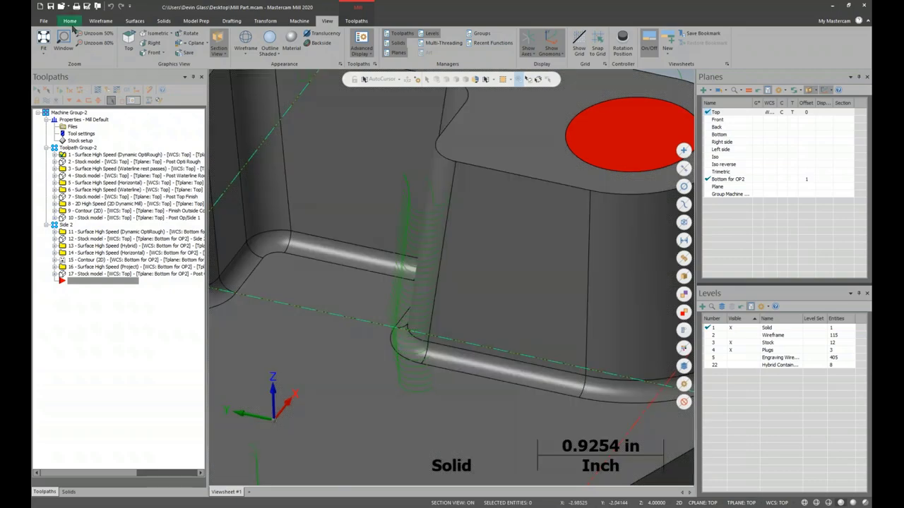
pyautogui.click(69, 20)
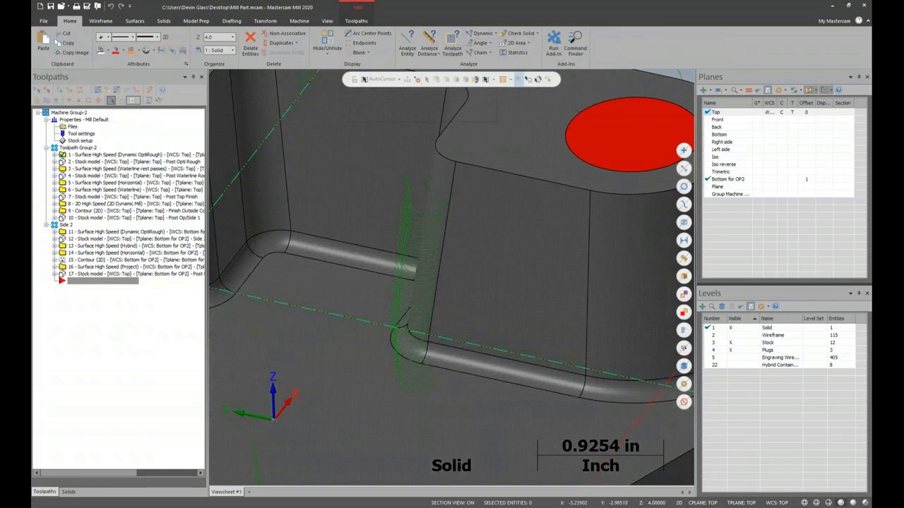
pyautogui.rightClick(353, 118)
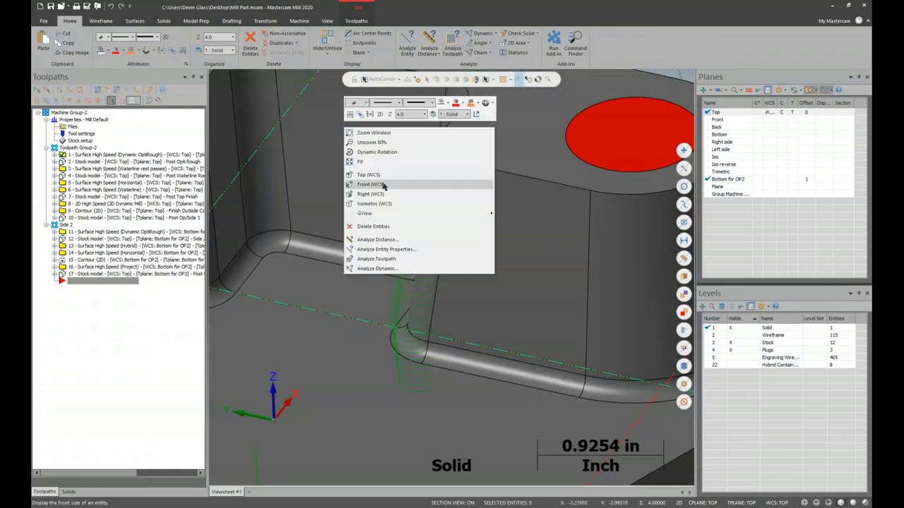
pyautogui.click(370, 259)
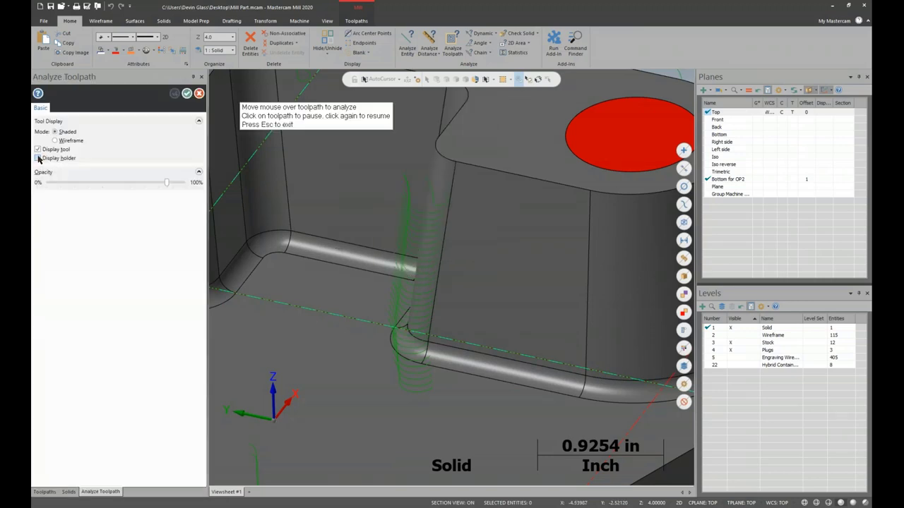
pyautogui.moveTo(390, 284)
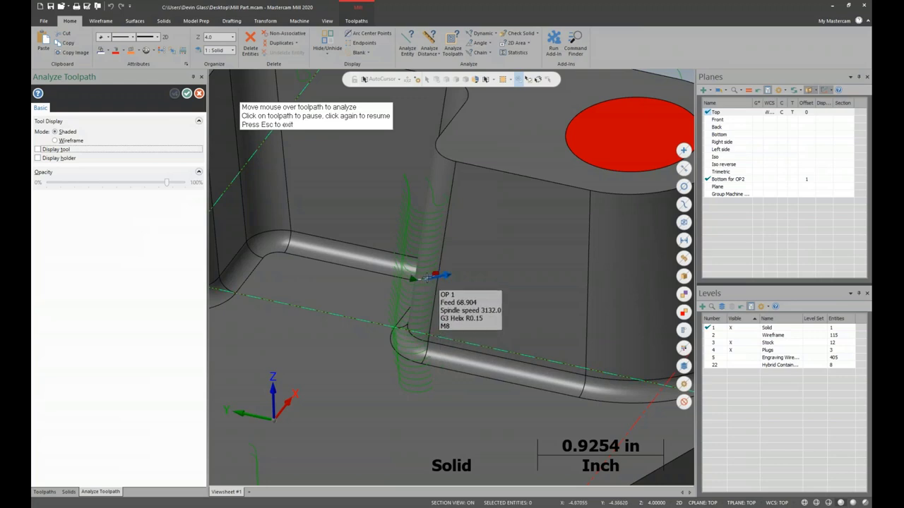
pyautogui.moveTo(424, 278)
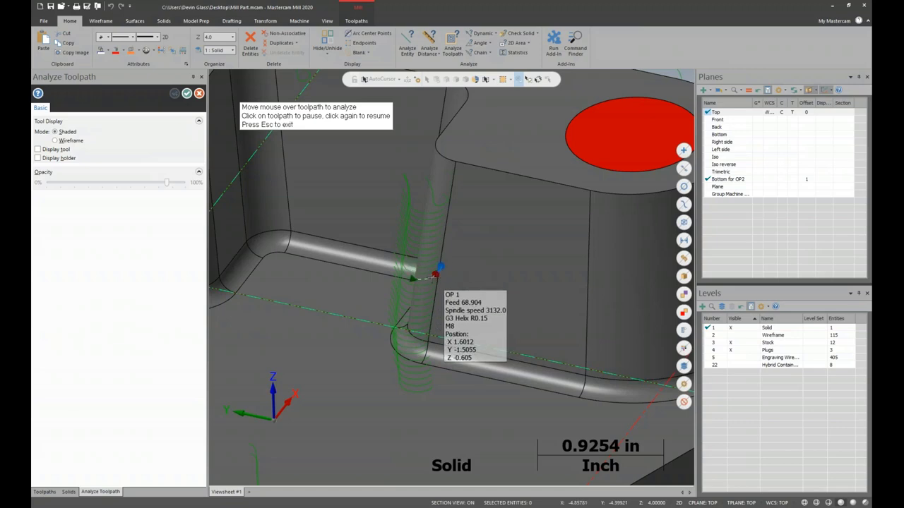
# Step: Turn on the tool display in the toolpath analysis and reduce the tool's opacity
pyautogui.click(62, 151)
pyautogui.click(87, 184)
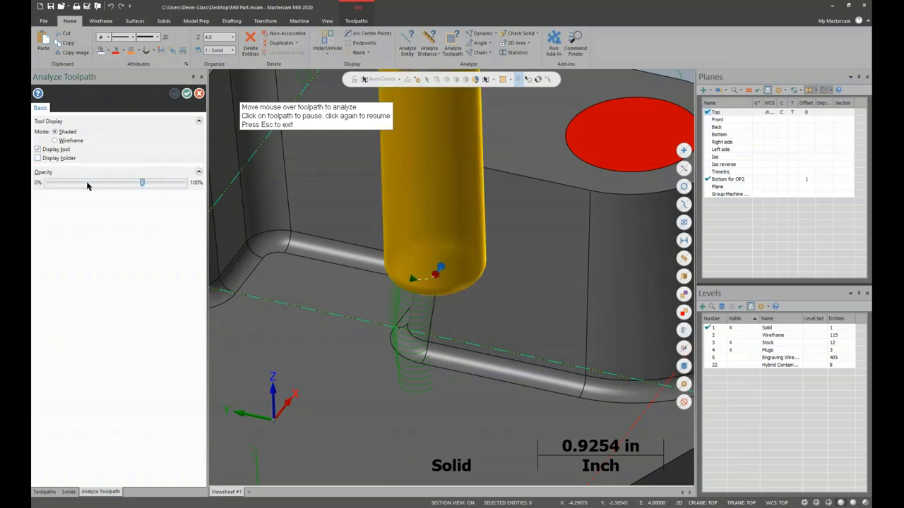
pyautogui.moveTo(142, 183)
pyautogui.mouseDown()
pyautogui.moveTo(72, 181)
pyautogui.moveTo(190, 181)
pyautogui.moveTo(149, 183)
pyautogui.mouseUp()
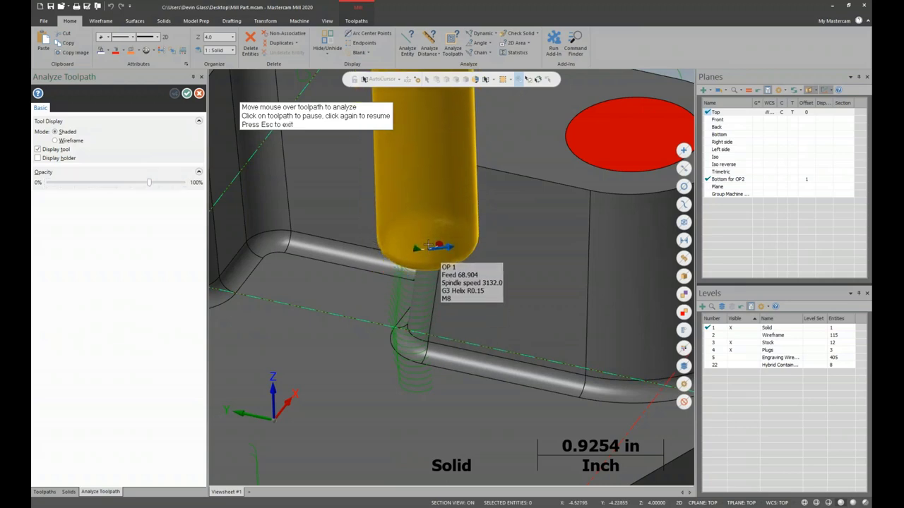
# Step: Examine the displayed tool's position along the helical entry moves from several close-up angles
pyautogui.moveTo(422, 236); pyautogui.dragTo(446, 236, button='middle')
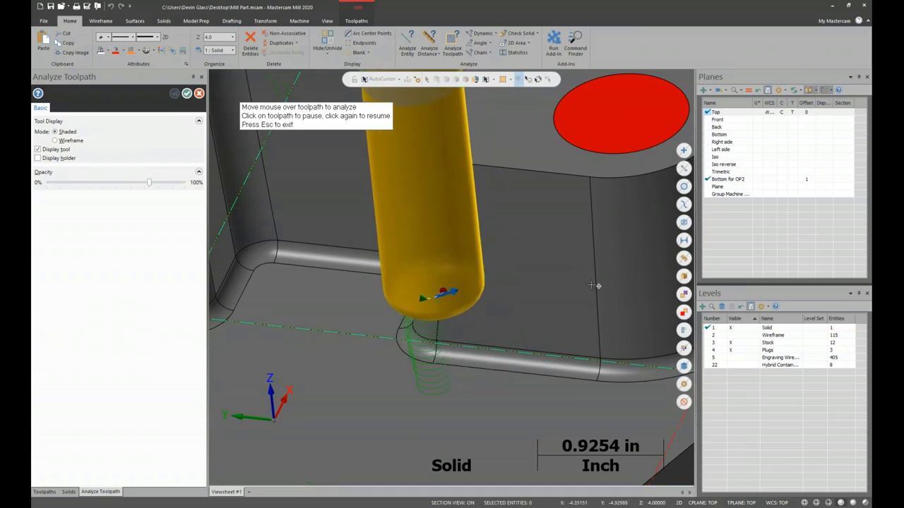
pyautogui.moveTo(597, 286); pyautogui.dragTo(580, 268, button='middle')
pyautogui.scroll(2, 551, 225)
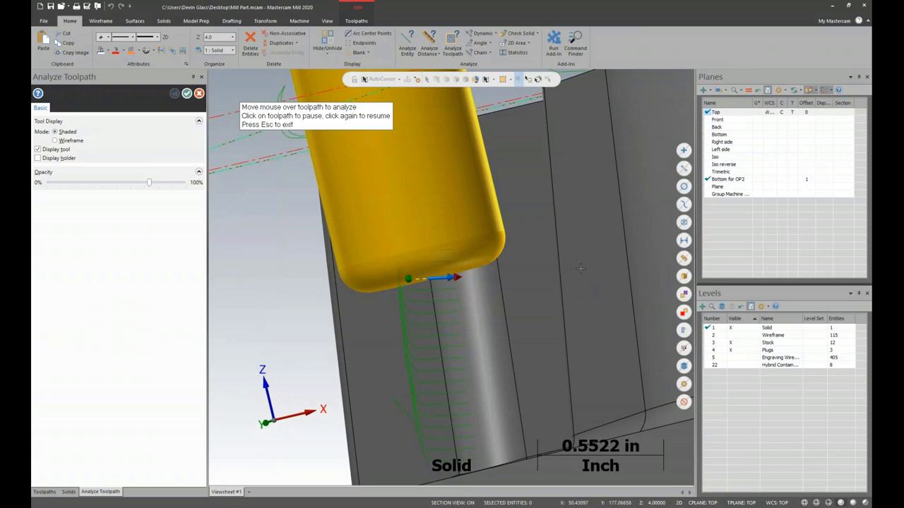
pyautogui.moveTo(516, 282); pyautogui.dragTo(551, 304, button='middle')
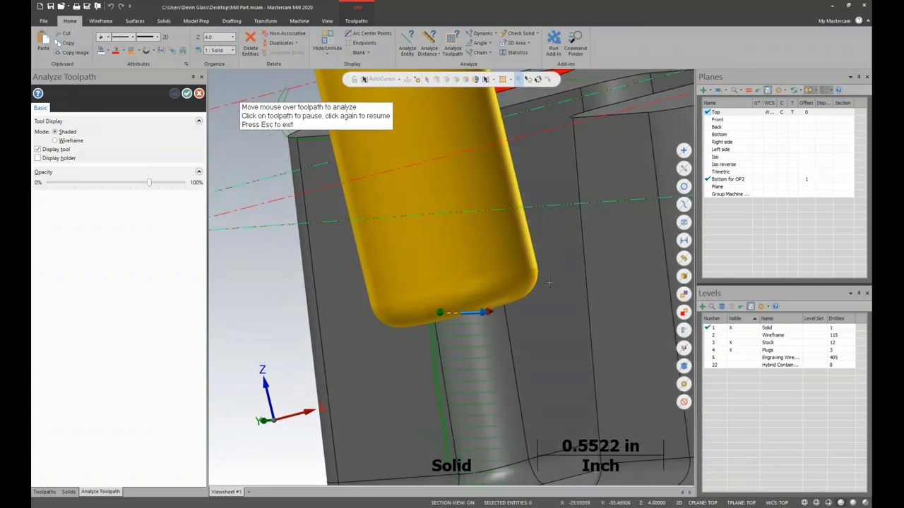
pyautogui.moveTo(565, 282); pyautogui.dragTo(495, 339, button='middle')
pyautogui.scroll(3, 460, 364)
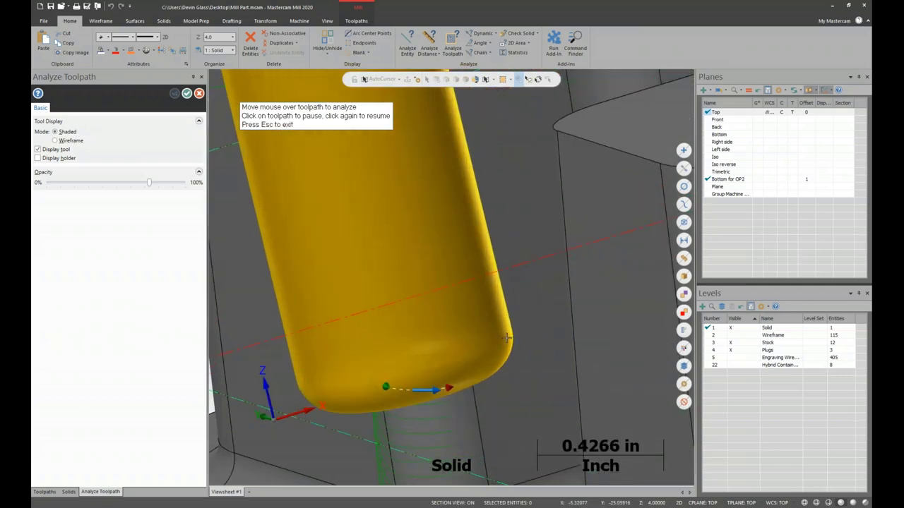
pyautogui.moveTo(460, 364); pyautogui.dragTo(479, 372, button='middle')
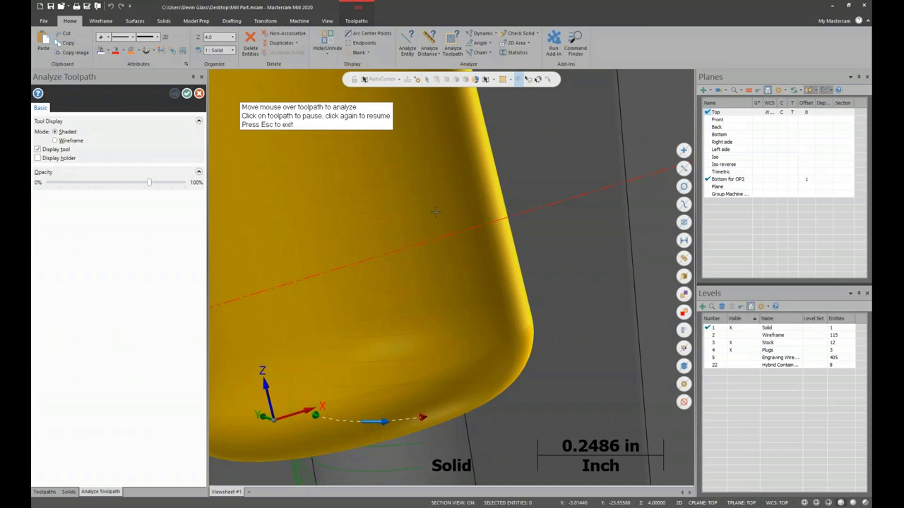
pyautogui.moveTo(435, 409); pyautogui.dragTo(410, 383, button='middle')
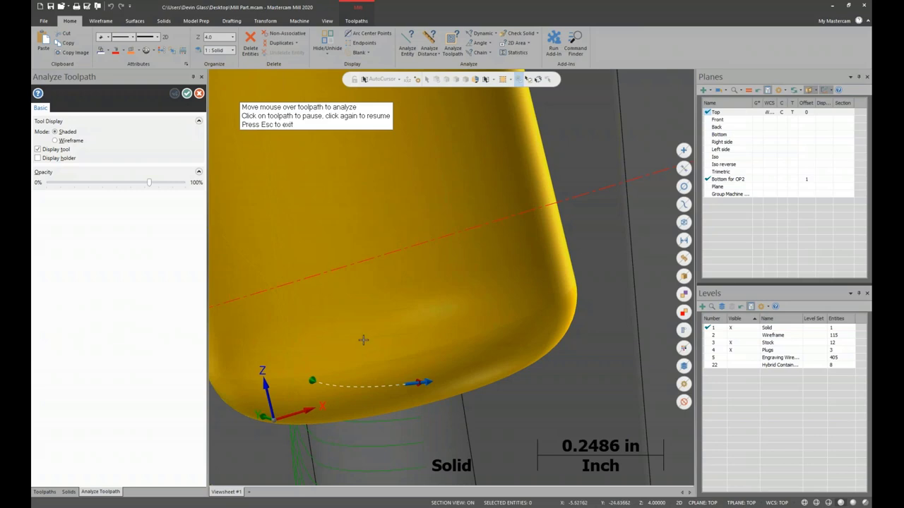
pyautogui.scroll(-6, 363, 341)
pyautogui.scroll(-2, 460, 349)
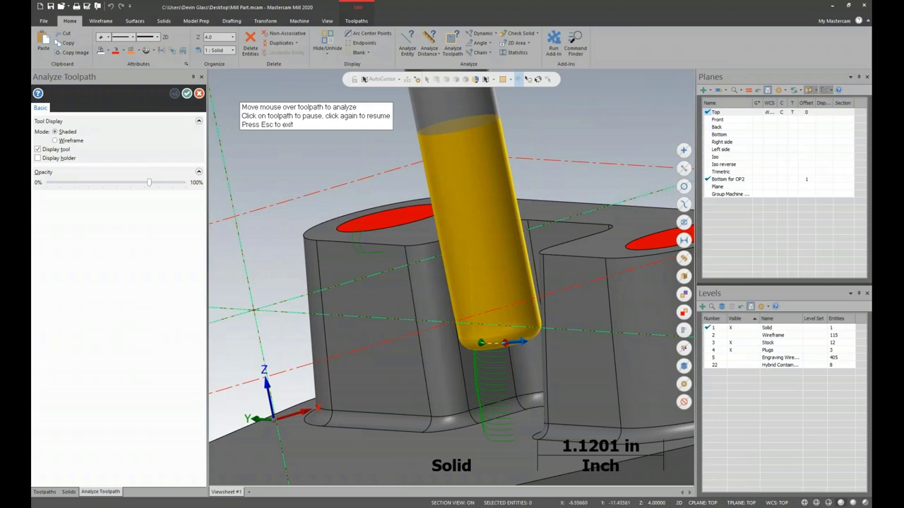
# Step: Close the toolpath analysis and switch to the Lathe Part file
pyautogui.click(199, 93)
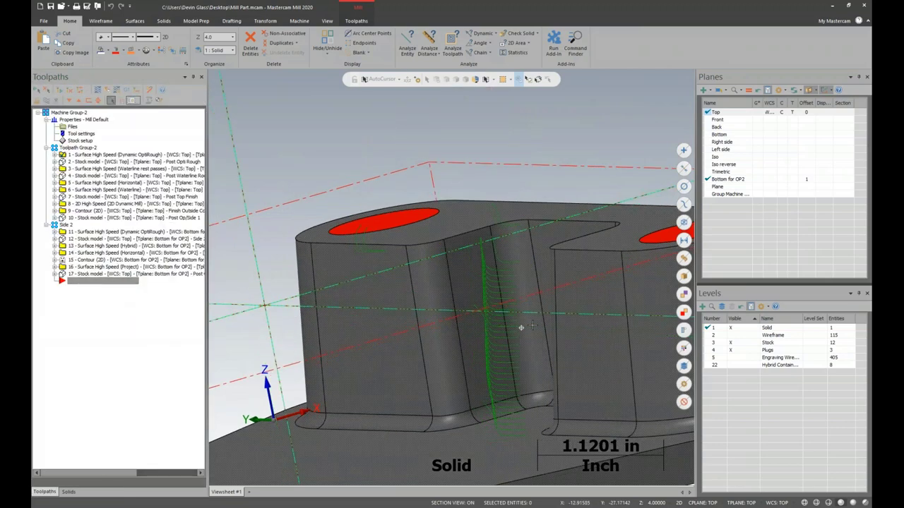
pyautogui.moveTo(522, 327); pyautogui.dragTo(256, 322, button='middle')
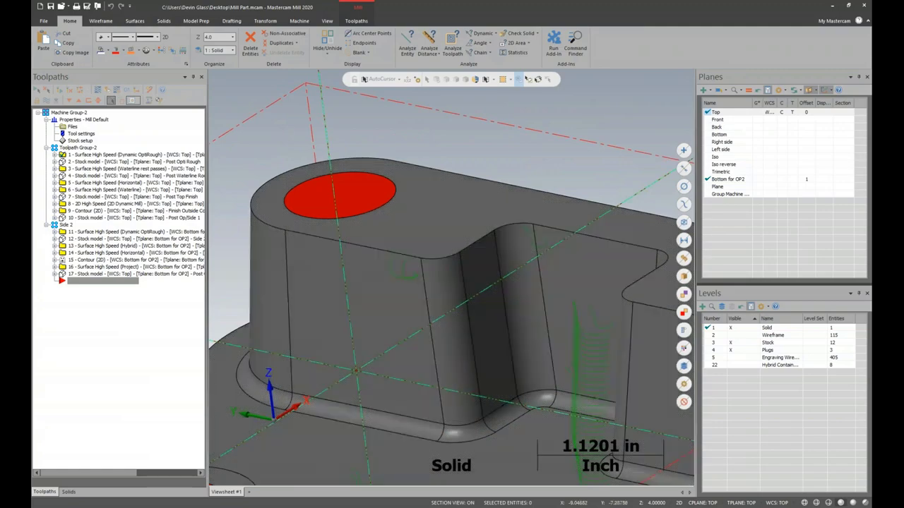
pyautogui.moveTo(344, 506)
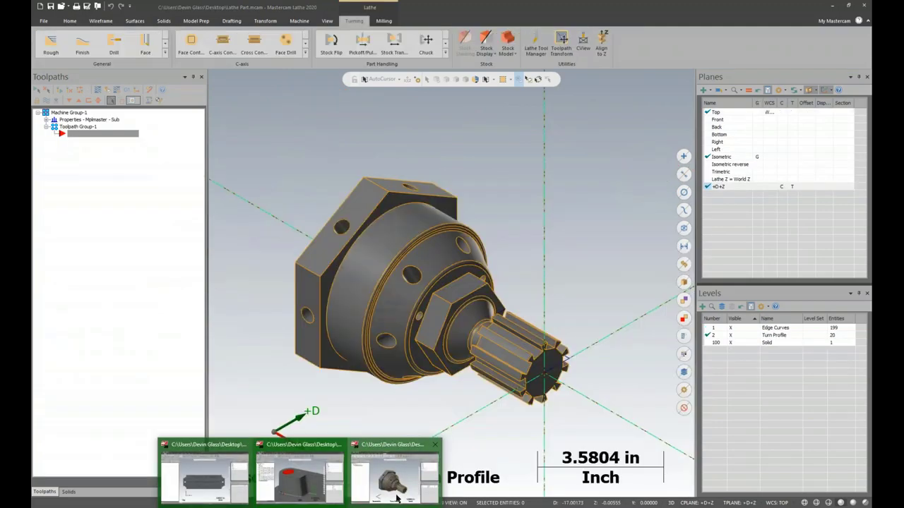
pyautogui.click(395, 473)
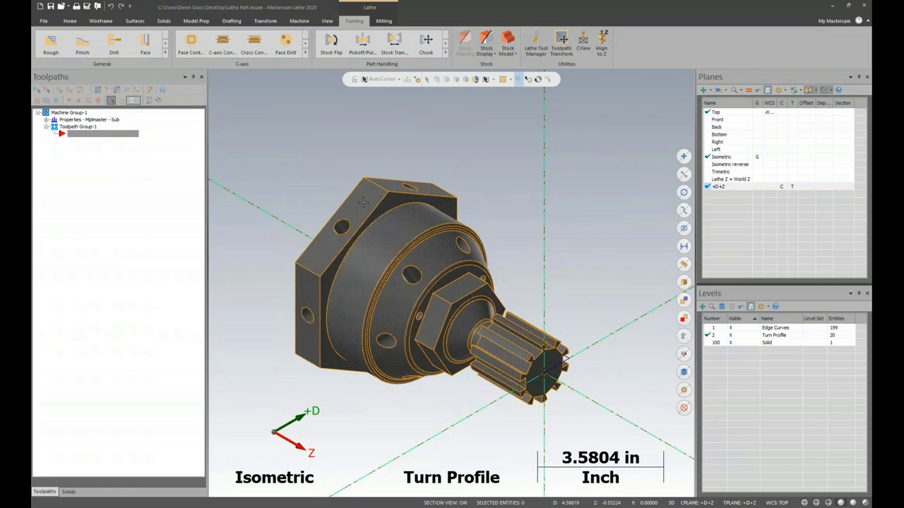
# Step: Start CView for the lathe part and set the C-axis milling type to Cross
pyautogui.click(703, 89)
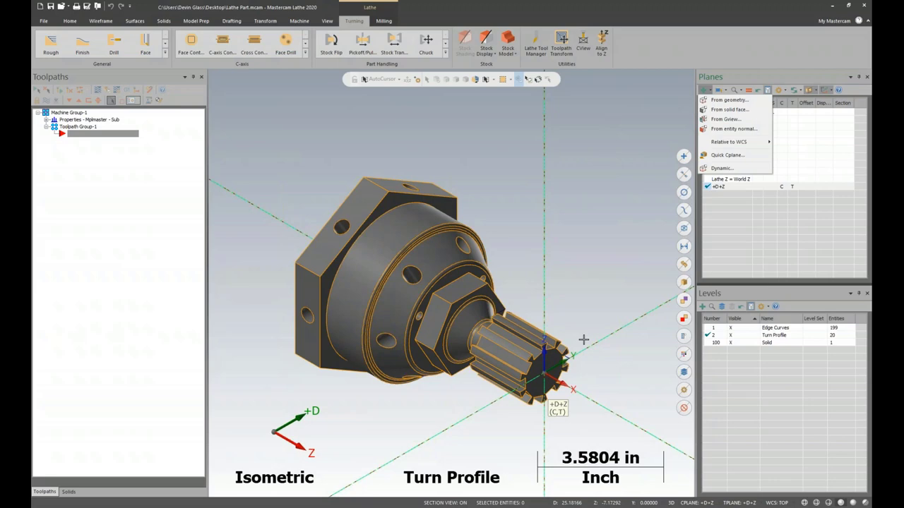
pyautogui.press('Escape')
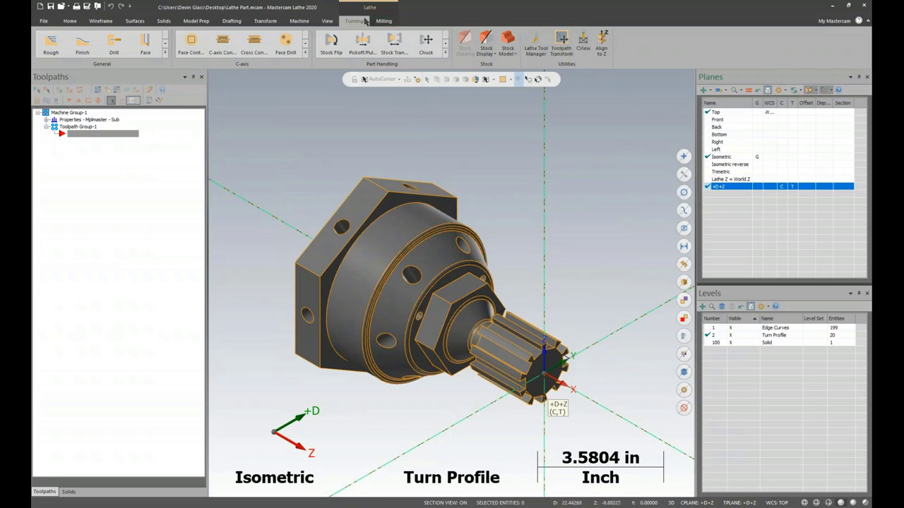
pyautogui.click(583, 48)
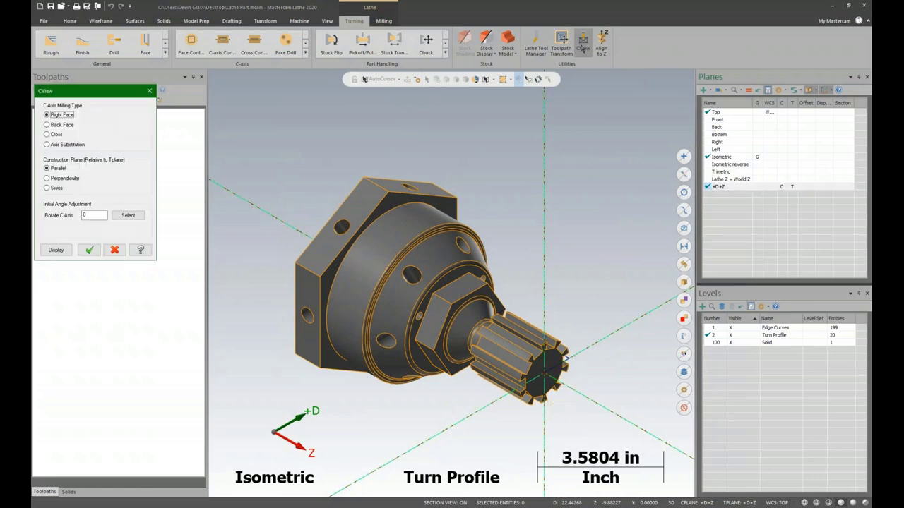
pyautogui.moveTo(123, 94); pyautogui.dragTo(231, 134)
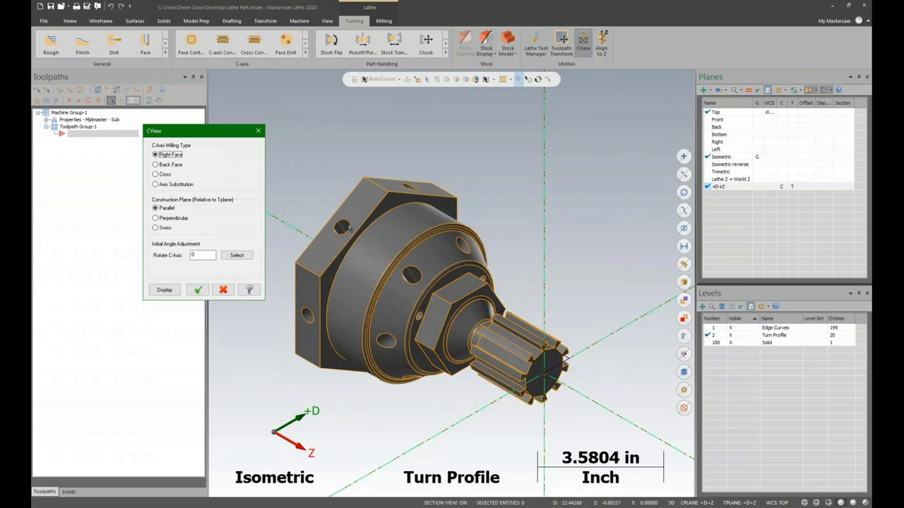
pyautogui.click(165, 176)
pyautogui.click(202, 256)
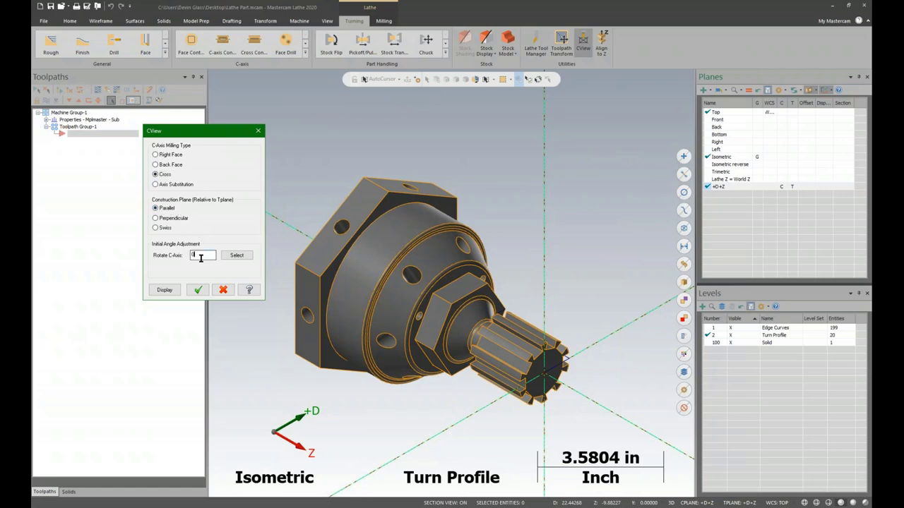
# Step: Take the C-axis rotation angle from an edge of the large hexagon's drilled flat and preview the tool orientation there
pyautogui.click(237, 256)
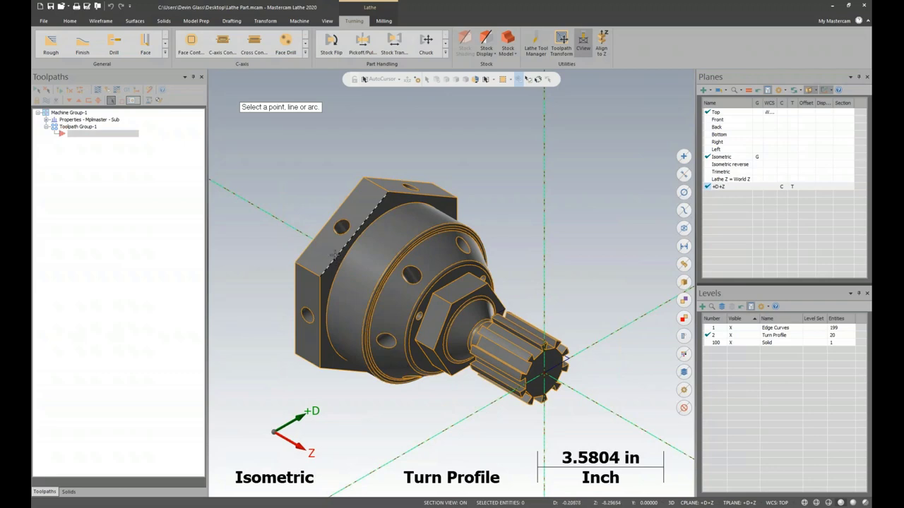
pyautogui.click(327, 261)
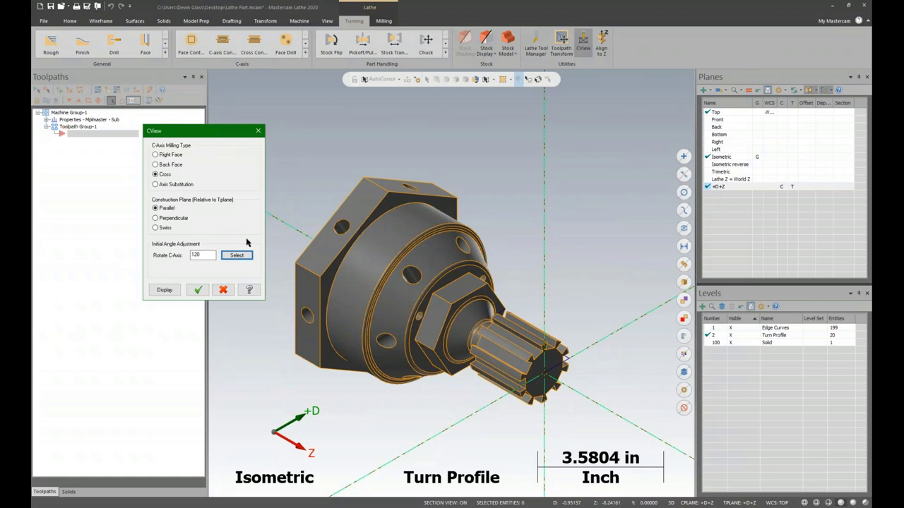
pyautogui.click(165, 290)
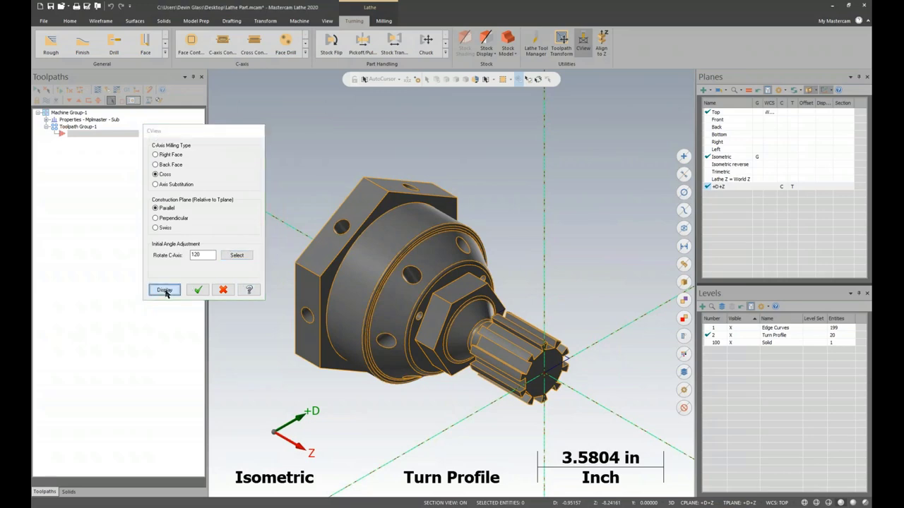
pyautogui.moveTo(367, 325); pyautogui.dragTo(320, 283, button='middle')
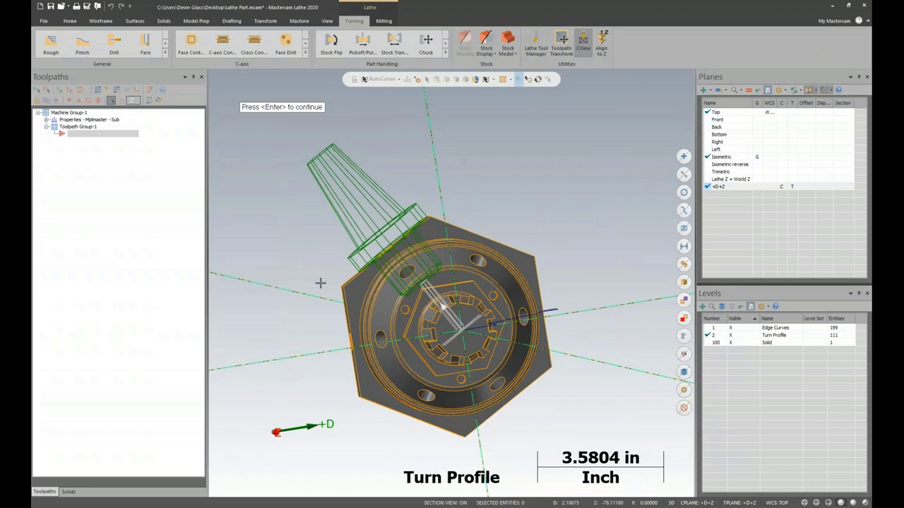
# Step: Accept the previewed tool orientation and create the Cross-type C-axis plane with a 120-degree rotation
pyautogui.moveTo(320, 283); pyautogui.dragTo(342, 313, button='middle')
pyautogui.press('Return')
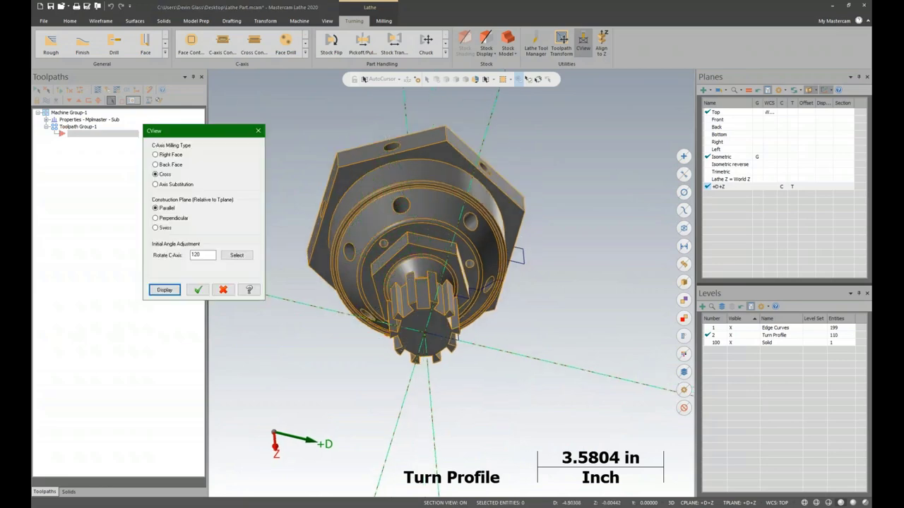
pyautogui.click(202, 291)
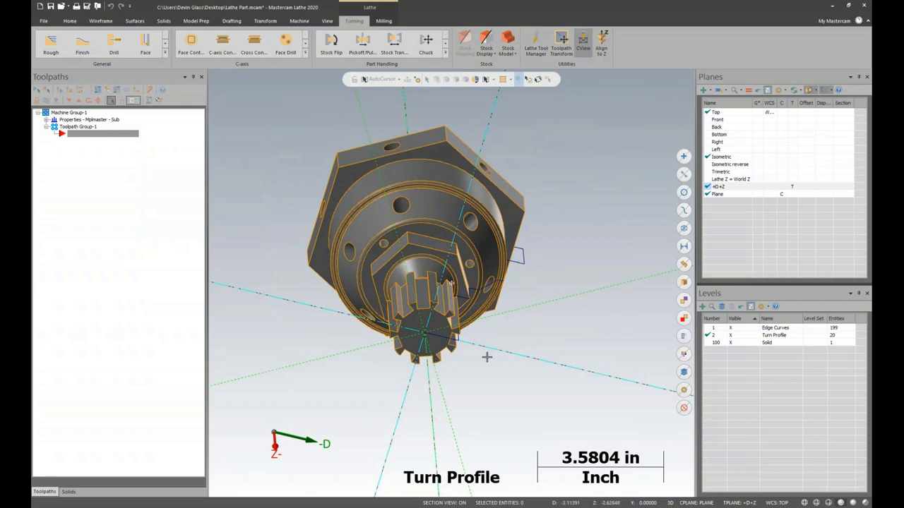
pyautogui.moveTo(486, 355); pyautogui.dragTo(544, 339, button='middle')
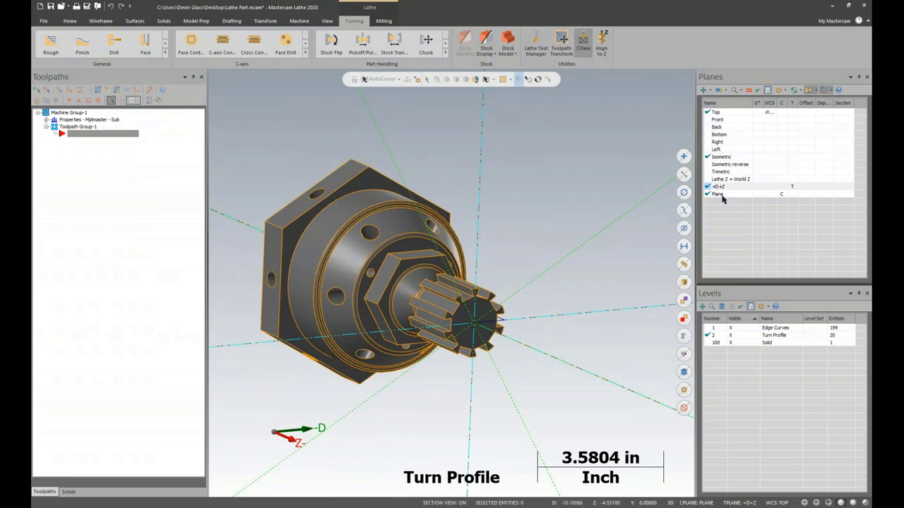
# Step: Rename the newly created plane as Back Hex
pyautogui.doubleClick(722, 196)
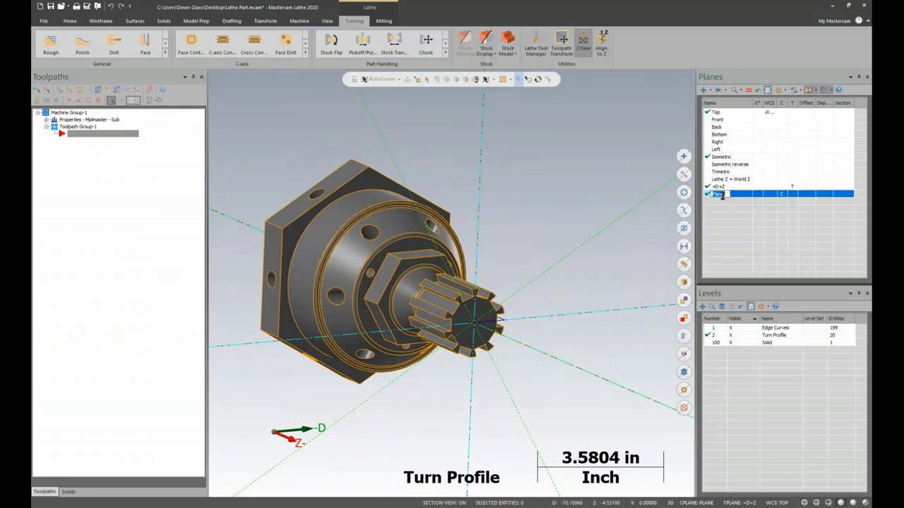
pyautogui.write('Back Hex')
pyautogui.press('Return')
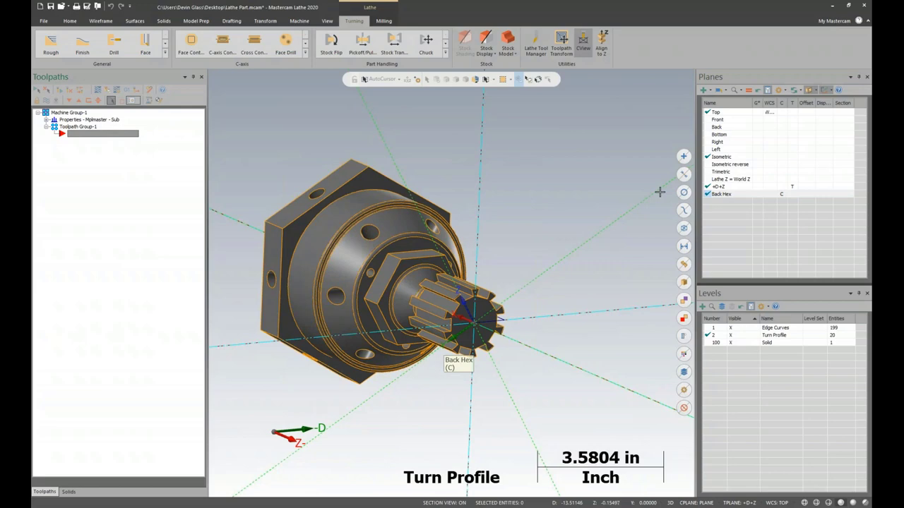
# Step: Try Back Hex as the tool plane and return the tool plane to +D+Z
pyautogui.click(792, 193)
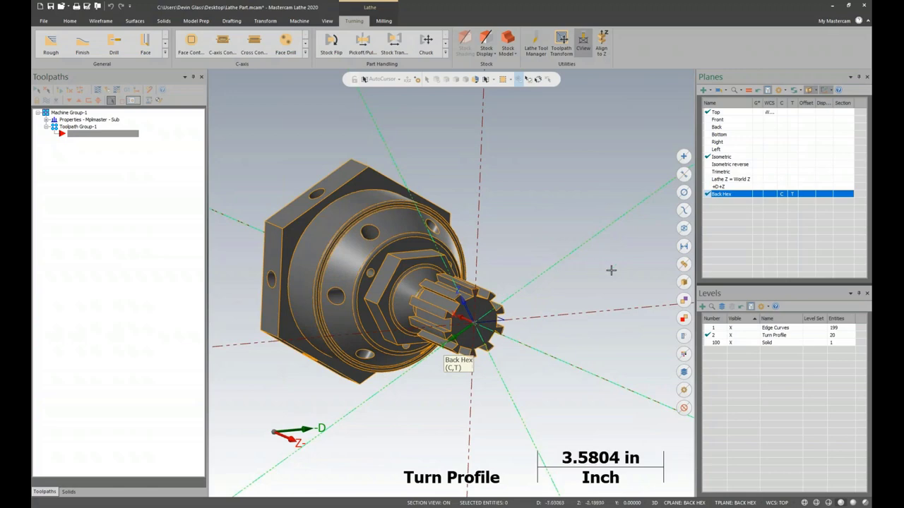
pyautogui.click(793, 187)
pyautogui.click(792, 187)
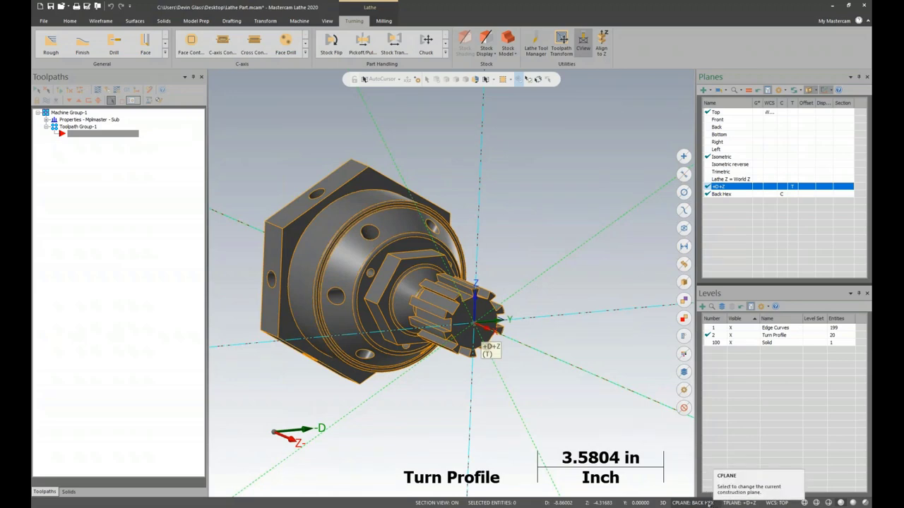
# Step: Assign the named plane Back Hex as the current tool plane
pyautogui.click(750, 502)
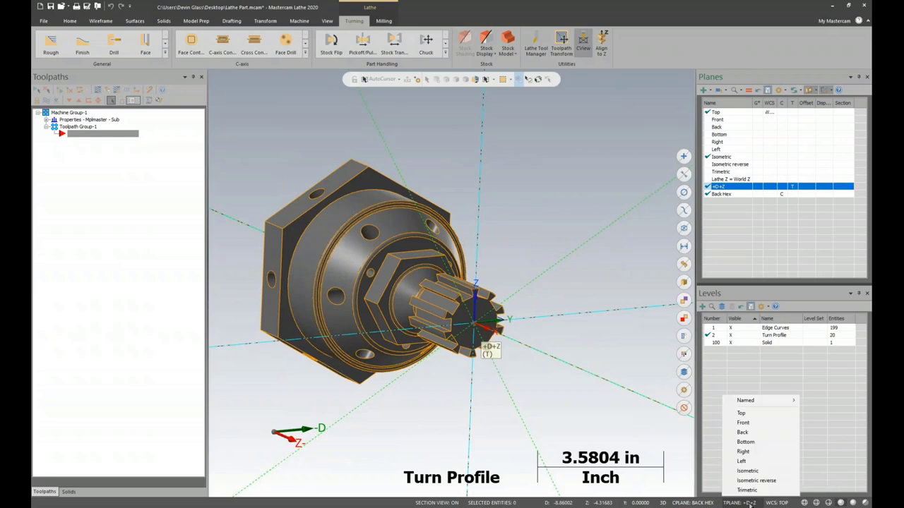
pyautogui.moveTo(764, 403)
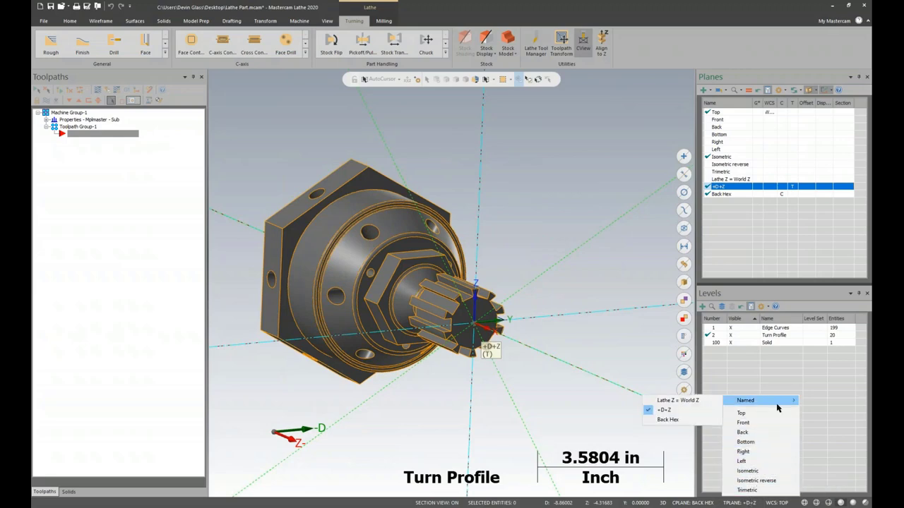
pyautogui.click(700, 421)
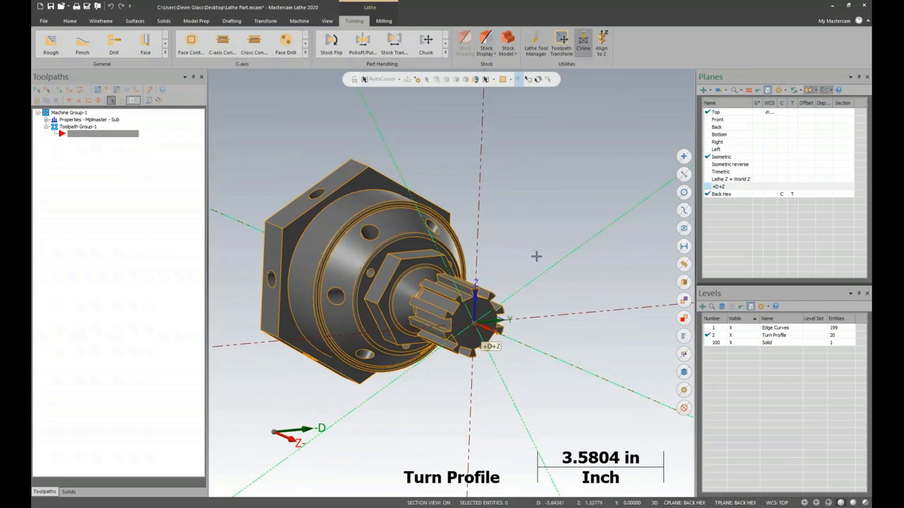
# Step: Start a milling Face toolpath and chain the outline of the large hexagon's upper flat using Cplane chaining
pyautogui.moveTo(535, 256); pyautogui.dragTo(558, 268, button='middle')
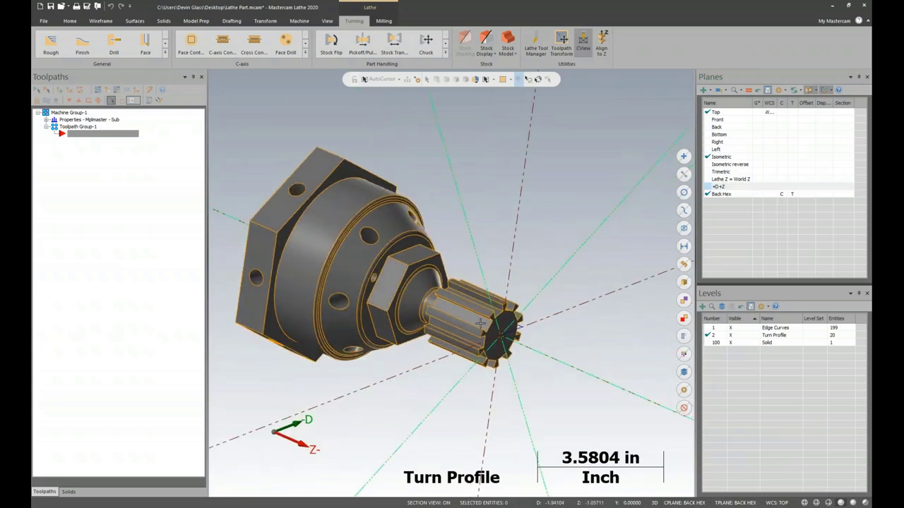
pyautogui.click(383, 21)
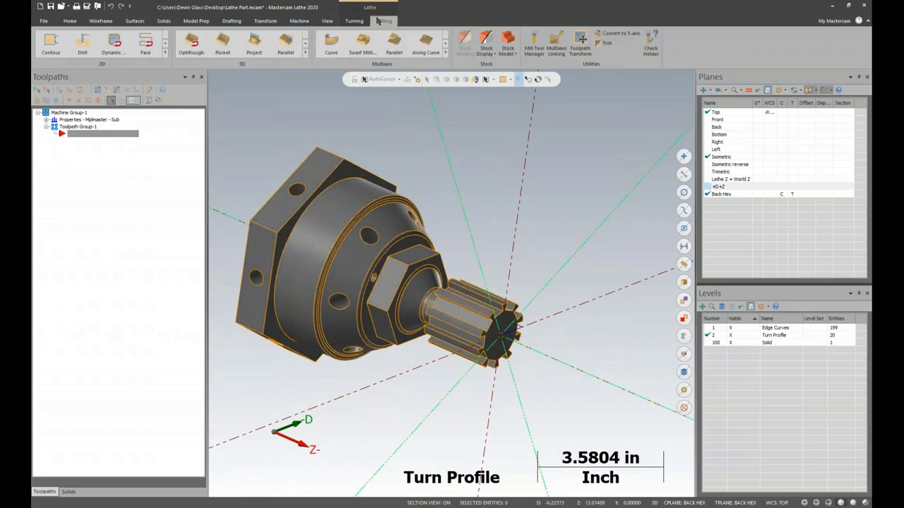
pyautogui.click(146, 45)
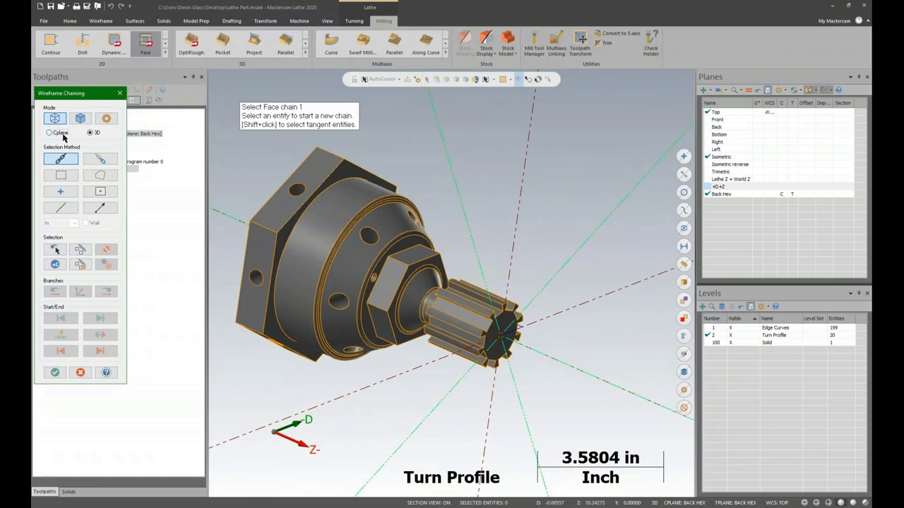
pyautogui.click(286, 219)
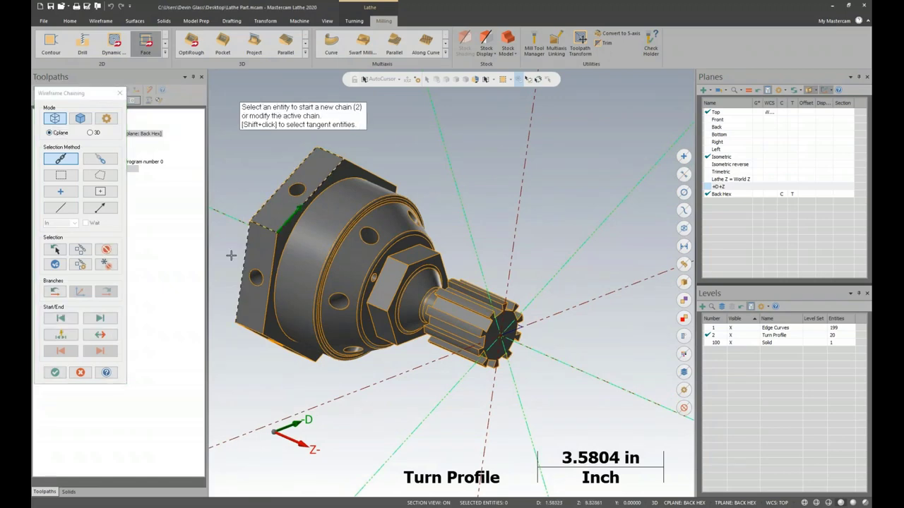
pyautogui.click(56, 373)
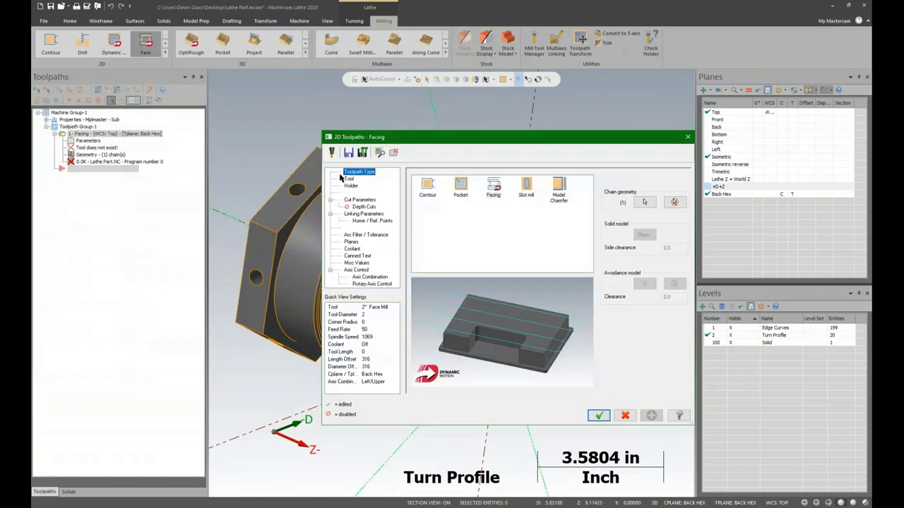
# Step: Set the facing toolpath's top of stock to incremental 0 and its retract height to 1.0, and generate the toolpath
pyautogui.click(349, 179)
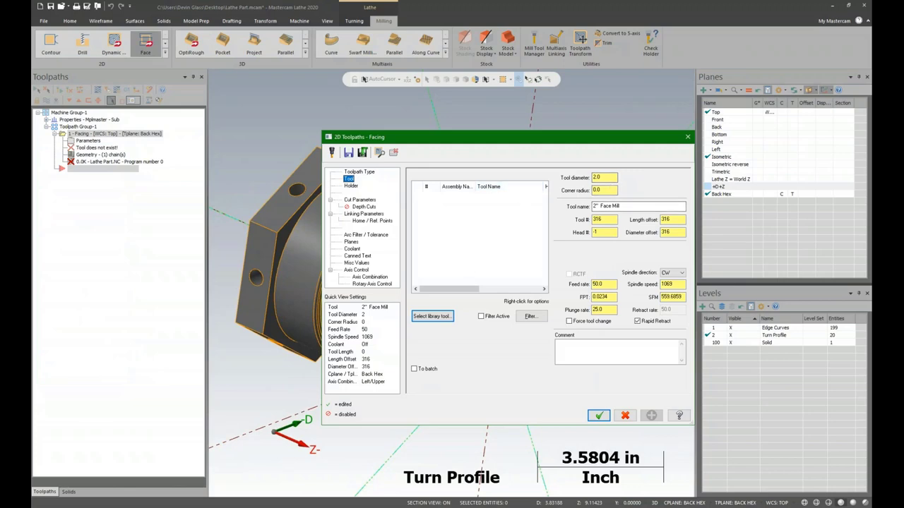
pyautogui.click(360, 200)
pyautogui.click(364, 213)
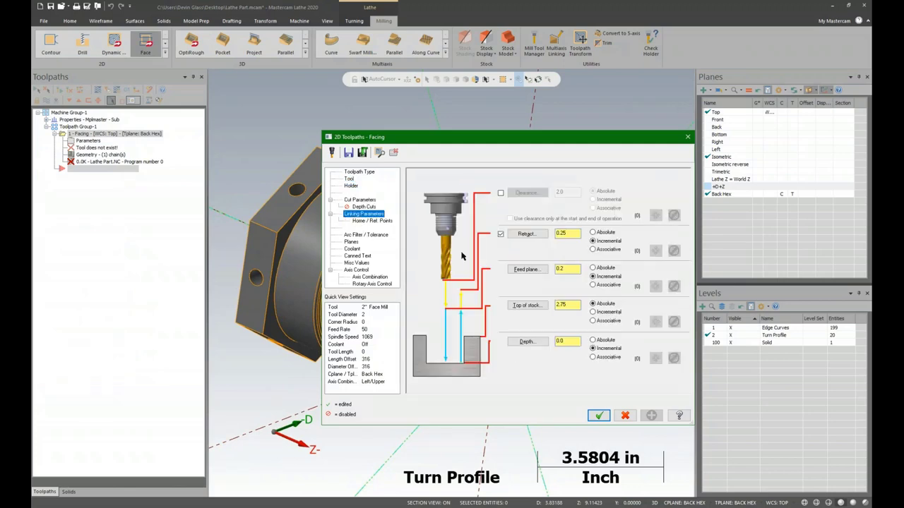
pyautogui.click(592, 312)
pyautogui.doubleClick(576, 305)
pyautogui.write('0')
pyautogui.doubleClick(572, 233)
pyautogui.press('BackSpace')
pyautogui.write('1.0')
pyautogui.click(598, 416)
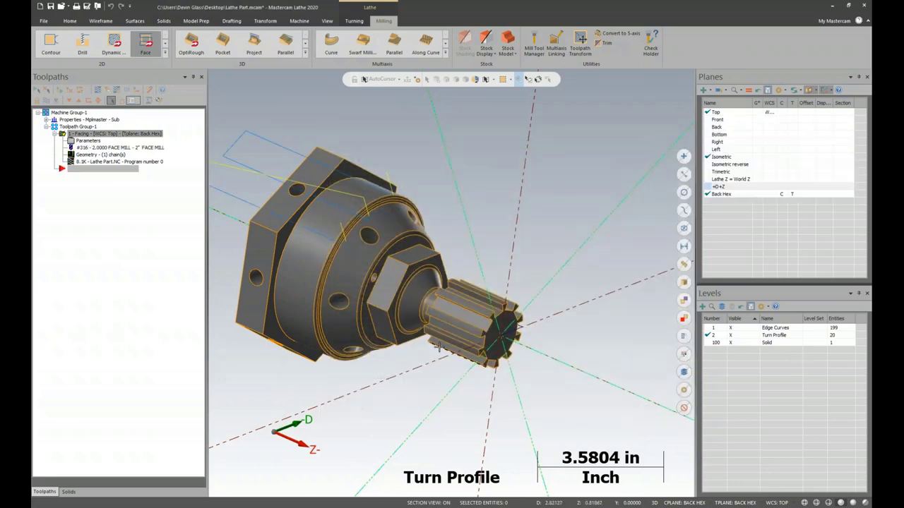
# Step: Examine the facing toolpath over the hexagon flat and the surrounding drilled features from several distances and angles
pyautogui.scroll(-2, 327, 265)
pyautogui.scroll(3, 292, 216)
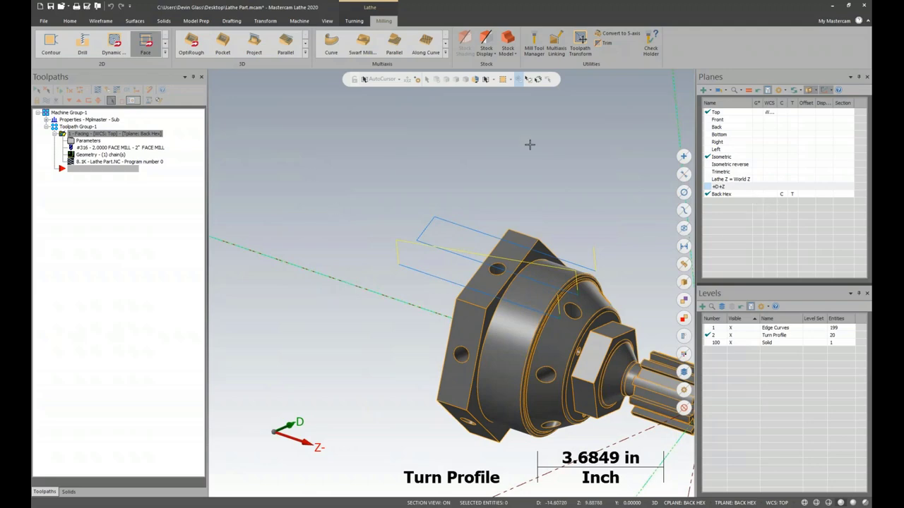
pyautogui.scroll(-1, 518, 147)
pyautogui.scroll(-3, 440, 282)
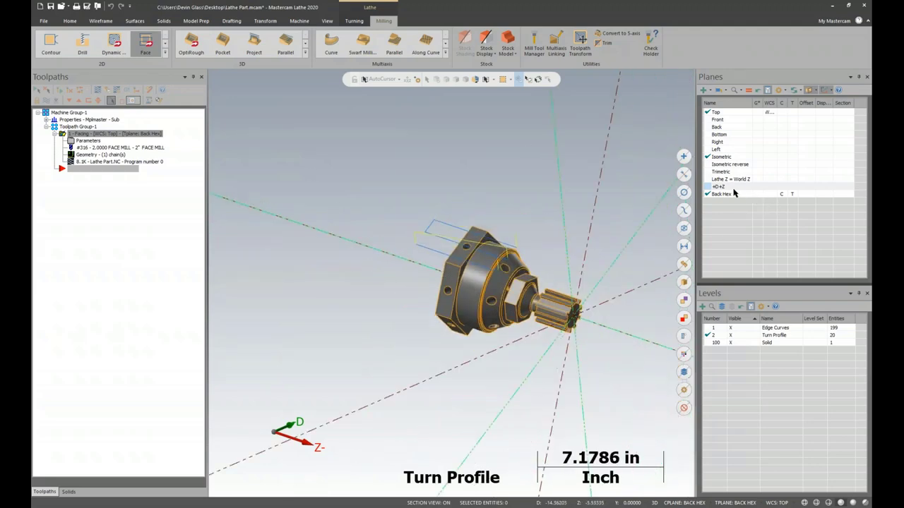
pyautogui.scroll(3, 625, 318)
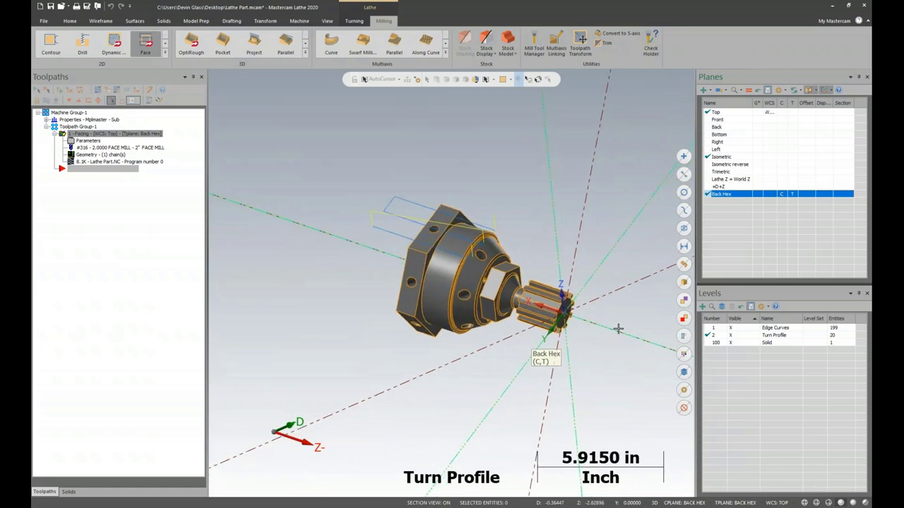
pyautogui.scroll(-1, 604, 311)
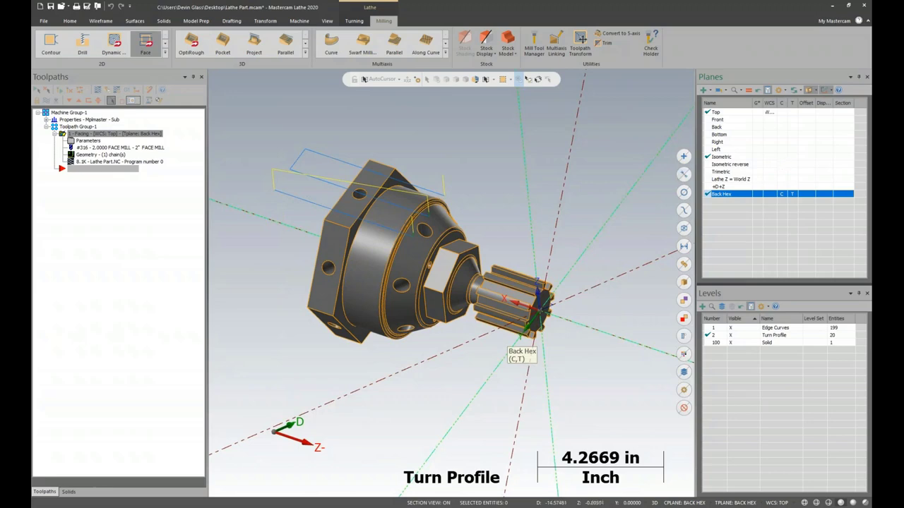
pyautogui.moveTo(541, 192); pyautogui.dragTo(546, 203, button='middle')
pyautogui.scroll(4, 430, 257)
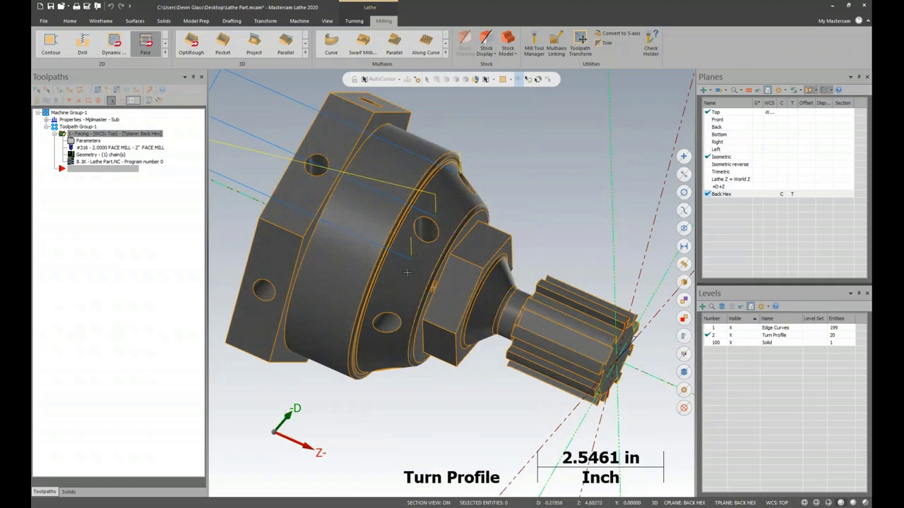
pyautogui.scroll(3, 424, 230)
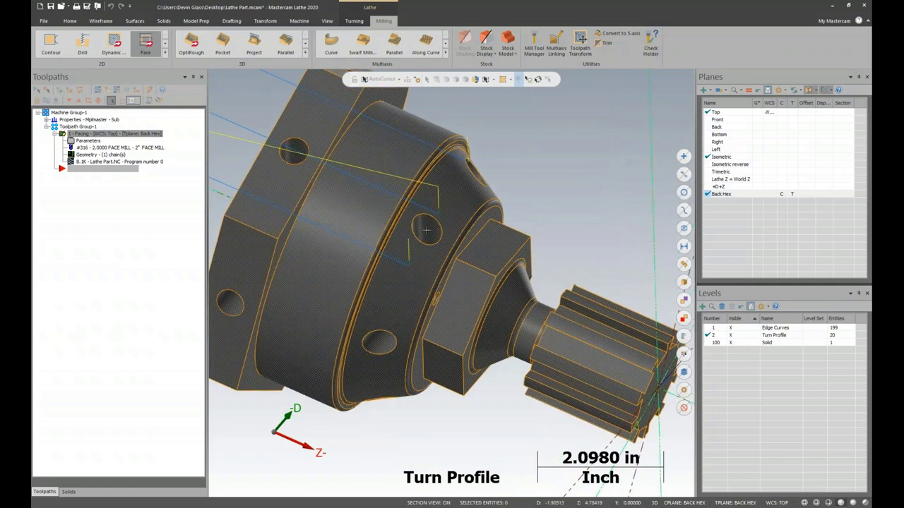
# Step: View the part squarely from the Top plane and from the Back Hex plane
pyautogui.rightClick(427, 231)
pyautogui.click(467, 282)
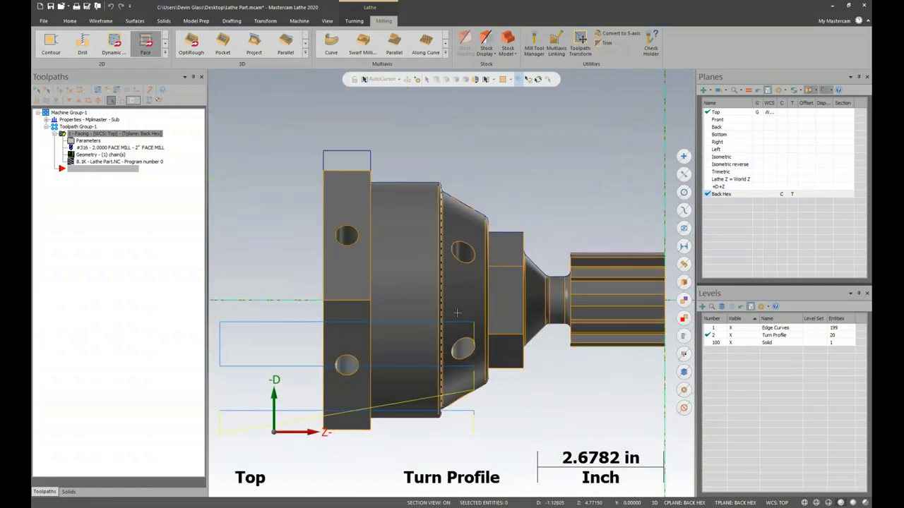
pyautogui.rightClick(462, 330)
pyautogui.click(495, 395)
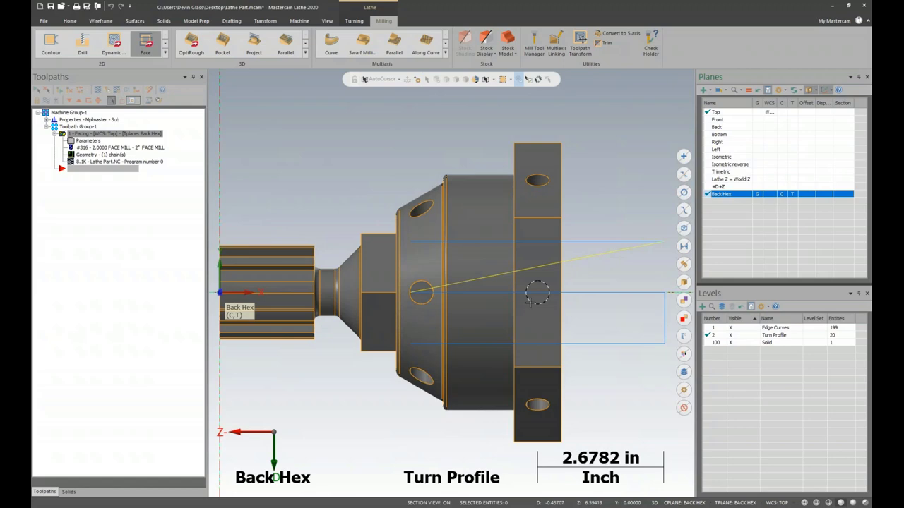
# Step: Review the CView C-axis options, close them without creating a plane, and orient the view to the Top plane
pyautogui.click(353, 20)
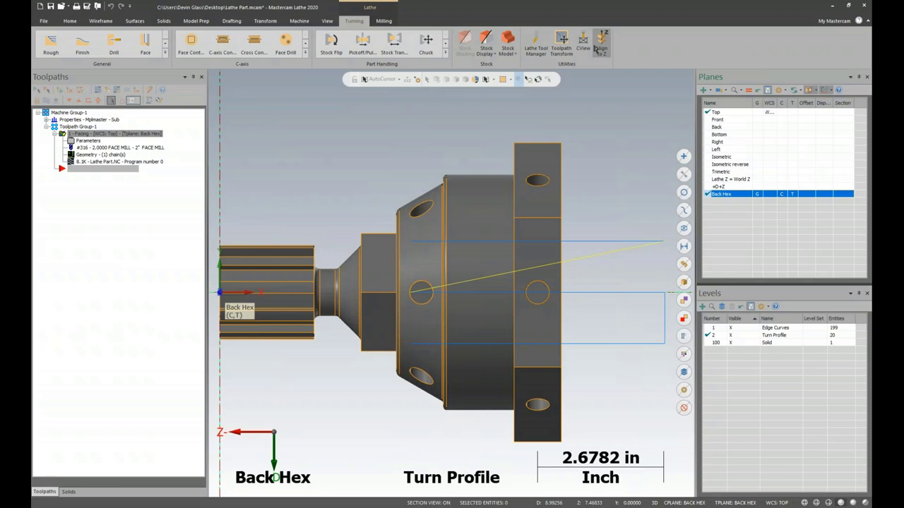
pyautogui.click(583, 43)
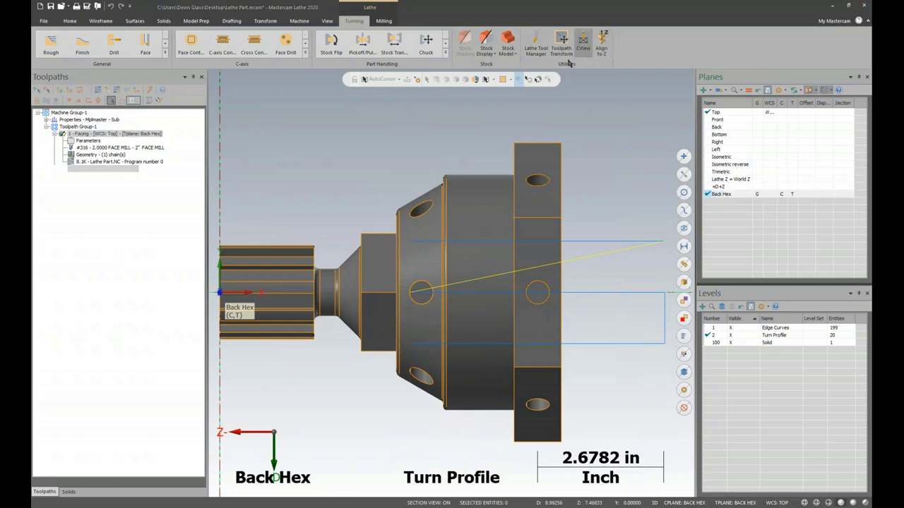
pyautogui.doubleClick(209, 255)
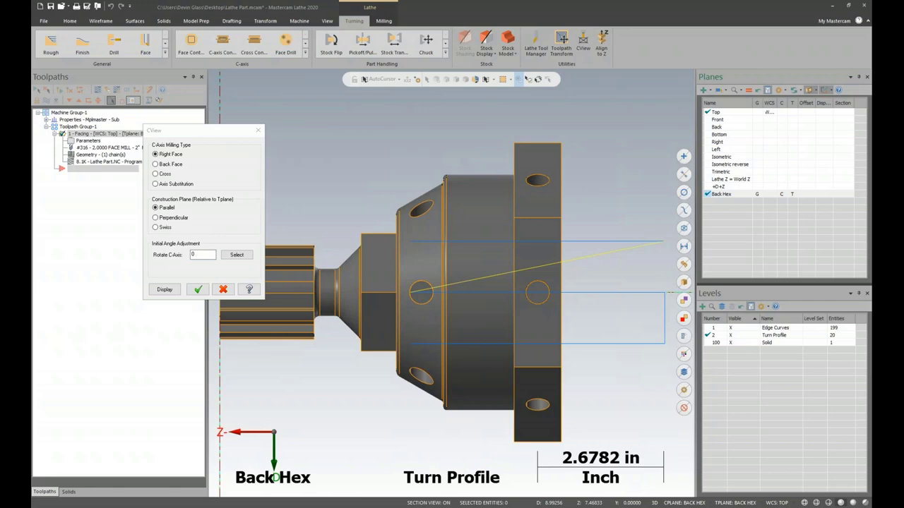
pyautogui.click(258, 129)
pyautogui.click(756, 113)
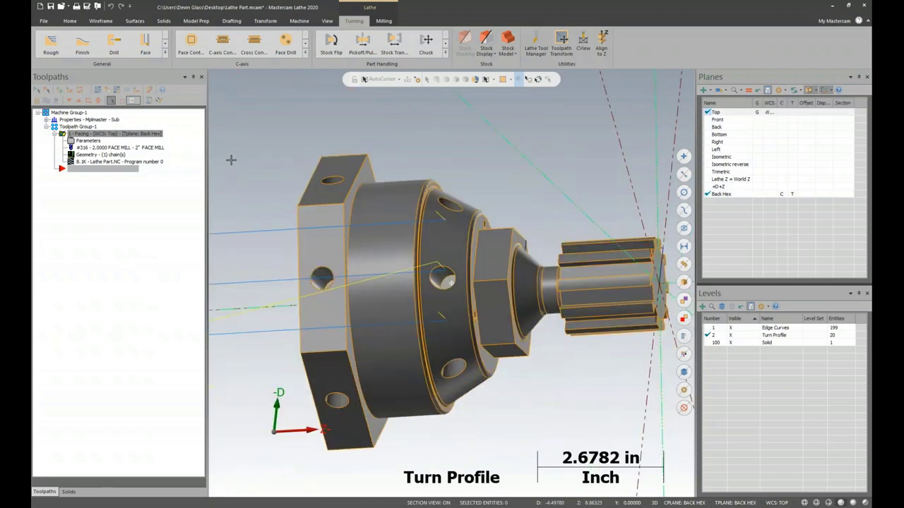
pyautogui.click(757, 164)
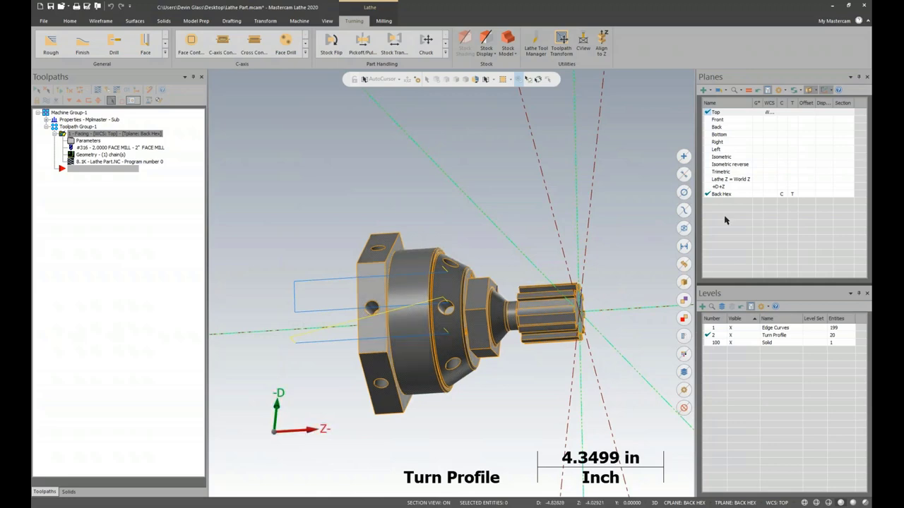
# Step: Set the work coordinate system (WCS) to the Back Hex plane
pyautogui.rightClick(732, 188)
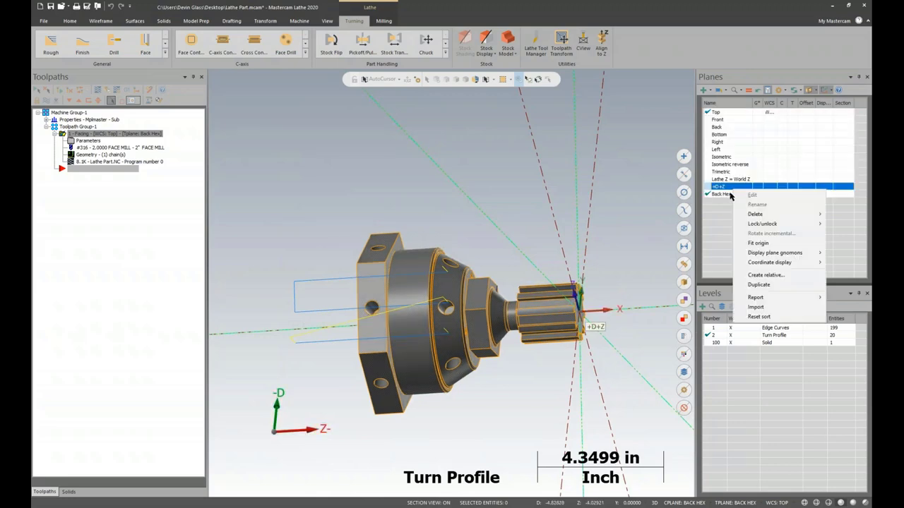
pyautogui.rightClick(718, 192)
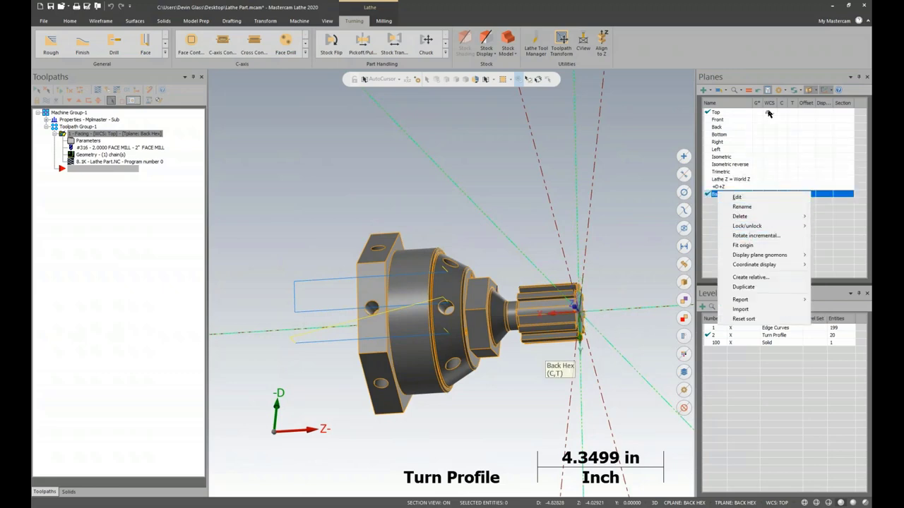
pyautogui.click(743, 113)
pyautogui.click(767, 194)
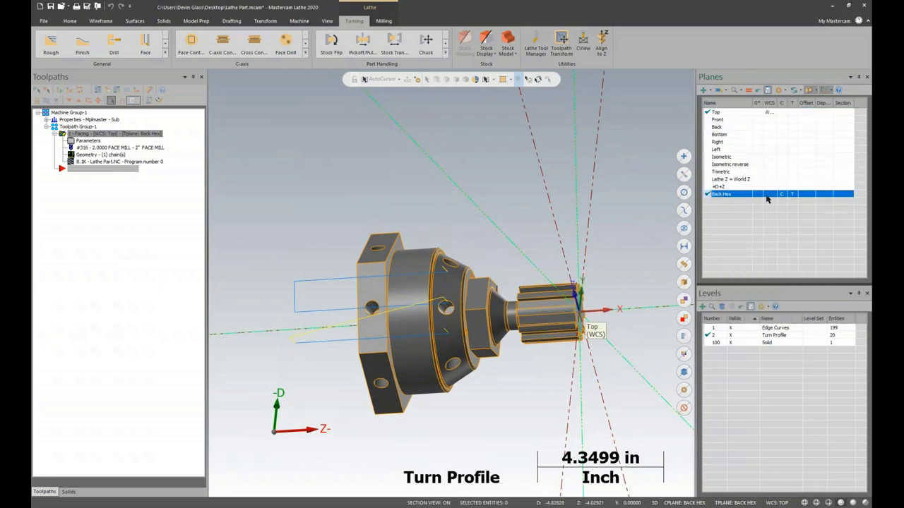
pyautogui.moveTo(522, 383); pyautogui.dragTo(494, 385, button='middle')
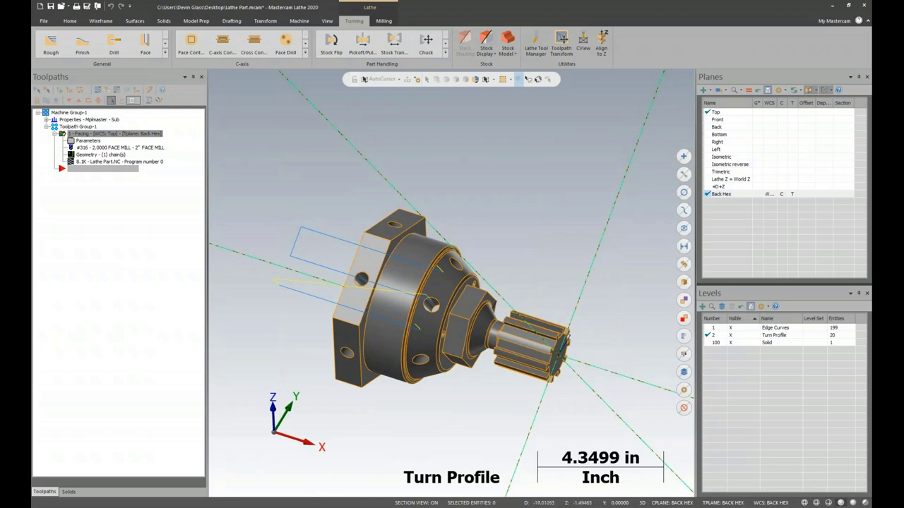
pyautogui.click(714, 113)
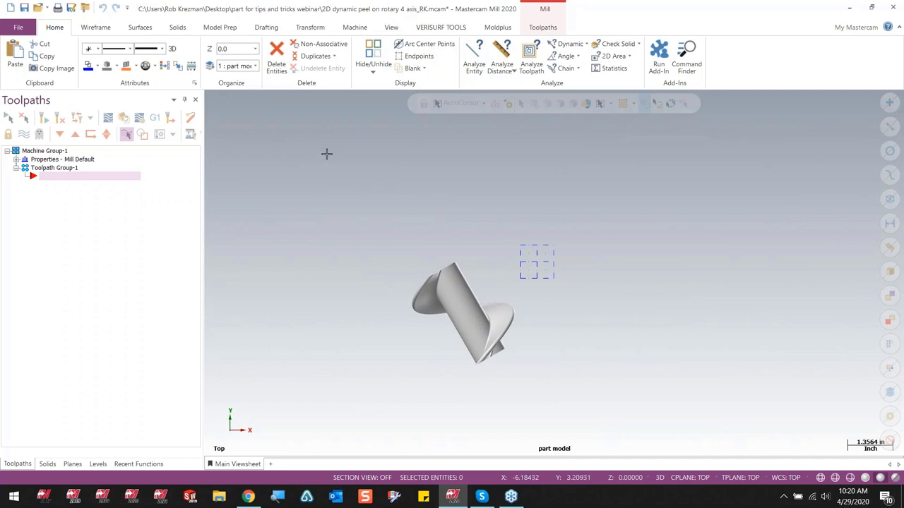
# Step: Create the Custom WCS plane with Align to Z on the TnT part, keeping the axis gnomon at the hex-bore end face
pyautogui.click(218, 30)
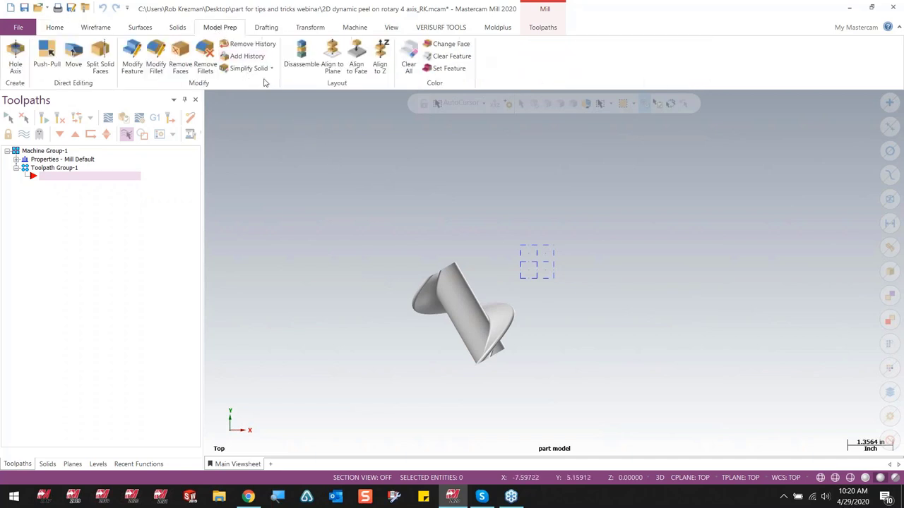
pyautogui.click(381, 63)
pyautogui.moveTo(378, 164); pyautogui.dragTo(555, 272, button='middle')
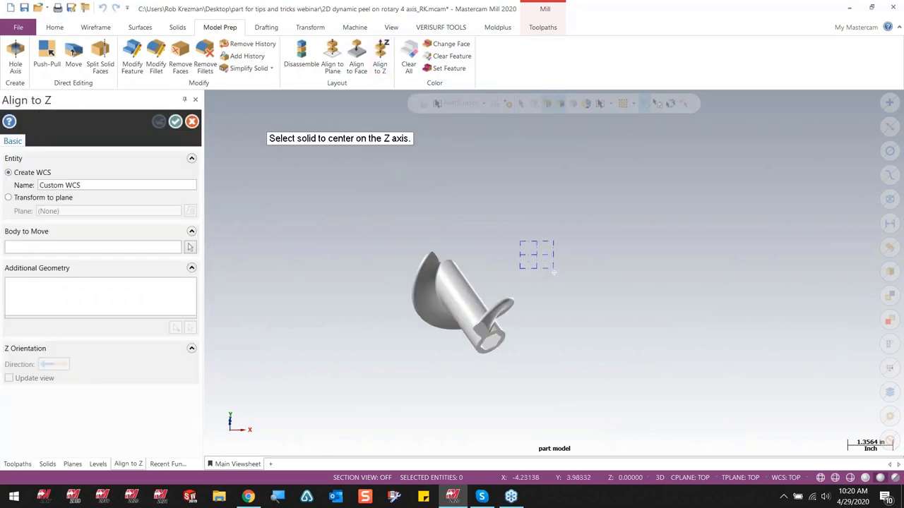
pyautogui.moveTo(375, 264); pyautogui.dragTo(335, 186, button='middle')
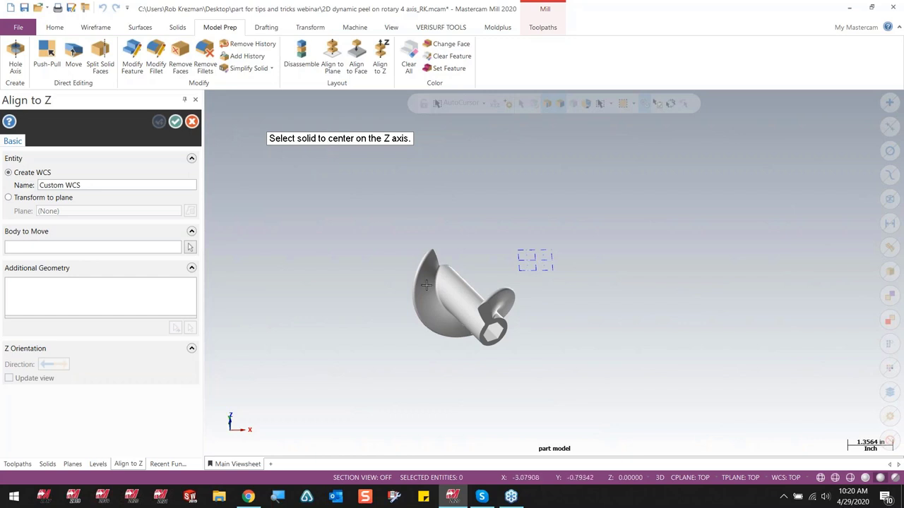
pyautogui.moveTo(414, 358); pyautogui.dragTo(528, 300, button='middle')
pyautogui.scroll(2, 433, 355)
pyautogui.click(528, 299)
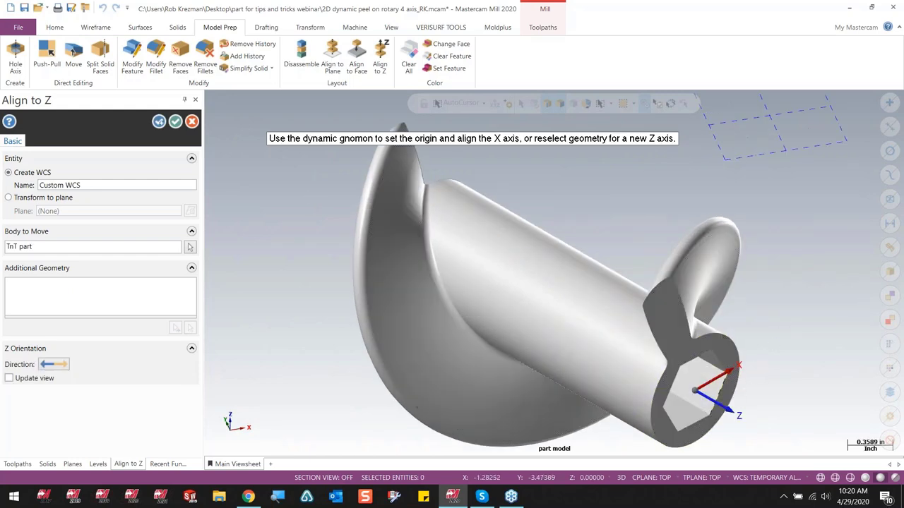
pyautogui.click(720, 380)
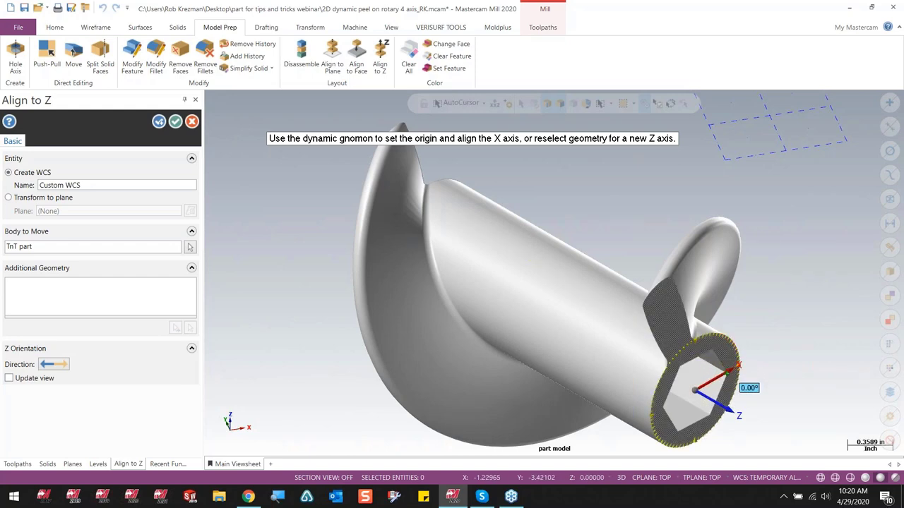
pyautogui.click(735, 374)
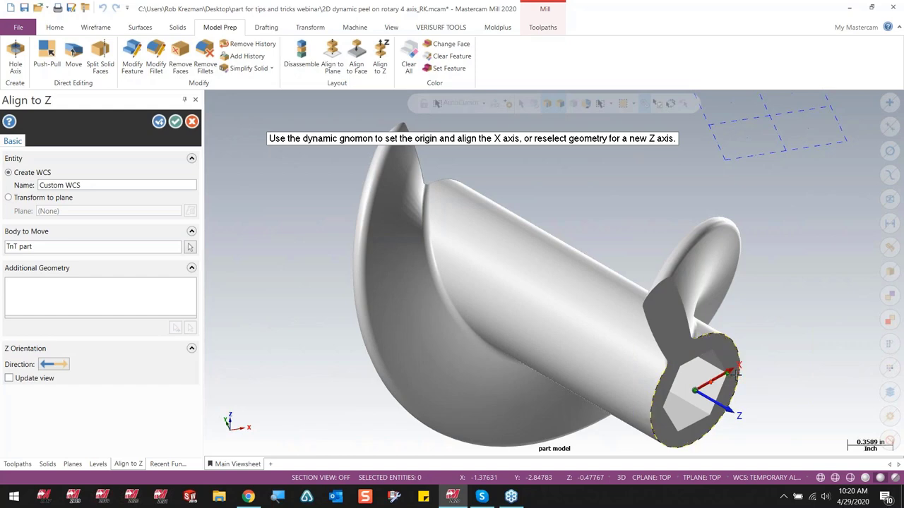
pyautogui.press('Return')
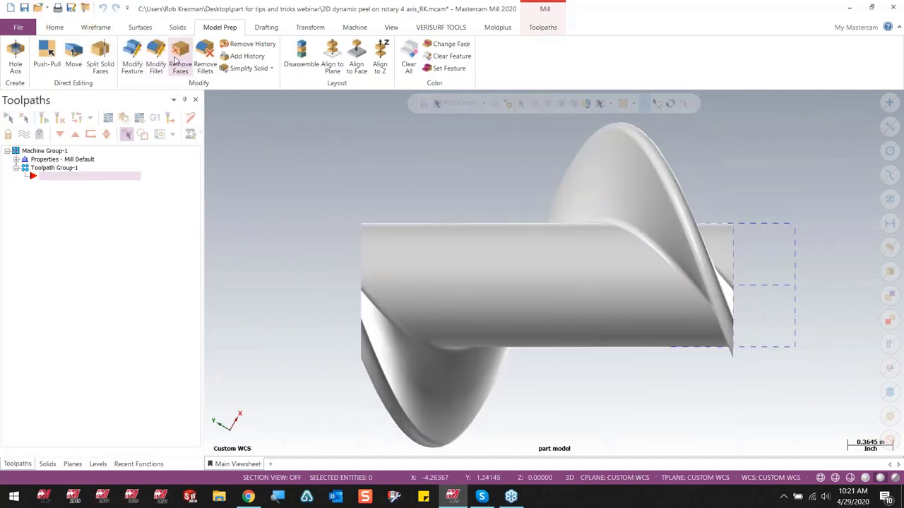
# Step: Start another Align to Z on the TnT part from its hex-bore end and set it to transform the body to the Top plane
pyautogui.moveTo(278, 155); pyautogui.dragTo(155, 133, button='middle')
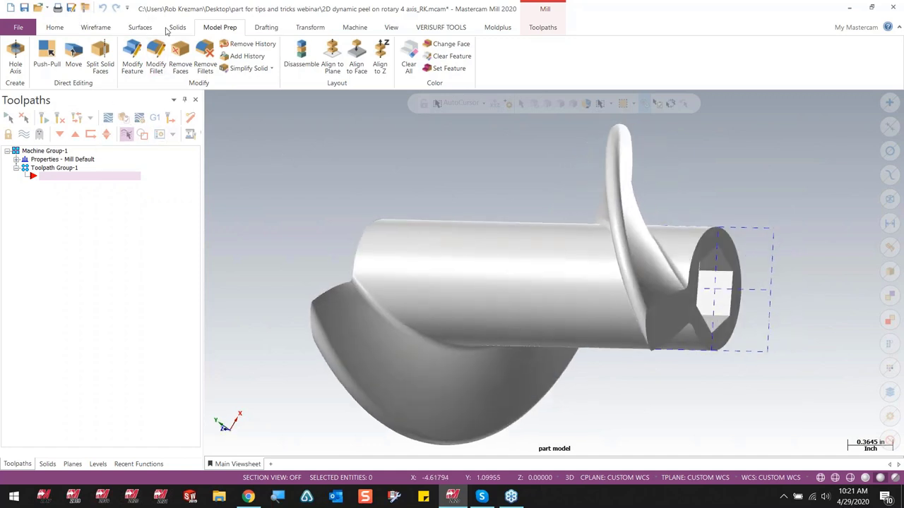
pyautogui.click(377, 60)
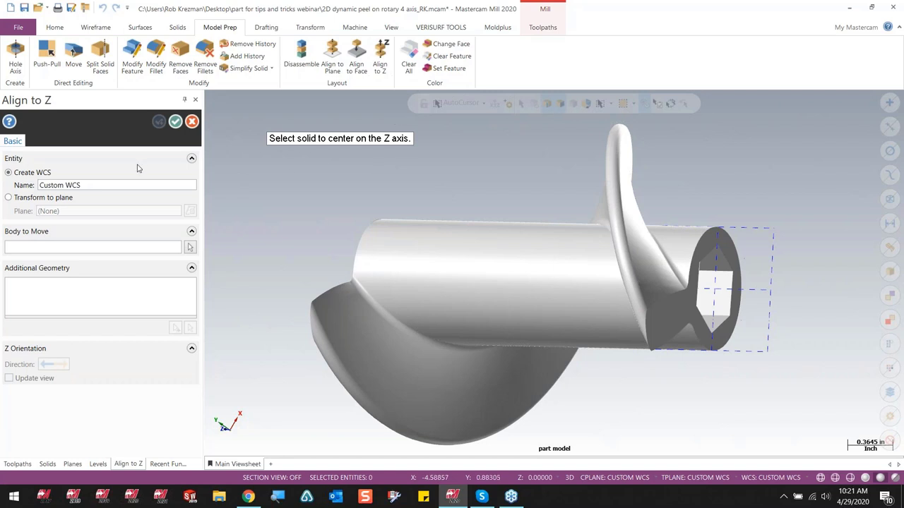
pyautogui.moveTo(395, 162); pyautogui.dragTo(710, 310, button='middle')
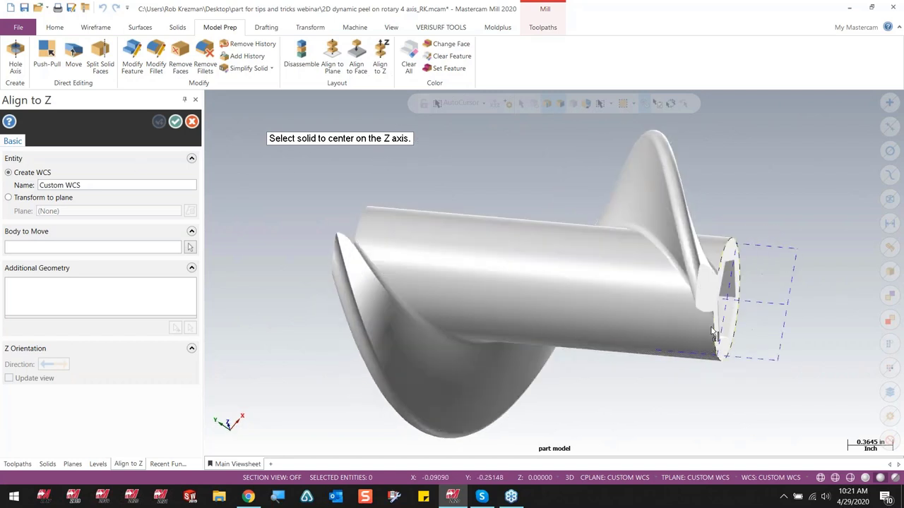
pyautogui.click(713, 334)
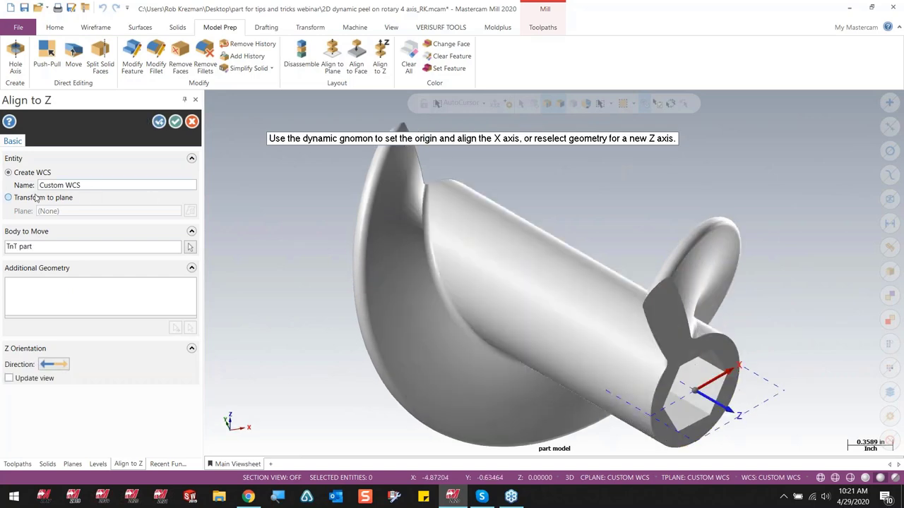
pyautogui.click(16, 200)
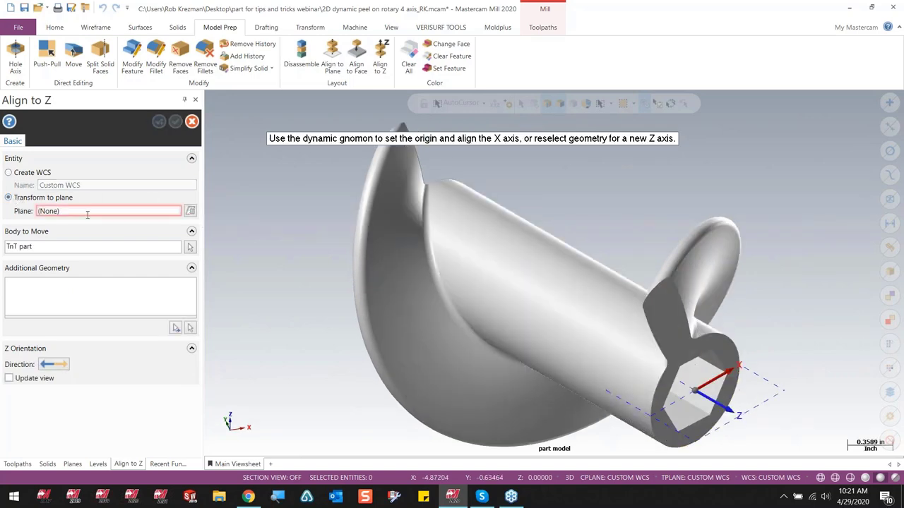
pyautogui.click(190, 211)
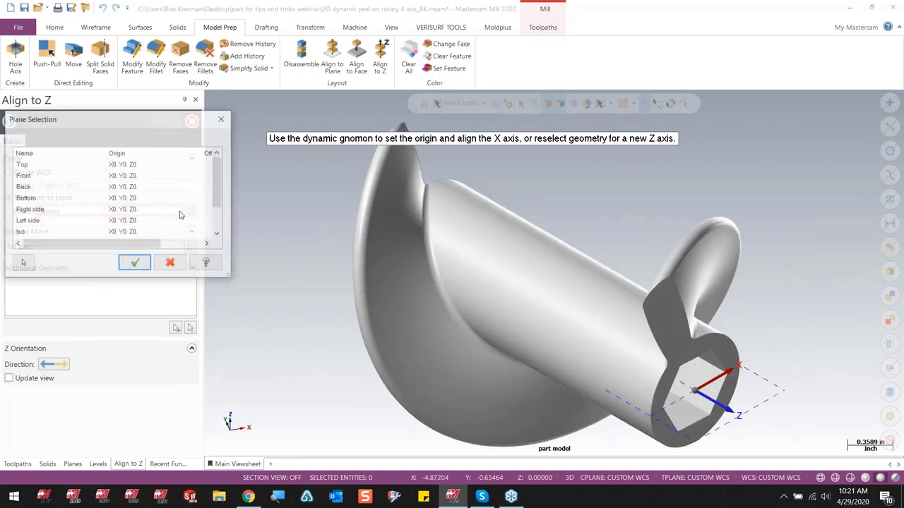
pyautogui.click(125, 164)
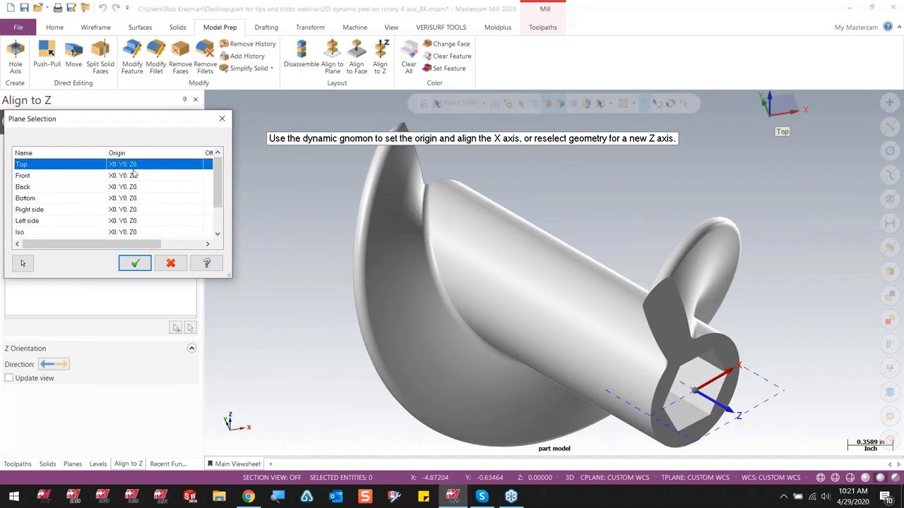
pyautogui.click(135, 263)
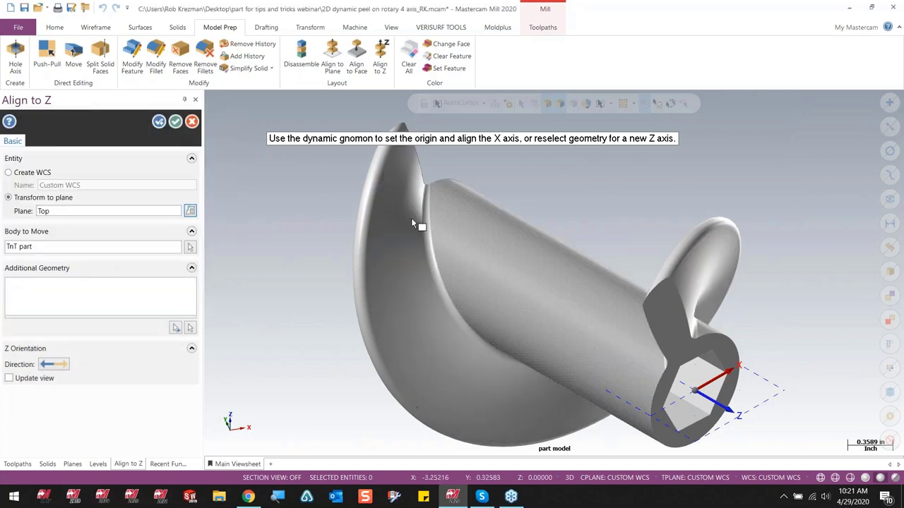
# Step: Reverse the Z direction, apply the alignment, and check the planes list
pyautogui.click(51, 365)
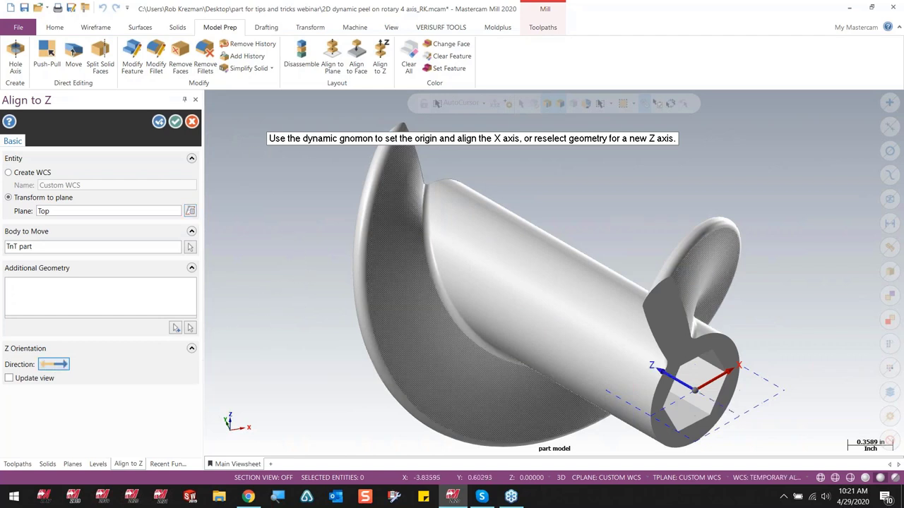
pyautogui.click(179, 123)
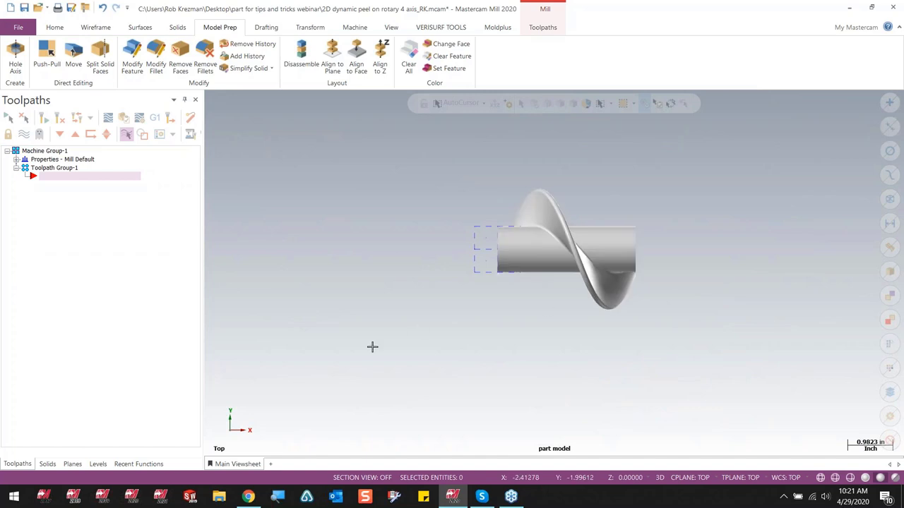
pyautogui.click(73, 464)
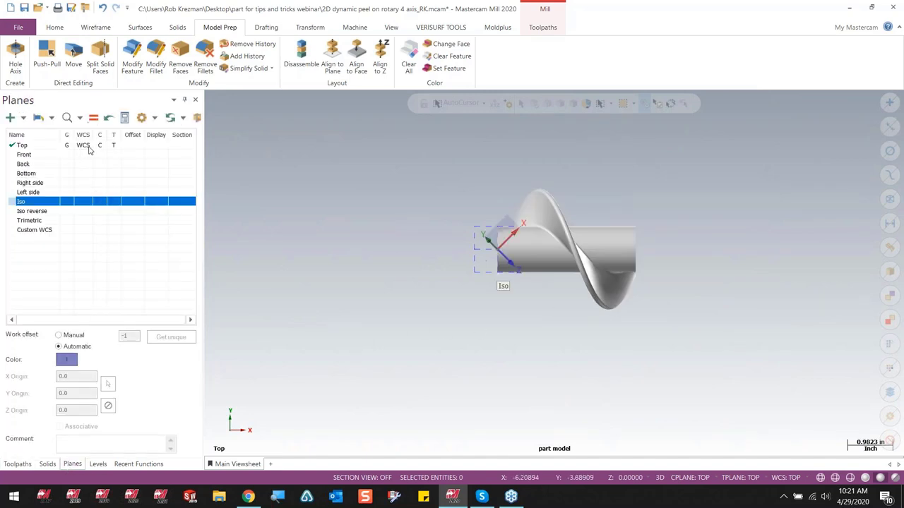
pyautogui.click(17, 464)
pyautogui.scroll(2, 508, 158)
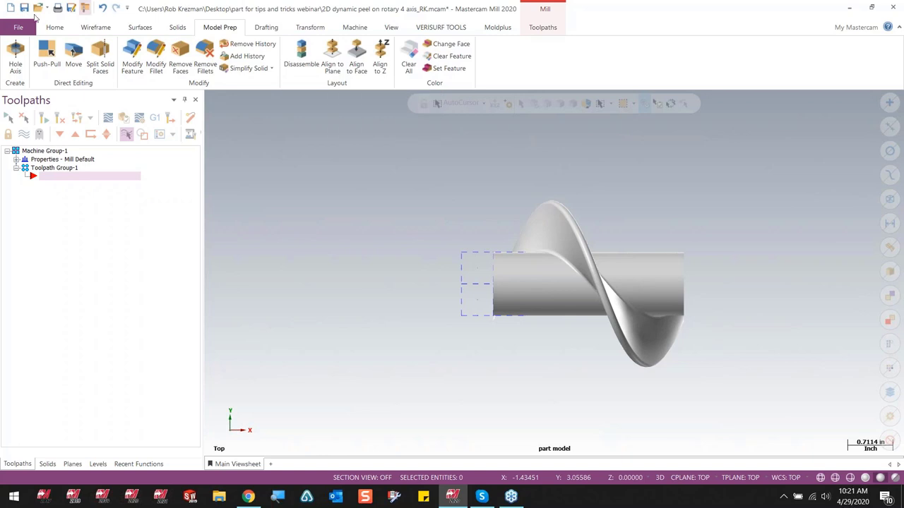
# Step: Create level 3 named "wireframe unrolled" and make it the active level
pyautogui.click(86, 29)
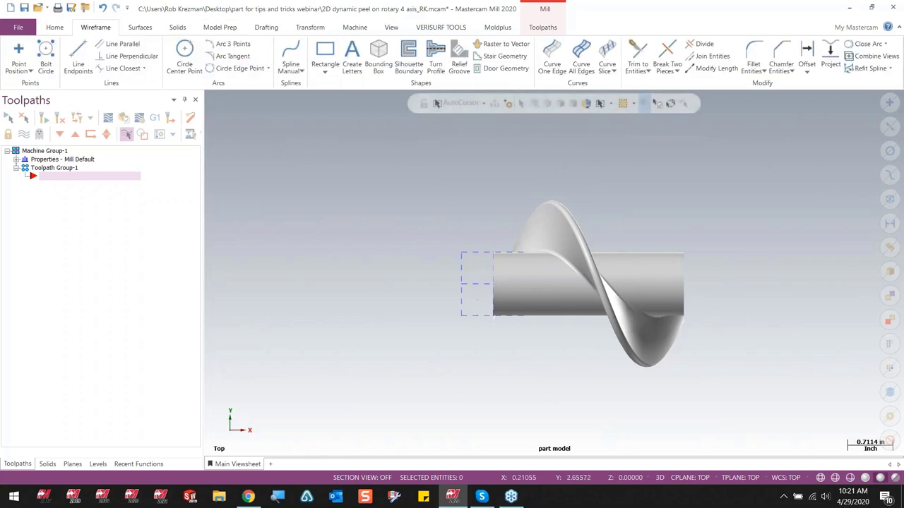
pyautogui.click(552, 65)
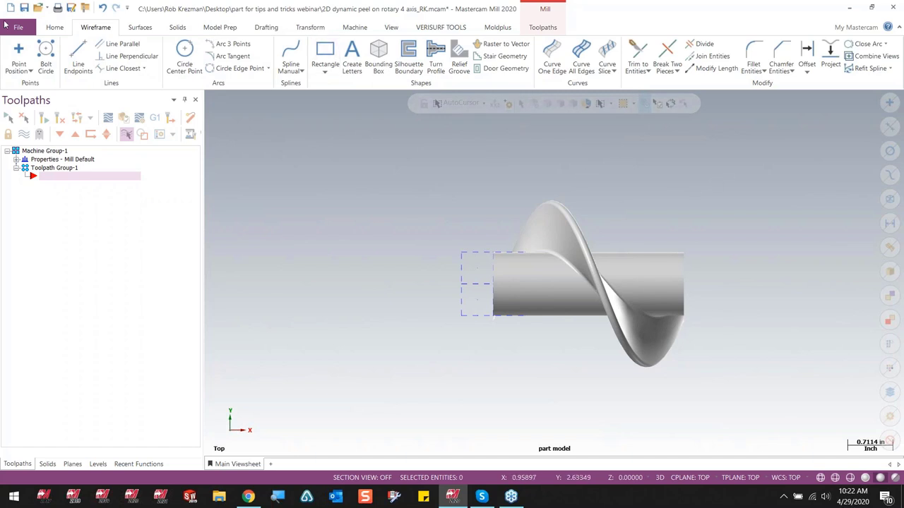
pyautogui.click(54, 28)
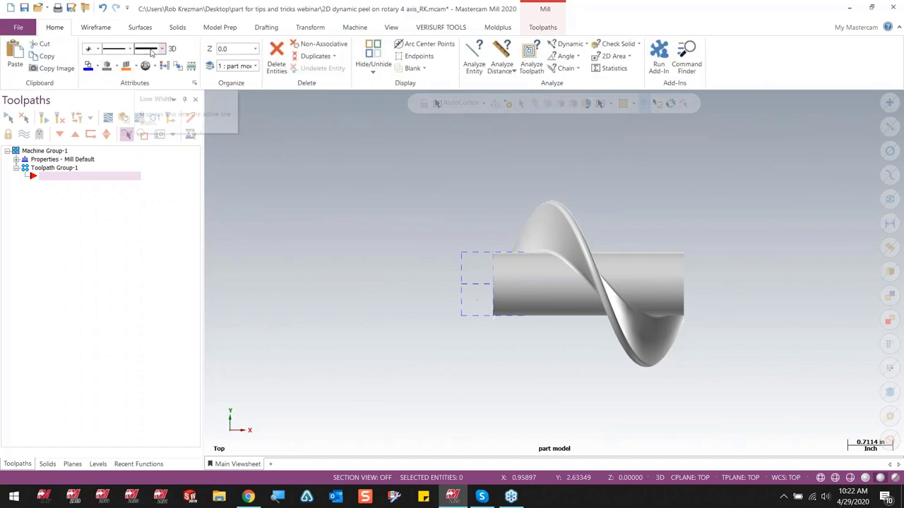
pyautogui.click(245, 66)
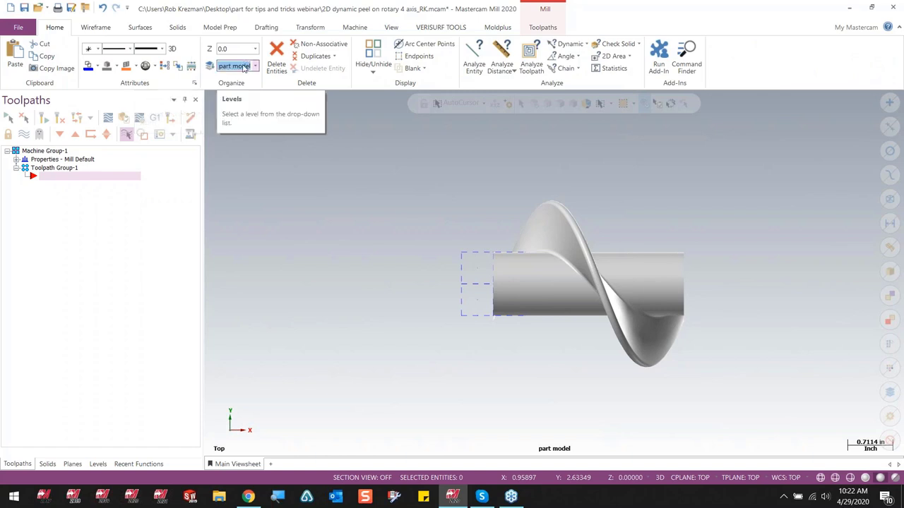
pyautogui.write('3 wirefr')
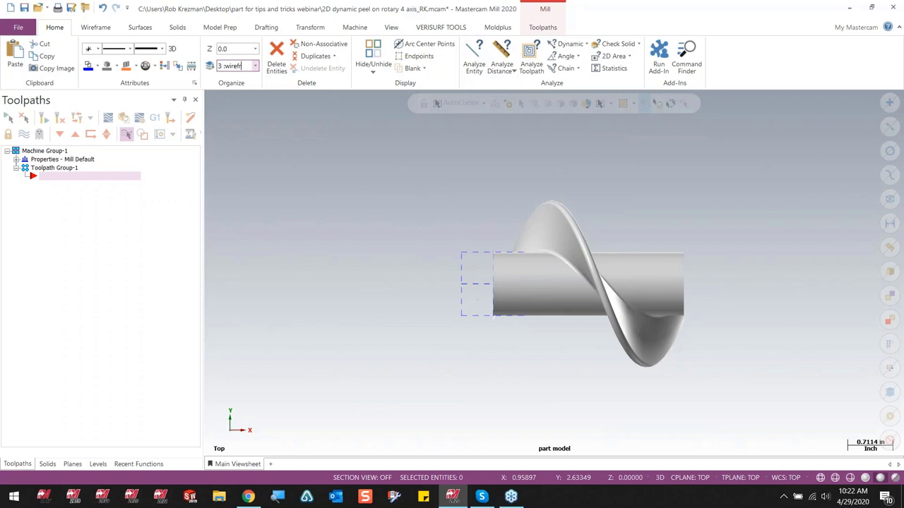
pyautogui.write('unrolled')
pyautogui.press('Return')
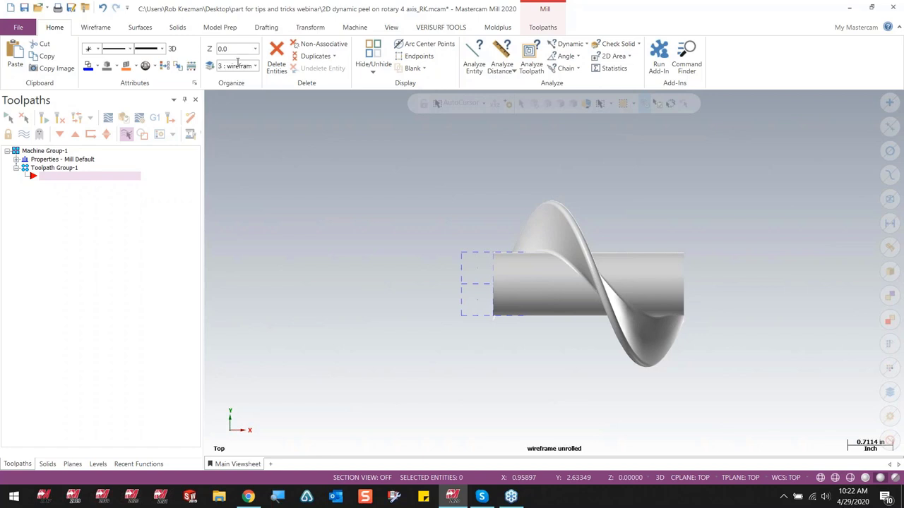
# Step: Create level 2 named "edge curves" as the active level and review the levels list
pyautogui.click(235, 65)
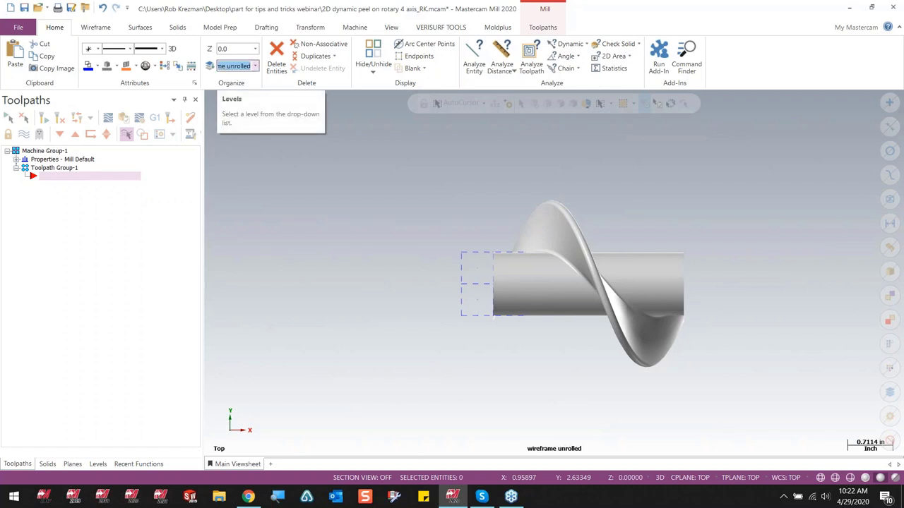
pyautogui.write('2 : edge')
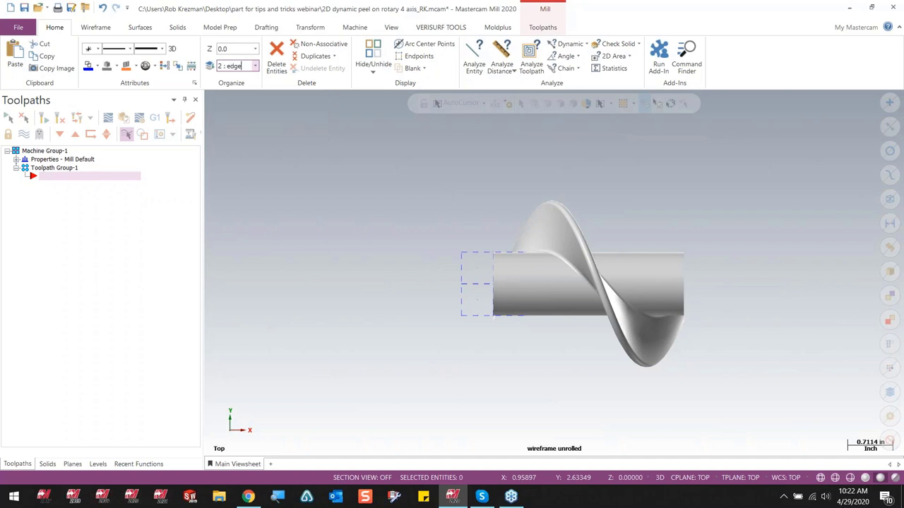
pyautogui.write(' curves')
pyautogui.press('Return')
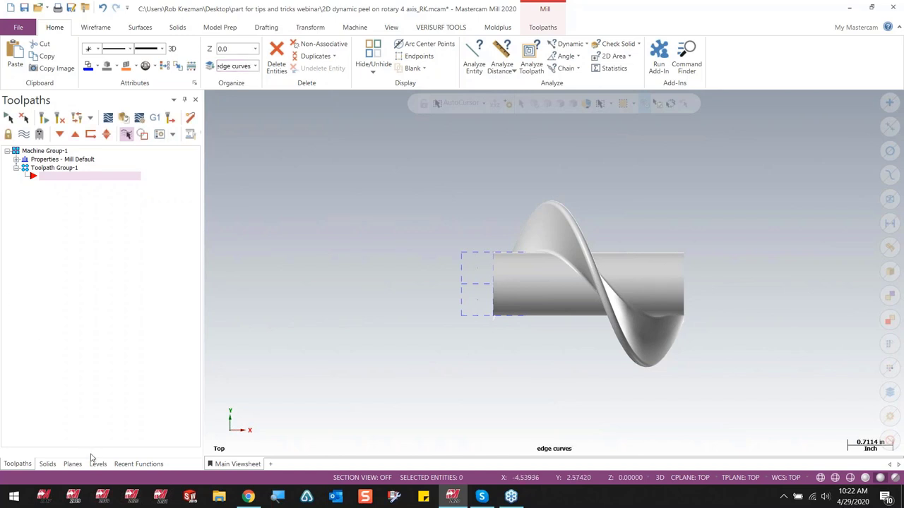
pyautogui.click(94, 464)
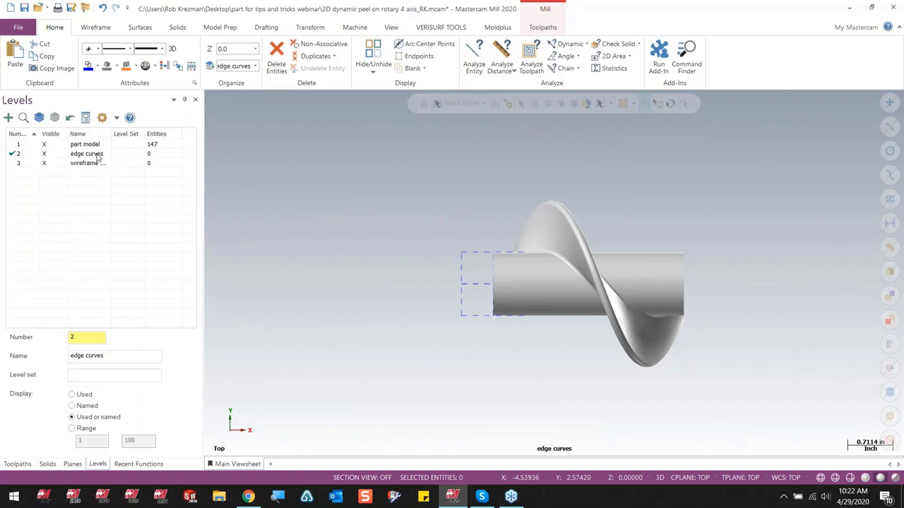
pyautogui.click(18, 464)
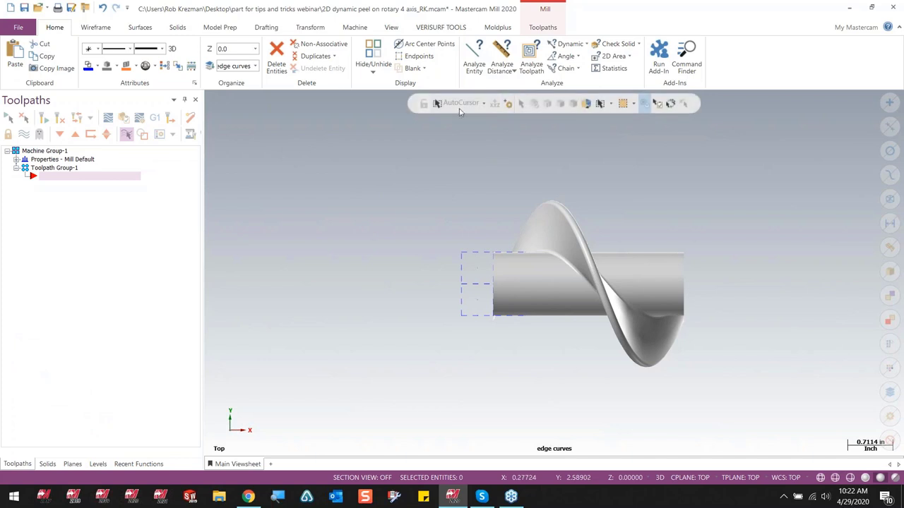
pyautogui.click(97, 464)
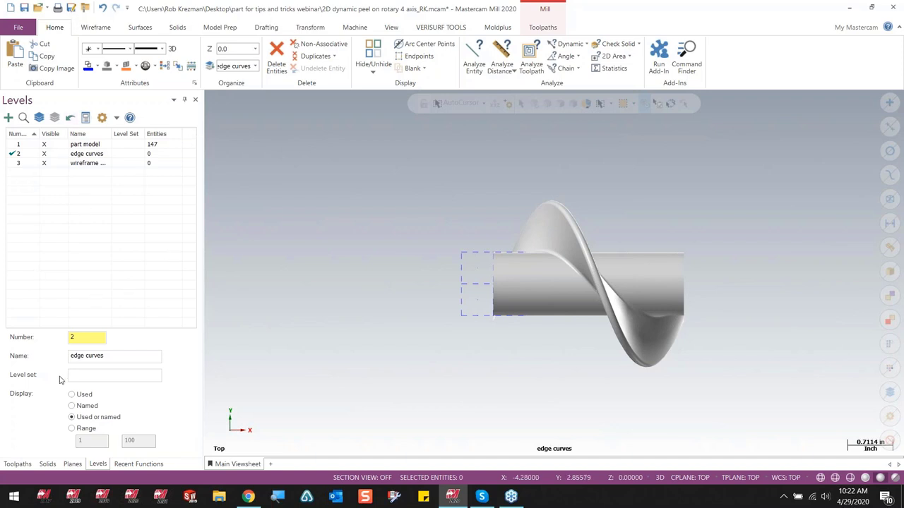
pyautogui.click(17, 464)
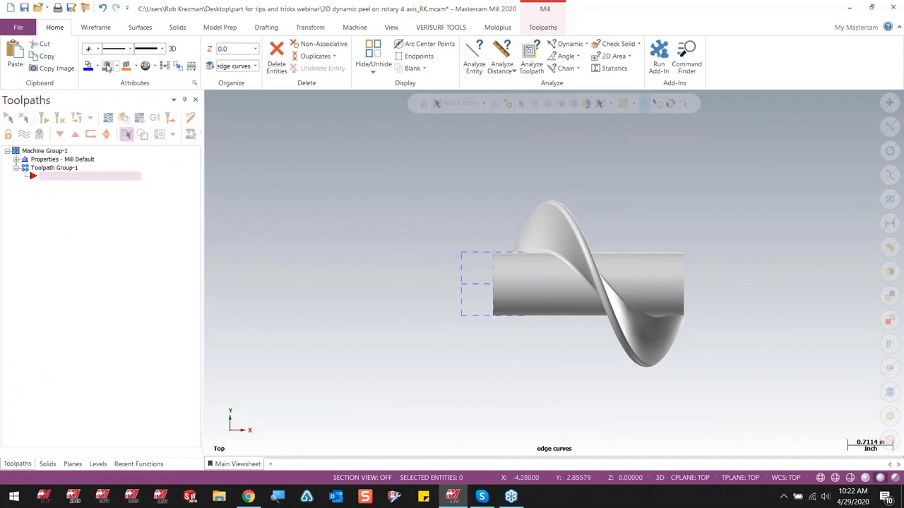
# Step: Create Curve One Edge wireframe along the helical fin's root edge and around the shaft's outer edge at the hex-bore end
pyautogui.click(98, 28)
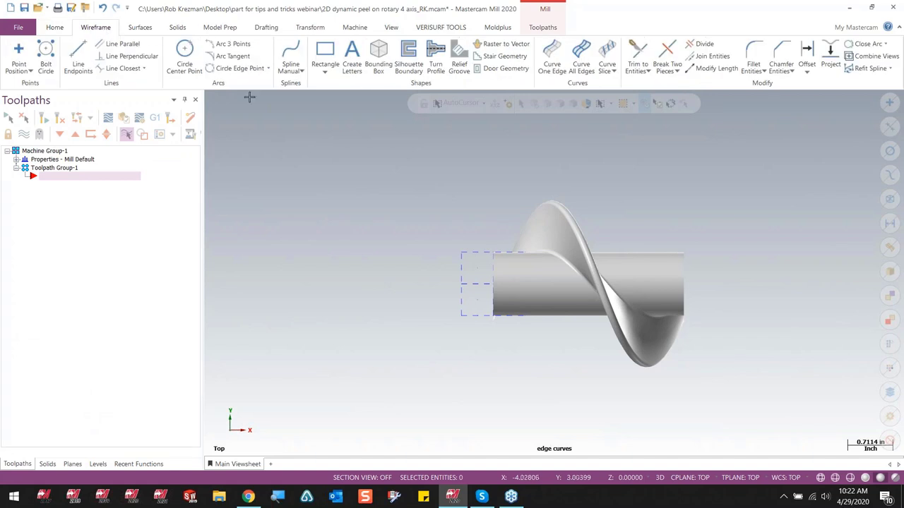
pyautogui.click(555, 61)
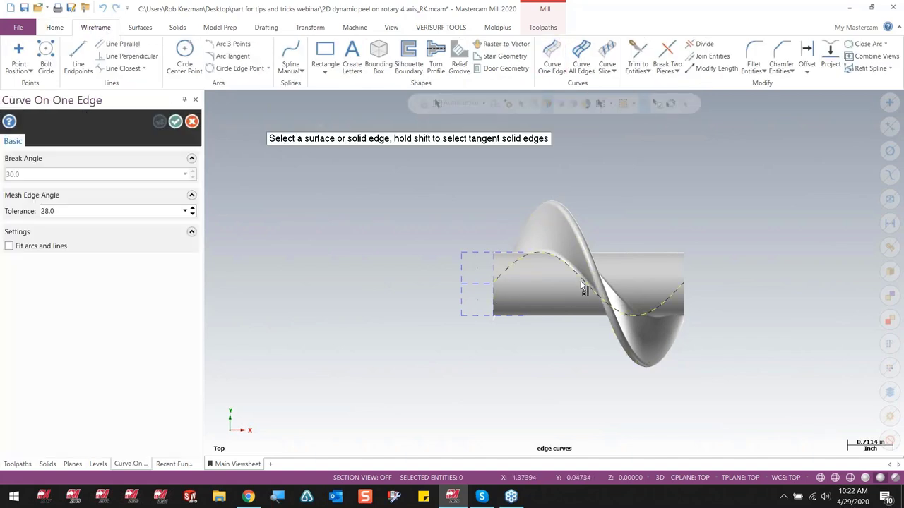
pyautogui.click(585, 289)
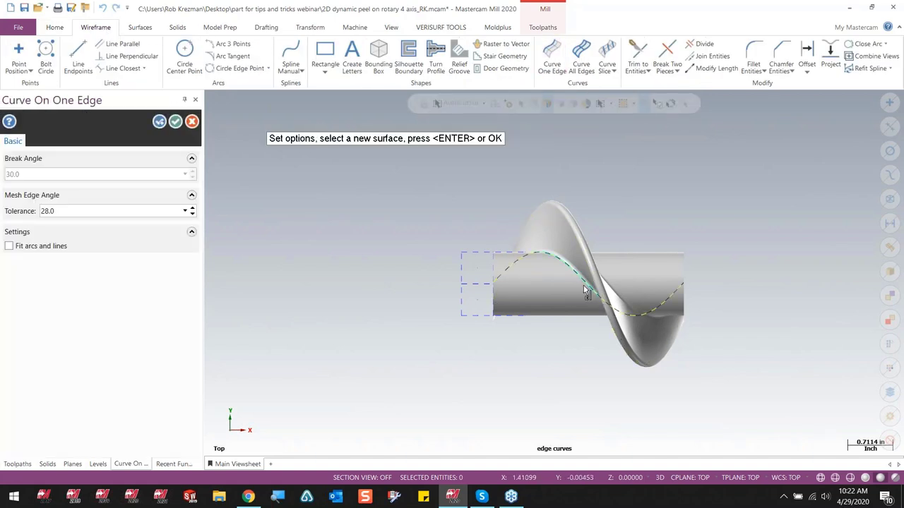
pyautogui.click(625, 293)
pyautogui.moveTo(734, 317); pyautogui.dragTo(717, 319, button='middle')
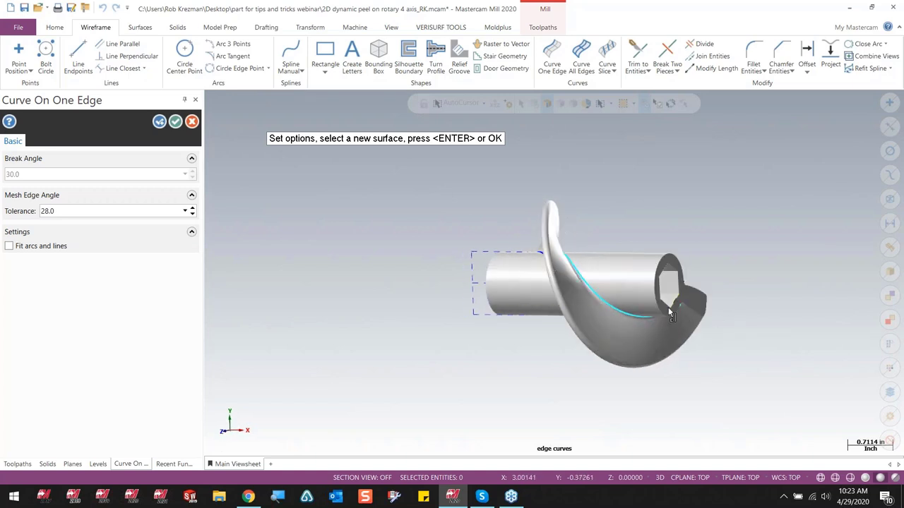
pyautogui.click(659, 304)
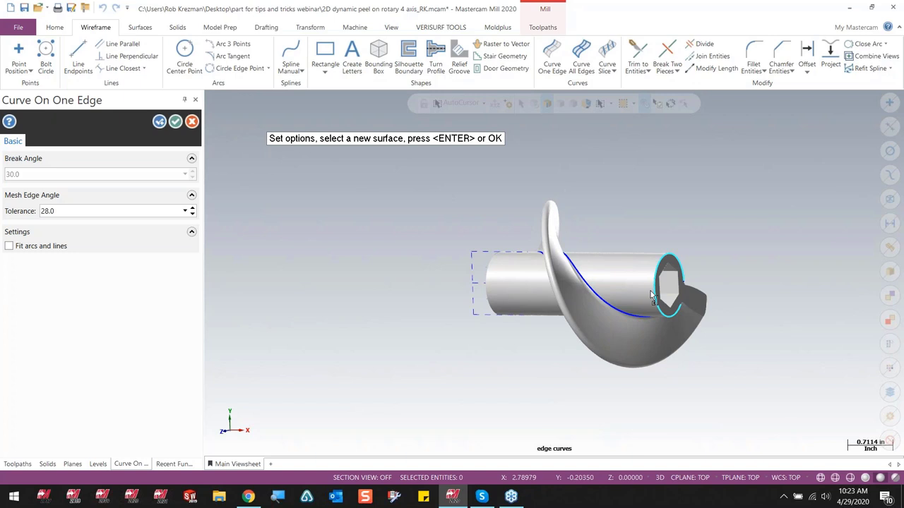
pyautogui.click(176, 121)
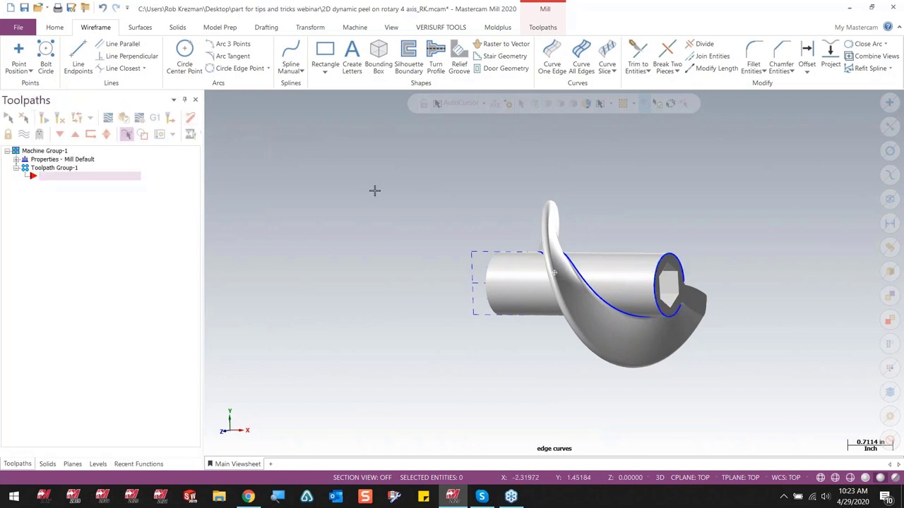
# Step: Create a curve on the circular edge at the cylinder's open end beside the dashed outline using Curve One Edge
pyautogui.moveTo(373, 191); pyautogui.dragTo(457, 195, button='middle')
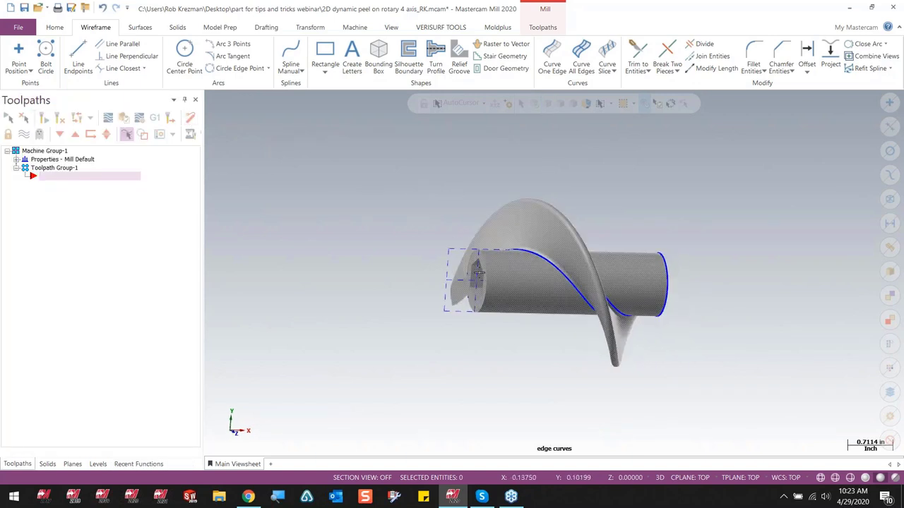
pyautogui.moveTo(379, 221); pyautogui.dragTo(347, 208, button='middle')
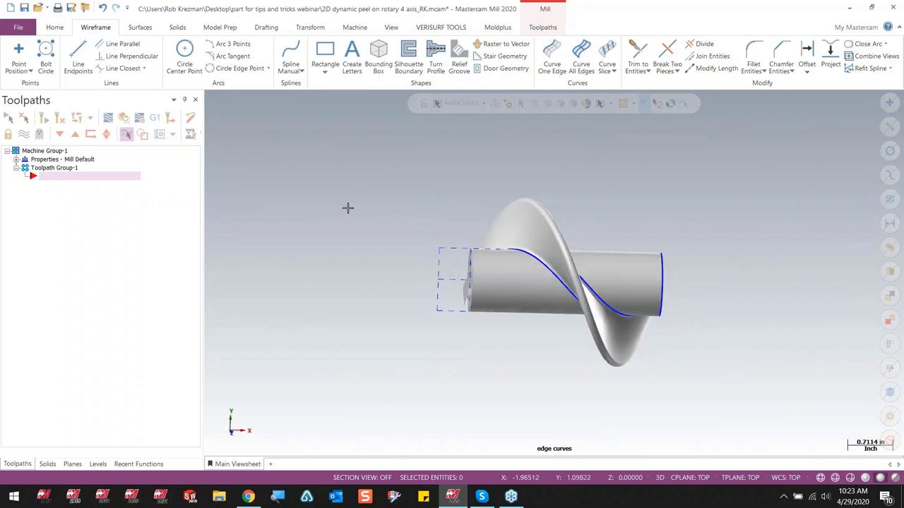
pyautogui.press('Return')
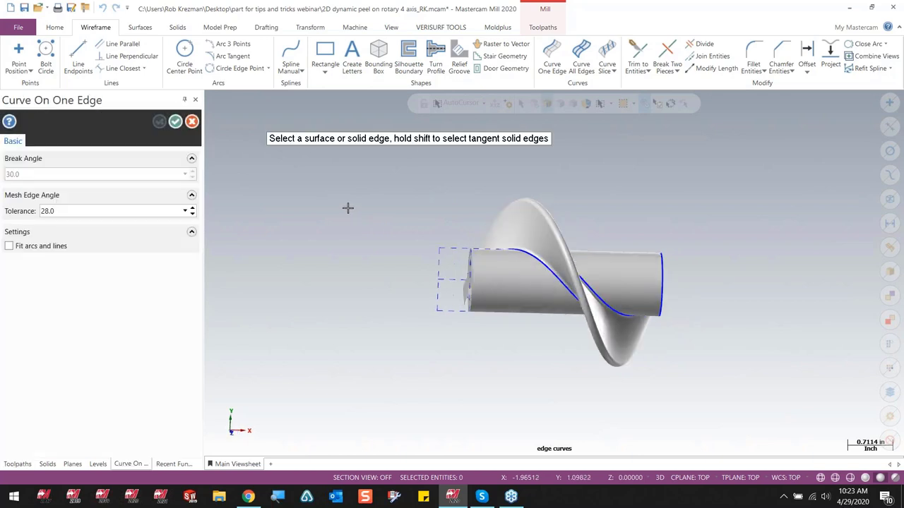
pyautogui.click(473, 287)
pyautogui.moveTo(337, 235); pyautogui.dragTo(321, 286, button='middle')
pyautogui.click(175, 121)
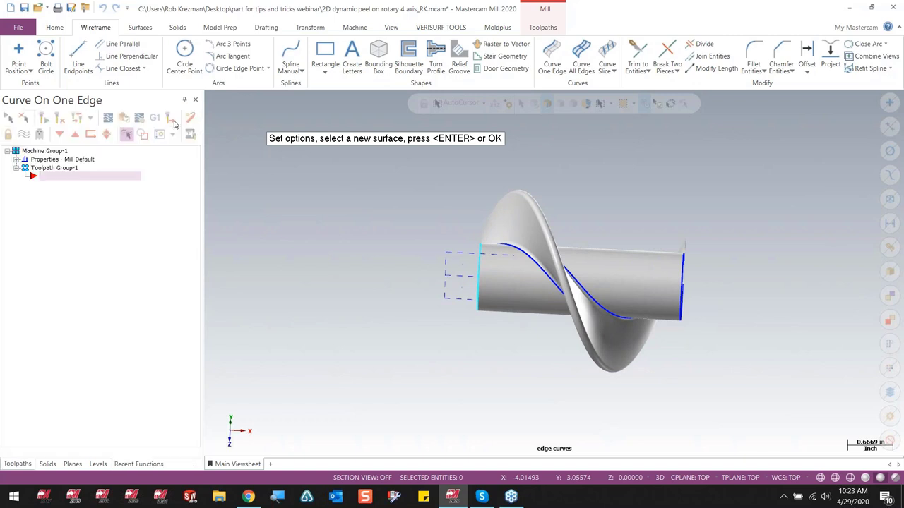
# Step: Create a 2D Peel Mill toolpath from the two helical edge curves, chained as single entities in the Top view, keeping the default parameters
pyautogui.moveTo(367, 176)
pyautogui.mouseDown(button='middle')
pyautogui.moveTo(361, 226)
pyautogui.moveTo(355, 171)
pyautogui.moveTo(356, 182)
pyautogui.mouseUp(button='middle')
pyautogui.rightClick(361, 195)
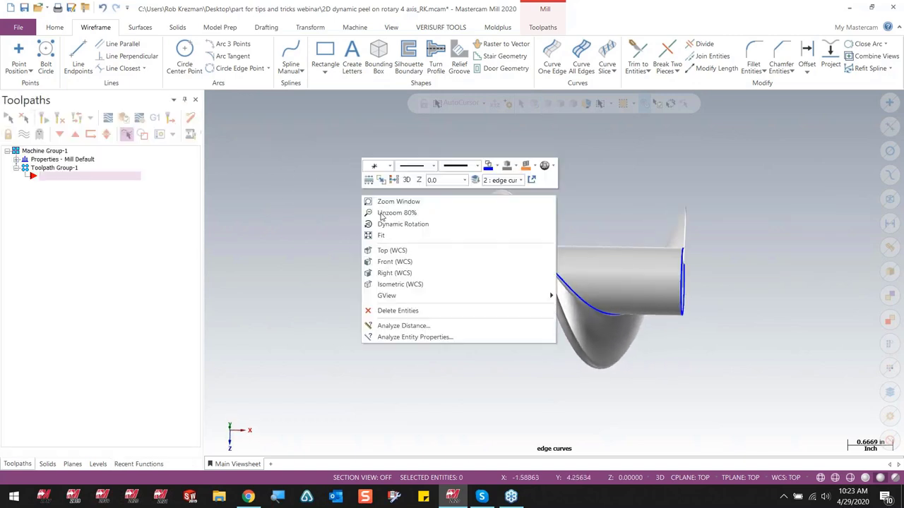
pyautogui.click(393, 250)
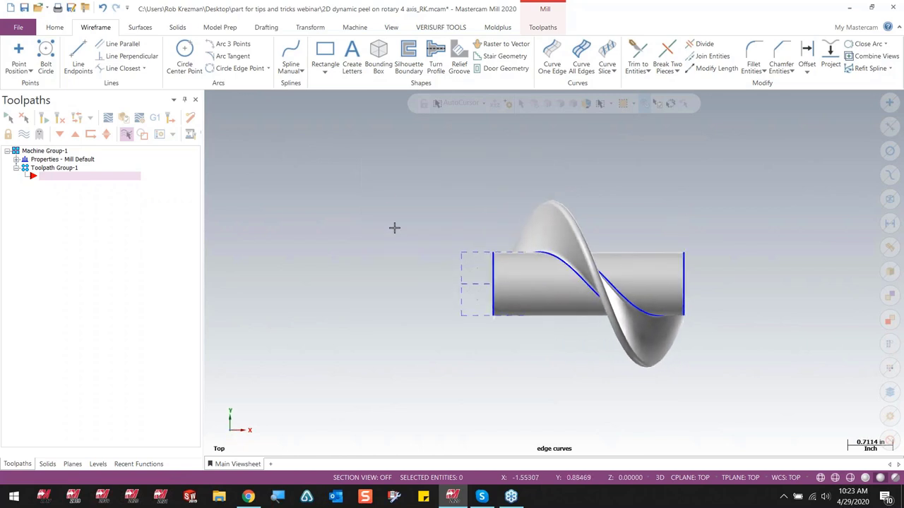
pyautogui.click(541, 27)
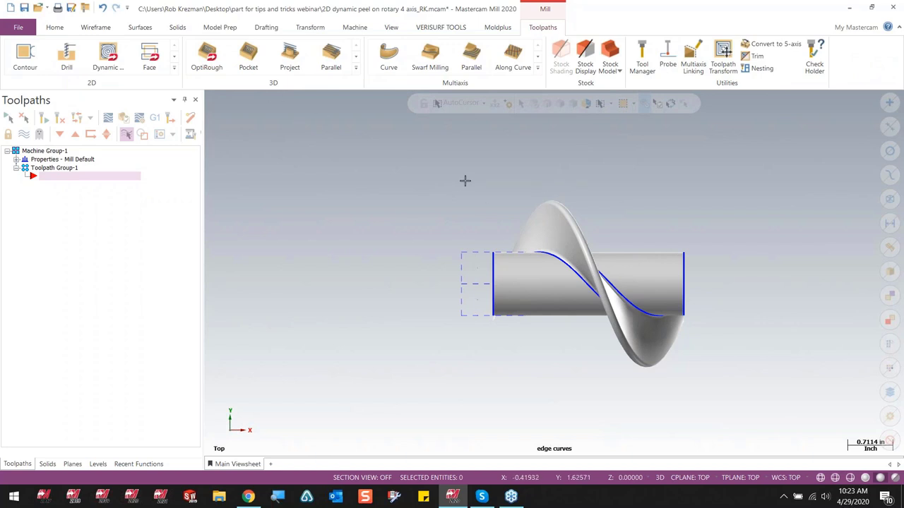
pyautogui.click(173, 68)
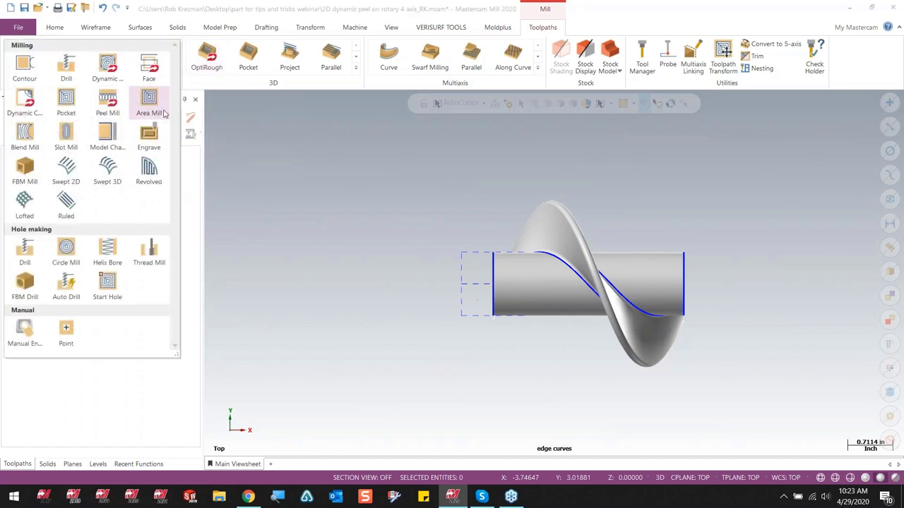
pyautogui.click(107, 102)
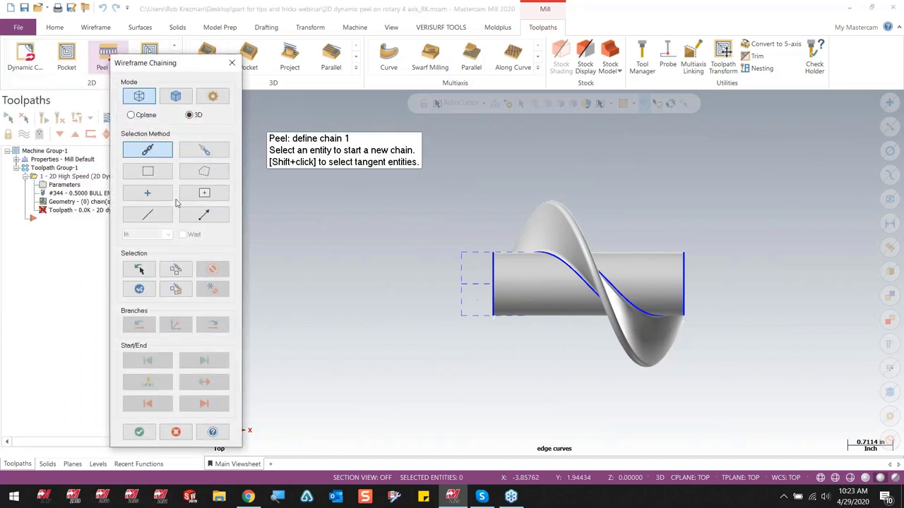
pyautogui.click(159, 214)
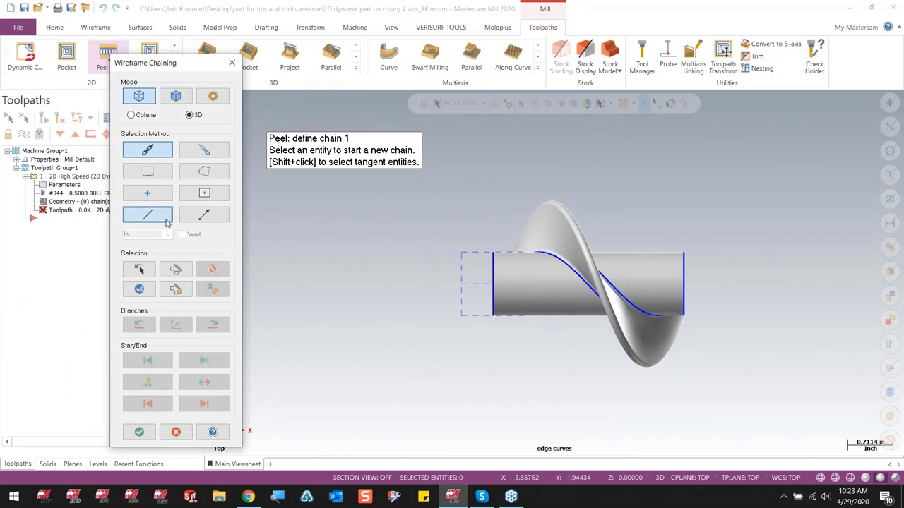
pyautogui.click(584, 290)
pyautogui.click(539, 263)
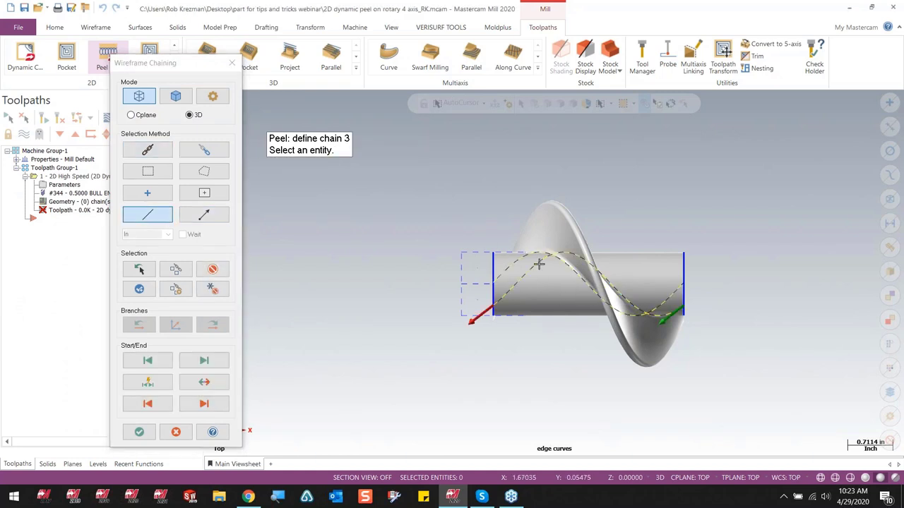
pyautogui.click(139, 431)
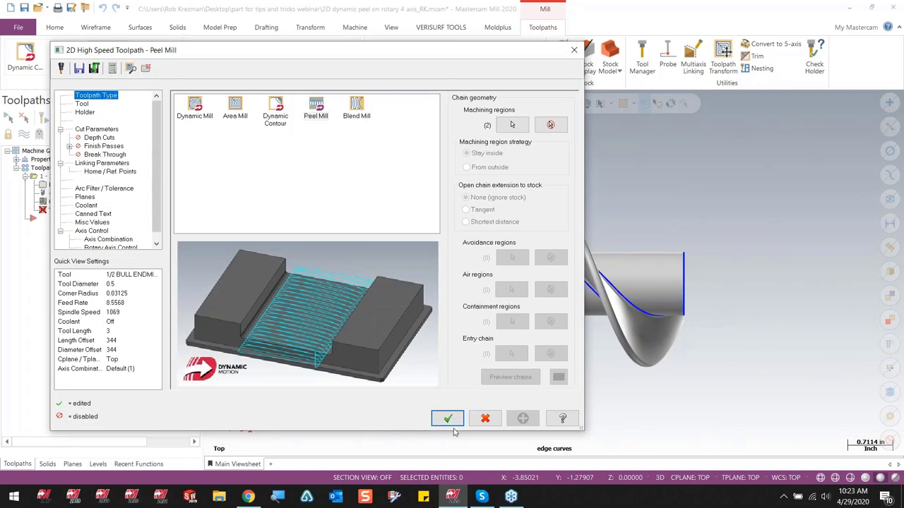
pyautogui.click(451, 422)
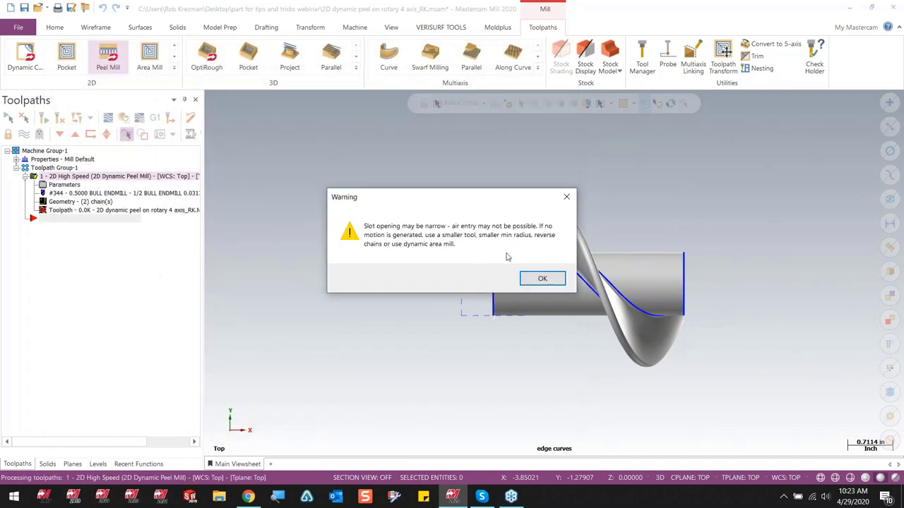
pyautogui.click(558, 279)
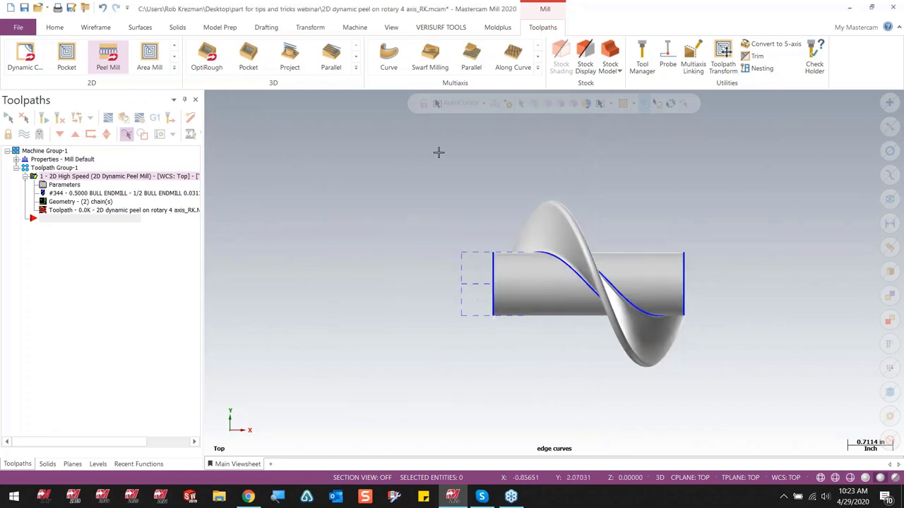
# Step: Set up a Roll transform on the chained cylinder edge curves, using the Copy method and the Unroll type
pyautogui.scroll(1, 654, 210)
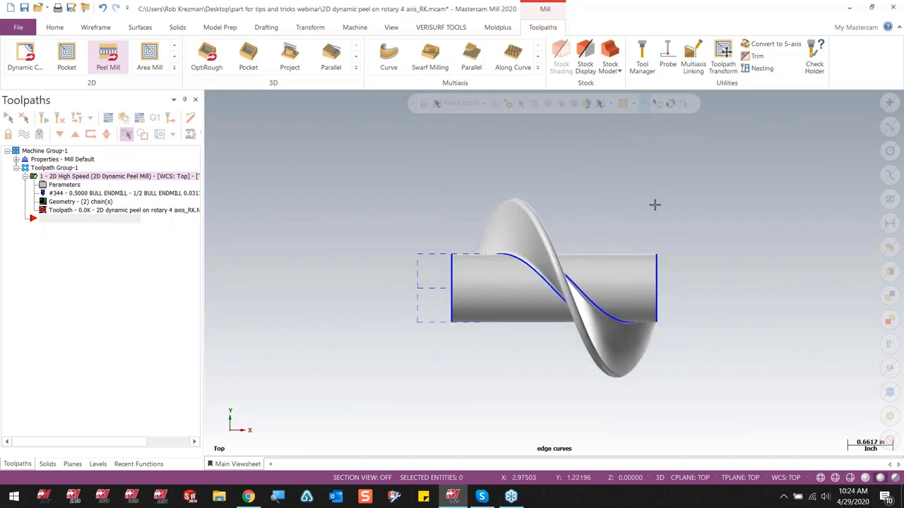
pyautogui.click(310, 27)
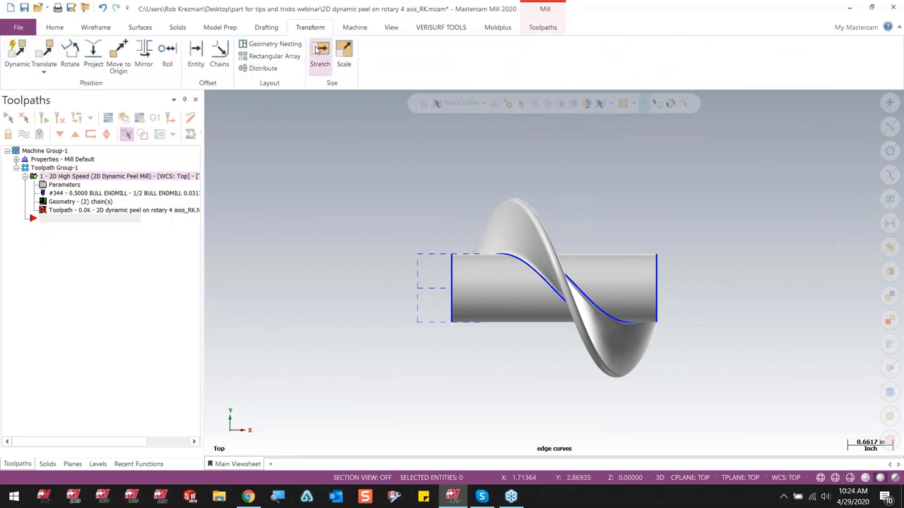
pyautogui.click(166, 56)
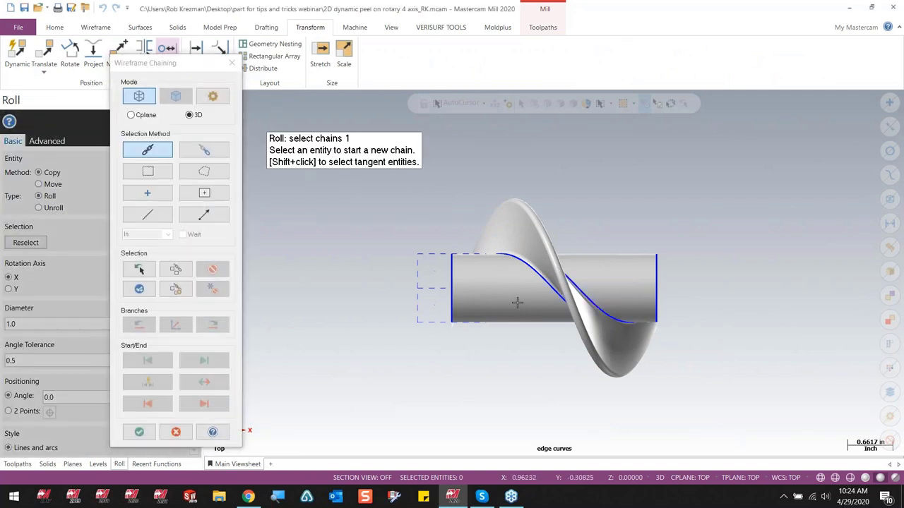
pyautogui.moveTo(516, 303); pyautogui.dragTo(599, 331, button='middle')
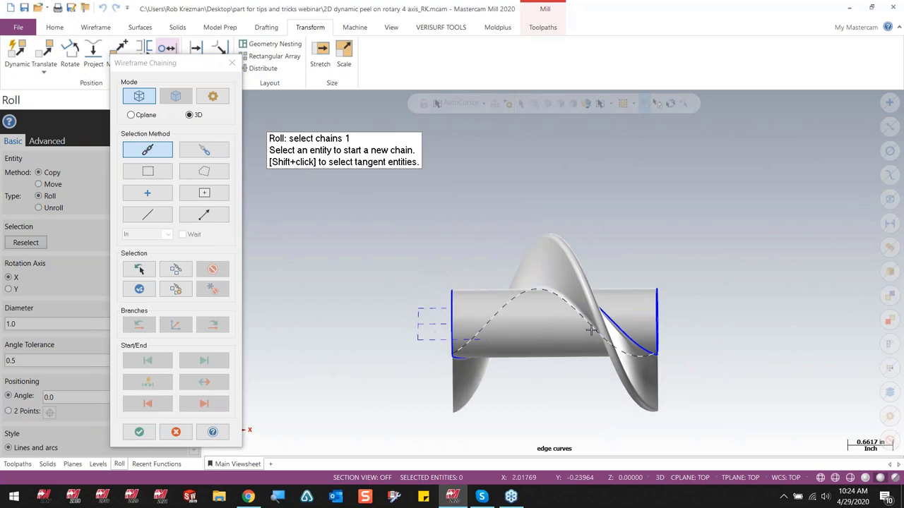
pyautogui.click(592, 332)
pyautogui.moveTo(414, 178); pyautogui.dragTo(415, 198, button='middle')
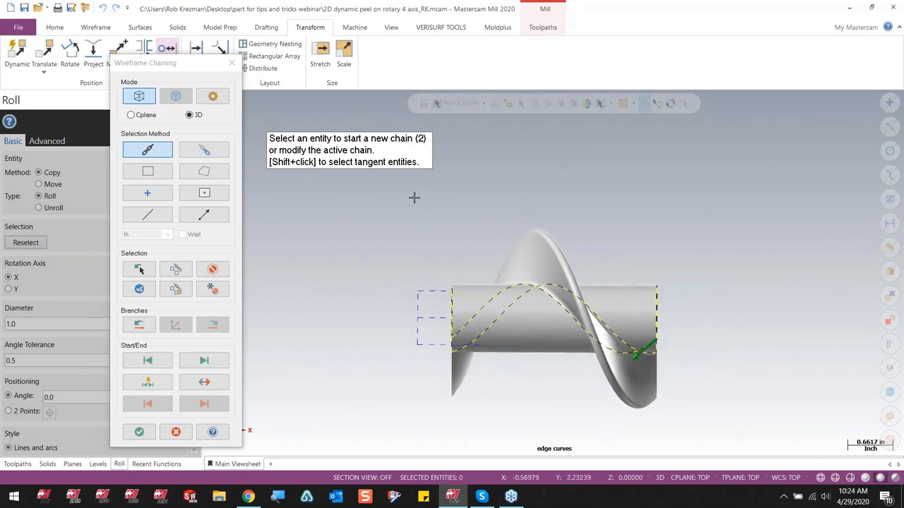
pyautogui.click(139, 433)
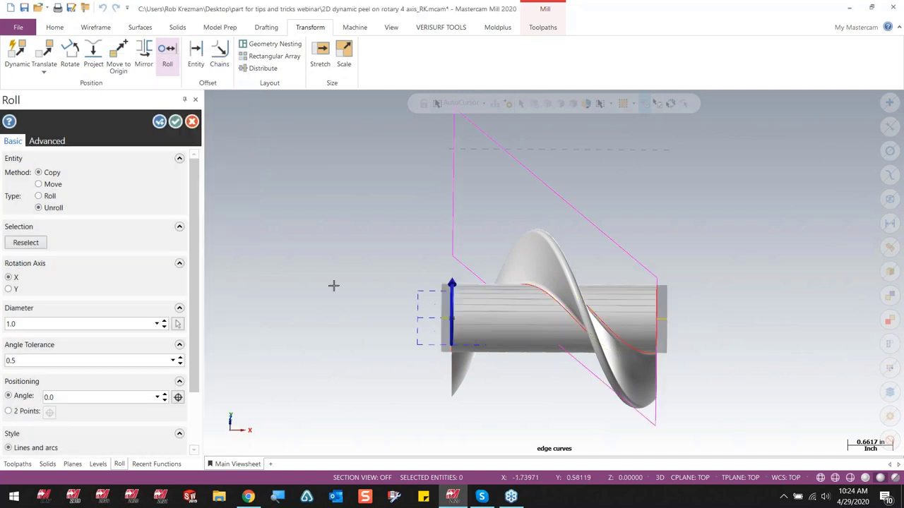
# Step: Set the unroll direction to Counterclockwise and create the flattened copy of the edge curves
pyautogui.rightClick(313, 247)
pyautogui.click(336, 302)
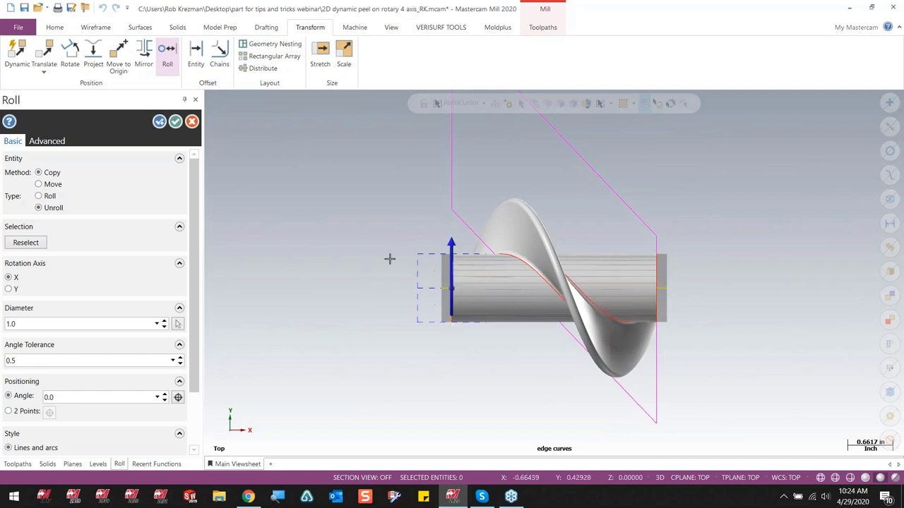
pyautogui.scroll(-2, 389, 258)
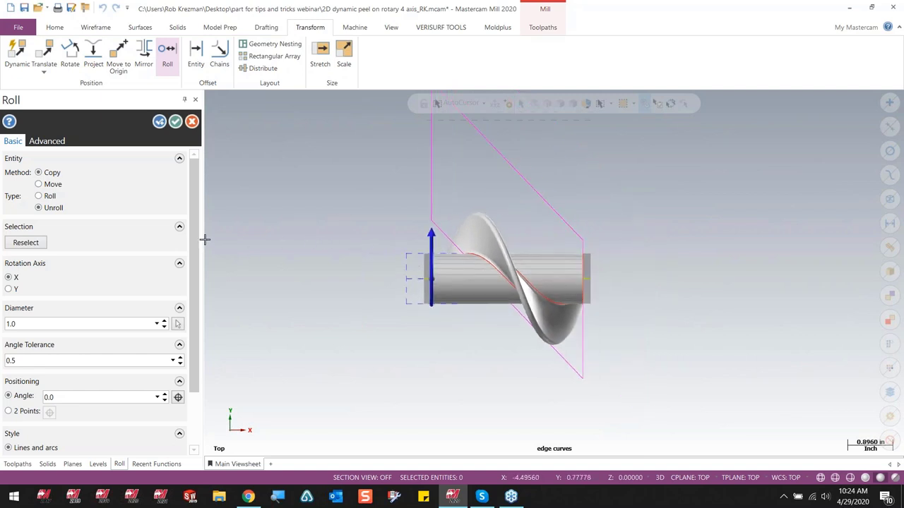
pyautogui.scroll(-3, 176, 341)
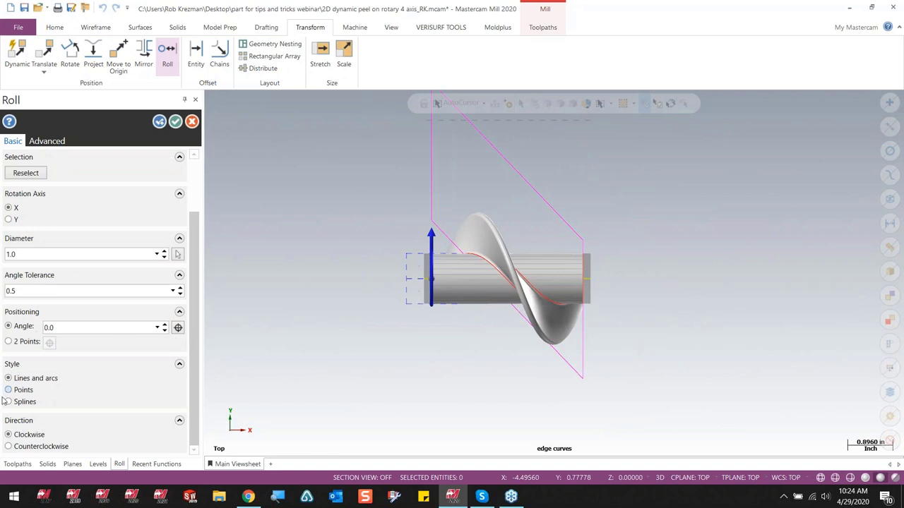
pyautogui.click(7, 447)
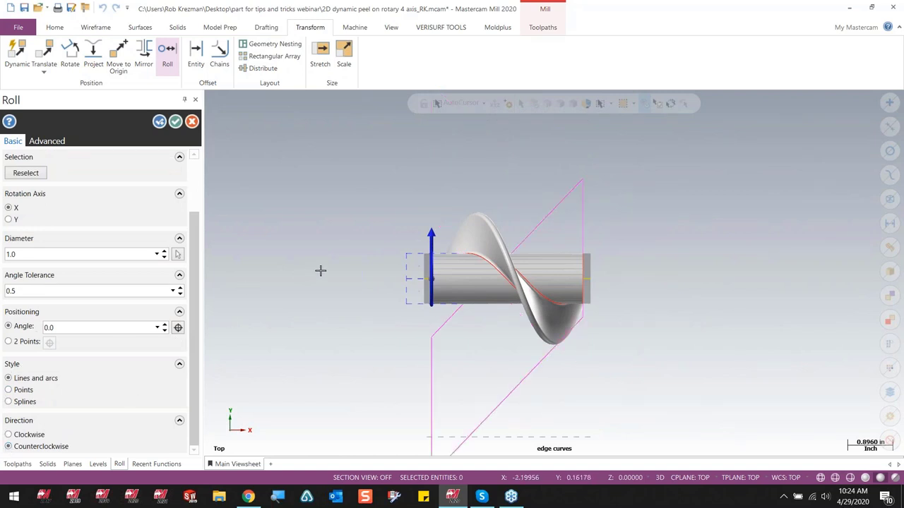
pyautogui.moveTo(321, 271); pyautogui.dragTo(471, 278, button='middle')
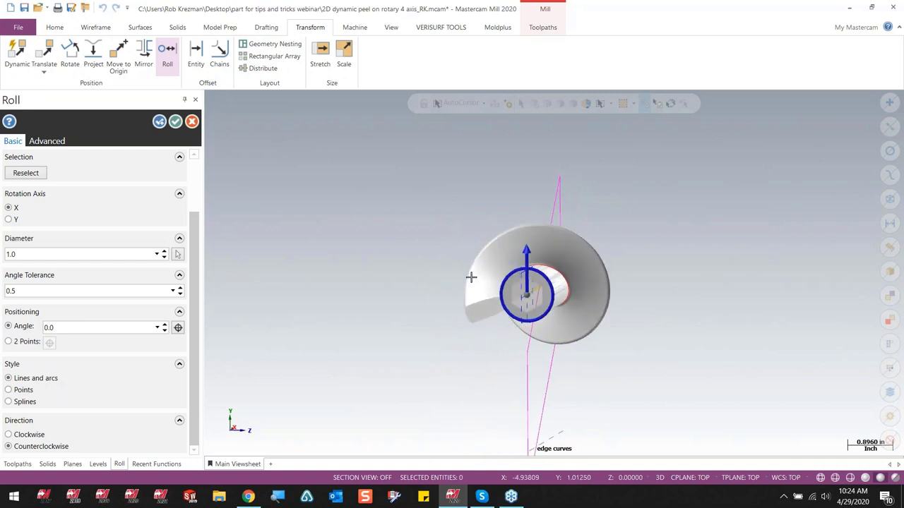
pyautogui.click(524, 271)
pyautogui.moveTo(460, 240); pyautogui.dragTo(450, 239, button='middle')
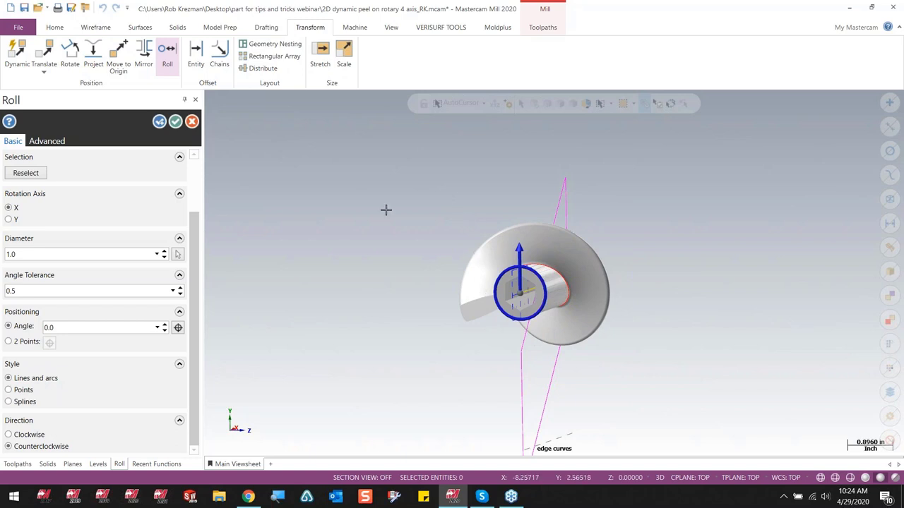
pyautogui.moveTo(384, 209); pyautogui.dragTo(321, 186, button='middle')
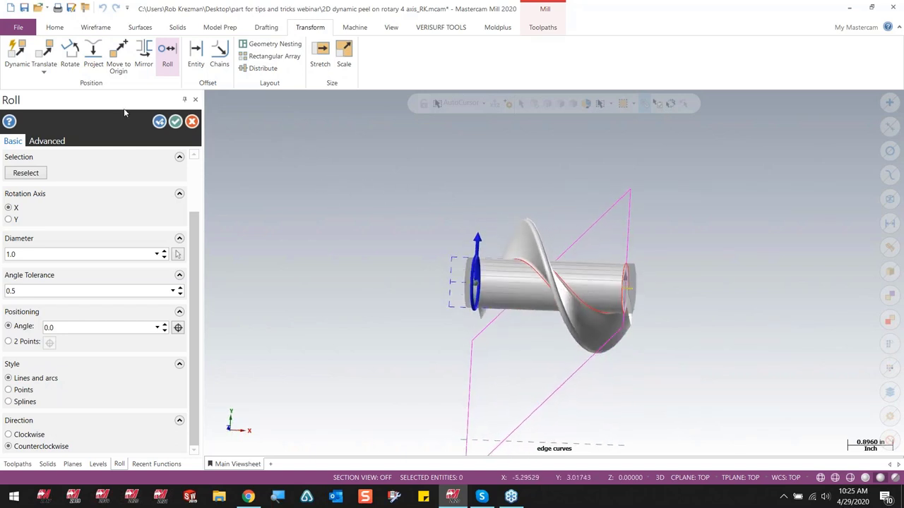
pyautogui.click(176, 123)
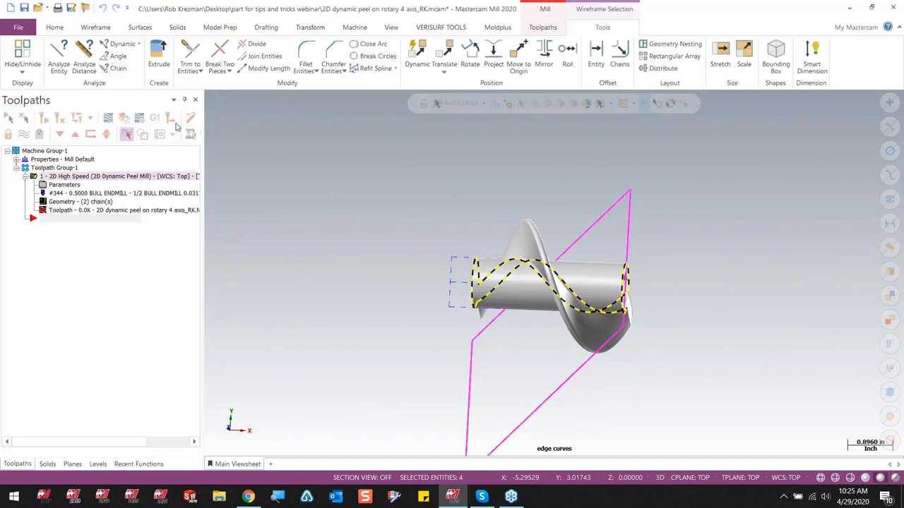
# Step: Rechain all of the peel mill operation's geometry to the two slanted lines of the unrolled flat outline, the first as a single entity, the second as a partial chain
pyautogui.scroll(-1, 394, 190)
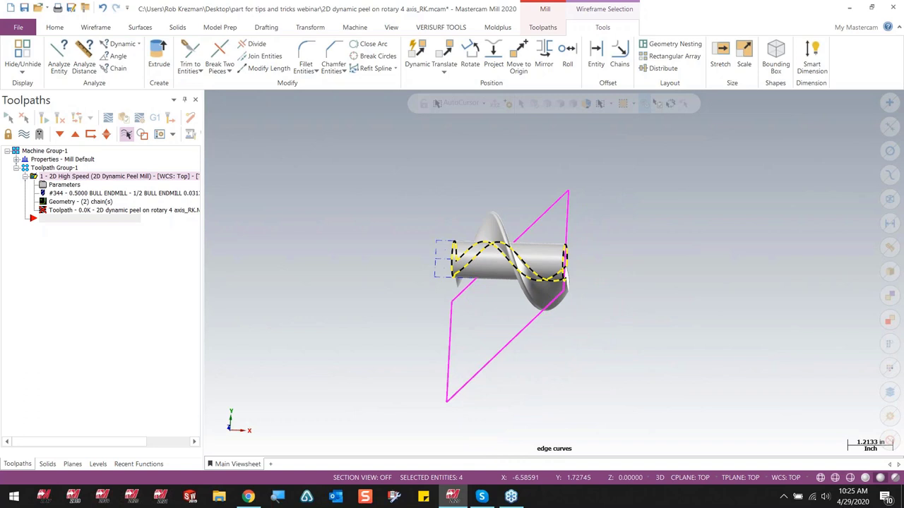
pyautogui.click(99, 204)
pyautogui.rightClick(89, 183)
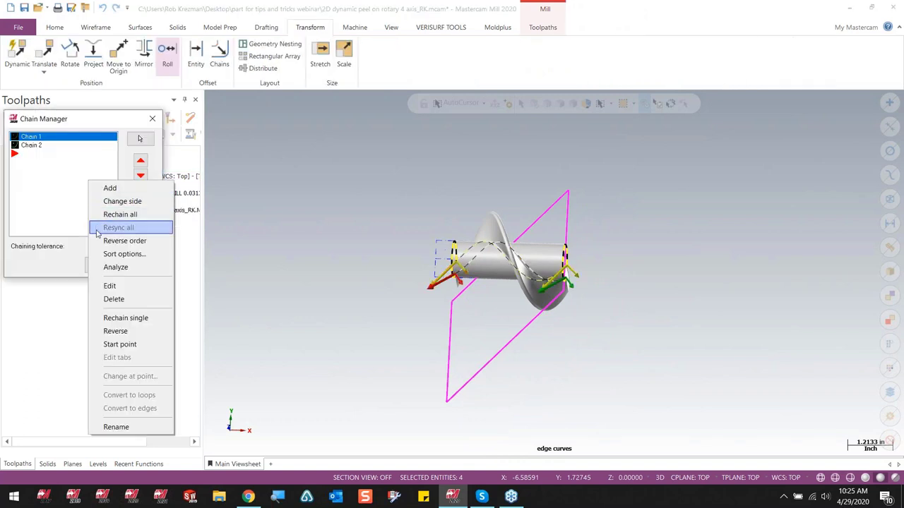
pyautogui.click(112, 215)
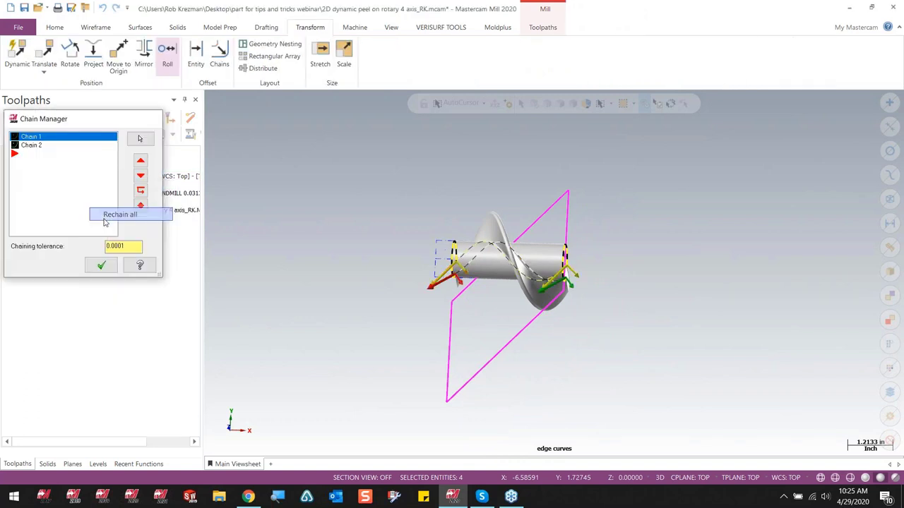
pyautogui.click(148, 215)
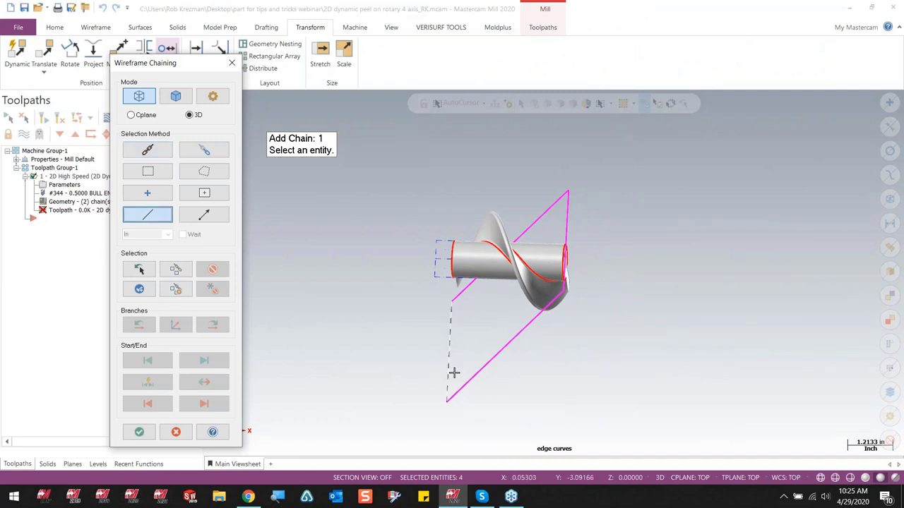
pyautogui.click(458, 300)
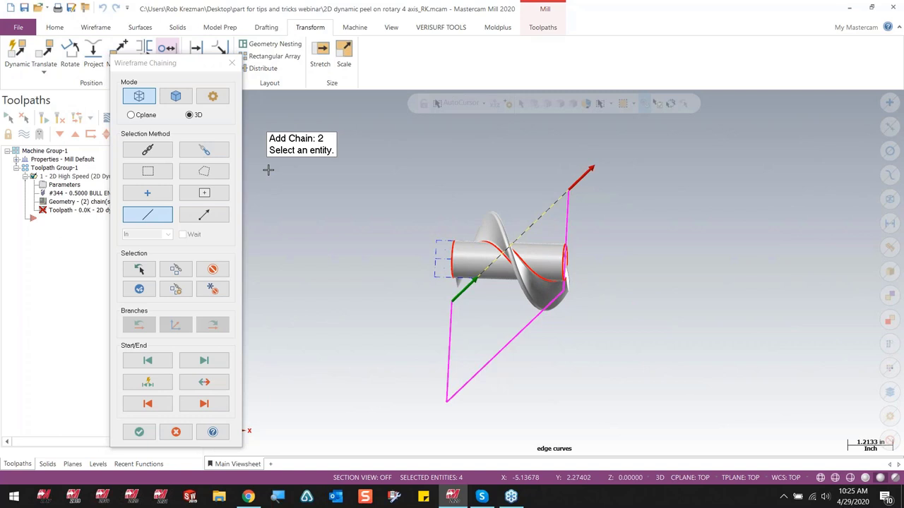
pyautogui.click(204, 149)
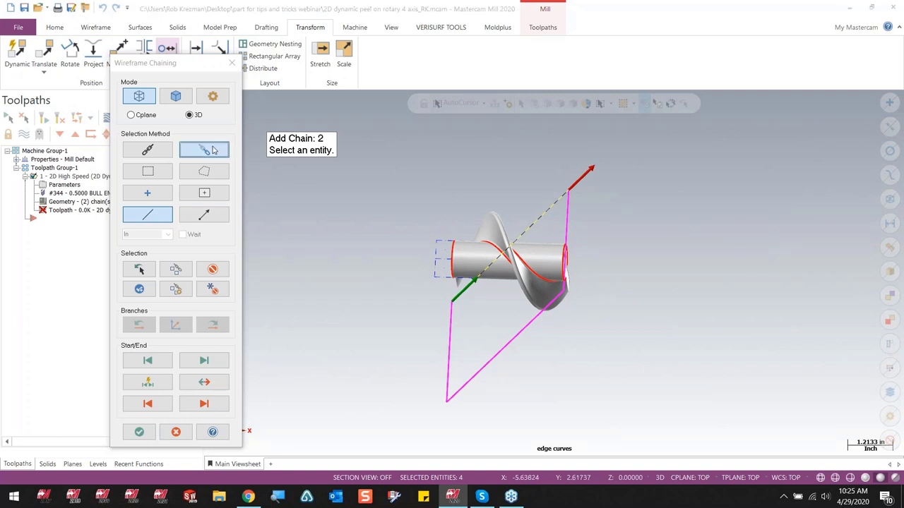
pyautogui.click(452, 394)
pyautogui.click(531, 325)
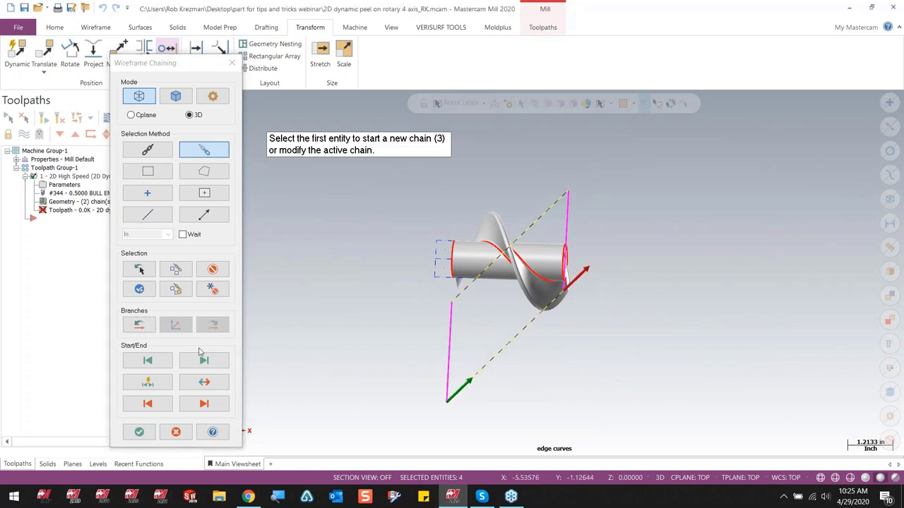
pyautogui.click(146, 439)
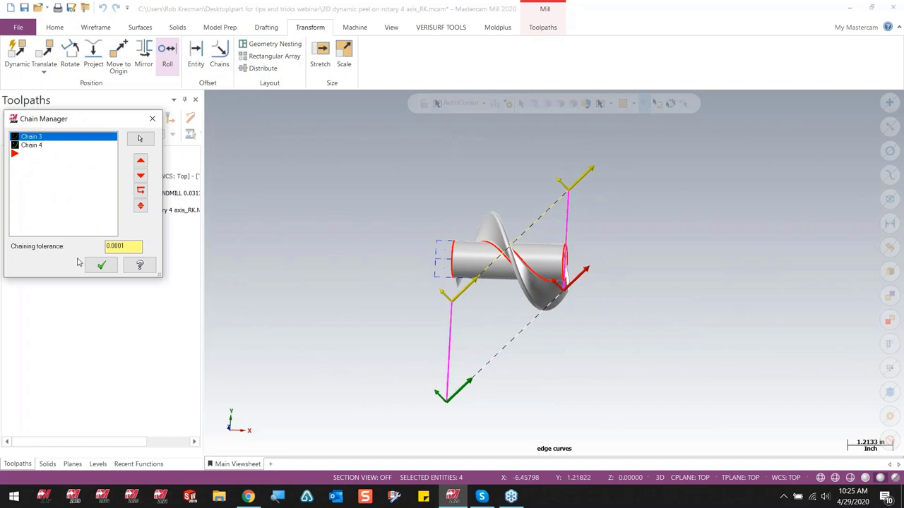
pyautogui.click(101, 265)
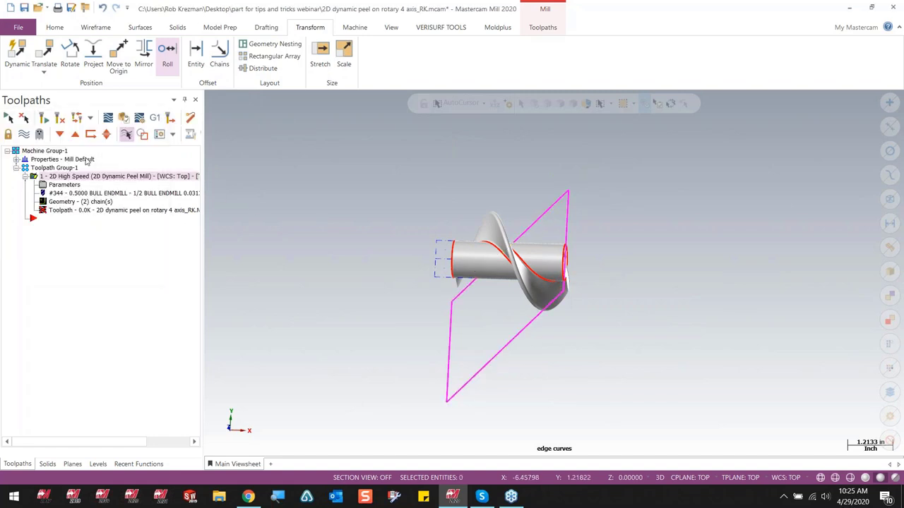
# Step: Regenerate the peel mill toolpath from the two flattened chains
pyautogui.click(64, 185)
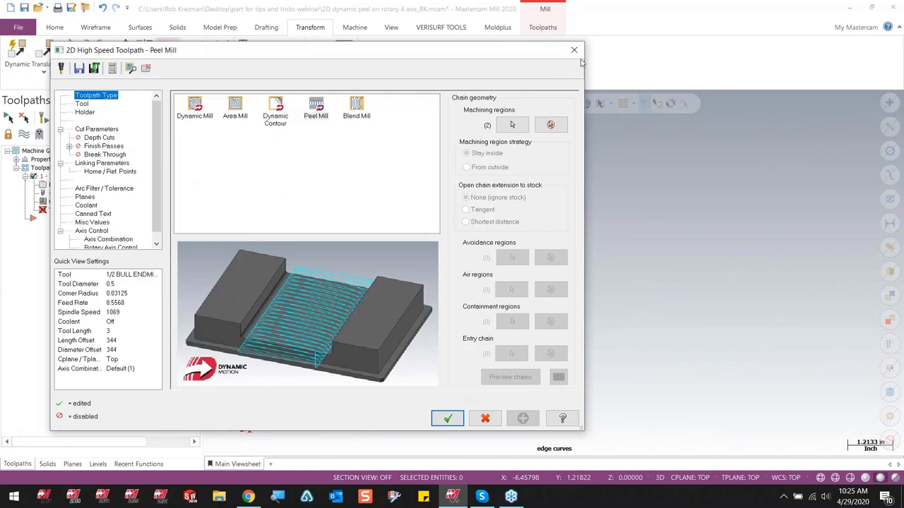
pyautogui.click(574, 49)
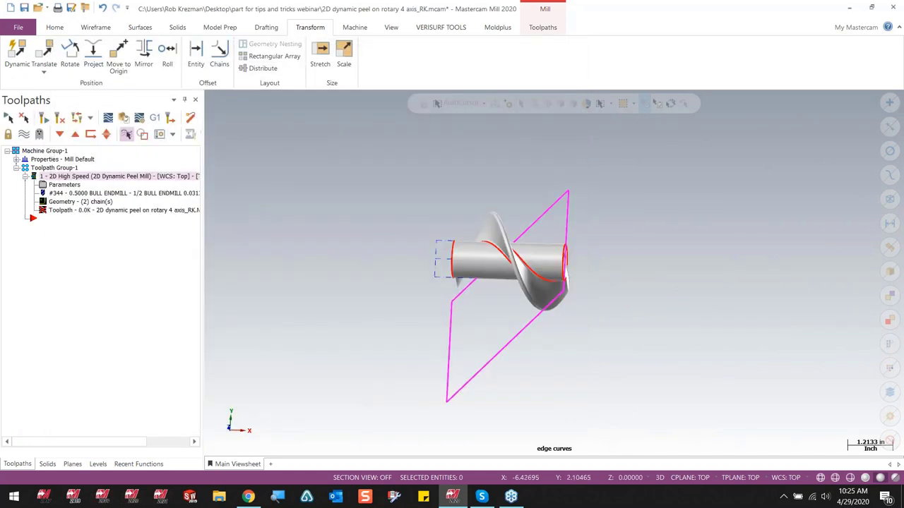
pyautogui.moveTo(377, 194); pyautogui.dragTo(380, 201, button='middle')
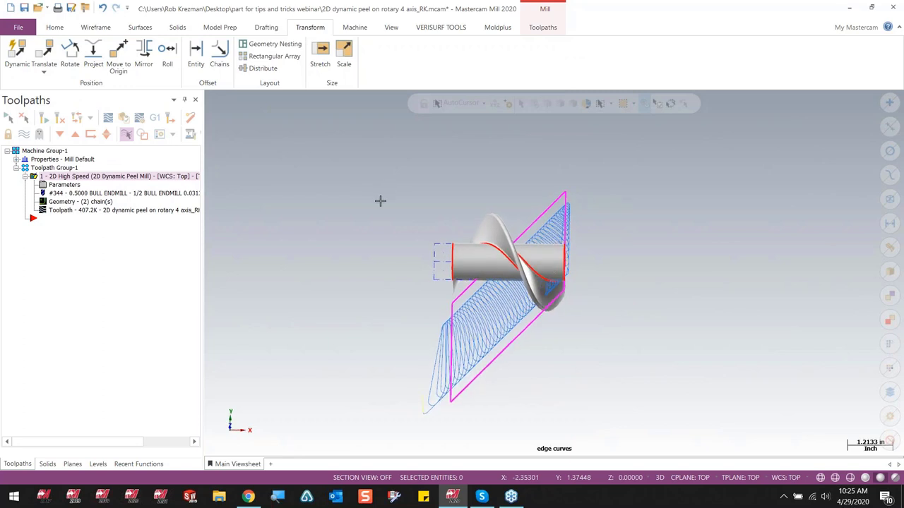
# Step: Review the peel mill's tool, cut and linking parameters, and set its rotary axis control to Axis substitution
pyautogui.click(59, 187)
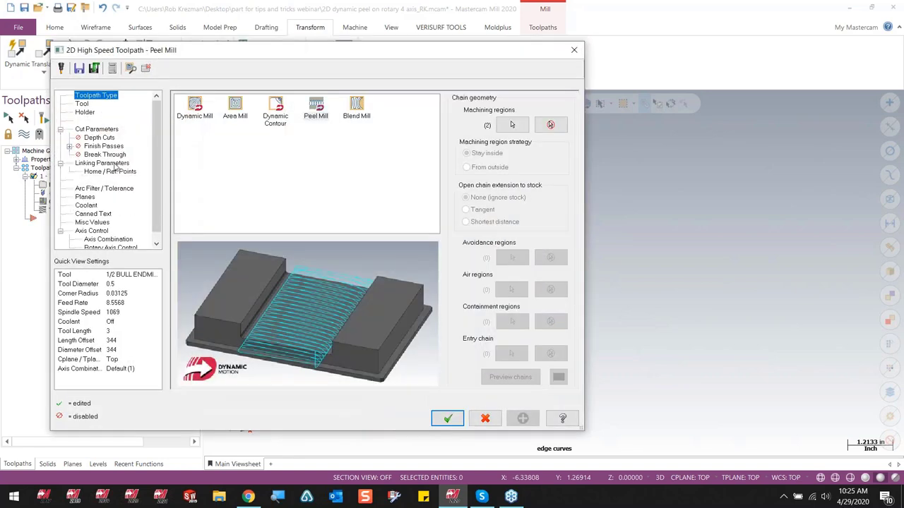
pyautogui.click(82, 104)
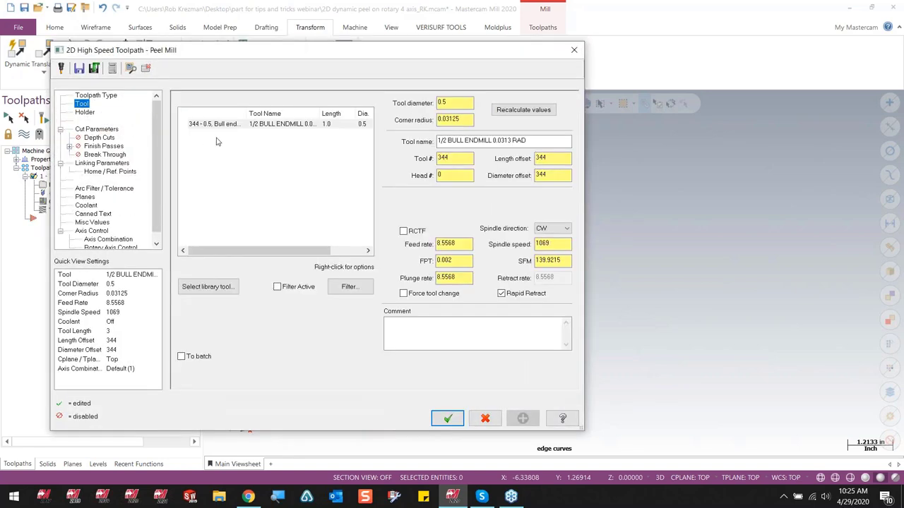
pyautogui.scroll(-1, 154, 126)
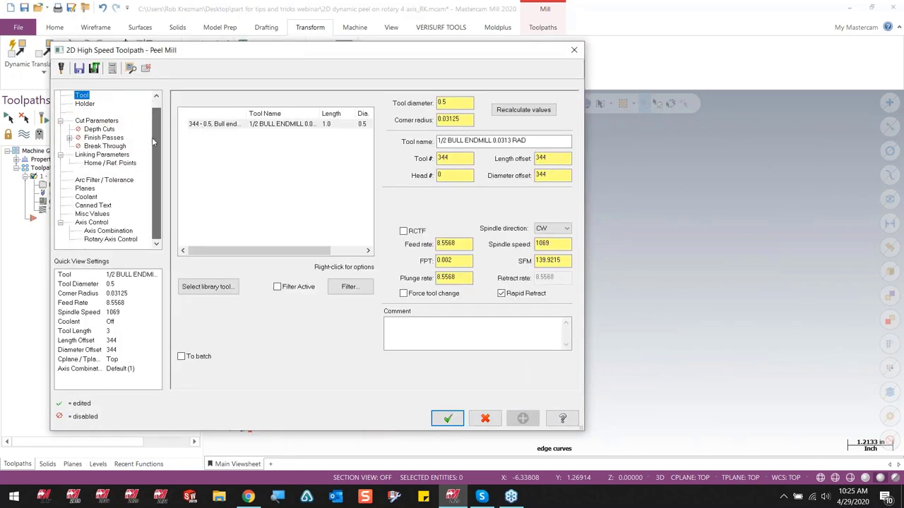
pyautogui.click(116, 121)
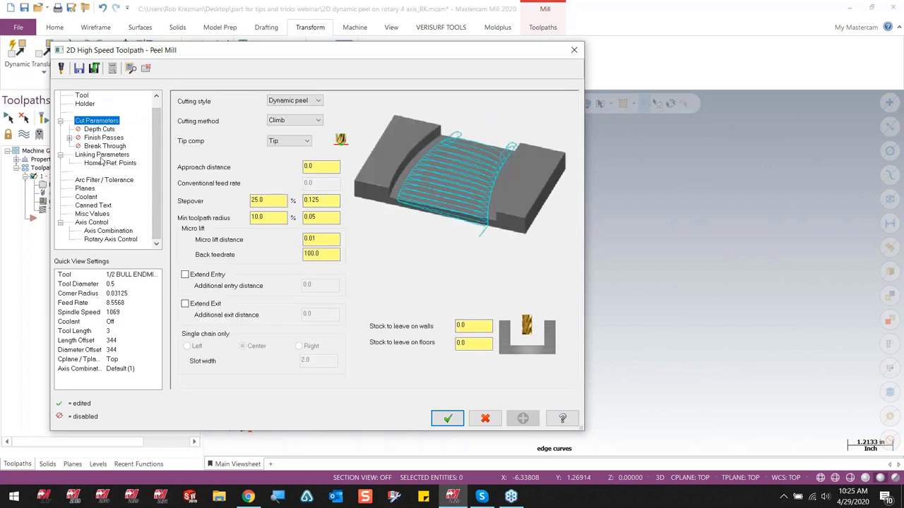
pyautogui.click(102, 155)
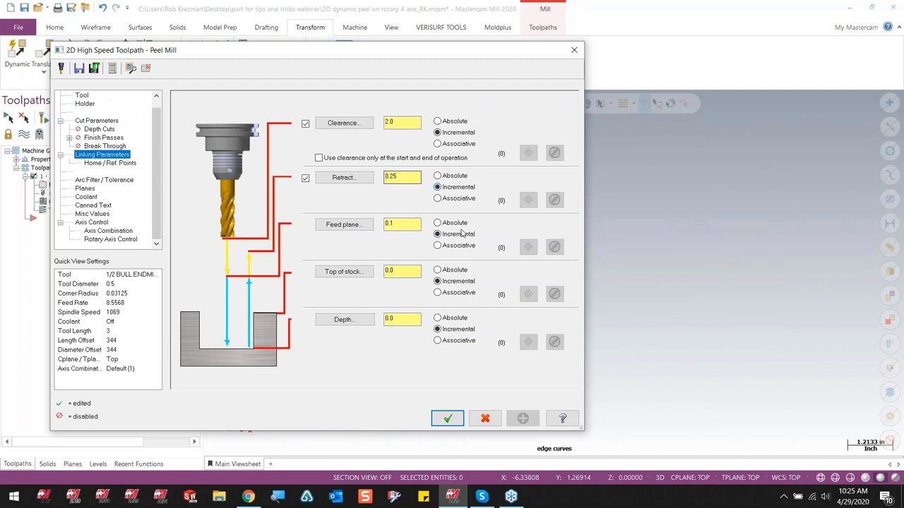
pyautogui.click(117, 240)
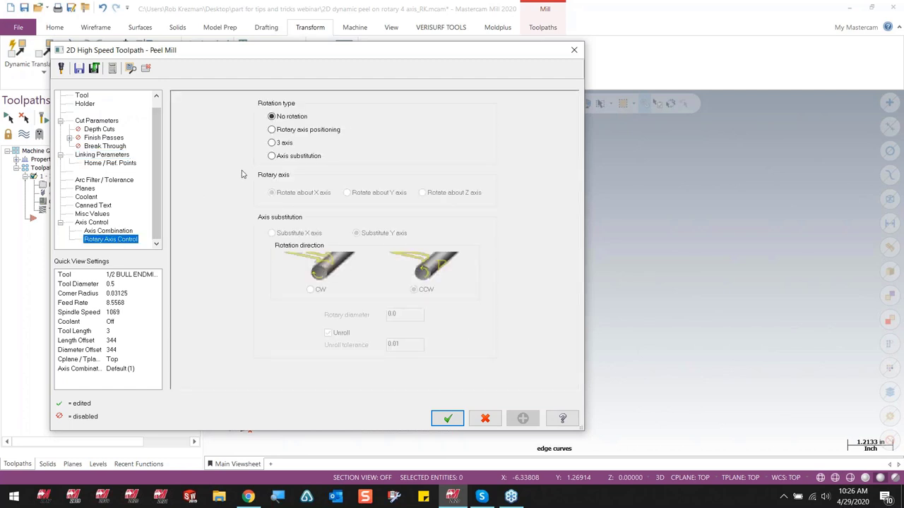
pyautogui.click(272, 156)
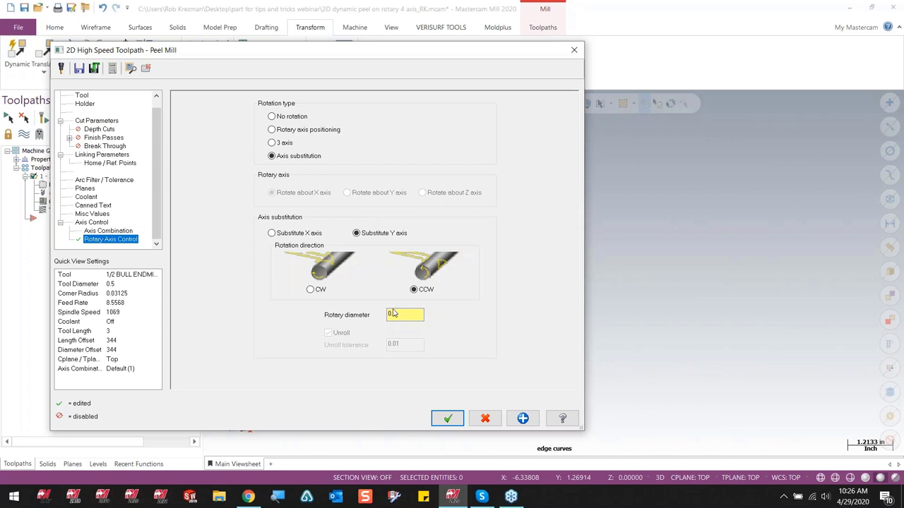
# Step: Set the rotary diameter to 1.0 from the circular arc at the cylinder's end near the dashed outline, and regenerate the toolpath
pyautogui.click(394, 314)
pyautogui.rightClick(416, 315)
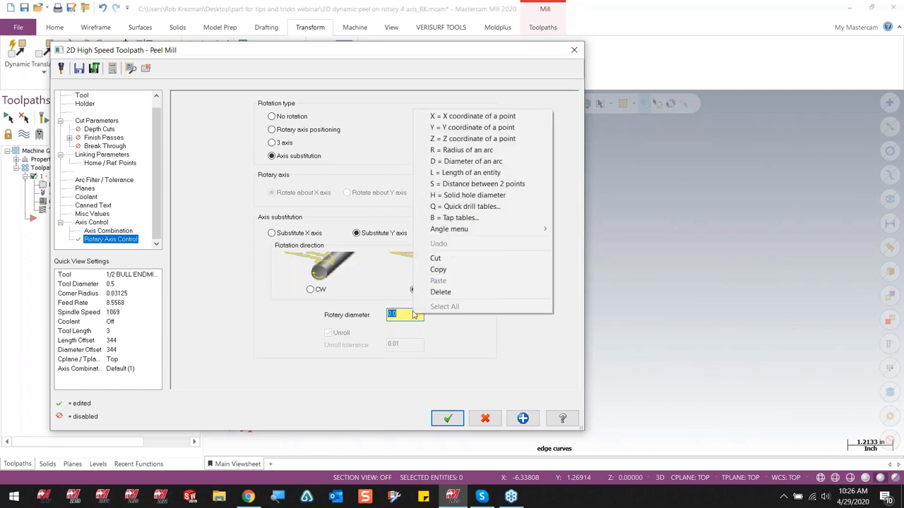
pyautogui.click(465, 161)
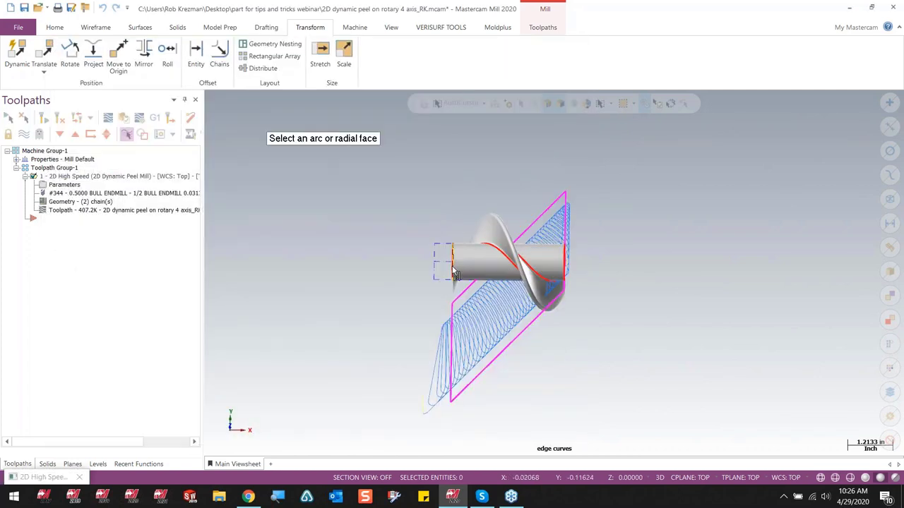
pyautogui.click(454, 267)
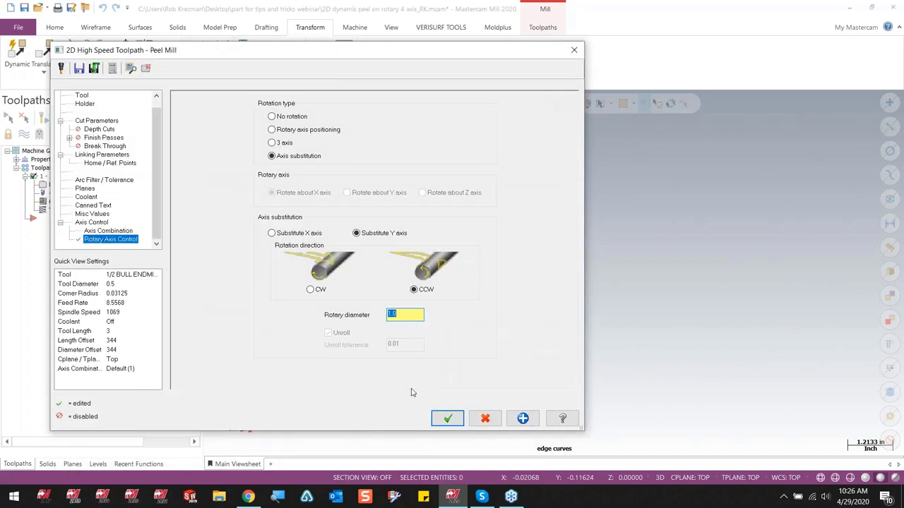
pyautogui.click(438, 421)
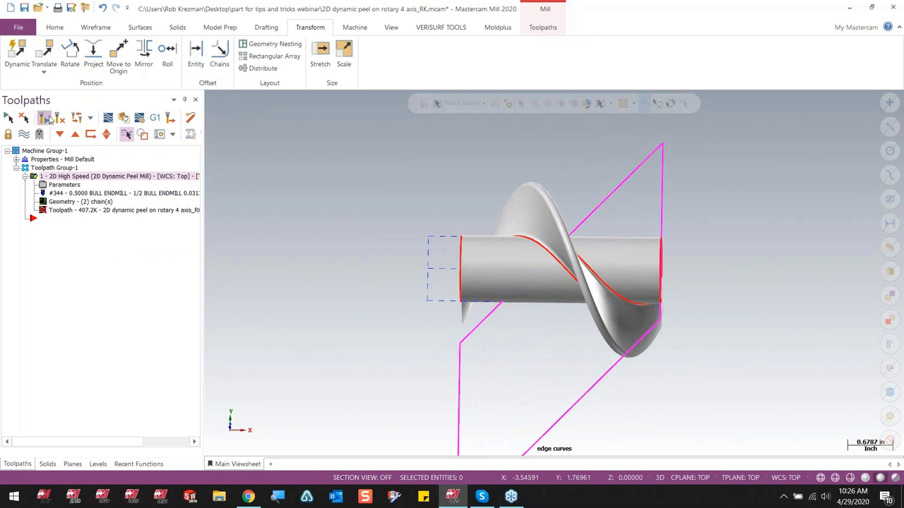
pyautogui.click(44, 118)
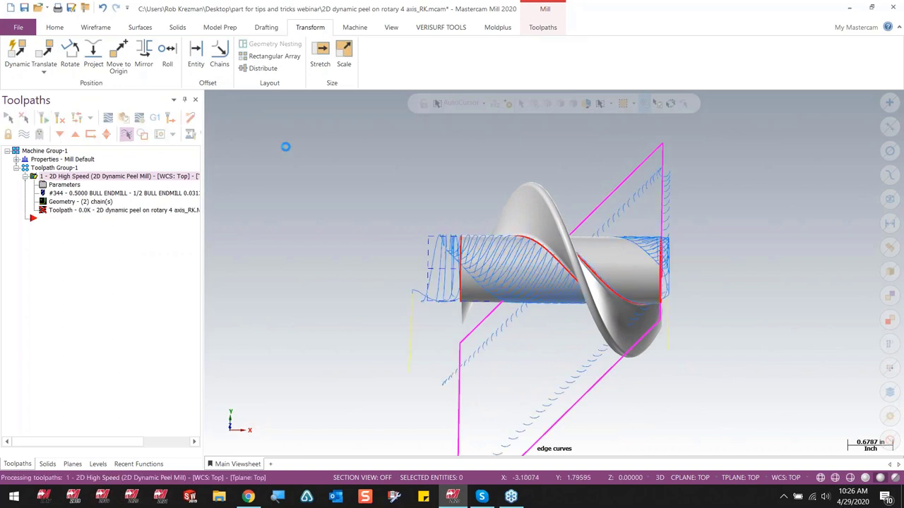
pyautogui.moveTo(377, 184); pyautogui.dragTo(375, 282, button='middle')
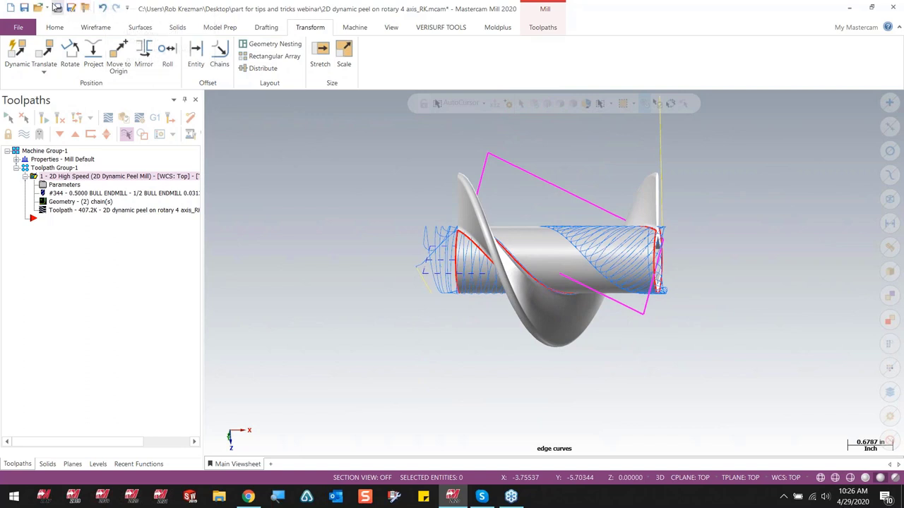
# Step: Reopen the recent file 2D dynamic peel on rotary 4 axis_RK.mcam without saving the current changes
pyautogui.click(50, 8)
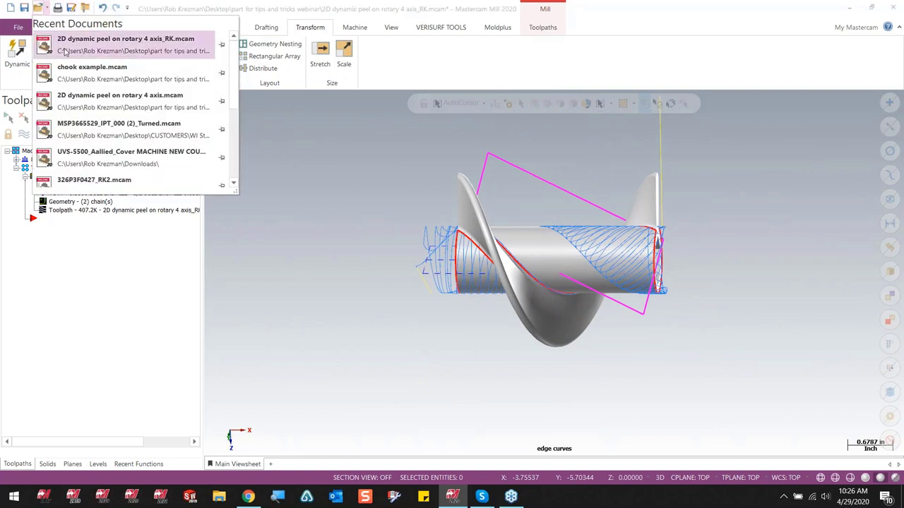
pyautogui.click(106, 98)
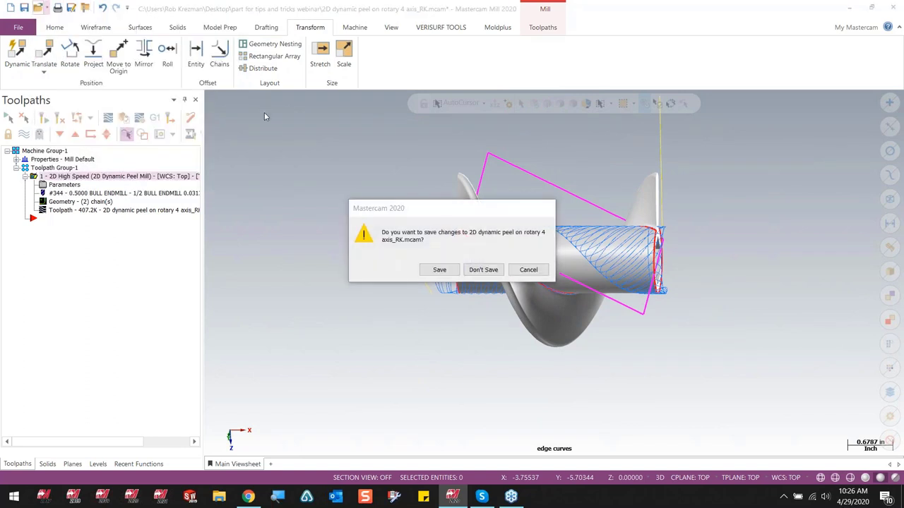
pyautogui.click(478, 269)
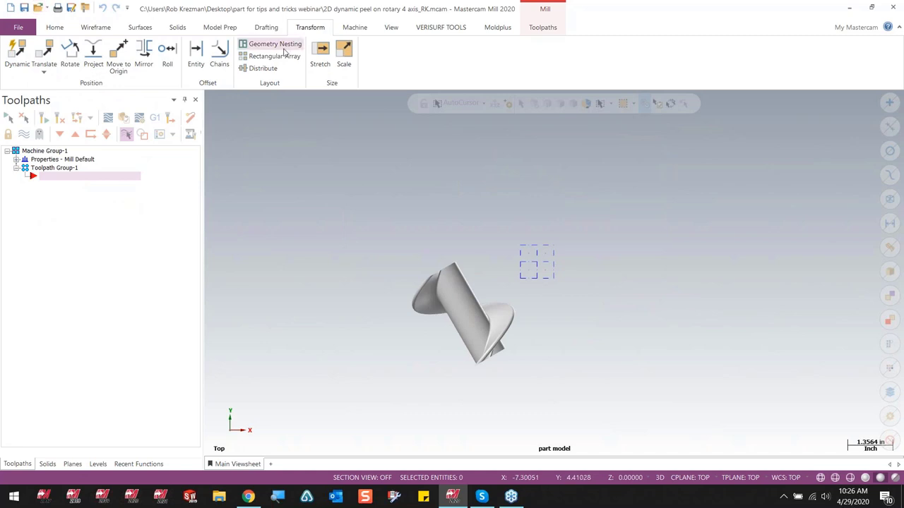
# Step: Start Align to Z and pick the helical part's solid body as the body to move
pyautogui.click(225, 26)
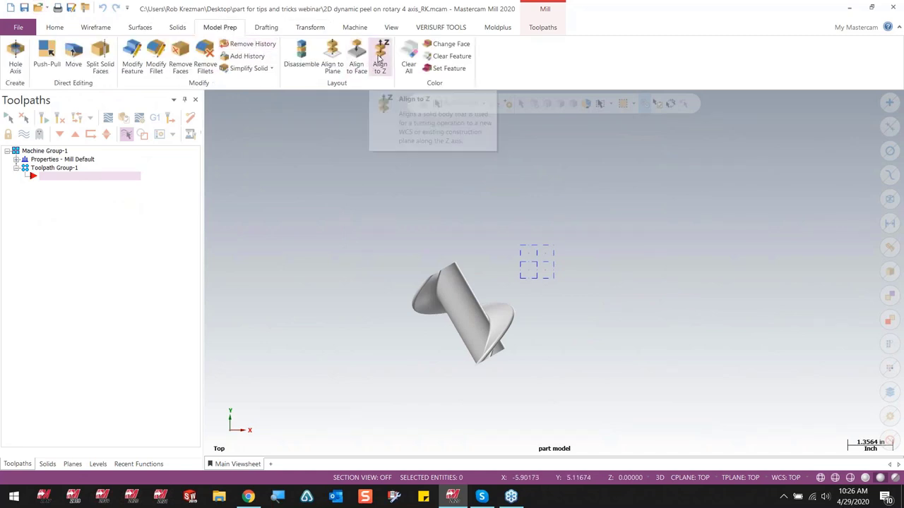
pyautogui.click(381, 64)
pyautogui.moveTo(383, 291); pyautogui.dragTo(444, 331, button='middle')
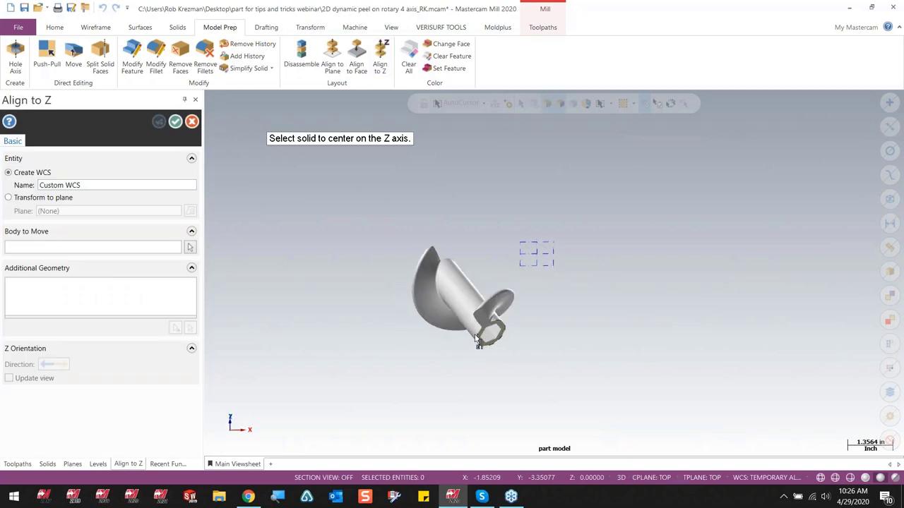
pyautogui.scroll(3, 407, 269)
pyautogui.click(407, 267)
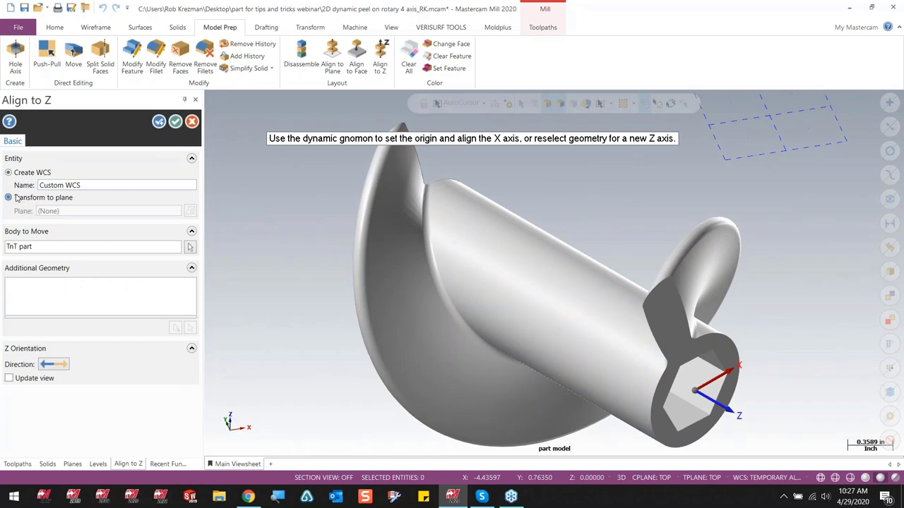
# Step: Transform the solid to the Top plane with its Z direction reversed, and apply the alignment
pyautogui.click(16, 199)
pyautogui.click(190, 211)
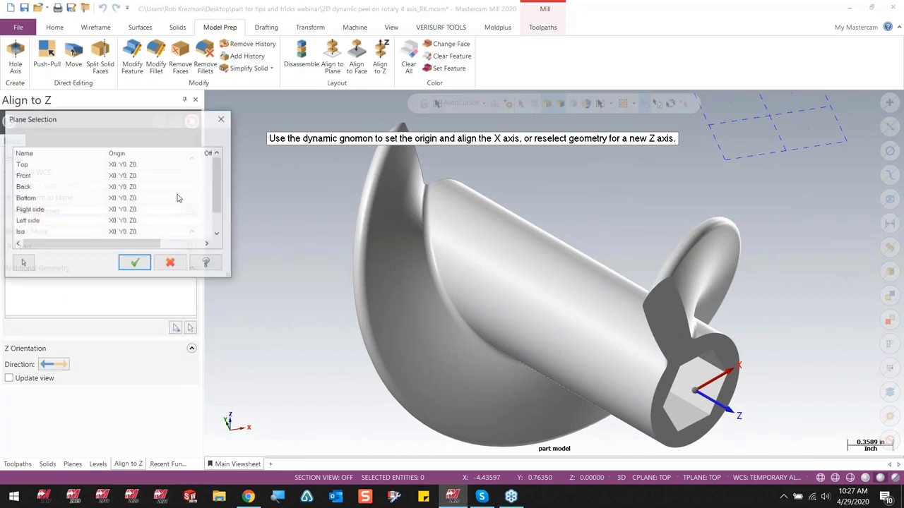
pyautogui.click(135, 263)
pyautogui.click(54, 364)
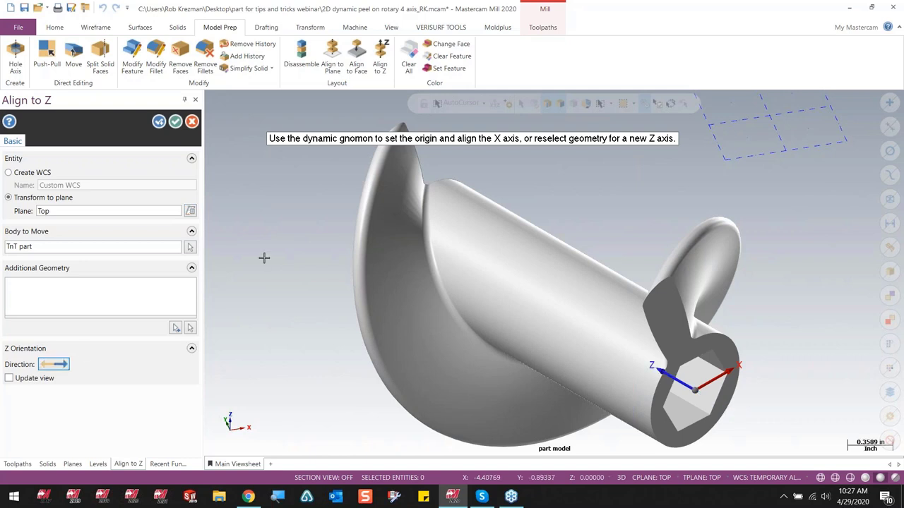
pyautogui.click(175, 122)
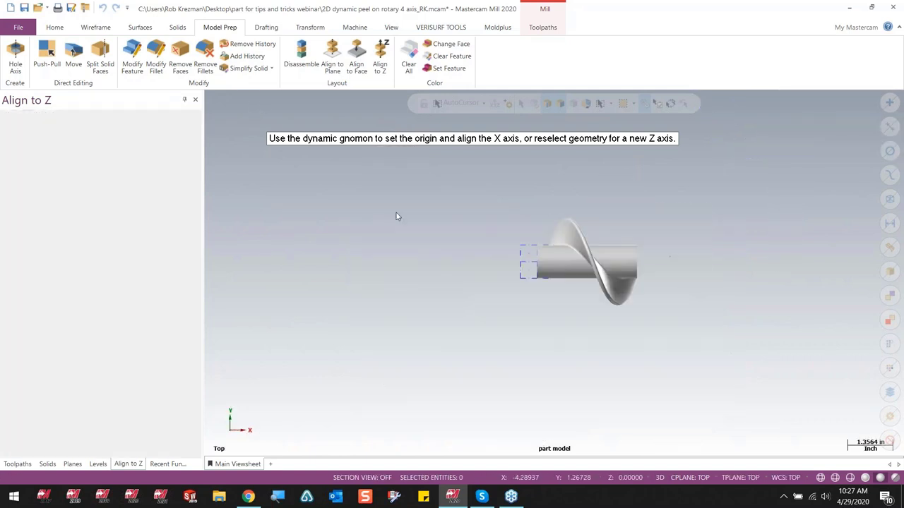
pyautogui.scroll(1, 629, 277)
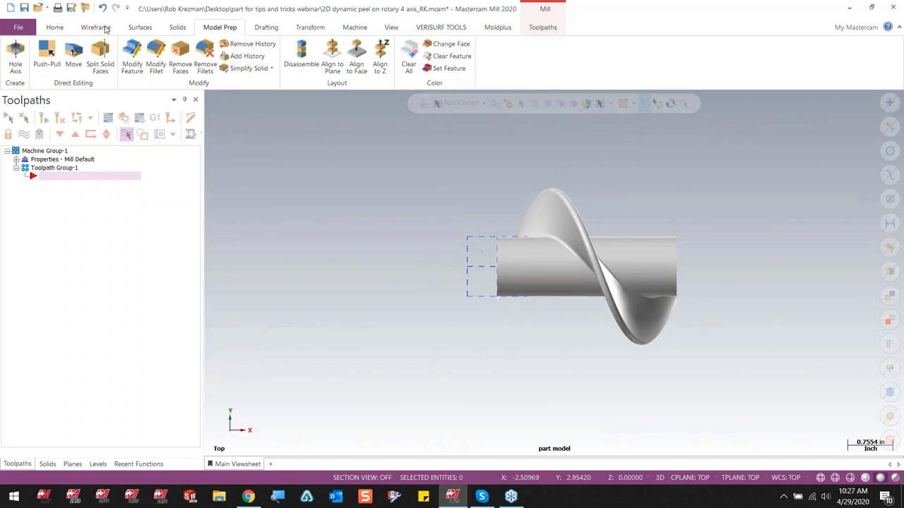
# Step: Create a new level 2 named "edge curves" and keep it as the main level
pyautogui.click(98, 464)
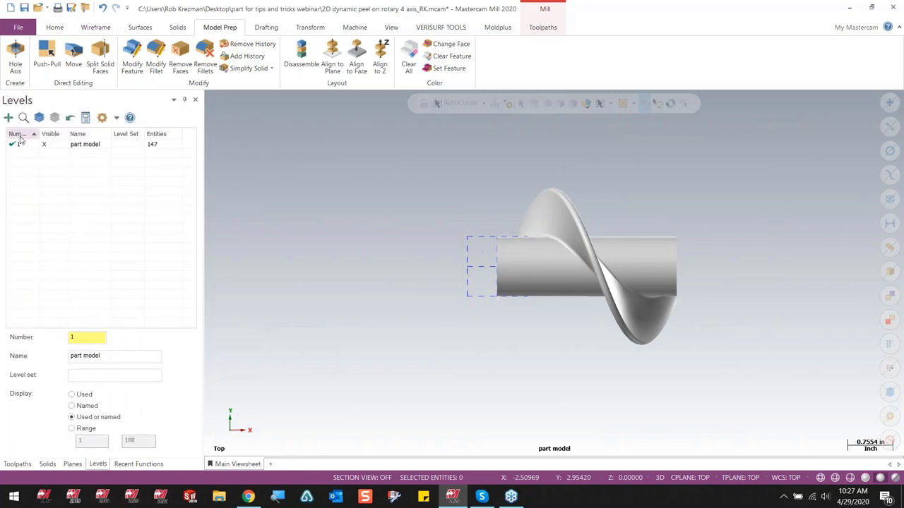
pyautogui.click(9, 117)
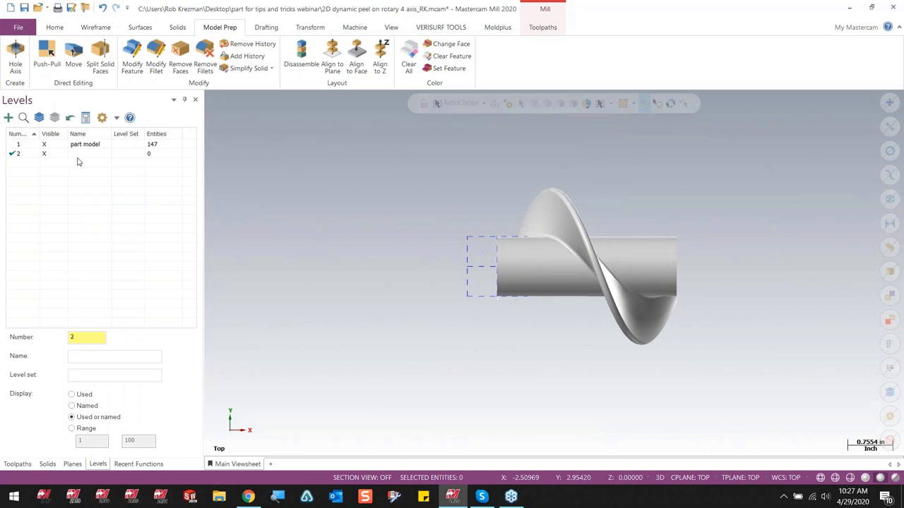
pyautogui.click(90, 355)
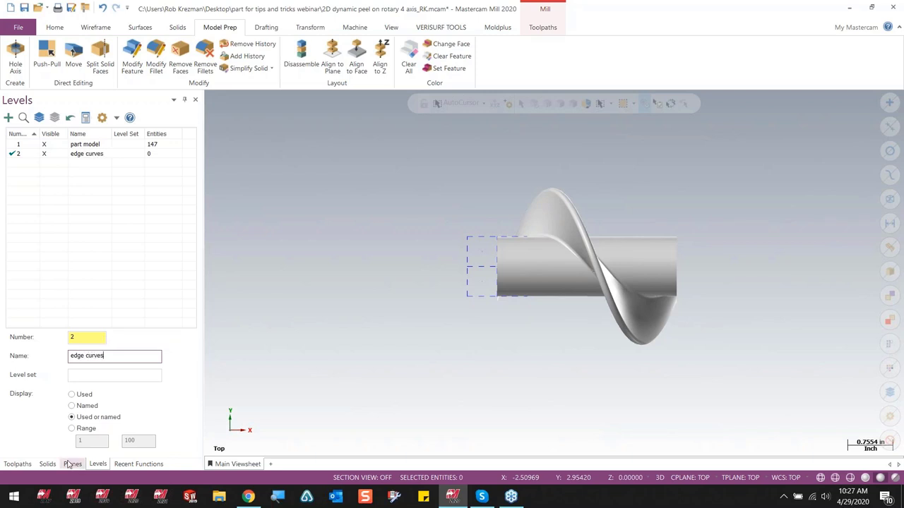
pyautogui.click(16, 464)
# Step: Create Curve One Edge curves along the helix root edges and around both circular end edges of the cylinder
pyautogui.scroll(2, 511, 228)
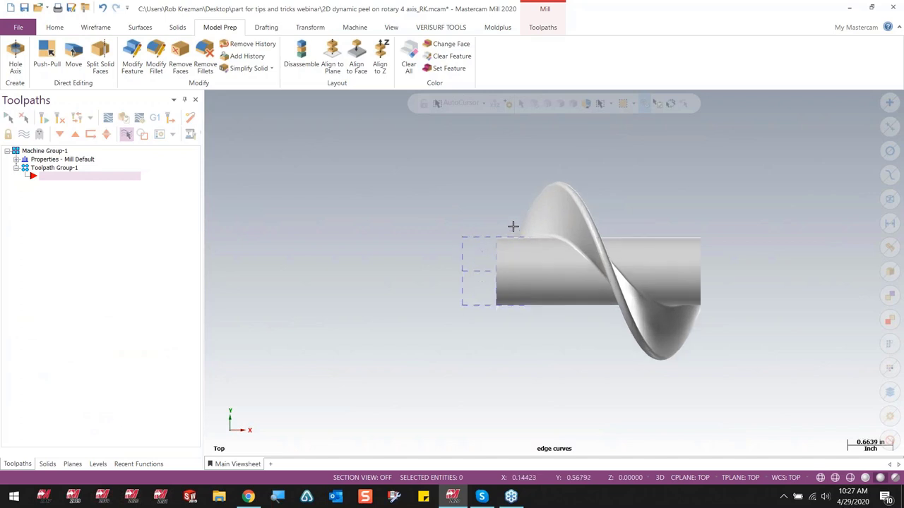
pyautogui.click(95, 27)
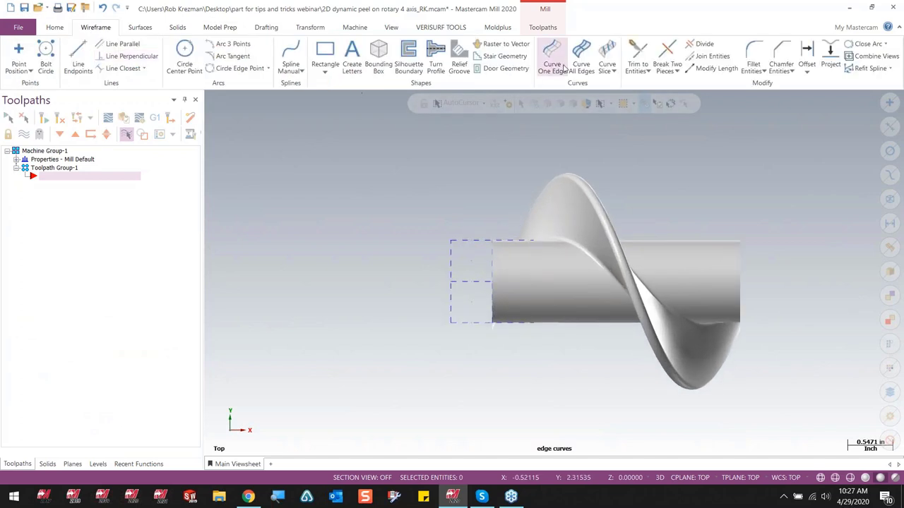
pyautogui.click(553, 56)
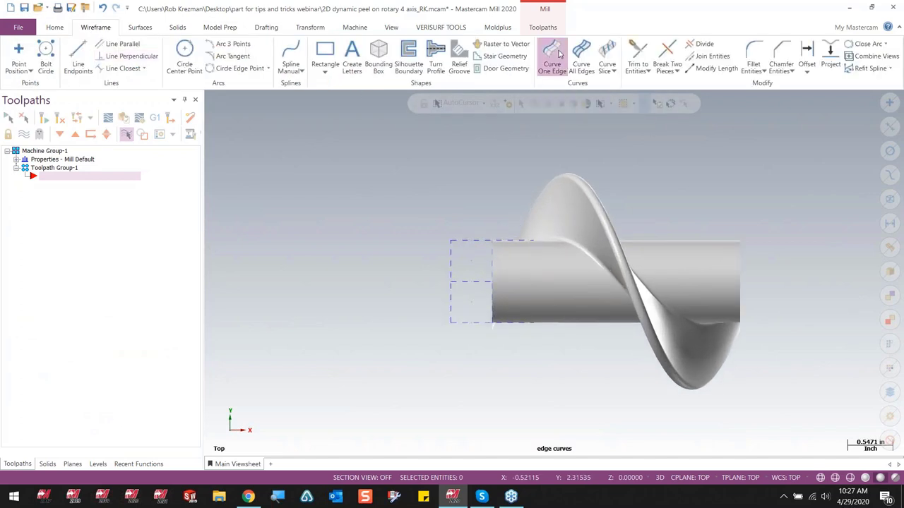
pyautogui.click(608, 280)
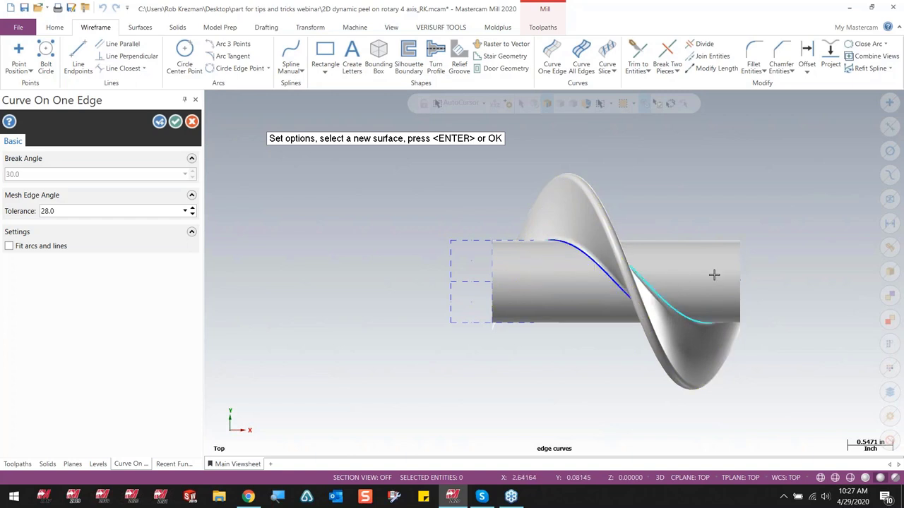
pyautogui.moveTo(729, 281); pyautogui.dragTo(716, 275, button='middle')
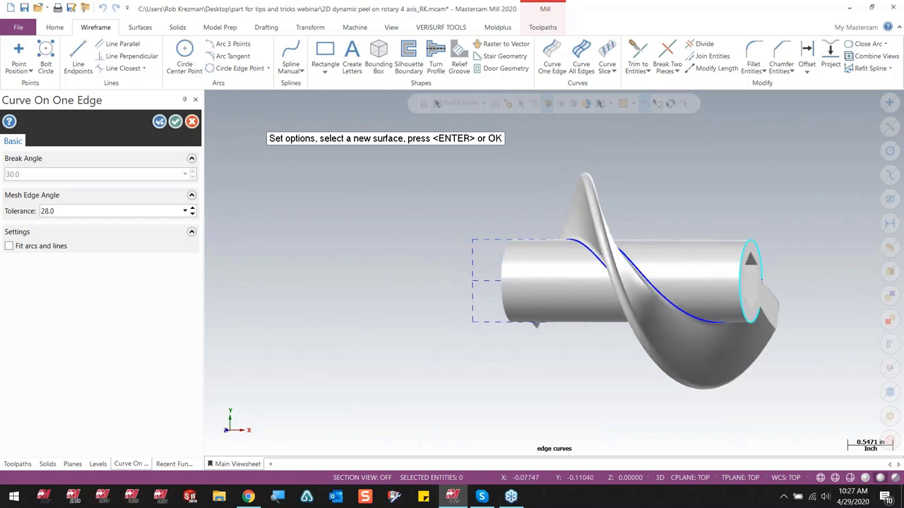
pyautogui.click(503, 290)
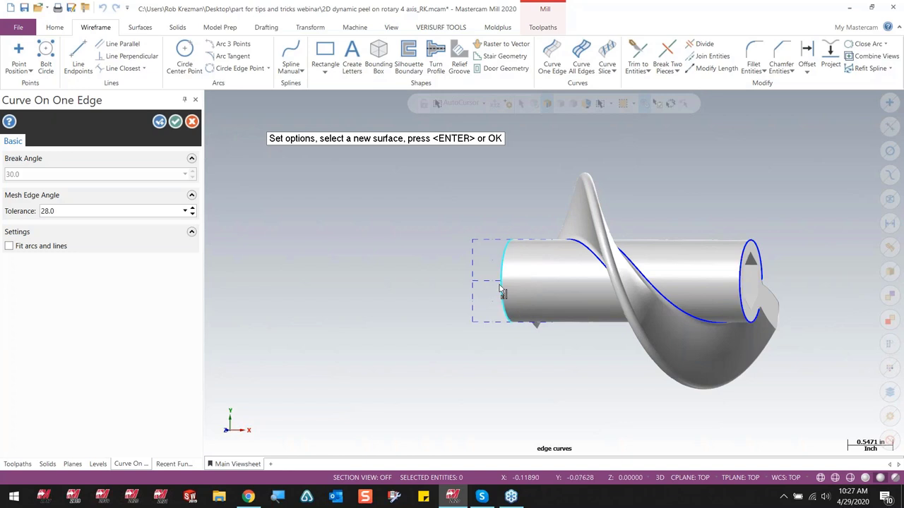
pyautogui.click(175, 121)
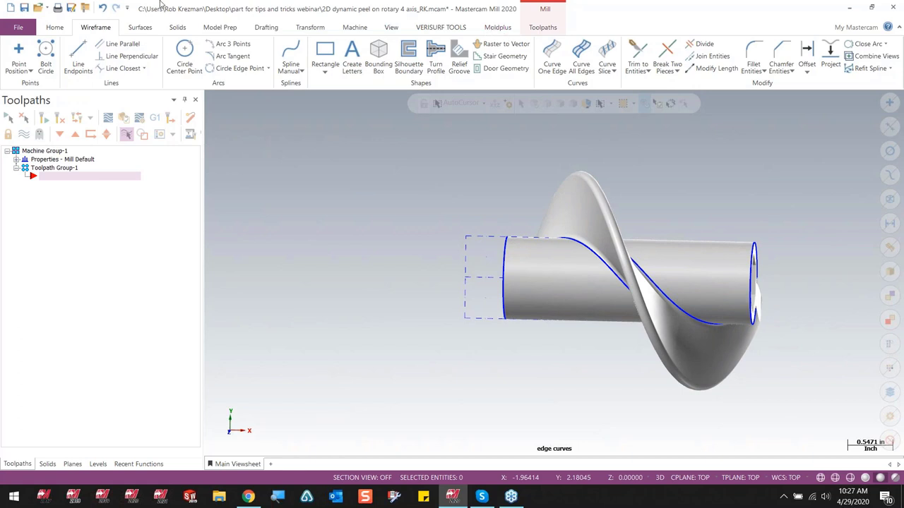
# Step: Start the Roll transform as an Unroll copy and chain the helix and circular edge curves on the cylinder
pyautogui.click(305, 28)
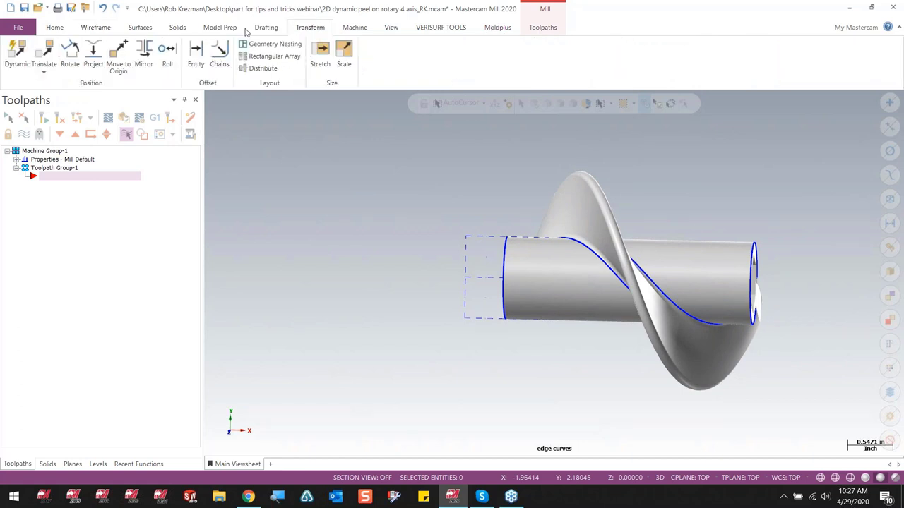
pyautogui.click(174, 50)
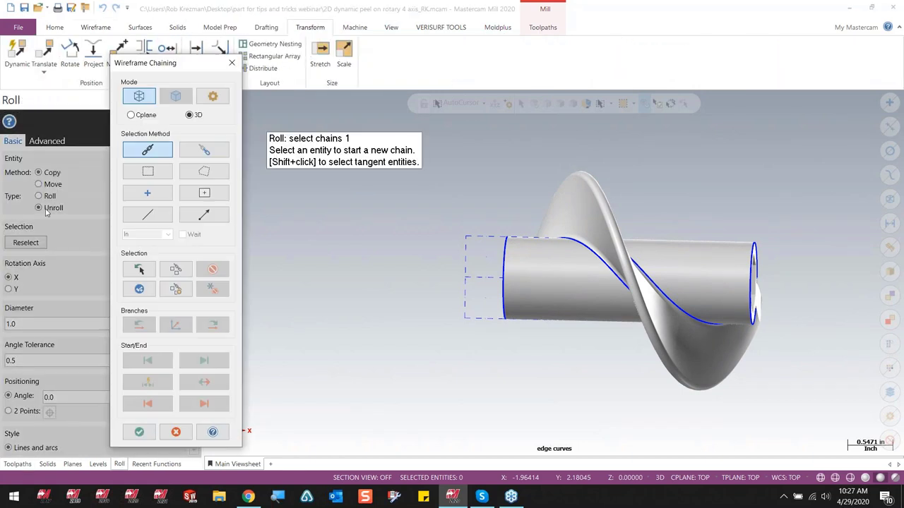
pyautogui.moveTo(692, 288)
pyautogui.mouseDown(button='middle')
pyautogui.moveTo(702, 276)
pyautogui.moveTo(686, 299)
pyautogui.mouseUp(button='middle')
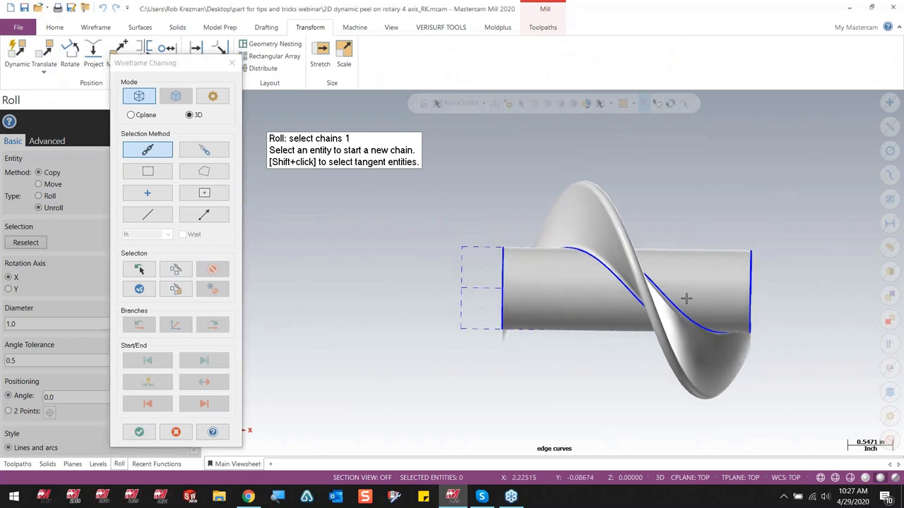
pyautogui.click(727, 329)
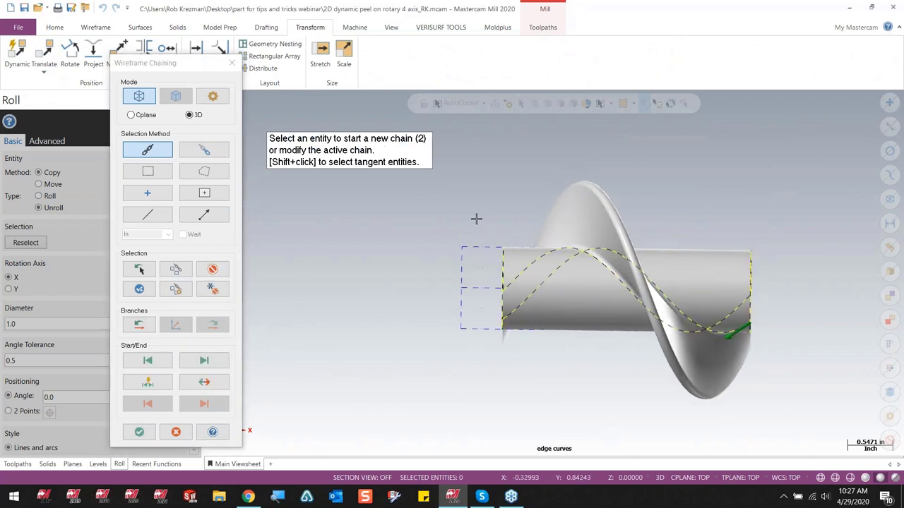
pyautogui.click(139, 432)
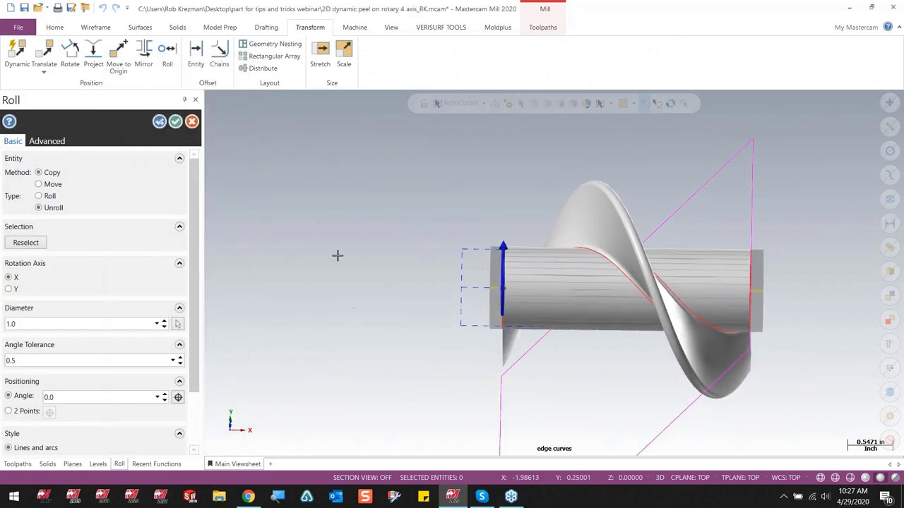
# Step: Set the unroll positioning angle to 270 degrees, keep lines and arcs about the X axis, and apply the unroll
pyautogui.scroll(-3, 337, 255)
pyautogui.scroll(-2, 194, 270)
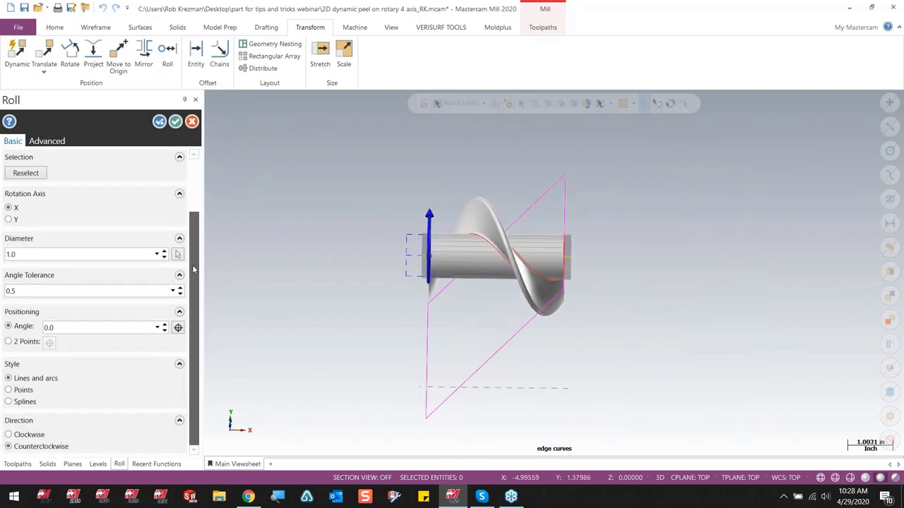
pyautogui.moveTo(324, 299); pyautogui.dragTo(252, 261, button='middle')
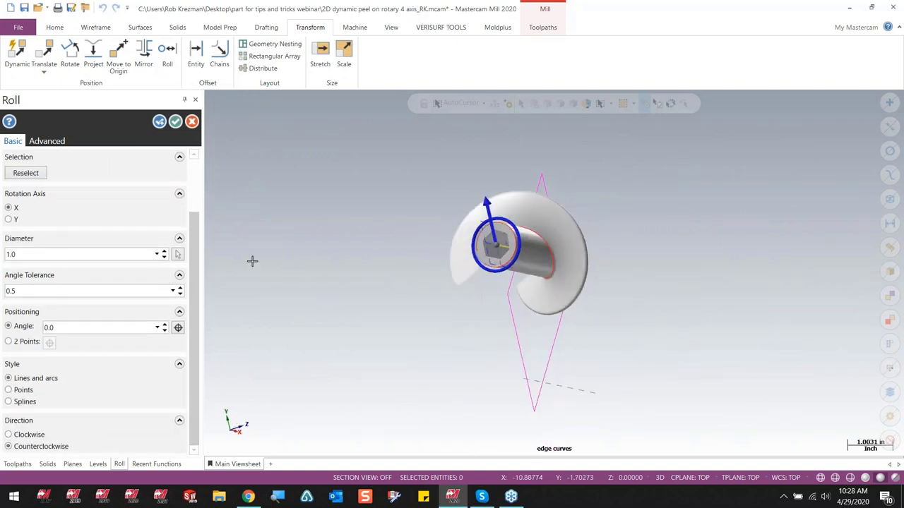
pyautogui.click(82, 329)
pyautogui.press('Return')
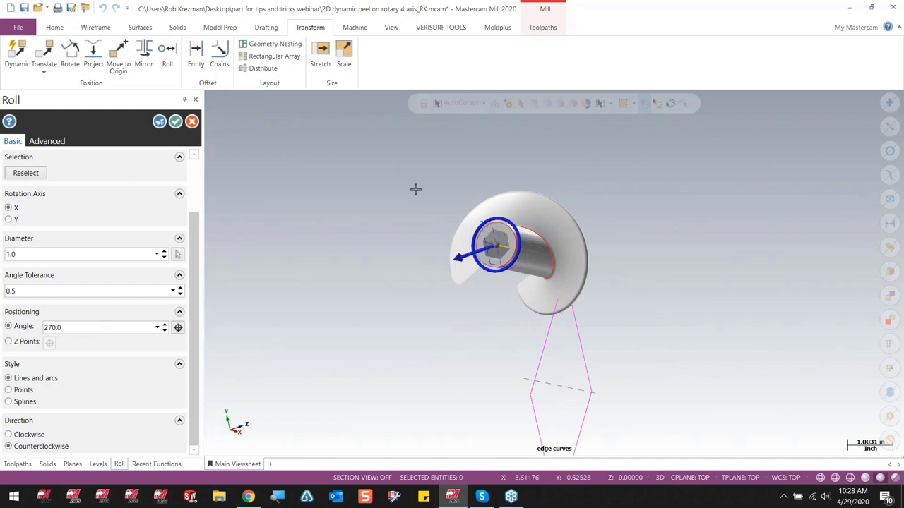
pyautogui.moveTo(415, 189); pyautogui.dragTo(526, 166, button='middle')
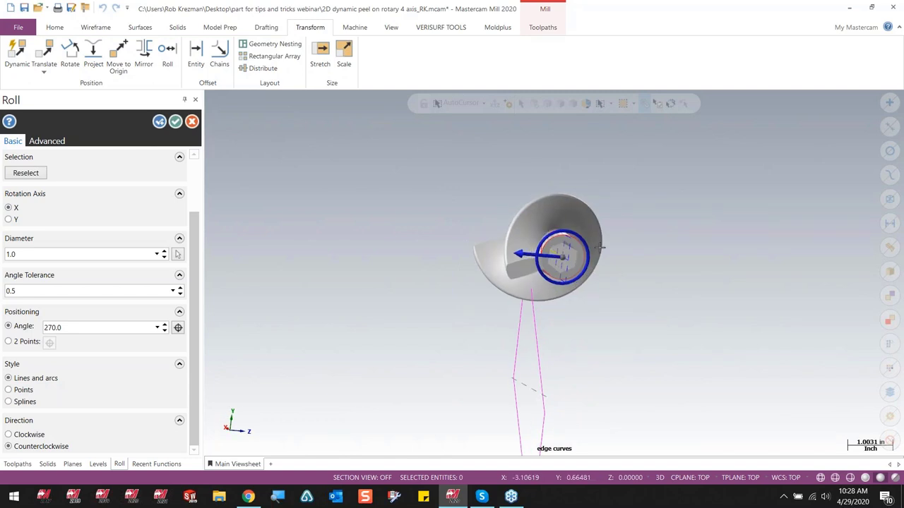
pyautogui.moveTo(373, 168); pyautogui.dragTo(249, 160, button='middle')
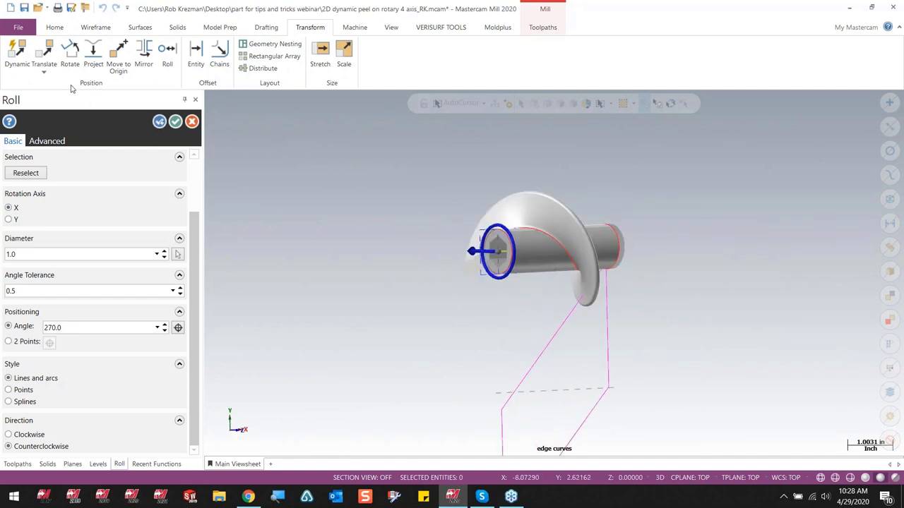
pyautogui.moveTo(535, 231); pyautogui.dragTo(593, 154, button='middle')
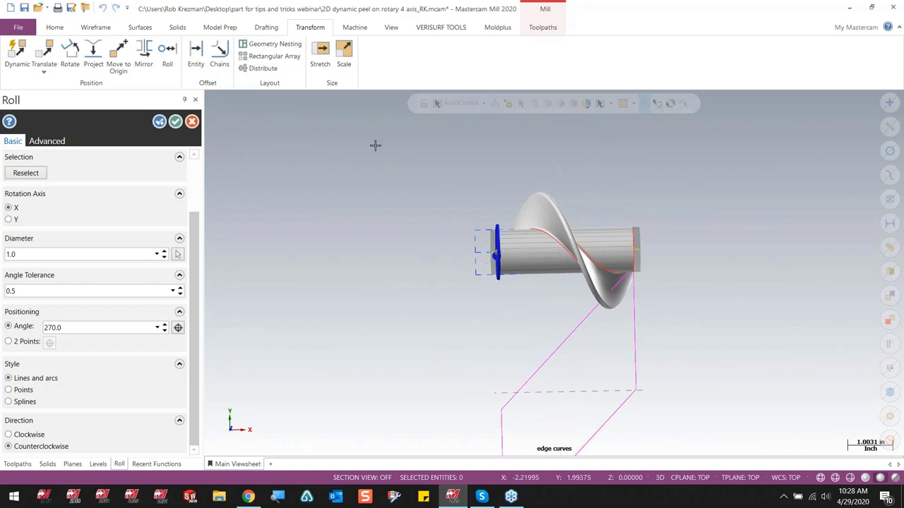
pyautogui.click(175, 121)
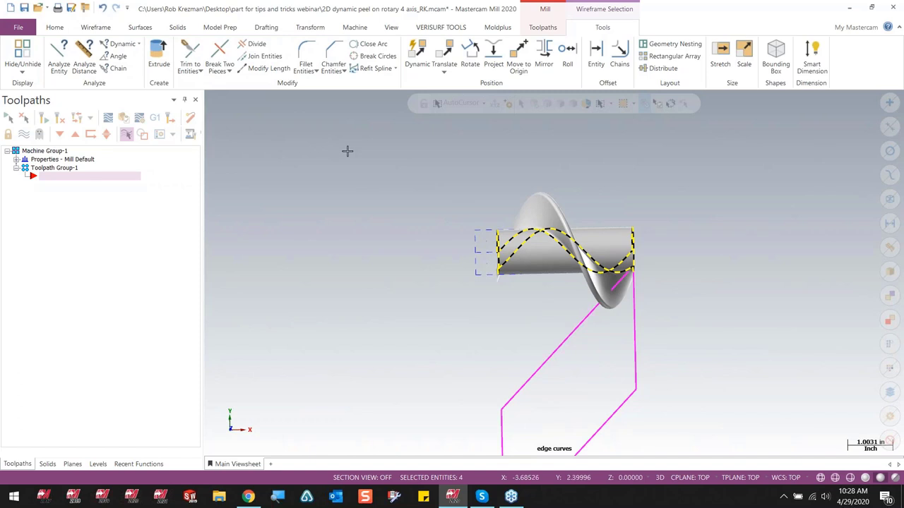
# Step: Start a Peel Mill toolpath and chain the unrolled outline's two slanted sides in the same direction: the single lower line and the segmented upper side
pyautogui.scroll(-3, 403, 153)
pyautogui.scroll(2, 440, 339)
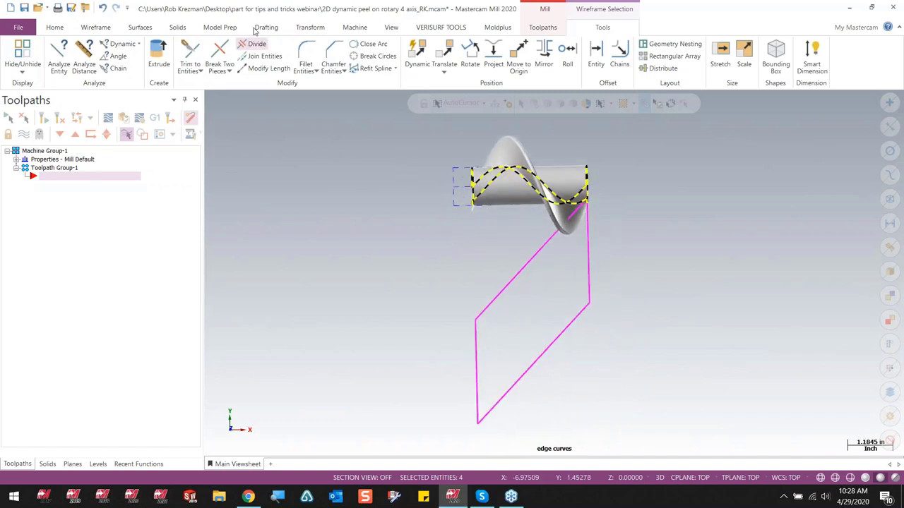
pyautogui.click(533, 29)
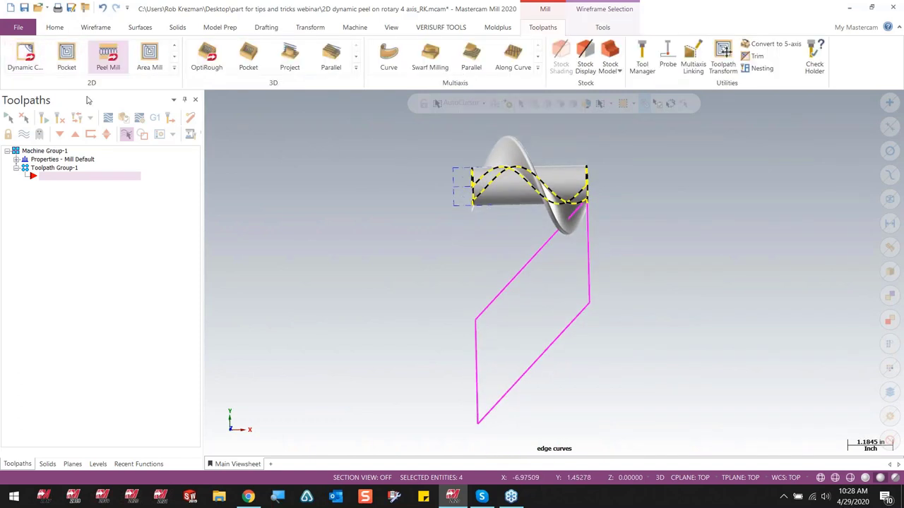
pyautogui.click(108, 56)
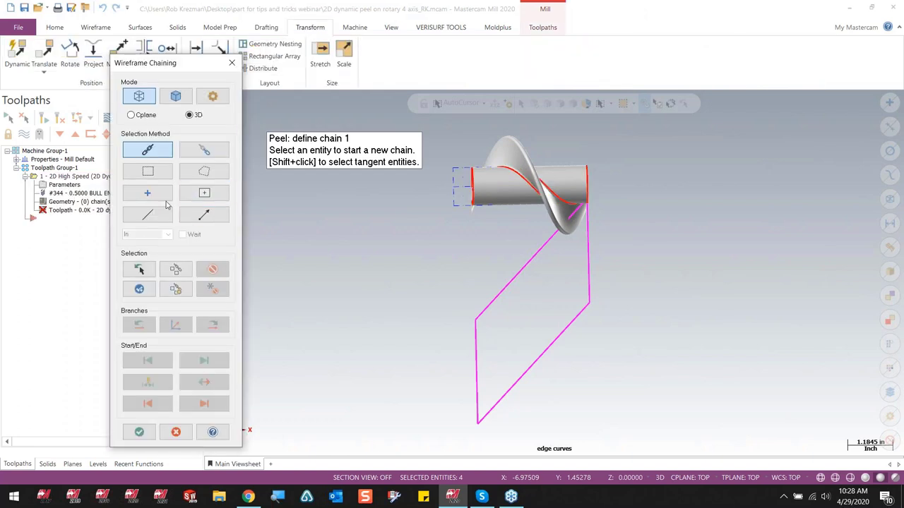
pyautogui.click(147, 215)
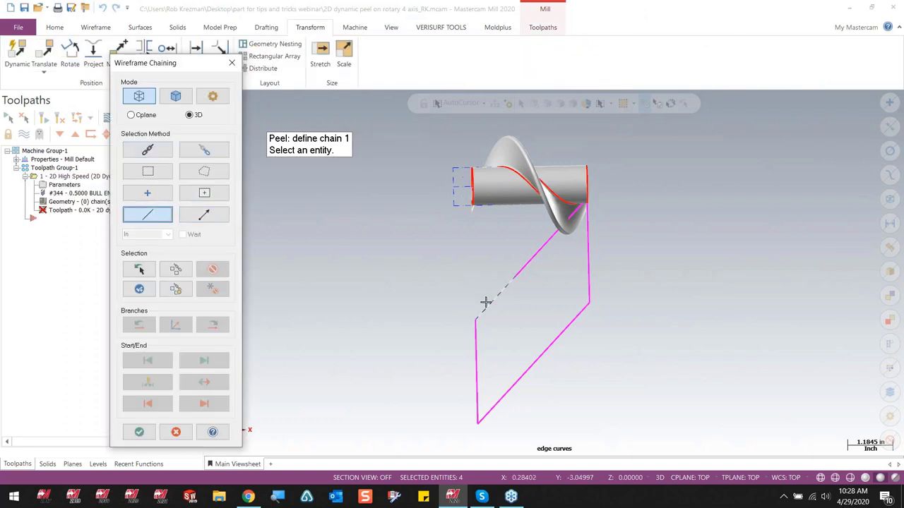
pyautogui.click(484, 410)
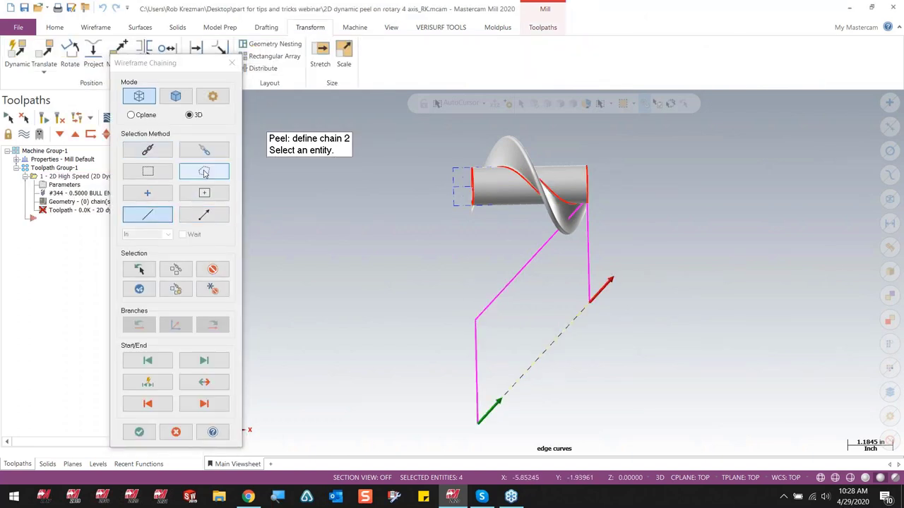
pyautogui.click(204, 150)
pyautogui.click(482, 313)
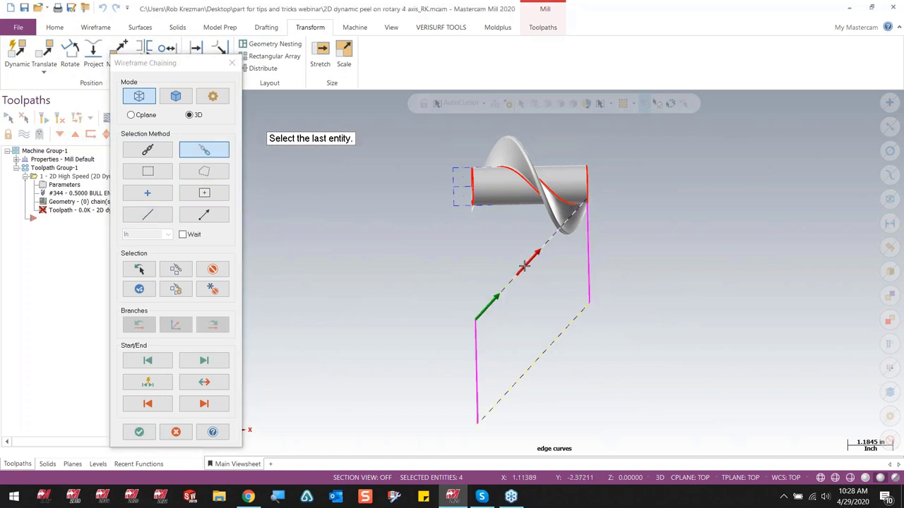
pyautogui.click(539, 251)
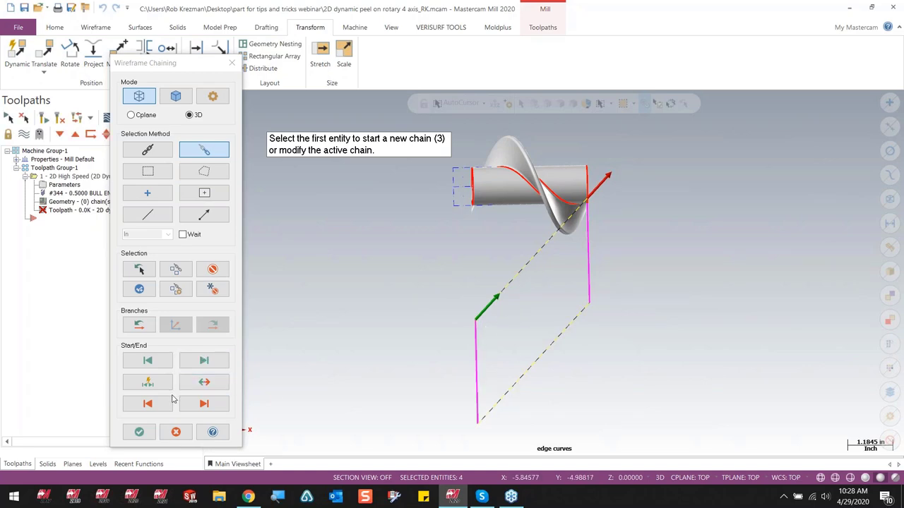
pyautogui.click(139, 431)
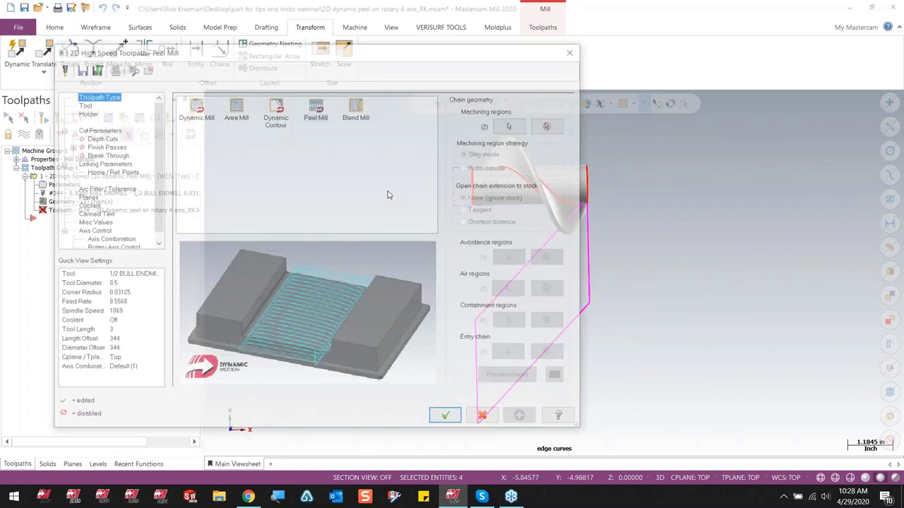
# Step: Set the peel mill's rotary axis control to axis substitution for Y, CCW, with a rotary diameter of 1.0, and generate the toolpath
pyautogui.click(82, 104)
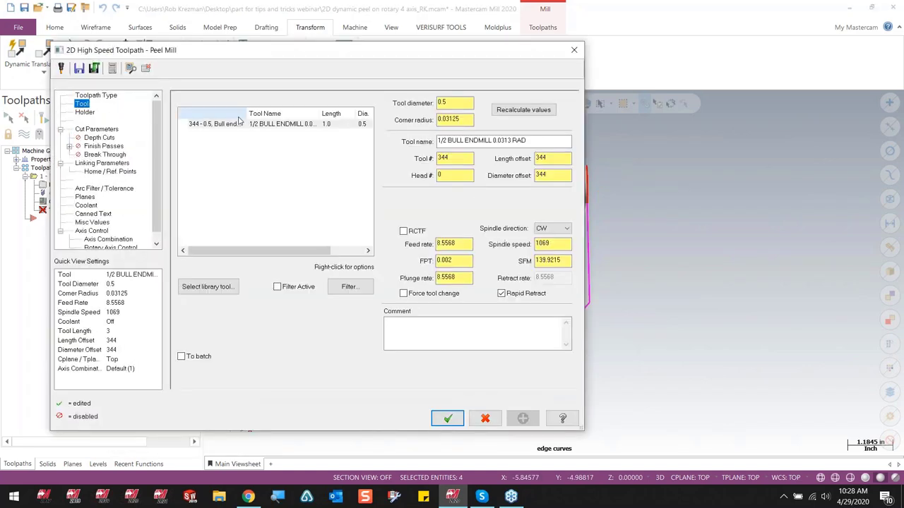
pyautogui.click(97, 130)
pyautogui.scroll(-1, 99, 207)
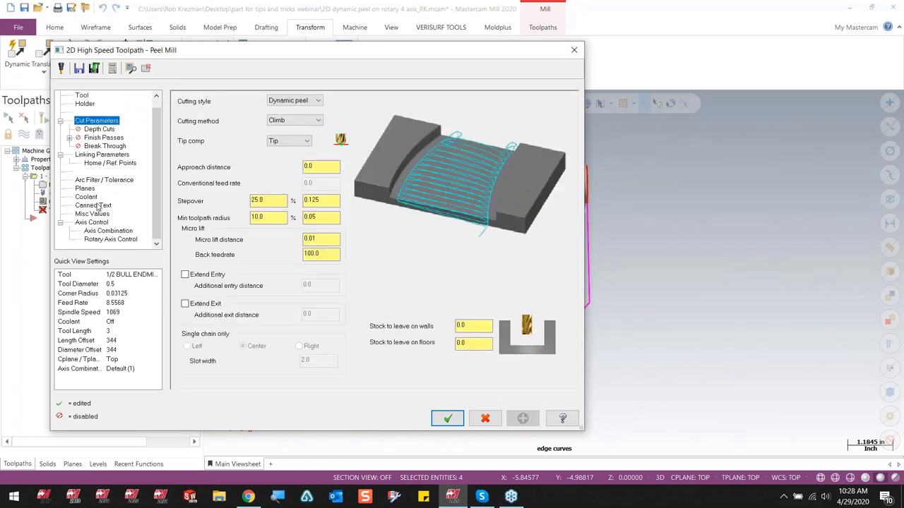
pyautogui.click(107, 240)
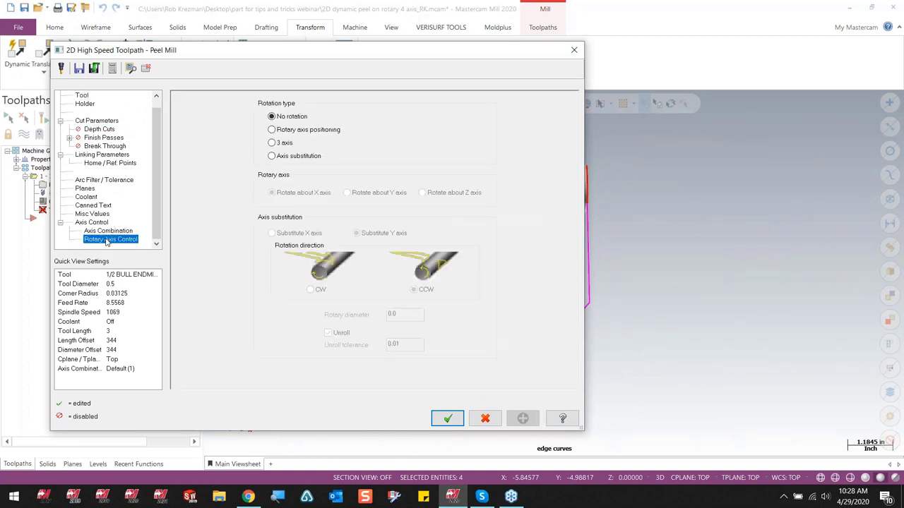
pyautogui.click(271, 156)
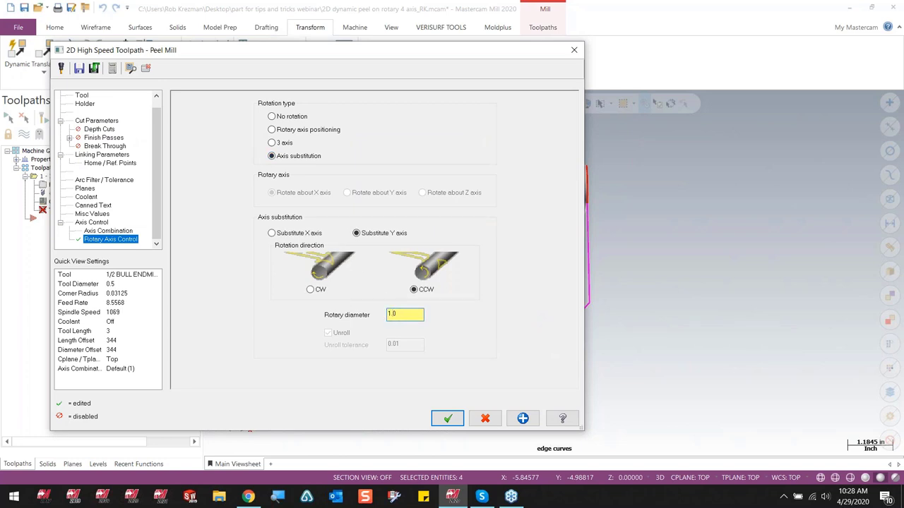
pyautogui.click(448, 419)
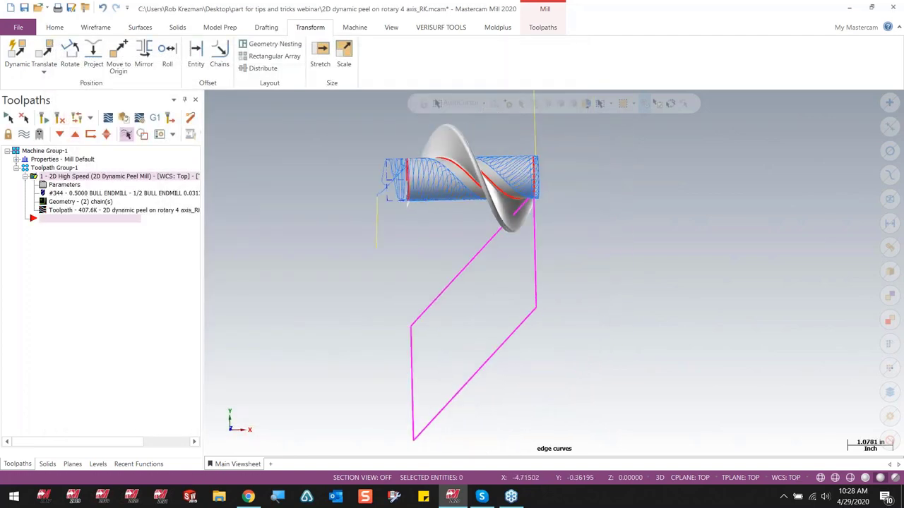
pyautogui.scroll(5, 461, 159)
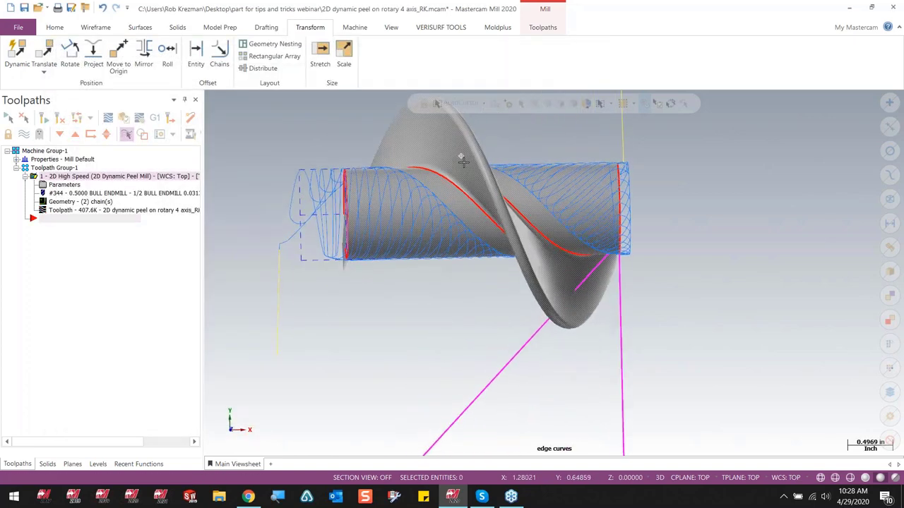
pyautogui.moveTo(460, 159); pyautogui.dragTo(579, 233, button='middle')
pyautogui.scroll(-3, 594, 358)
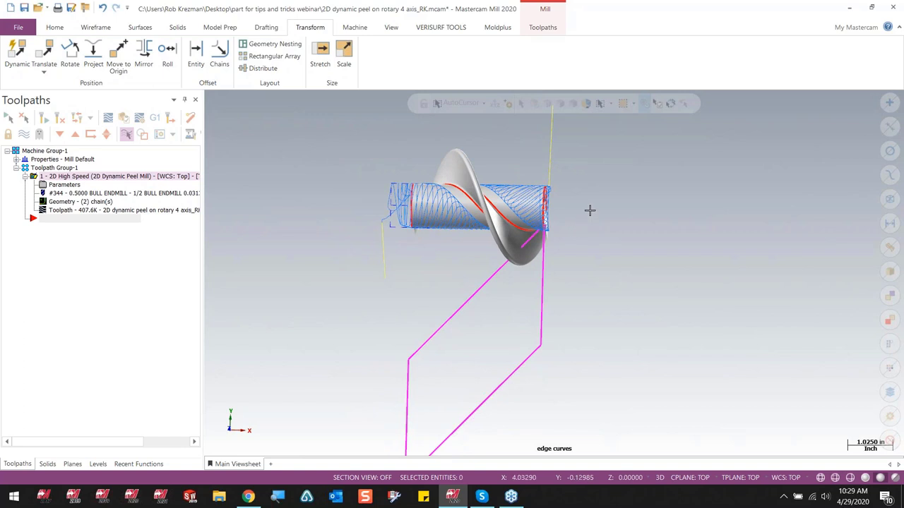
# Step: Create level 3 and name it unrolled
pyautogui.click(97, 464)
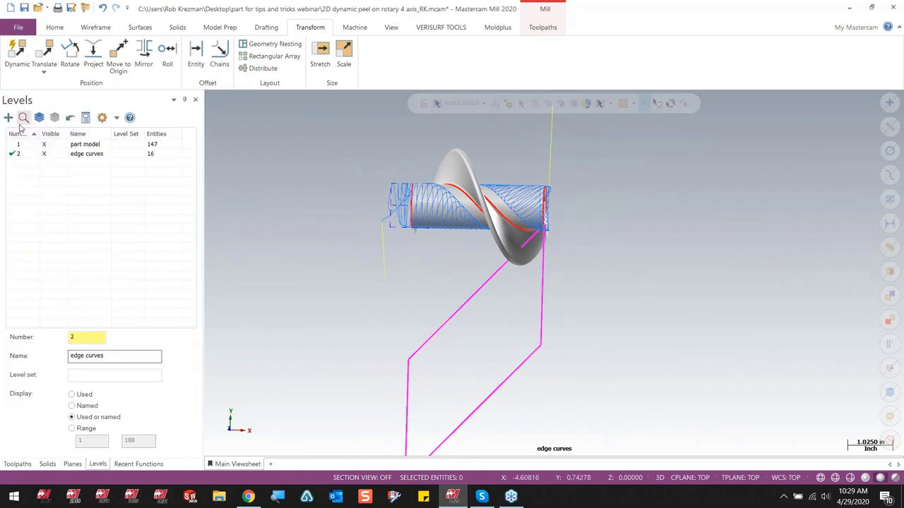
pyautogui.click(8, 117)
pyautogui.click(87, 164)
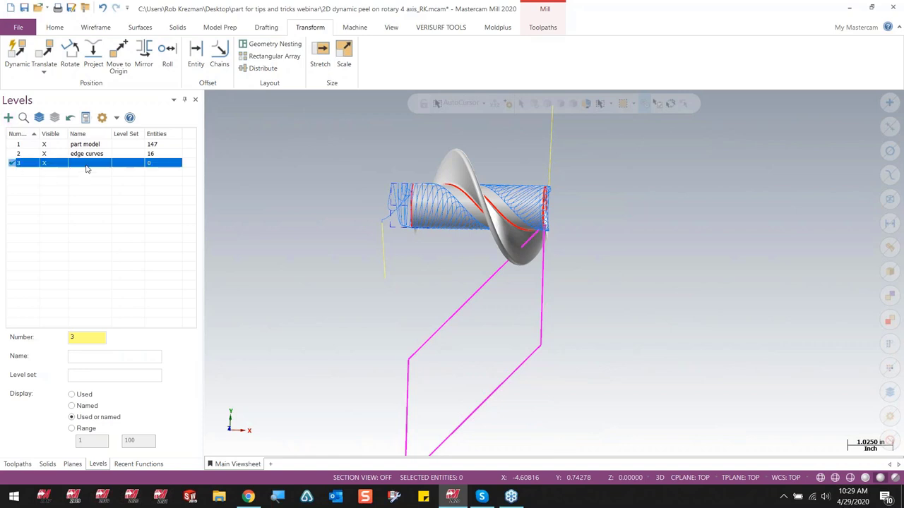
pyautogui.click(77, 357)
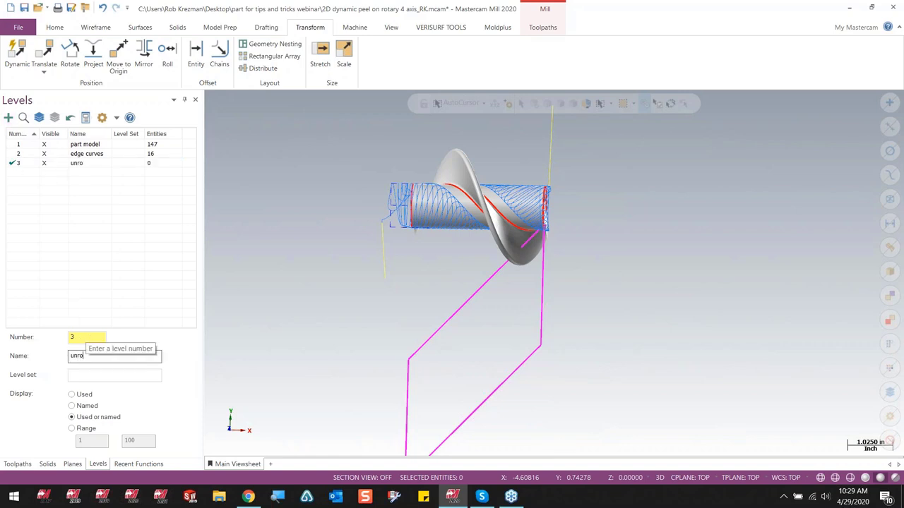
pyautogui.rightClick(92, 338)
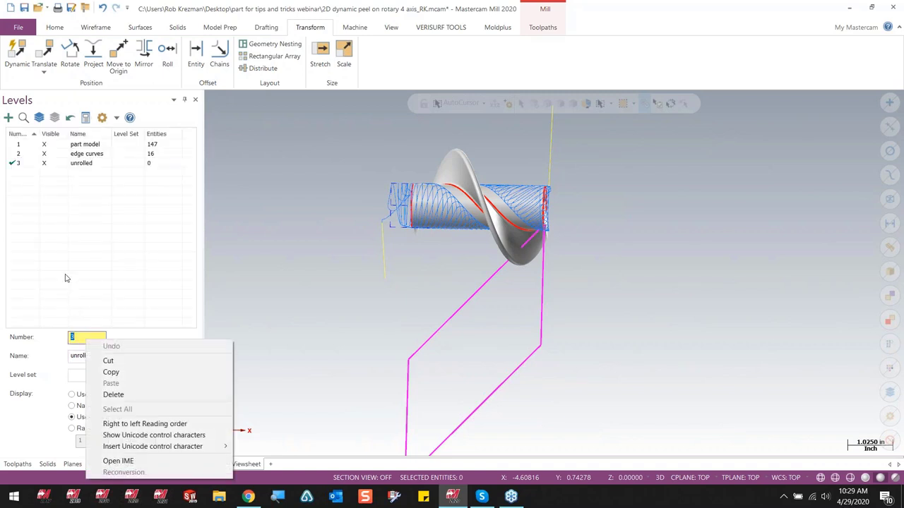
pyautogui.click(78, 250)
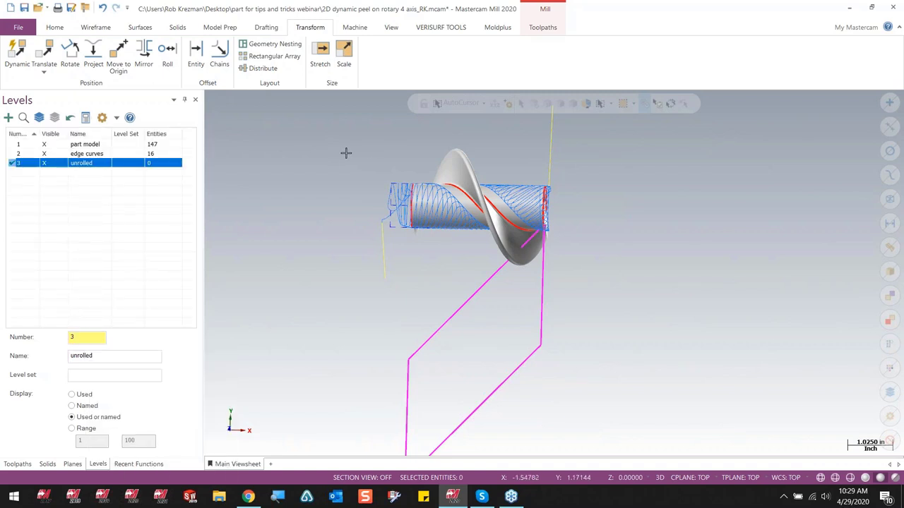
pyautogui.click(346, 153)
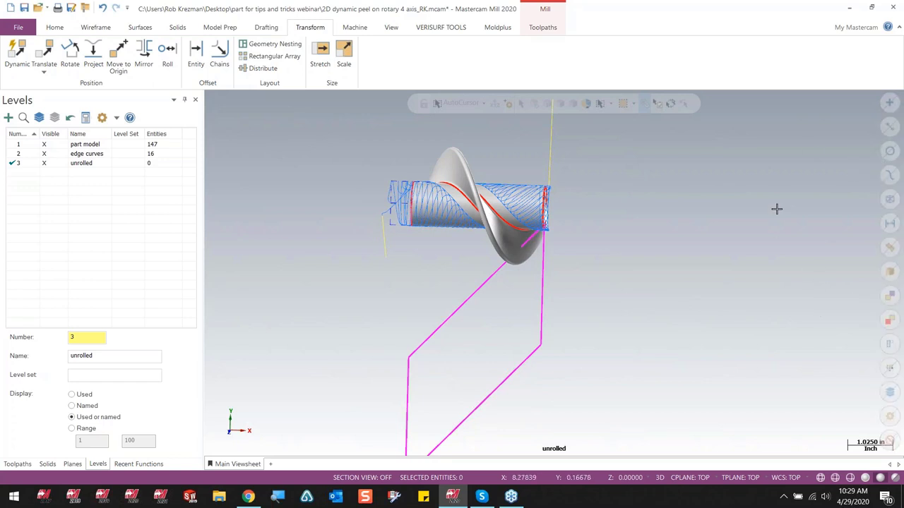
# Step: Select all result entities of the unroll and move them to the active level, unrolled
pyautogui.click(891, 296)
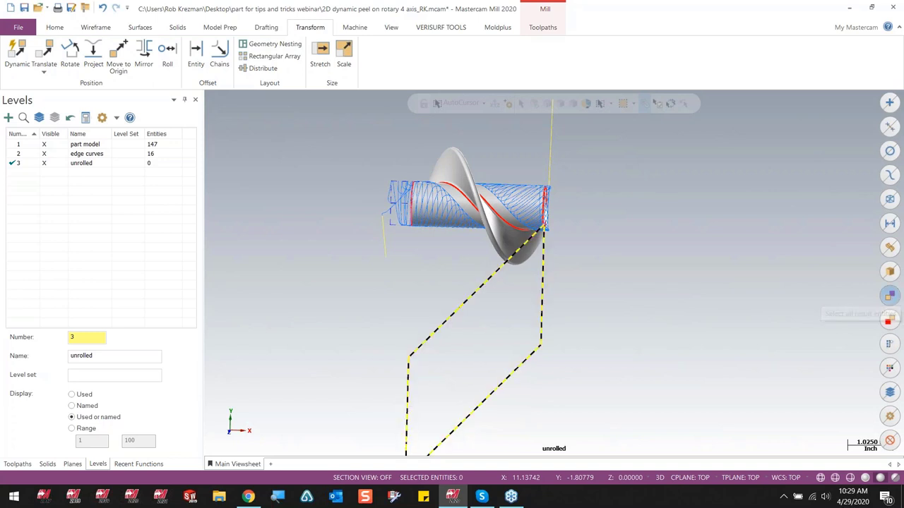
pyautogui.rightClick(699, 212)
pyautogui.press('Escape')
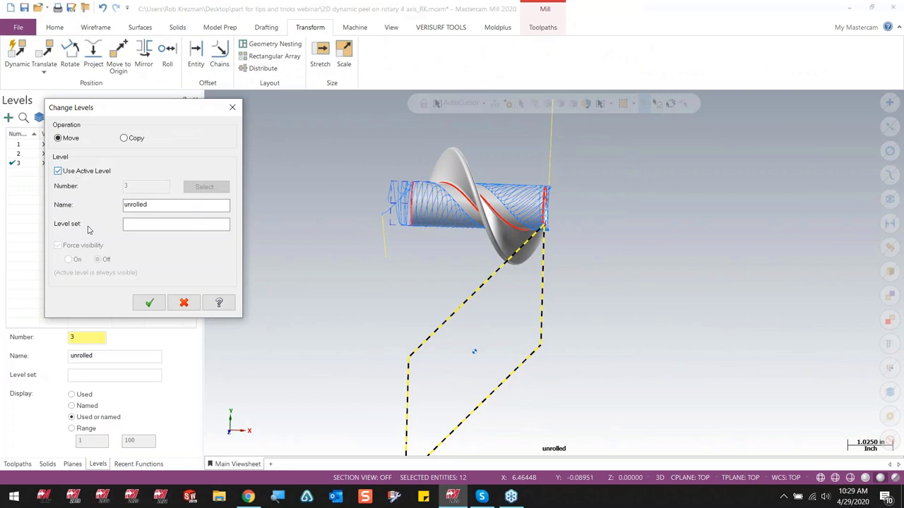
pyautogui.click(149, 303)
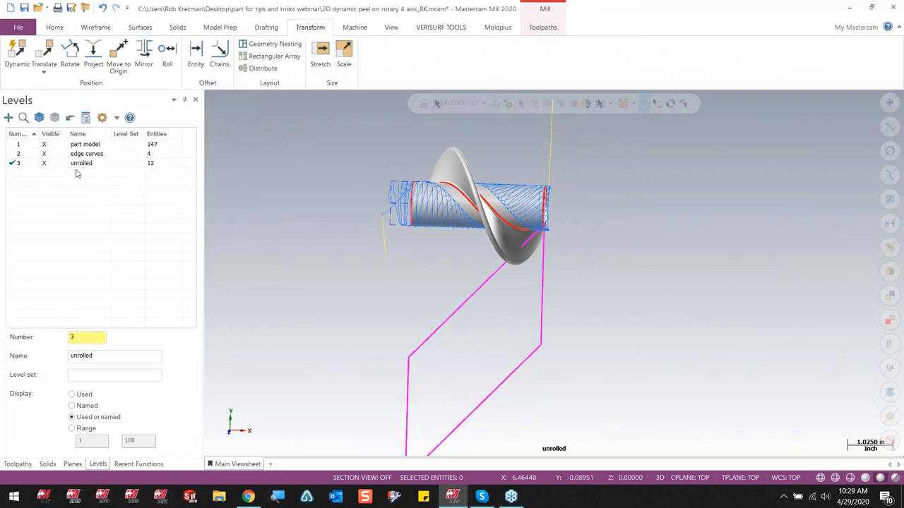
# Step: Make level 1, part model, the active level and hide the unrolled level
pyautogui.click(19, 145)
pyautogui.click(45, 164)
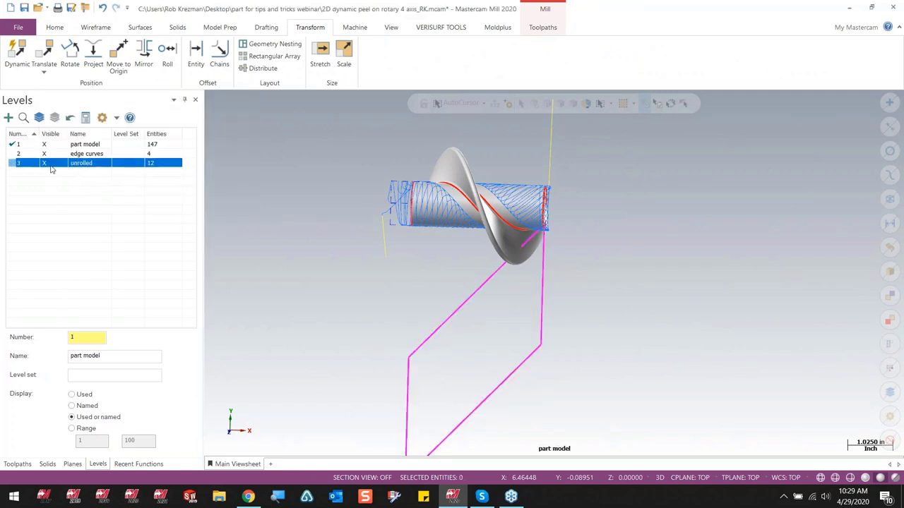
pyautogui.moveTo(306, 213); pyautogui.dragTo(325, 200, button='middle')
pyautogui.scroll(4, 384, 174)
pyautogui.moveTo(407, 161); pyautogui.dragTo(410, 262, button='middle')
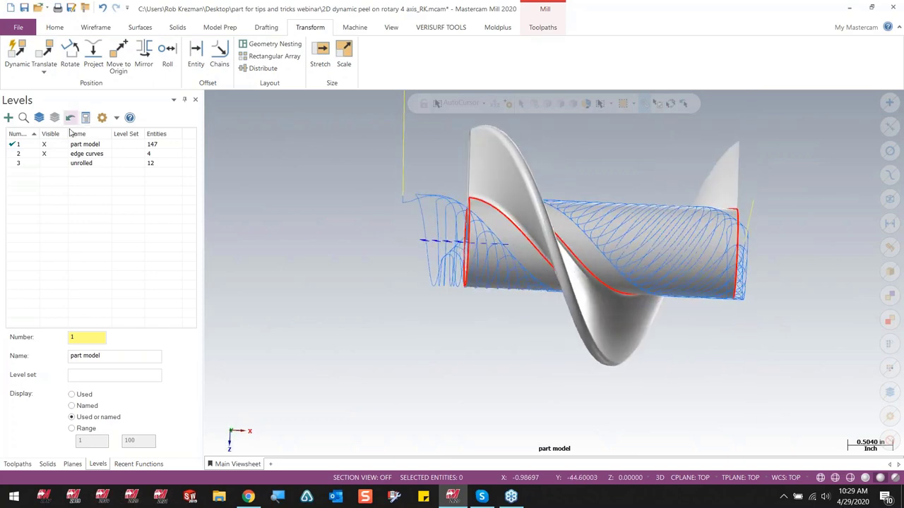
# Step: Start a backplot of the dynamic peel mill operation and play the tool motion
pyautogui.click(19, 467)
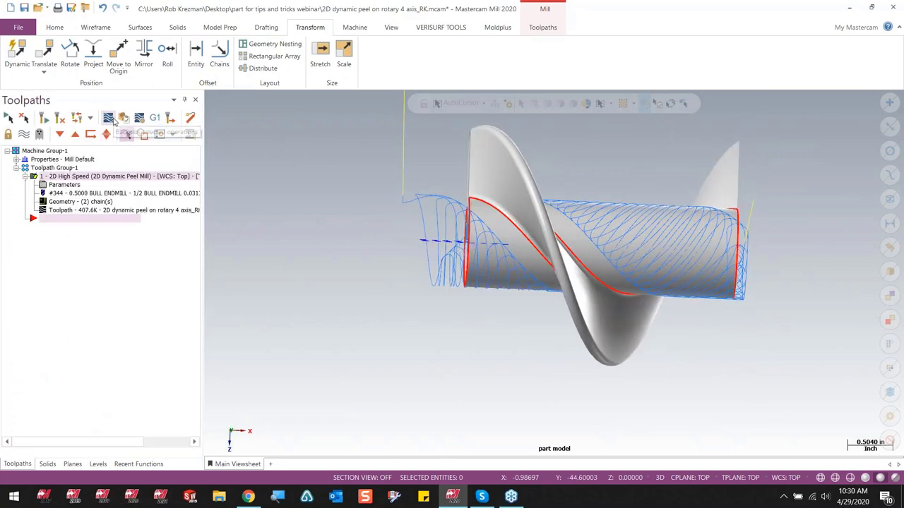
pyautogui.click(109, 118)
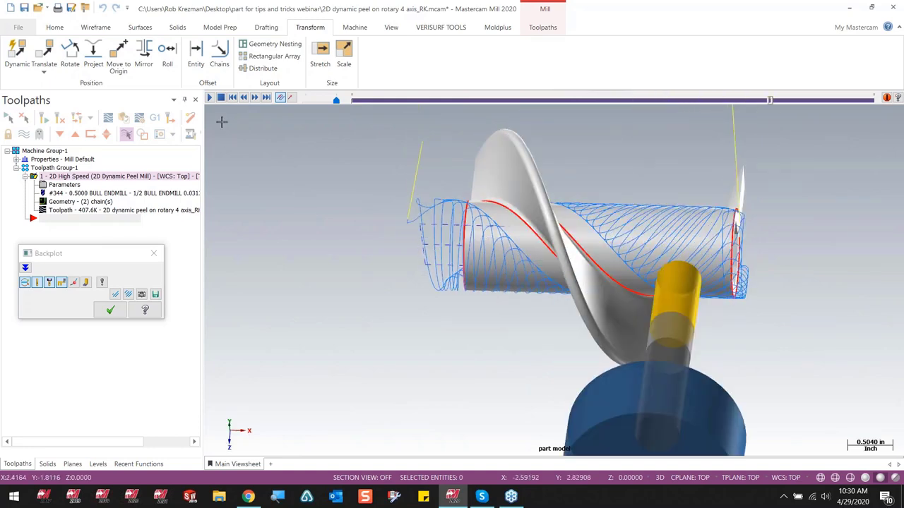
pyautogui.click(209, 97)
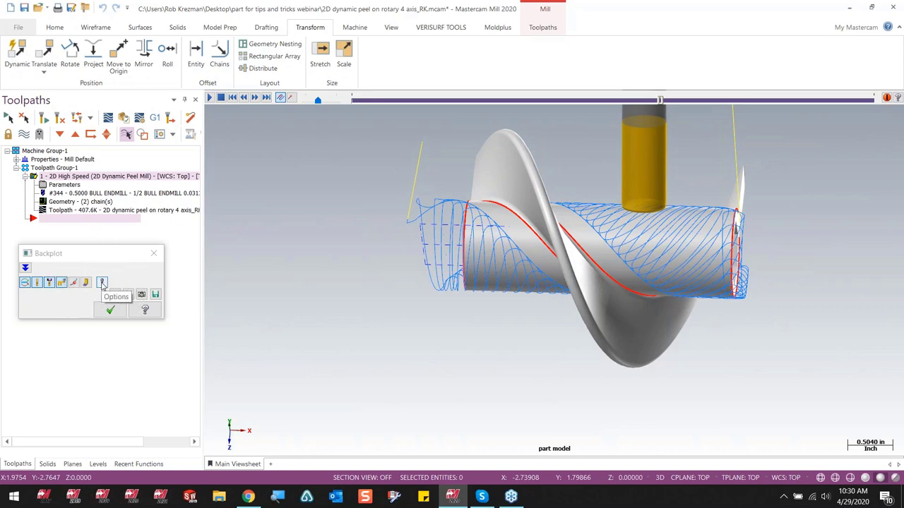
# Step: Enable Simulate Rotary Axis in the backplot options, keeping axis substitution on, and replay the toolpath
pyautogui.click(102, 283)
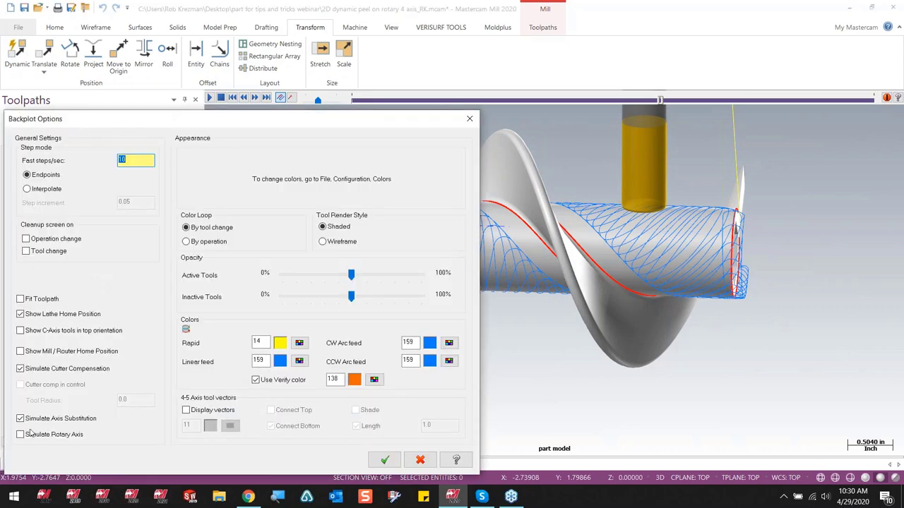
pyautogui.click(385, 460)
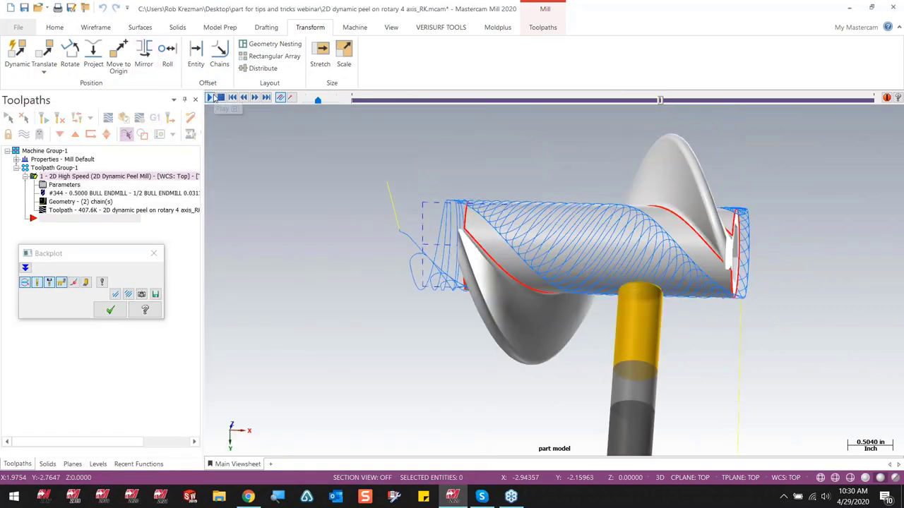
pyautogui.click(209, 98)
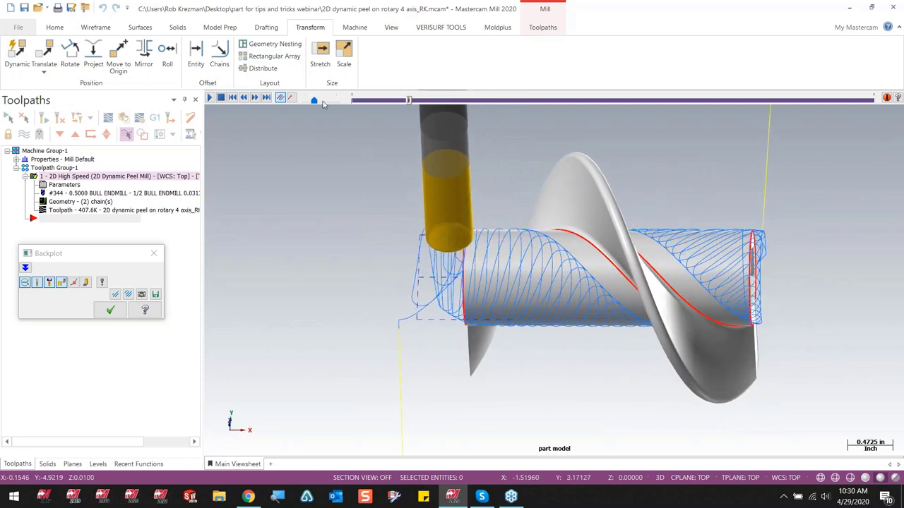
# Step: Raise the backplot playback speed, jump back near the toolpath's start, and close the backplot
pyautogui.moveTo(315, 101); pyautogui.dragTo(322, 99)
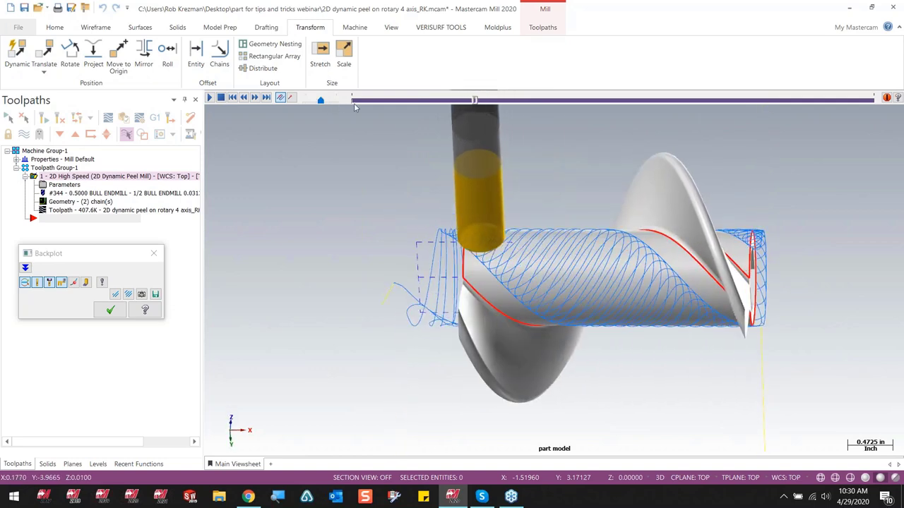
pyautogui.click(354, 99)
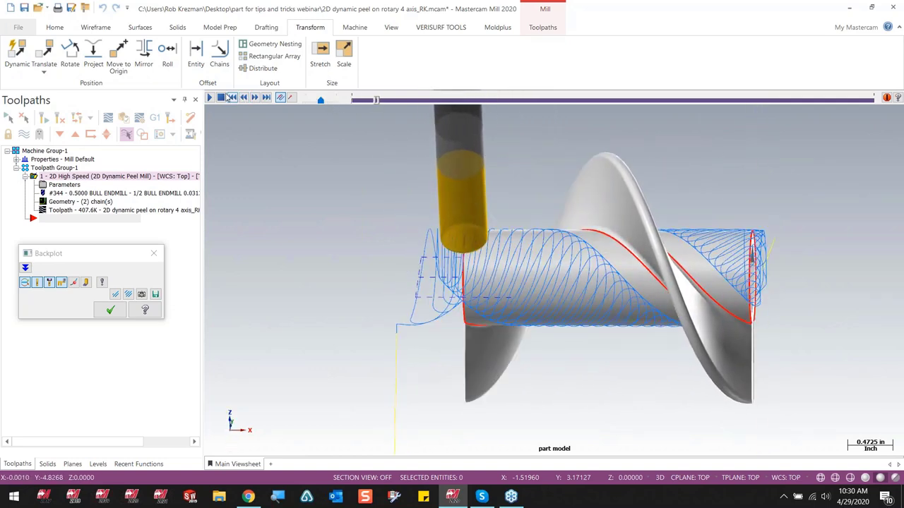
pyautogui.click(154, 252)
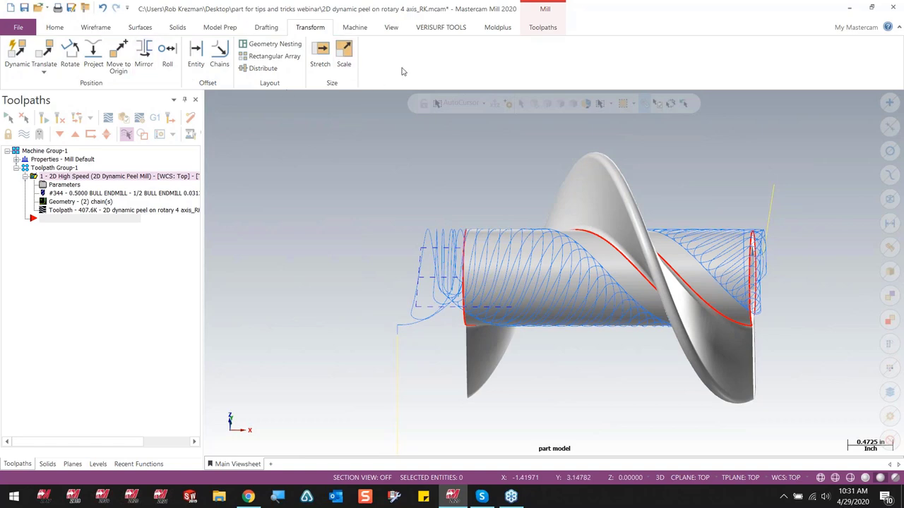
# Step: Start a new stock model named 1 model and set its color to light blue, number 81
pyautogui.click(538, 29)
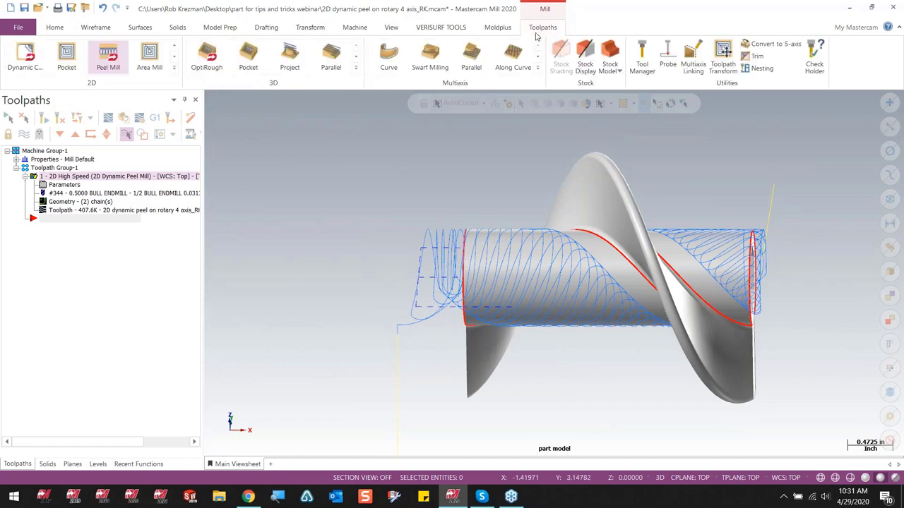
pyautogui.click(608, 56)
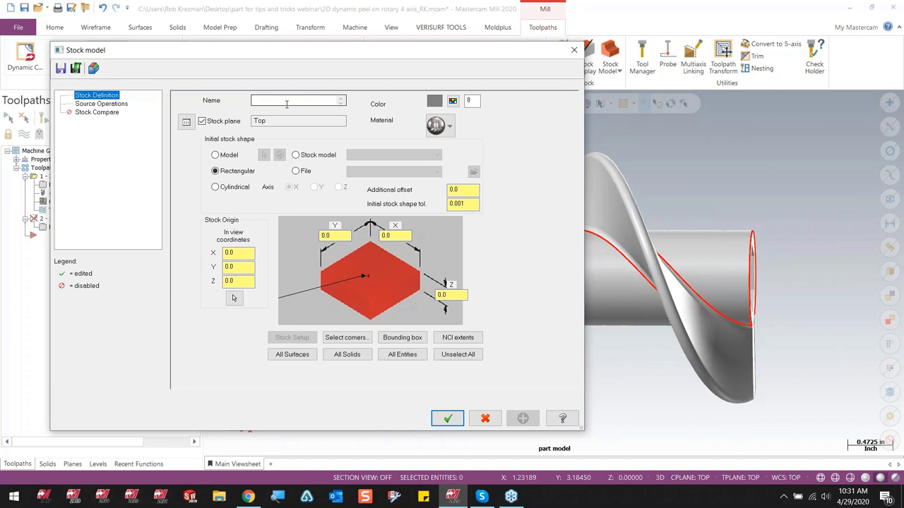
pyautogui.click(286, 98)
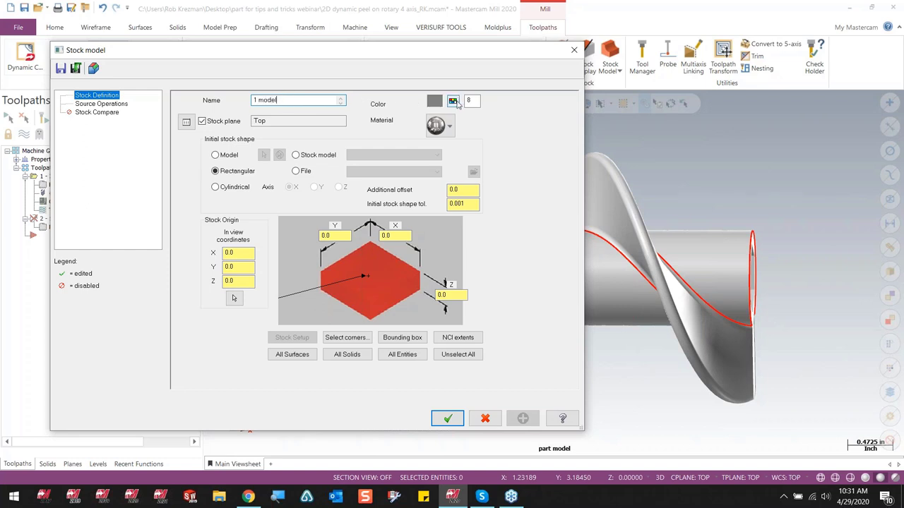
pyautogui.click(452, 101)
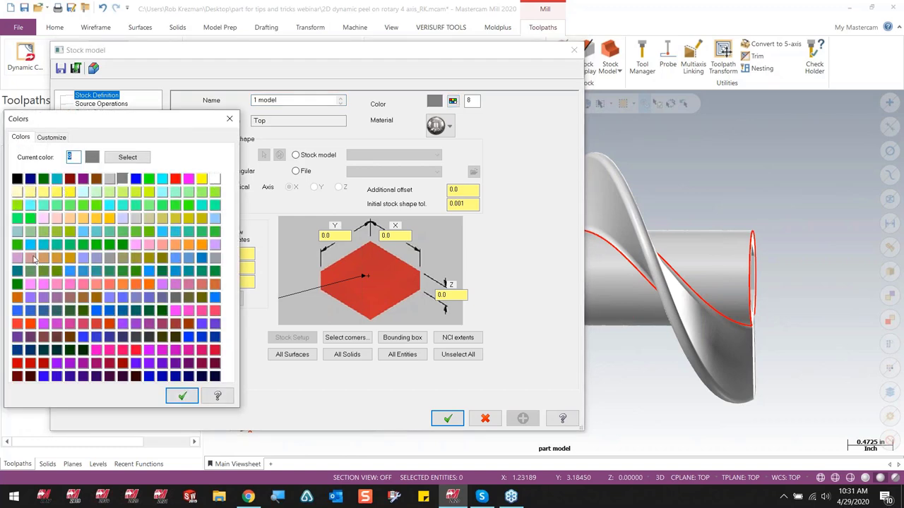
pyautogui.click(30, 245)
pyautogui.click(182, 396)
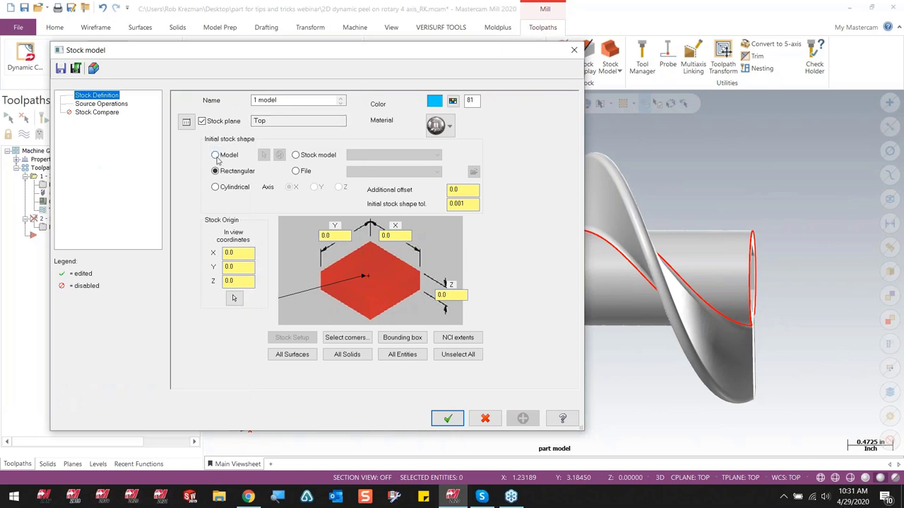
# Step: Define the initial stock shape from the helical part's solid body with an additional offset of 0.02, and generate the stock model
pyautogui.click(215, 156)
pyautogui.click(263, 155)
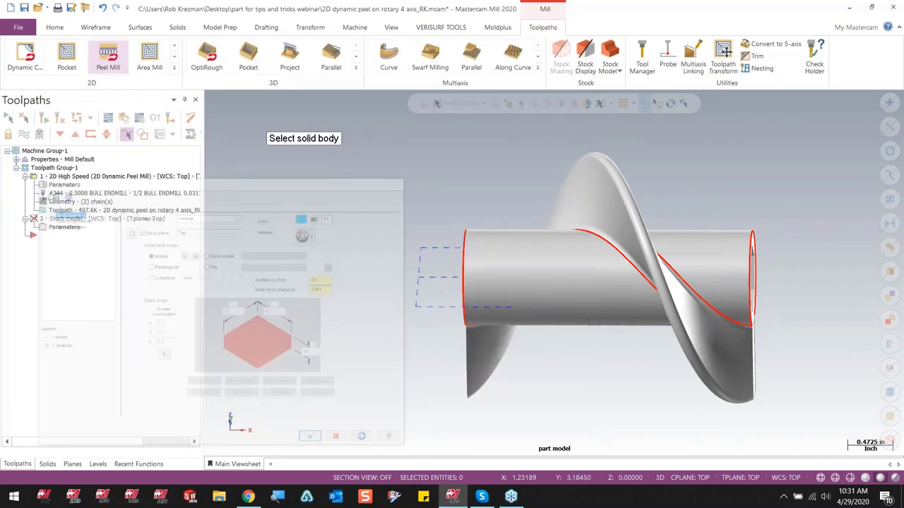
pyautogui.click(537, 246)
pyautogui.click(510, 128)
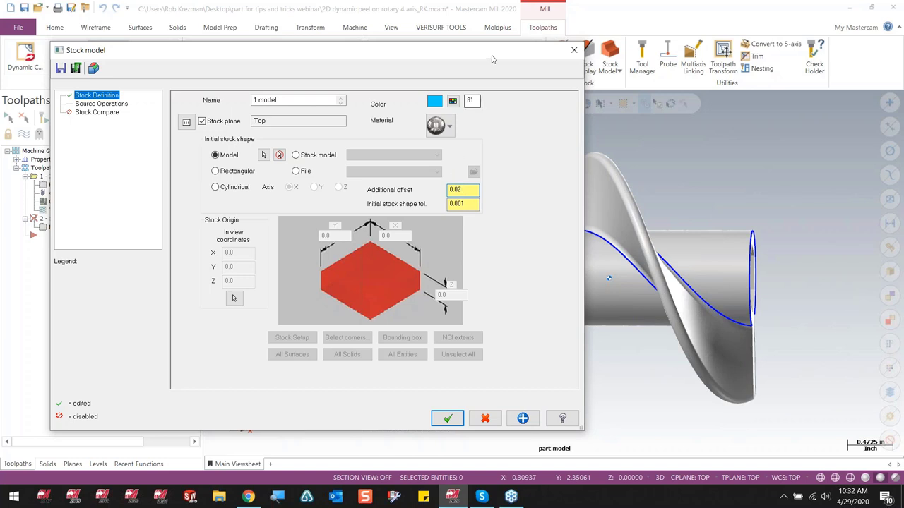
pyautogui.moveTo(497, 56); pyautogui.dragTo(574, 46)
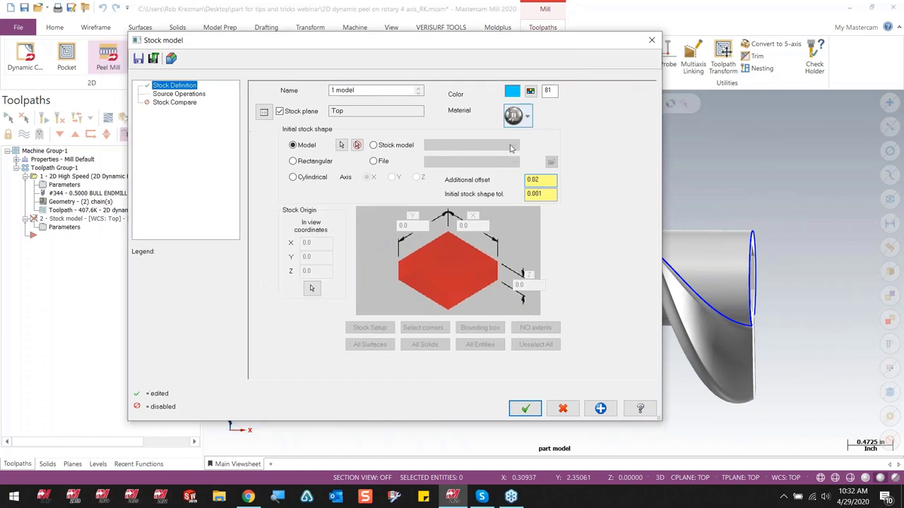
pyautogui.click(524, 408)
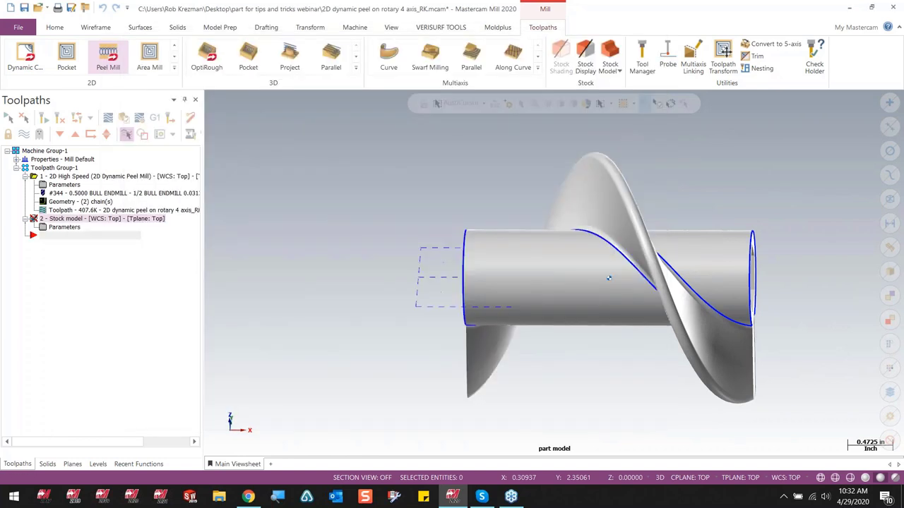
# Step: Set the simulator's stock to the stock model named 1 model
pyautogui.moveTo(488, 177)
pyautogui.mouseDown(button='middle')
pyautogui.moveTo(536, 180)
pyautogui.moveTo(442, 184)
pyautogui.moveTo(444, 170)
pyautogui.moveTo(487, 191)
pyautogui.mouseUp(button='middle')
pyautogui.scroll(3, 562, 262)
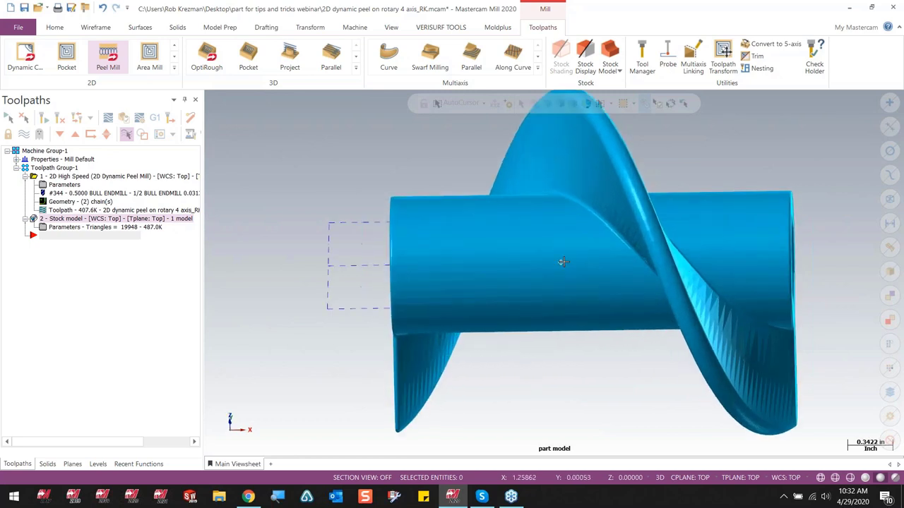
pyautogui.moveTo(562, 262); pyautogui.dragTo(563, 266, button='middle')
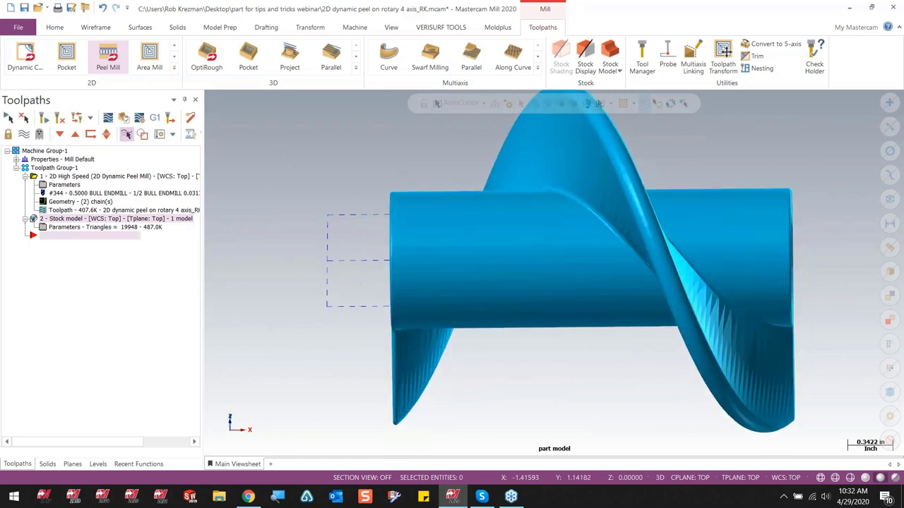
pyautogui.click(141, 121)
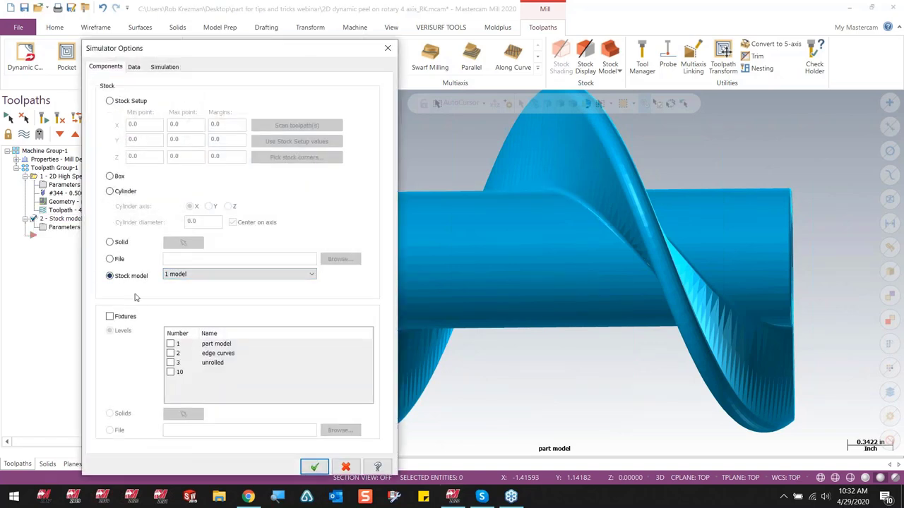
pyautogui.click(176, 275)
pyautogui.click(175, 285)
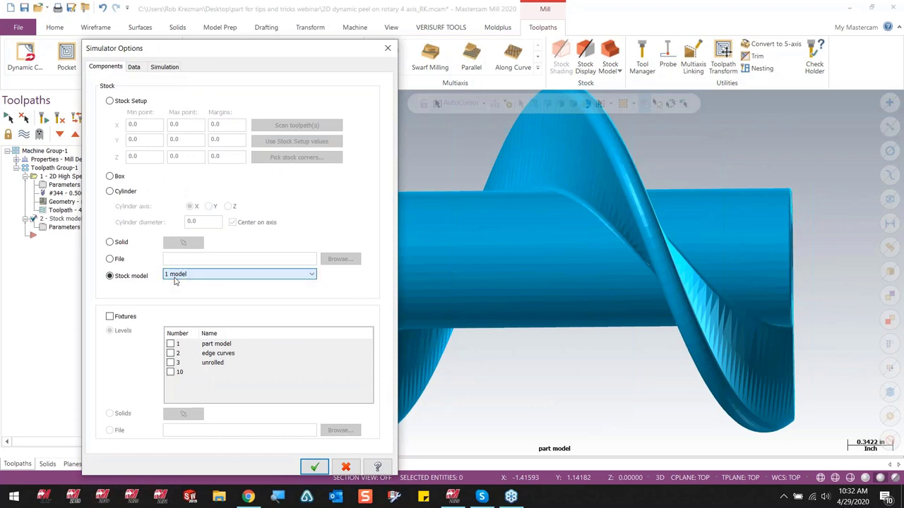
pyautogui.click(315, 467)
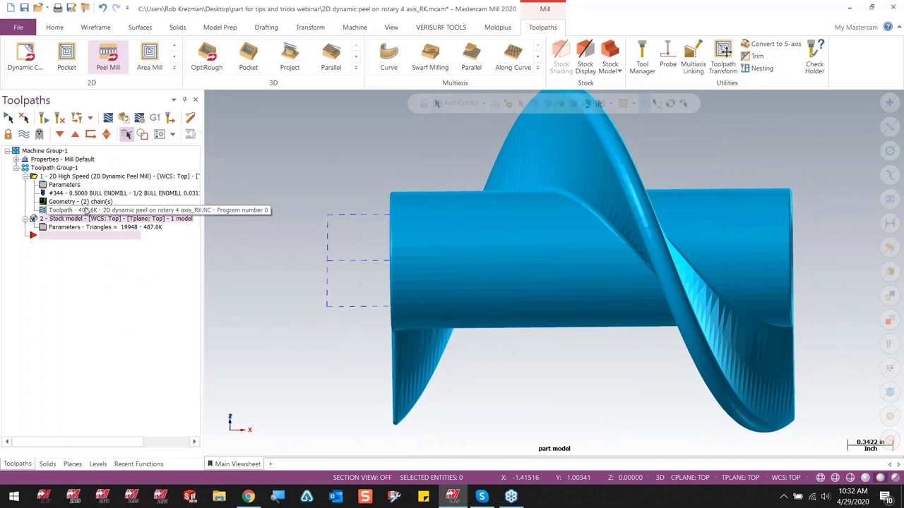
# Step: Select the dynamic peel mill operation, preview its backplot and open it in Verify
pyautogui.click(63, 212)
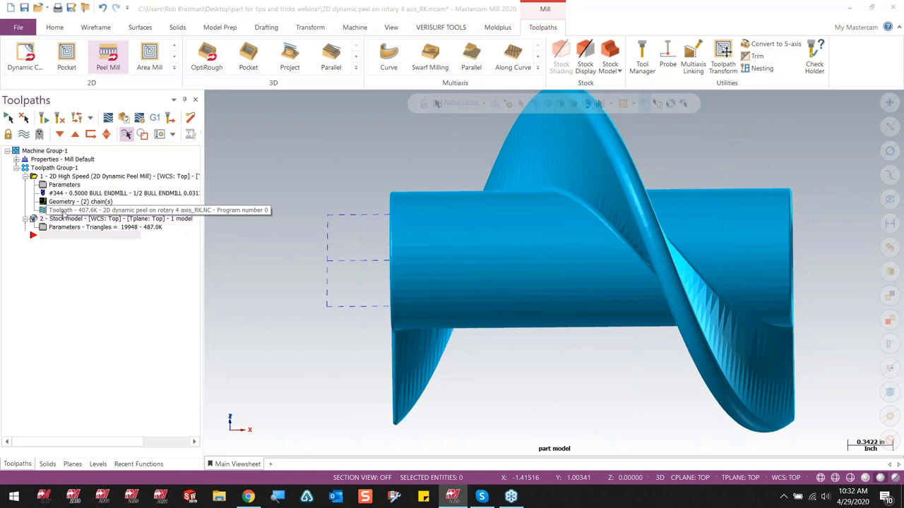
pyautogui.click(107, 117)
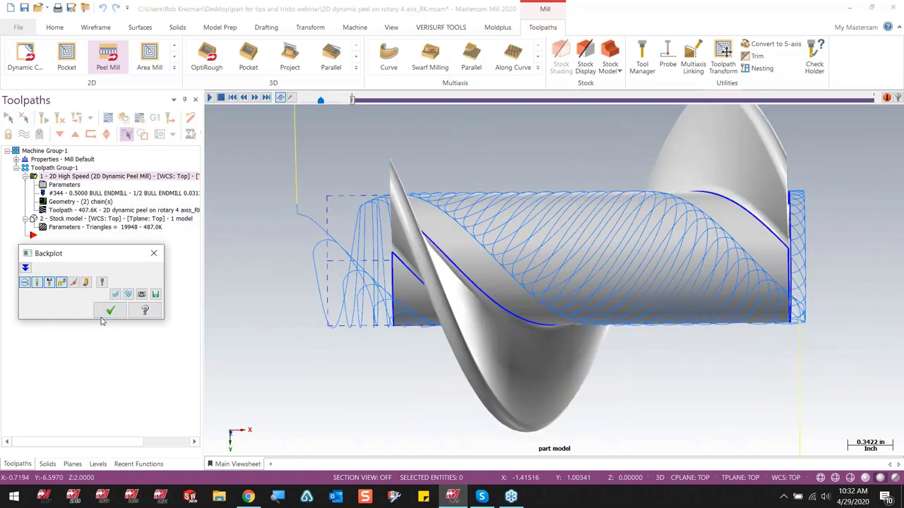
pyautogui.click(110, 311)
pyautogui.click(123, 117)
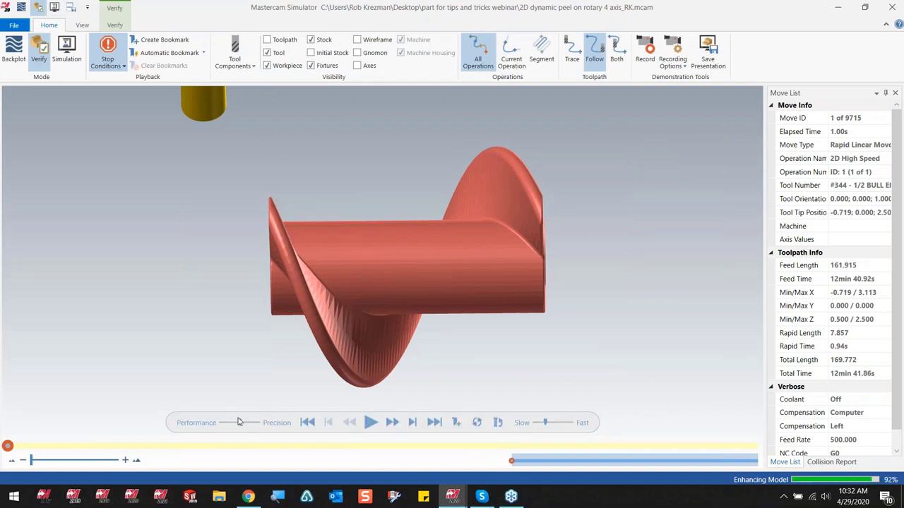
# Step: Run the full peel mill verification, shifting the balance toward performance and raising the playback speed
pyautogui.moveTo(240, 424); pyautogui.dragTo(232, 424)
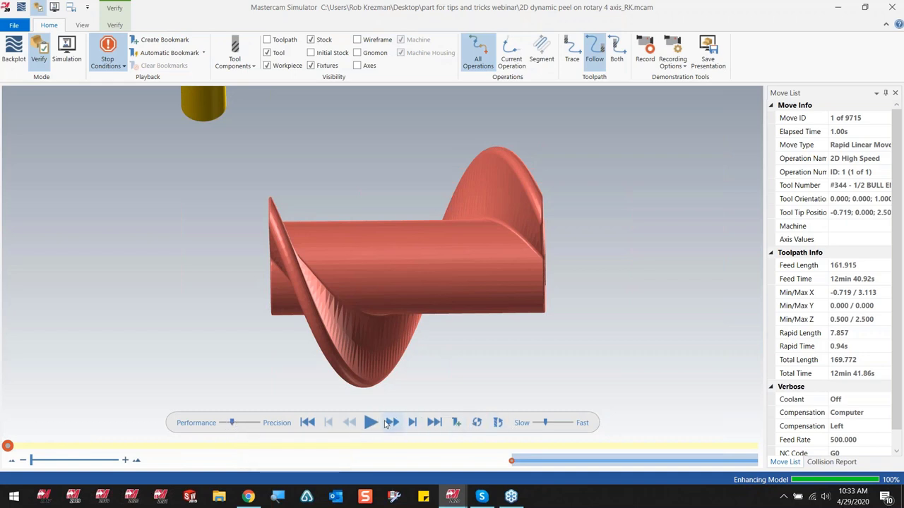
pyautogui.press('r')
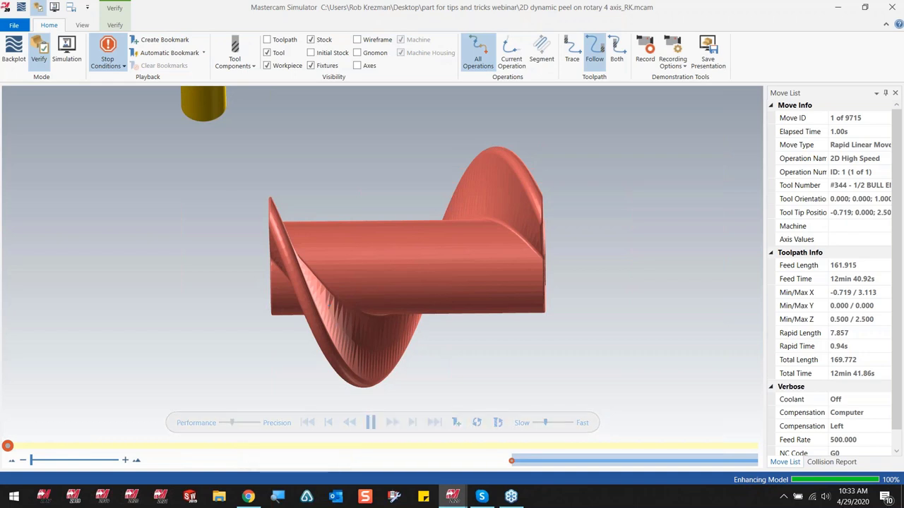
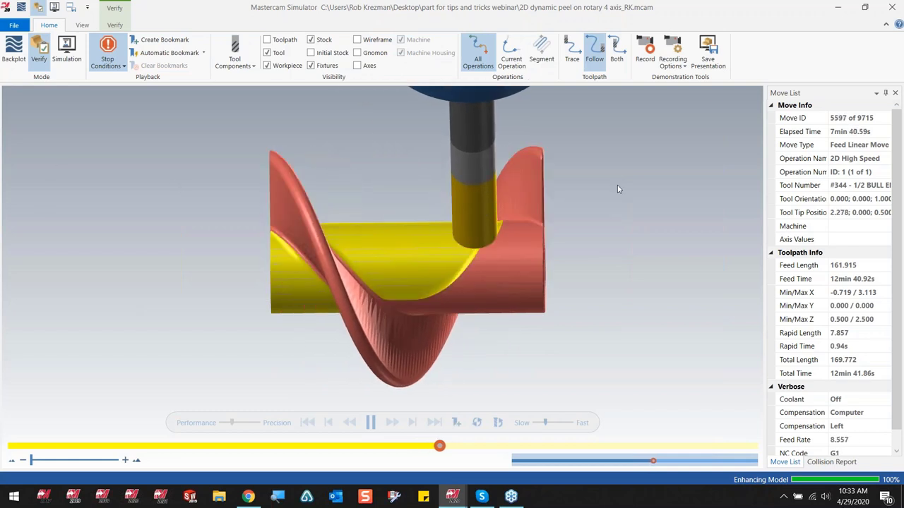
pyautogui.click(558, 424)
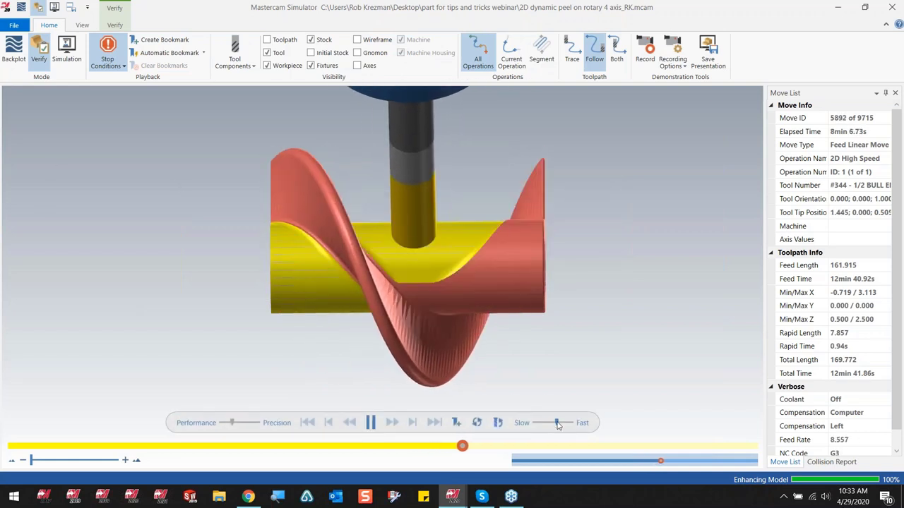
pyautogui.moveTo(559, 423); pyautogui.dragTo(562, 423)
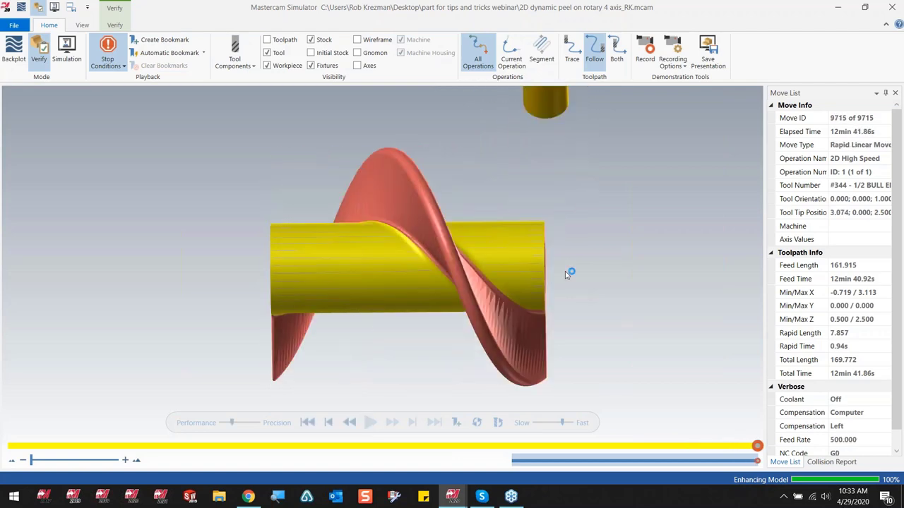
# Step: Start a Compare of the machined part against the workpiece and set its tolerance to 0.002
pyautogui.moveTo(393, 176); pyautogui.dragTo(393, 131)
pyautogui.scroll(8, 493, 231)
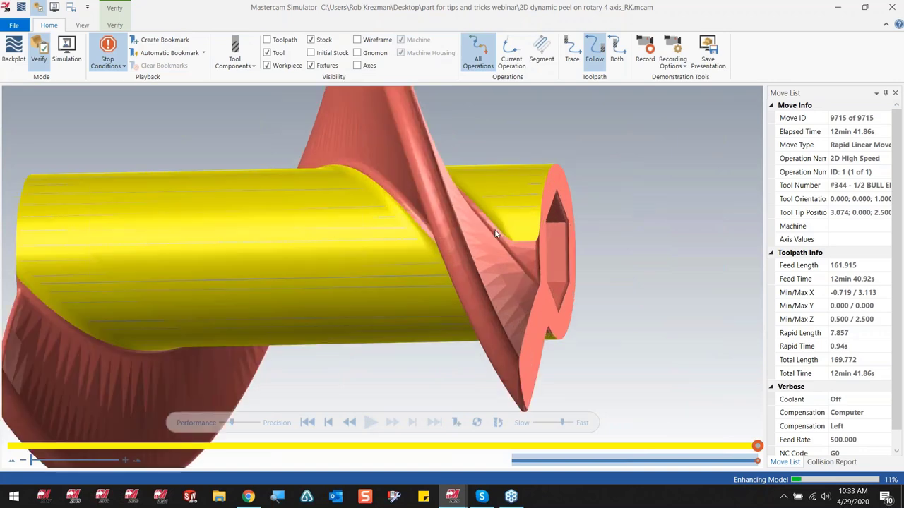
pyautogui.scroll(-10, 538, 252)
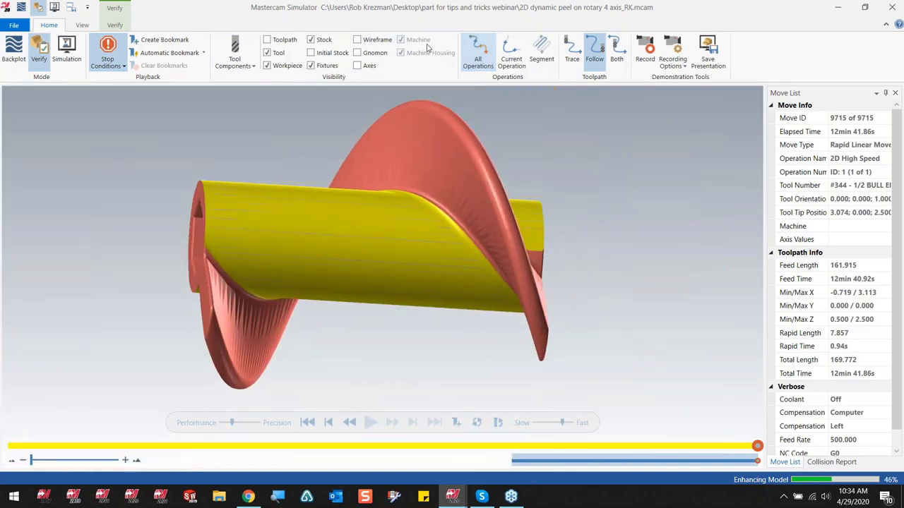
pyautogui.click(121, 25)
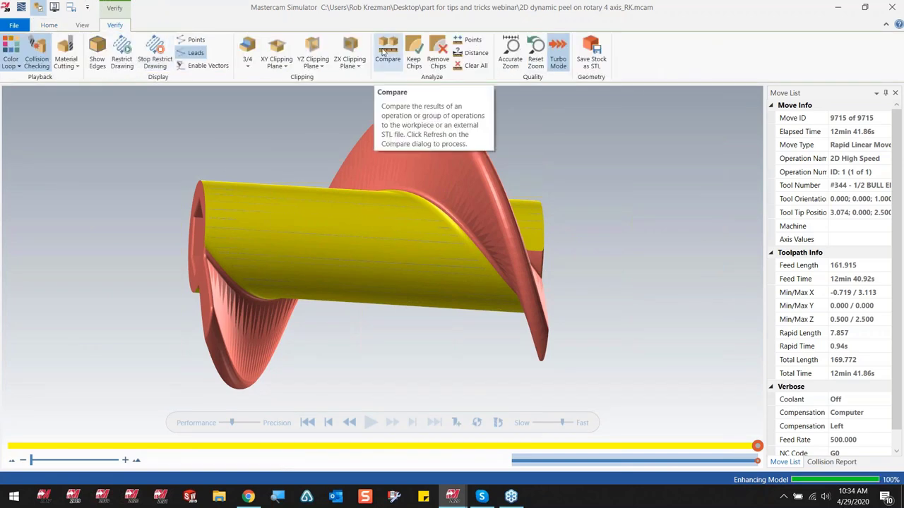
pyautogui.moveTo(614, 240); pyautogui.dragTo(656, 201, button='middle')
pyautogui.scroll(-2, 656, 201)
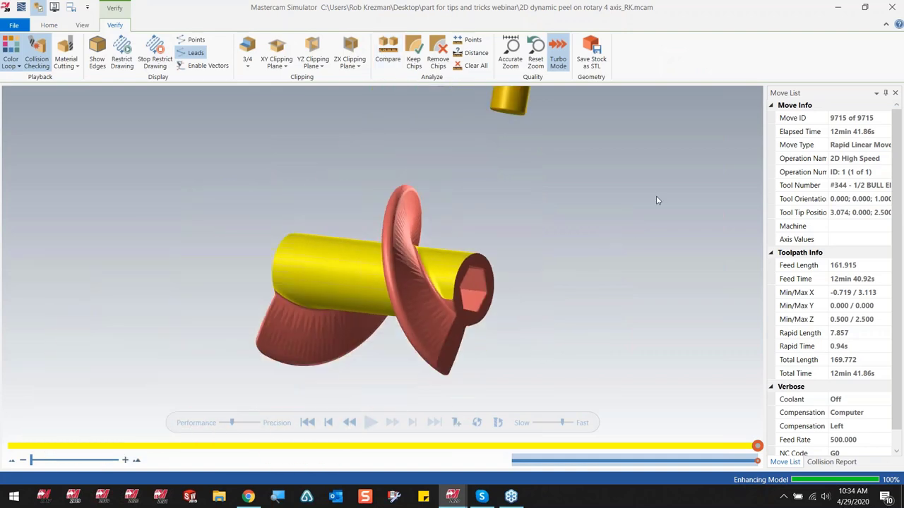
pyautogui.click(388, 51)
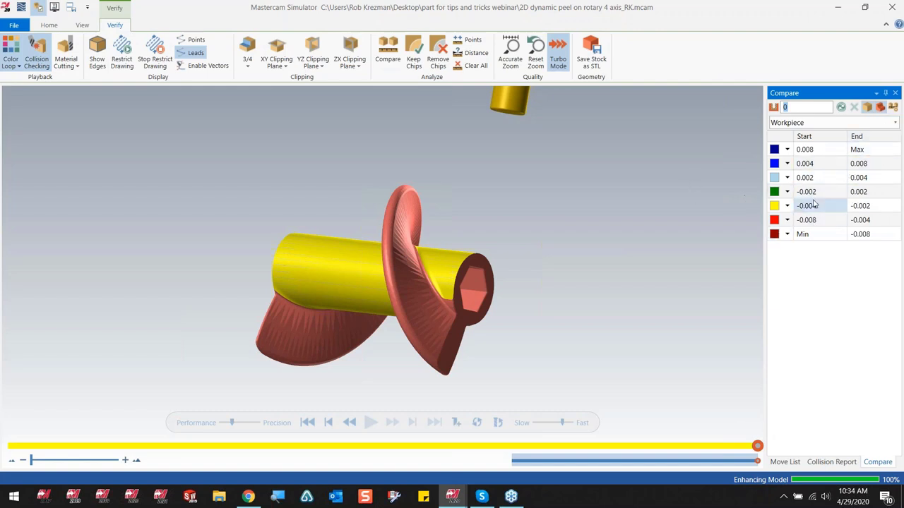
pyautogui.click(893, 107)
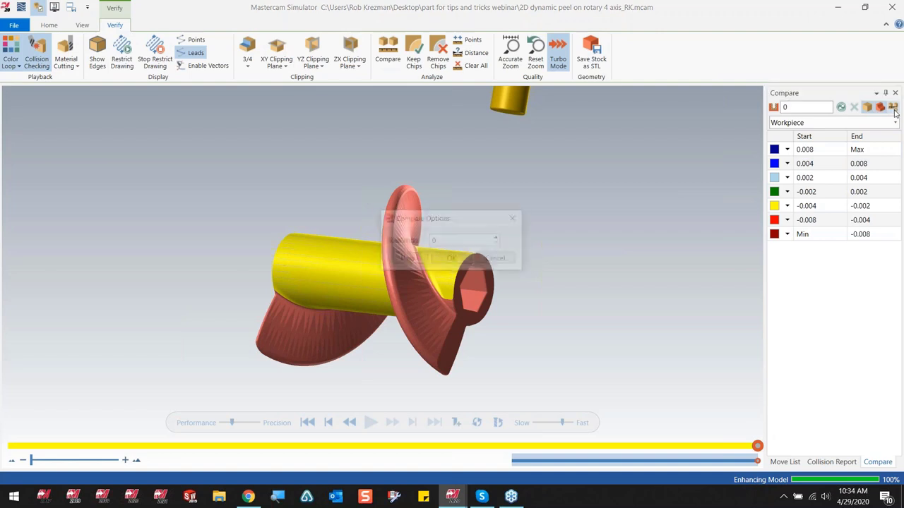
pyautogui.doubleClick(446, 241)
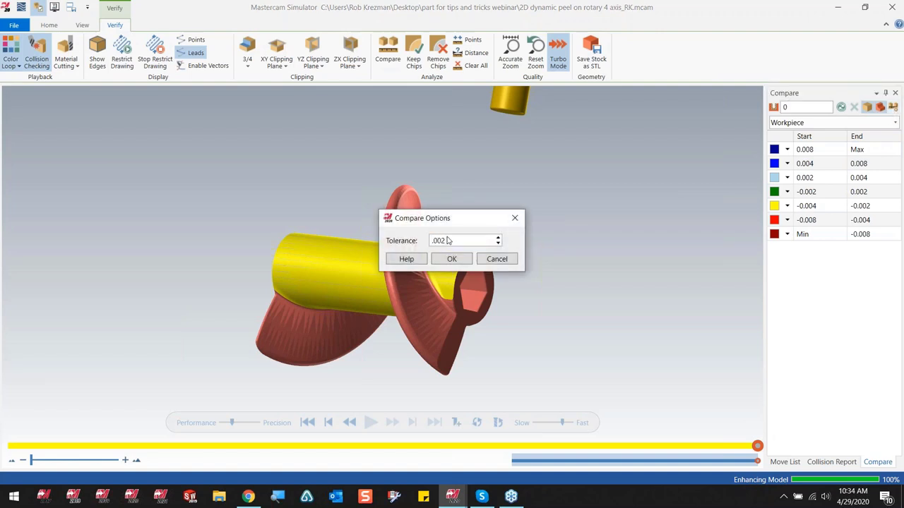
pyautogui.click(453, 259)
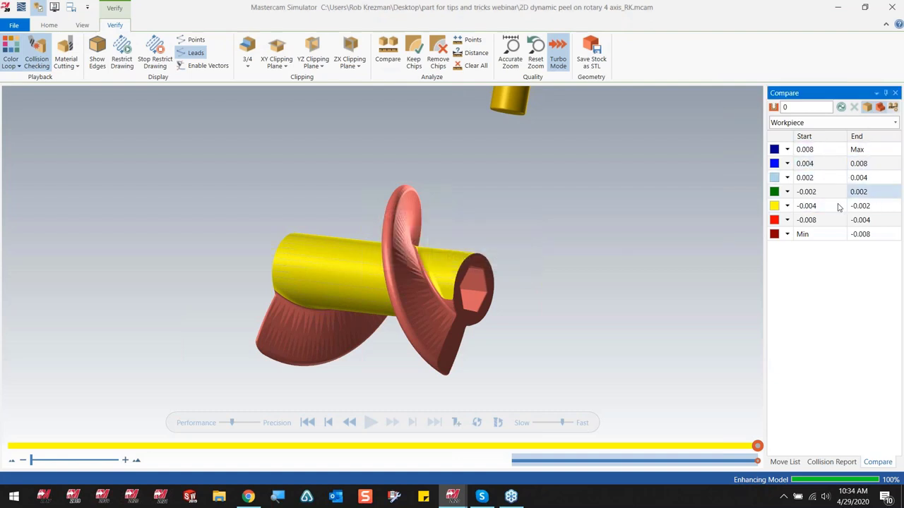
# Step: Try a Compare tolerance of 0.01
pyautogui.click(894, 106)
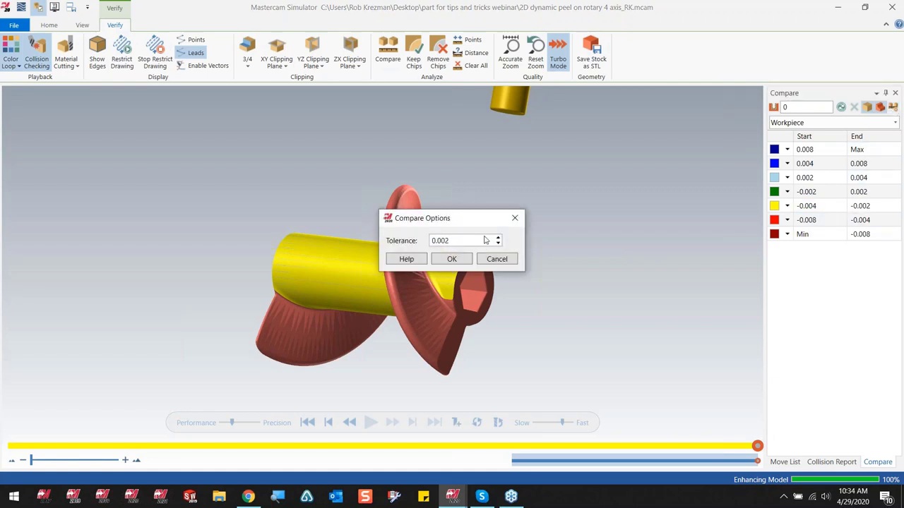
pyautogui.write('.0')
pyautogui.click(451, 258)
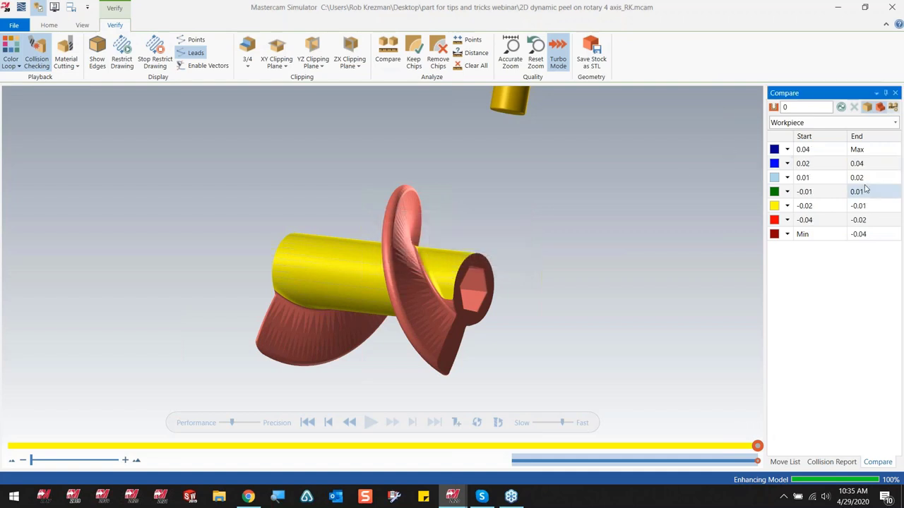
pyautogui.click(808, 193)
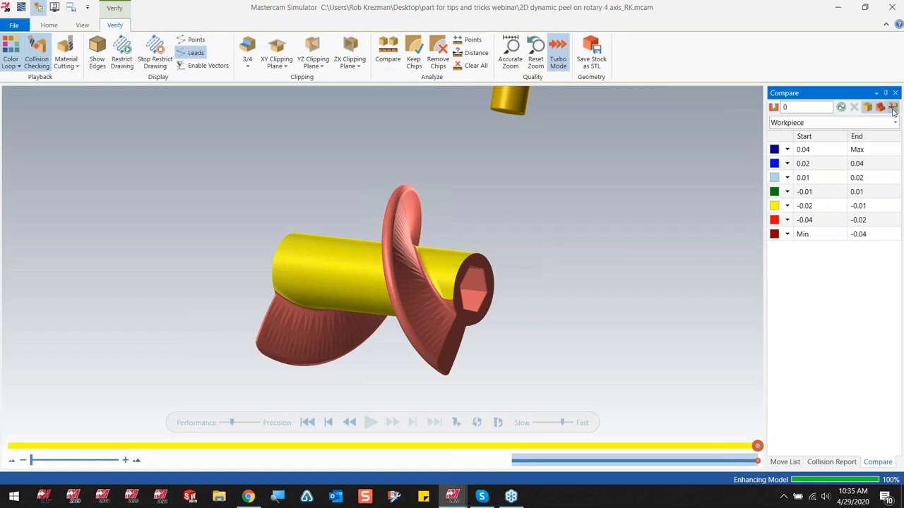
# Step: Set the Compare tolerance back to 0.002 and process the comparison against the workpiece
pyautogui.click(892, 106)
pyautogui.moveTo(459, 237); pyautogui.dragTo(413, 239)
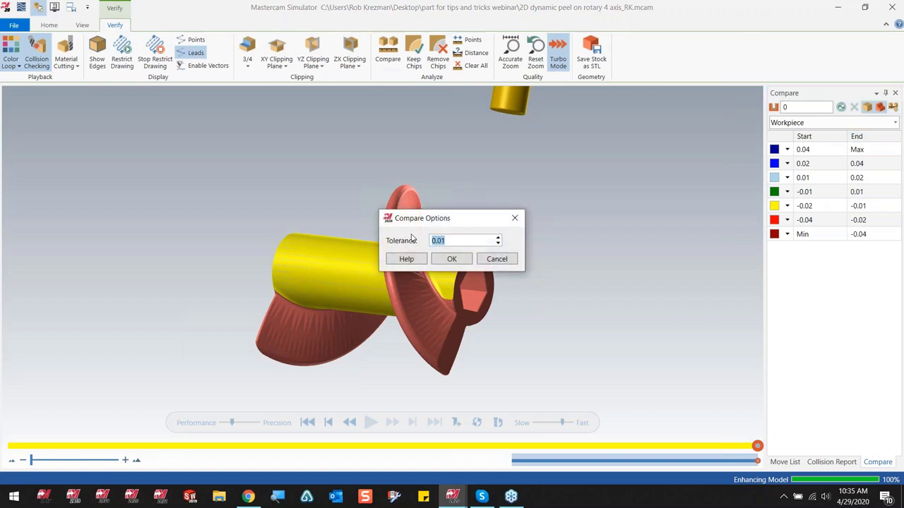
pyautogui.press('BackSpace')
pyautogui.click(452, 259)
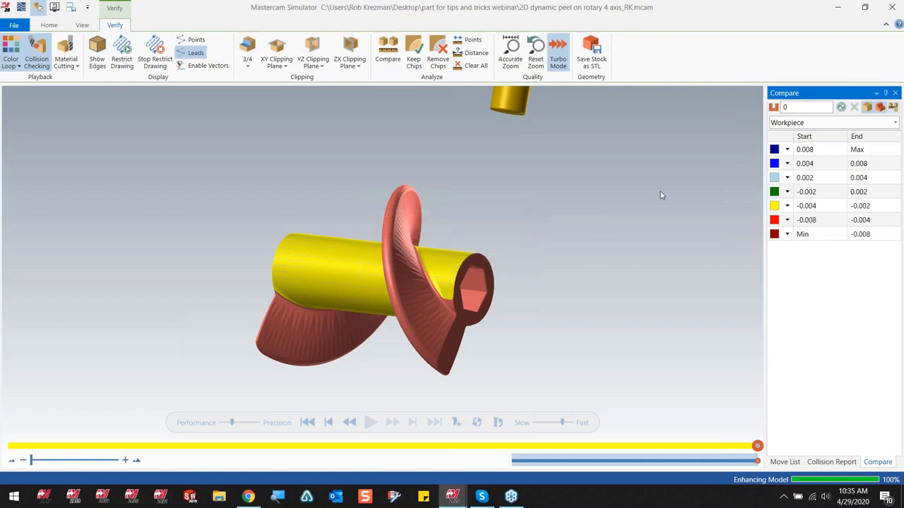
pyautogui.click(840, 107)
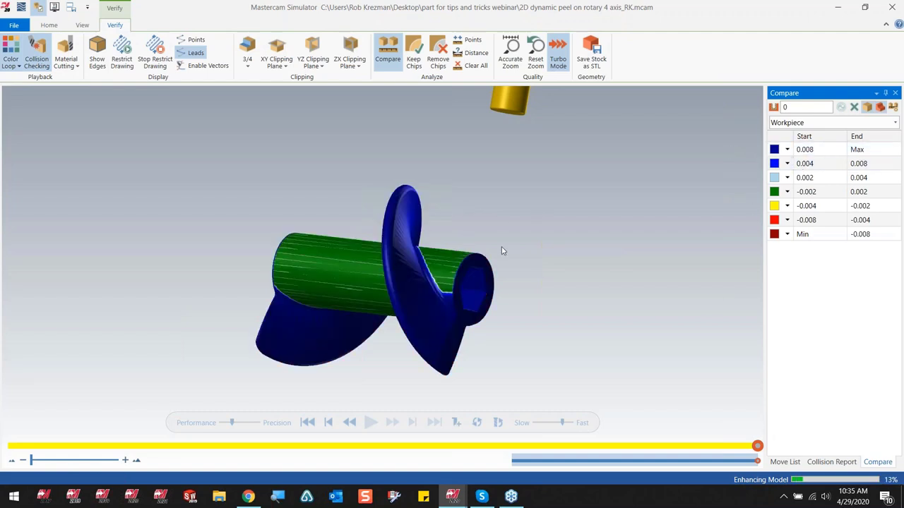
# Step: Examine the color-coded deviations along the shaft and the helical flight, and close the simulator
pyautogui.scroll(1, 348, 293)
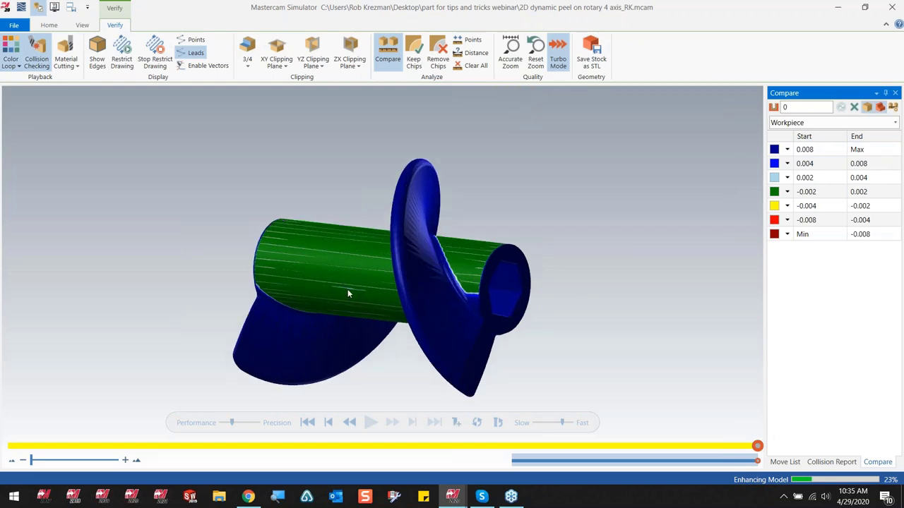
pyautogui.scroll(3, 347, 294)
pyautogui.scroll(-5, 388, 279)
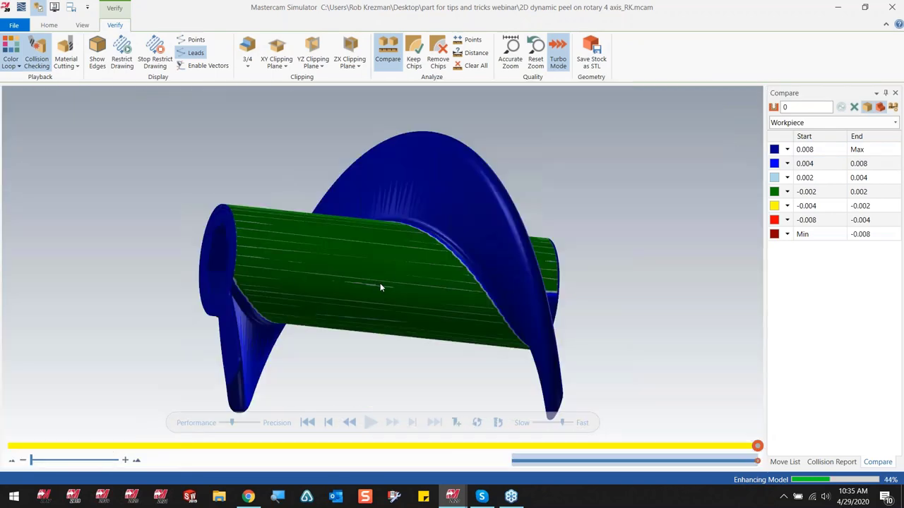
pyautogui.moveTo(380, 283); pyautogui.dragTo(373, 230, button='middle')
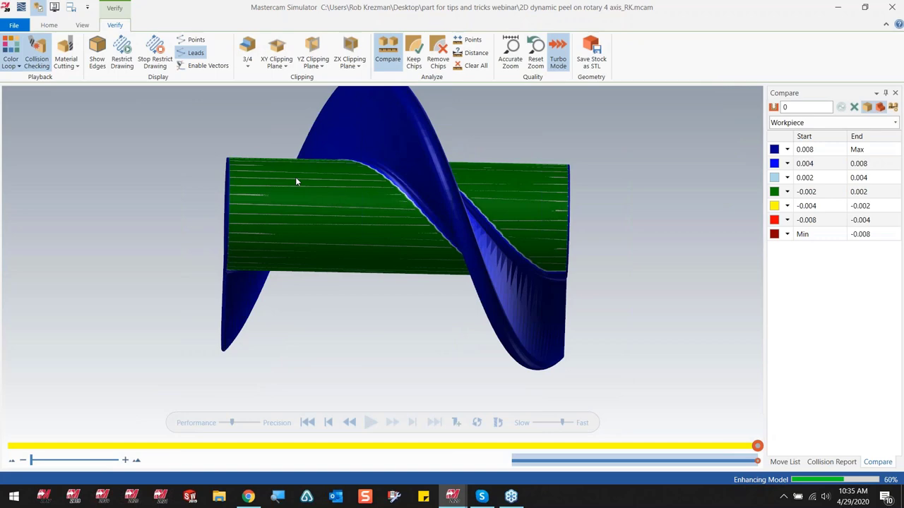
pyautogui.moveTo(297, 182); pyautogui.dragTo(545, 249, button='middle')
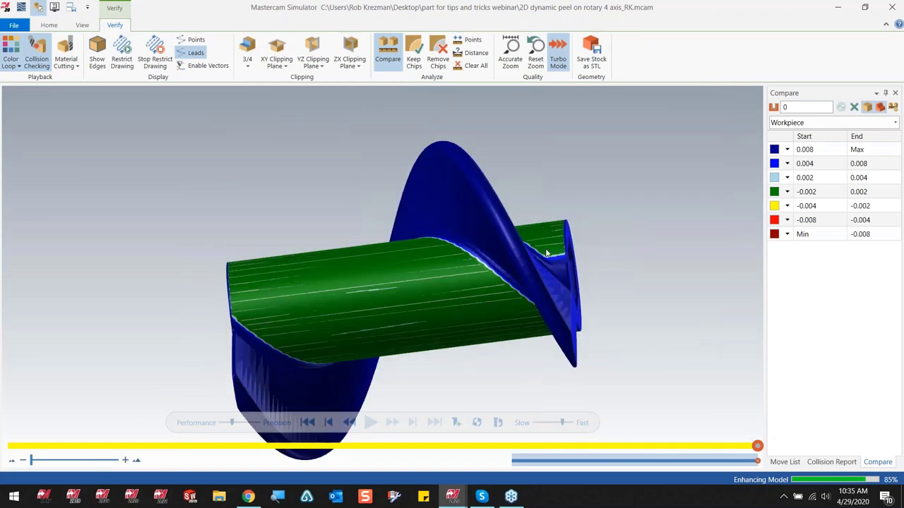
pyautogui.scroll(5, 550, 253)
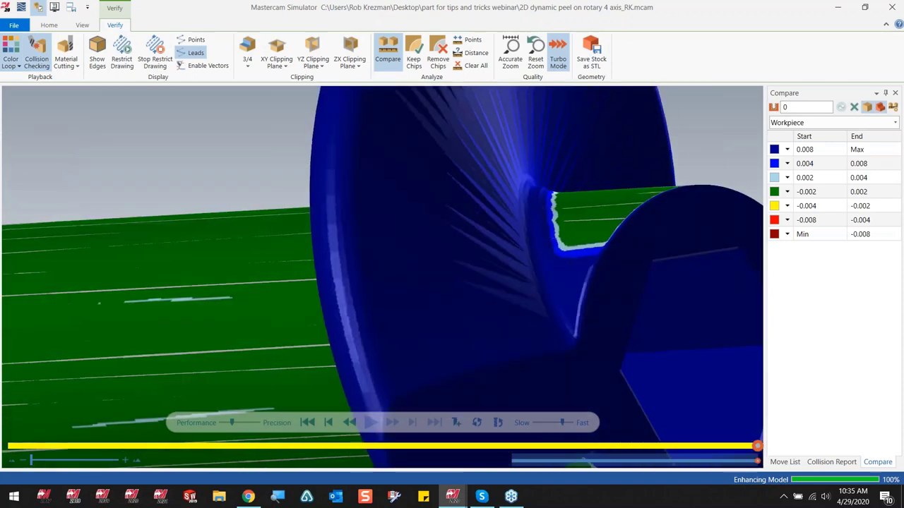
pyautogui.moveTo(550, 253); pyautogui.dragTo(621, 276, button='middle')
pyautogui.scroll(-3, 615, 276)
pyautogui.click(892, 8)
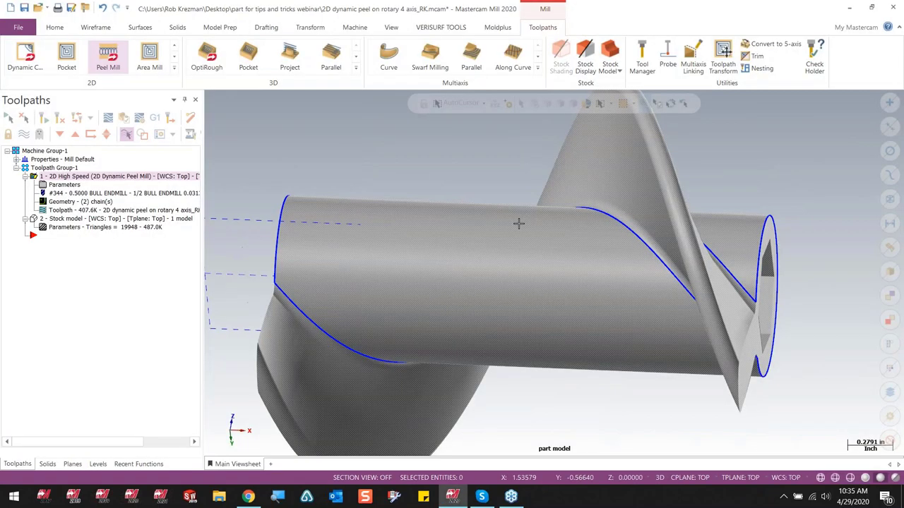
# Step: Enable Extend Exit in the peel mill cut parameters with an additional exit distance of 0.3, and regenerate the toolpath
pyautogui.click(65, 184)
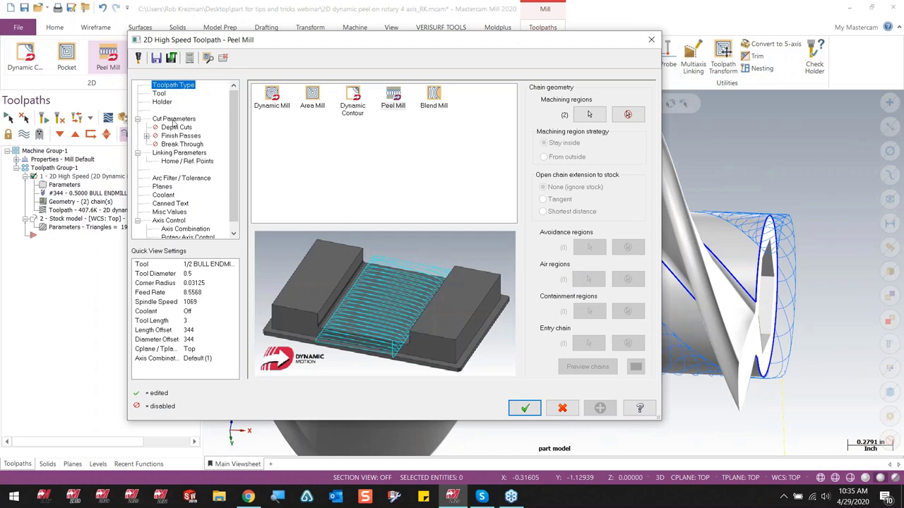
pyautogui.click(174, 119)
pyautogui.click(262, 293)
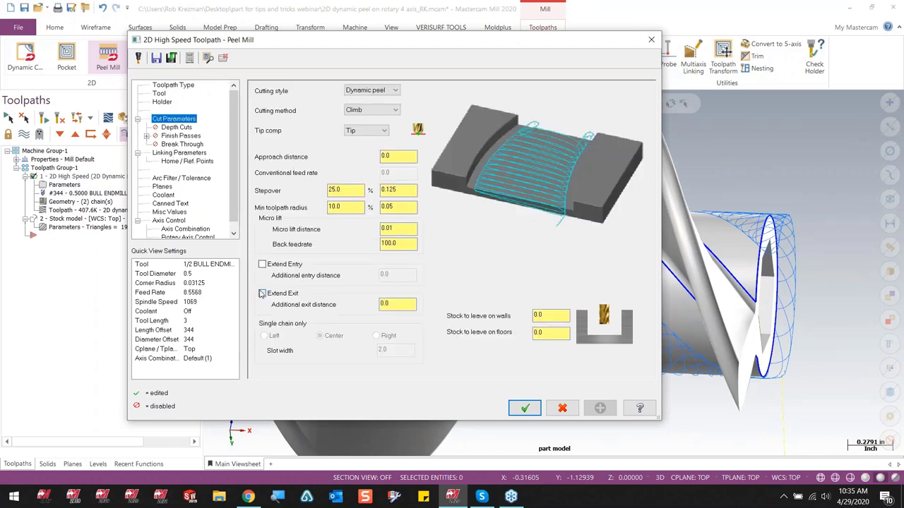
pyautogui.click(262, 293)
pyautogui.doubleClick(394, 303)
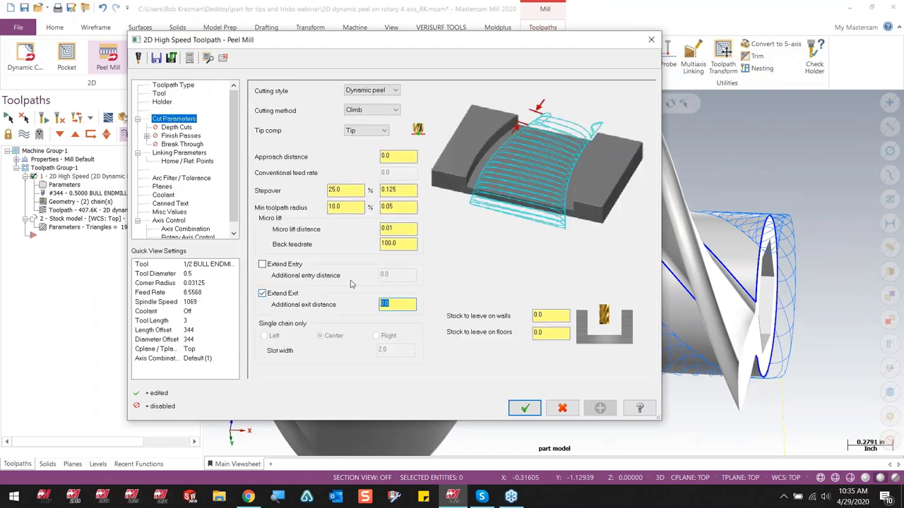
pyautogui.write('.3')
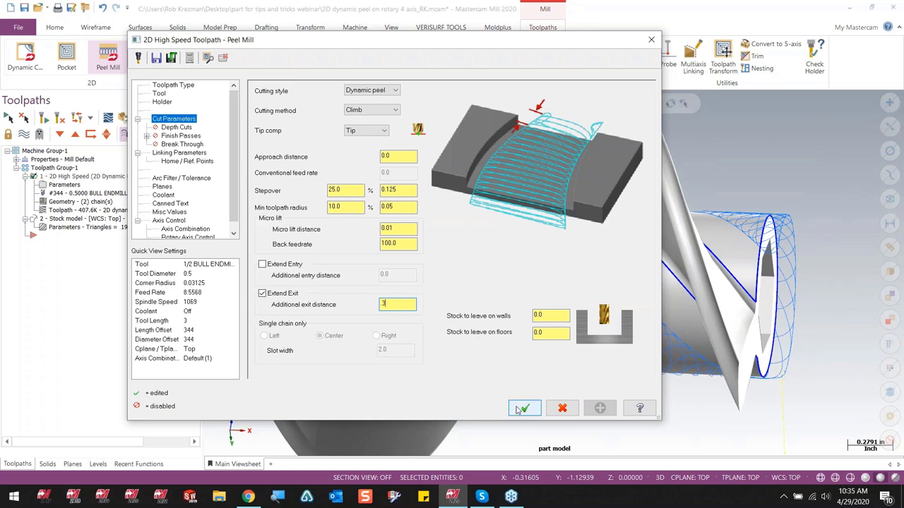
pyautogui.press('Tab')
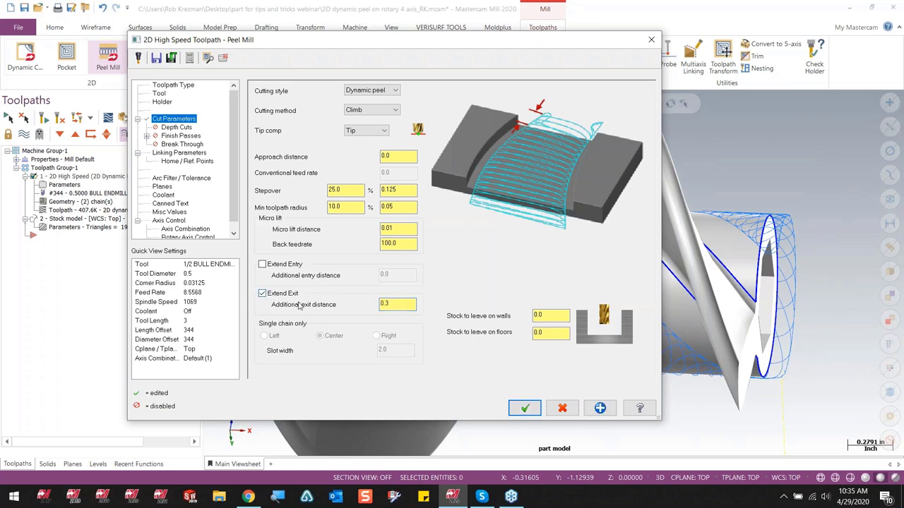
pyautogui.click(524, 408)
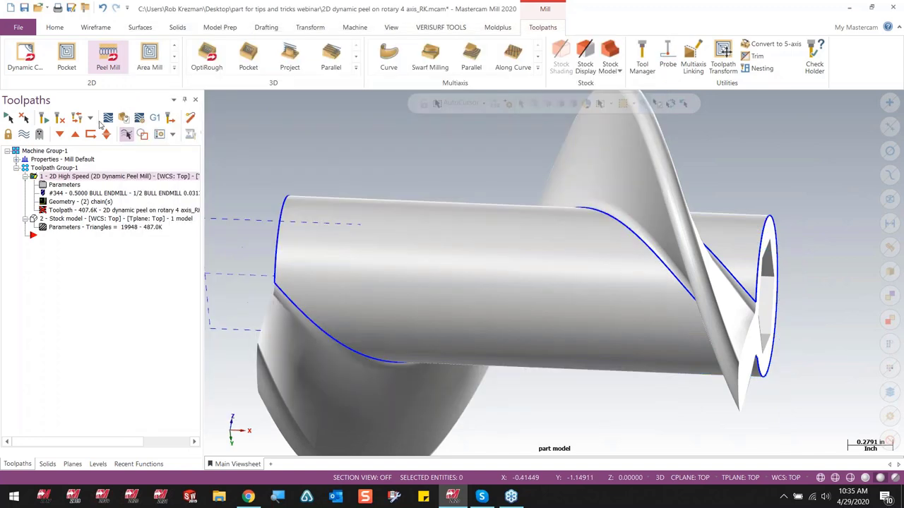
pyautogui.click(44, 118)
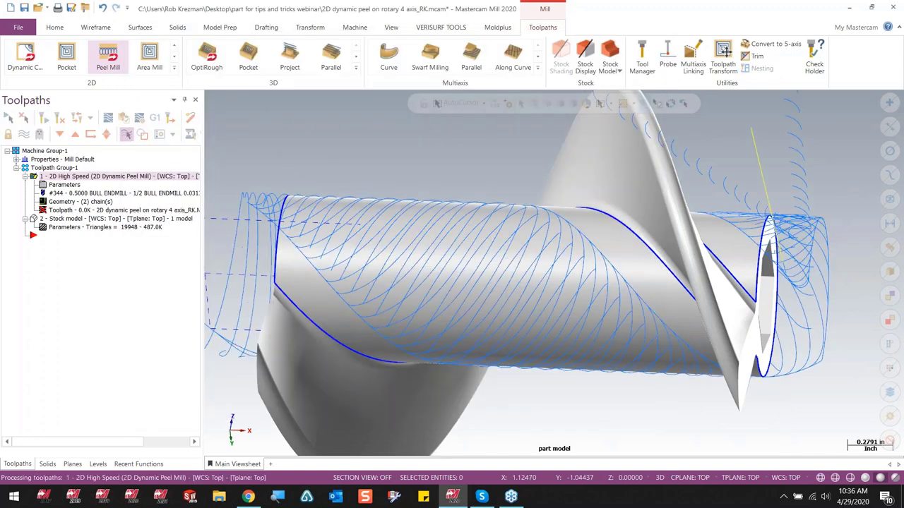
# Step: Examine the regenerated peel mill passes along the shaft and where they run past both of its ends
pyautogui.moveTo(473, 175)
pyautogui.mouseDown(button='middle')
pyautogui.moveTo(746, 300)
pyautogui.moveTo(732, 283)
pyautogui.moveTo(466, 209)
pyautogui.moveTo(488, 181)
pyautogui.moveTo(486, 209)
pyautogui.moveTo(516, 236)
pyautogui.moveTo(523, 323)
pyautogui.moveTo(507, 204)
pyautogui.mouseUp(button='middle')
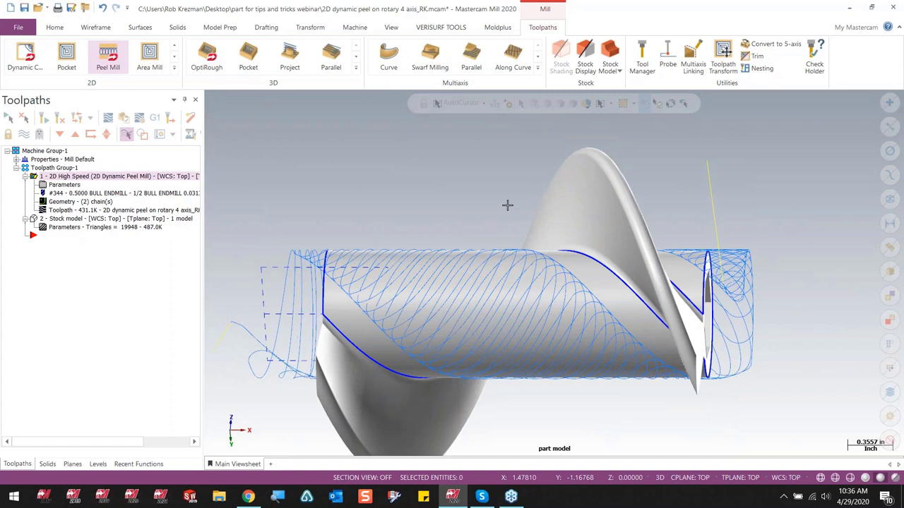
pyautogui.moveTo(355, 190); pyautogui.dragTo(492, 243, button='middle')
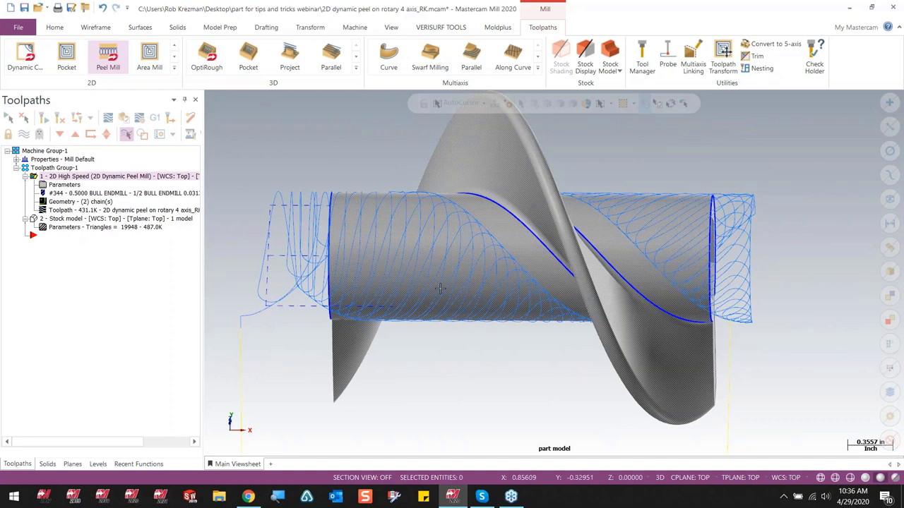
pyautogui.scroll(-2, 446, 265)
pyautogui.moveTo(447, 264); pyautogui.dragTo(457, 198, button='middle')
pyautogui.scroll(-2, 455, 198)
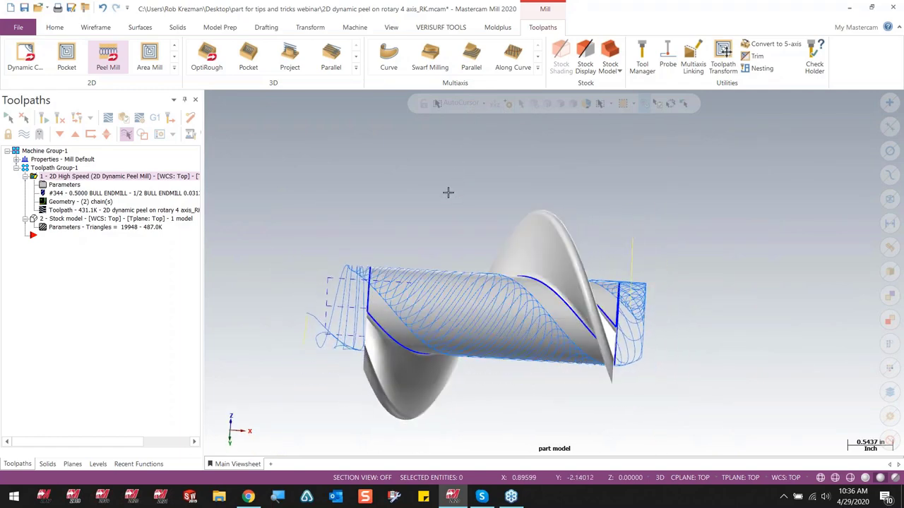
pyautogui.scroll(-1, 455, 226)
pyautogui.scroll(2, 455, 224)
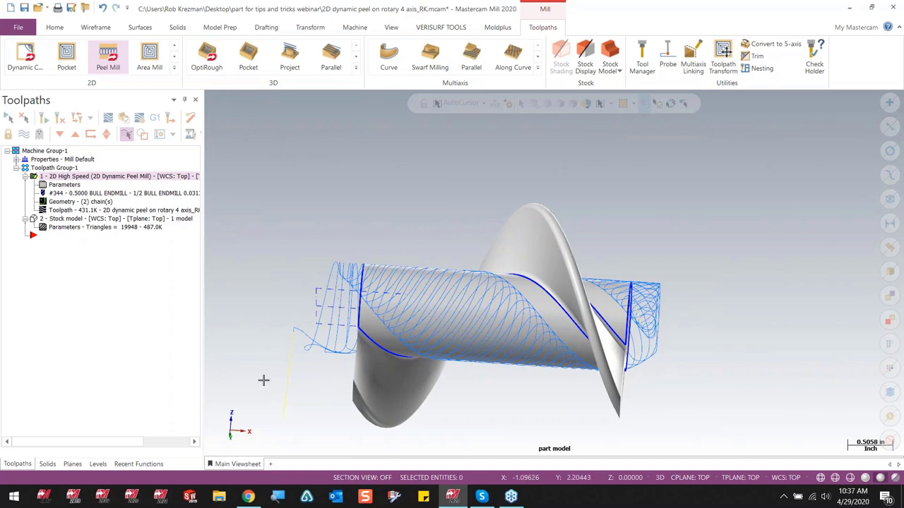
# Step: Hide the edge curves level and the peel mill toolpath display, and show the part in isometric view
pyautogui.click(98, 464)
pyautogui.click(69, 464)
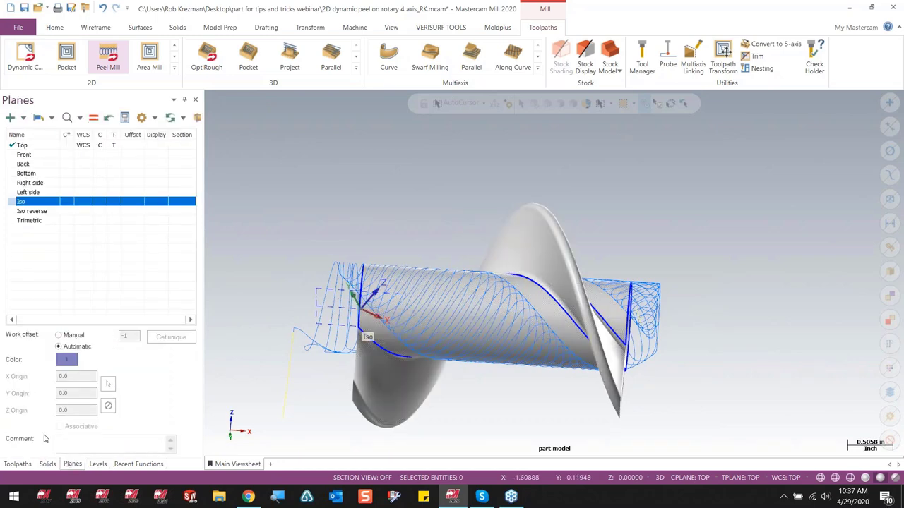
pyautogui.click(98, 464)
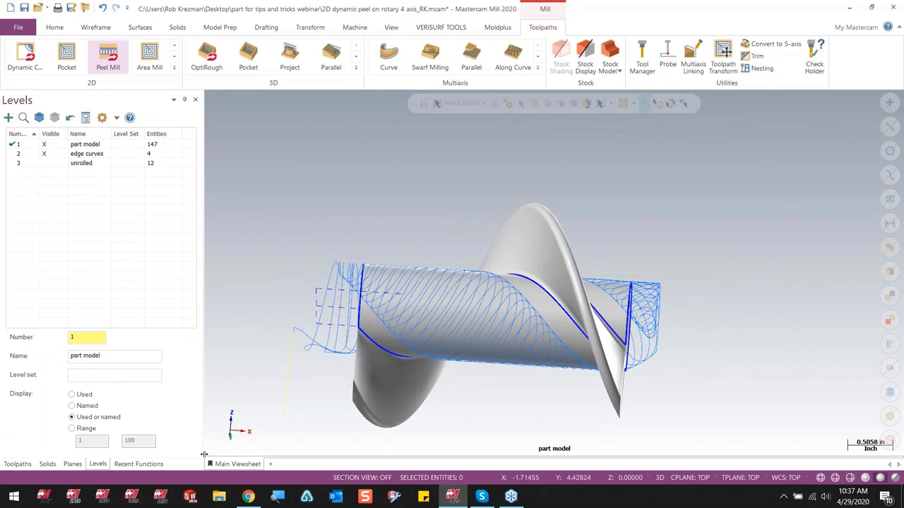
pyautogui.moveTo(283, 267); pyautogui.dragTo(417, 157, button='middle')
pyautogui.scroll(-2, 410, 162)
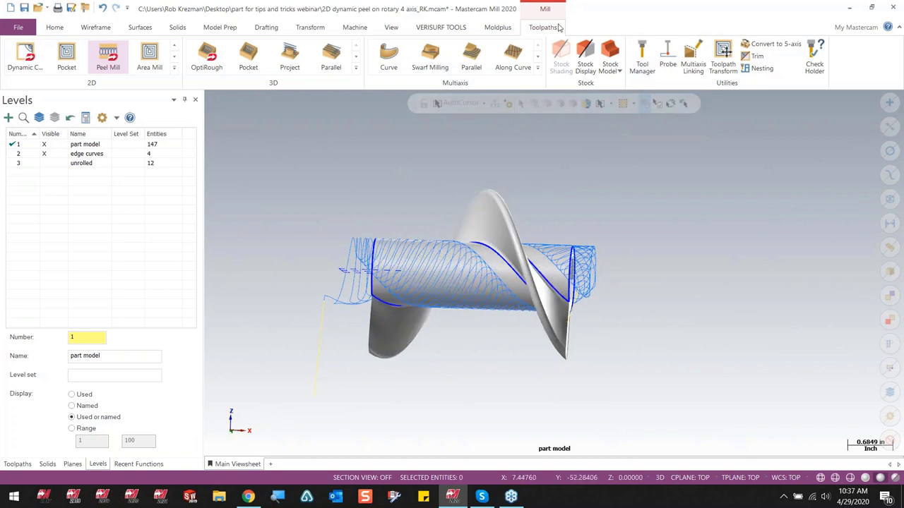
pyautogui.click(390, 29)
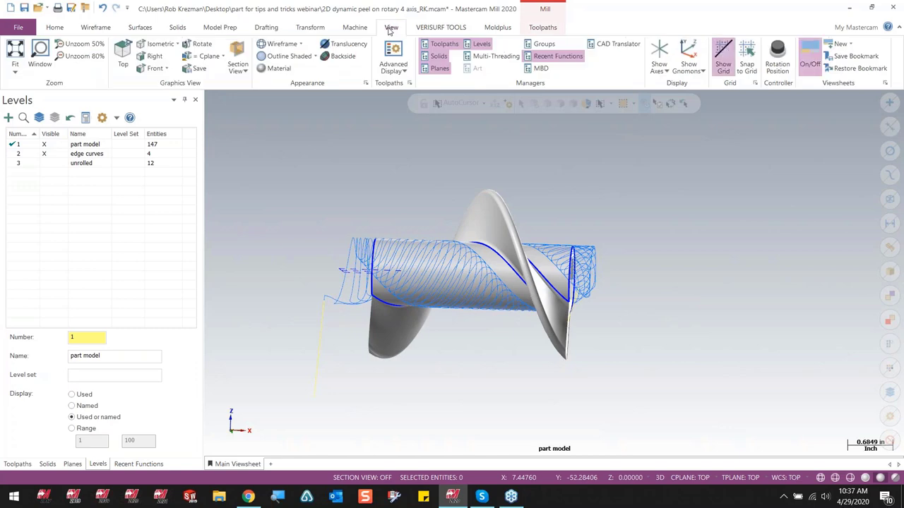
pyautogui.click(809, 63)
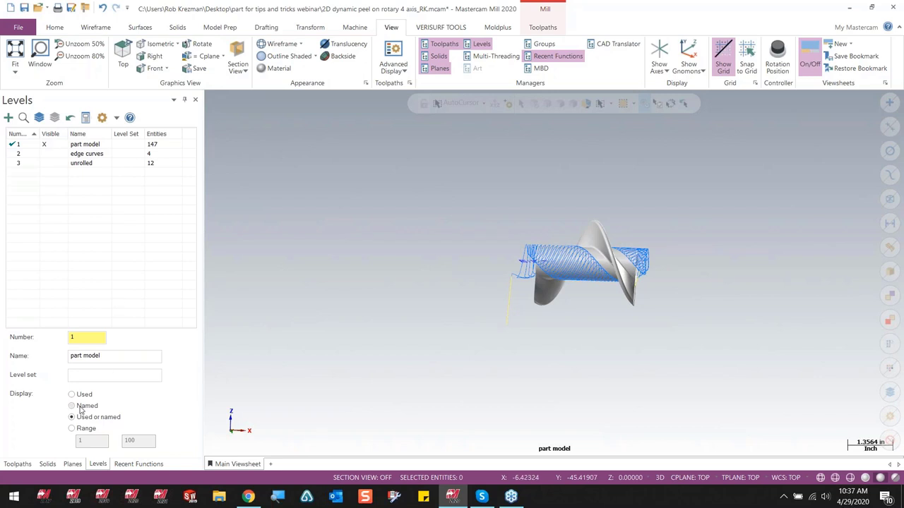
pyautogui.click(18, 464)
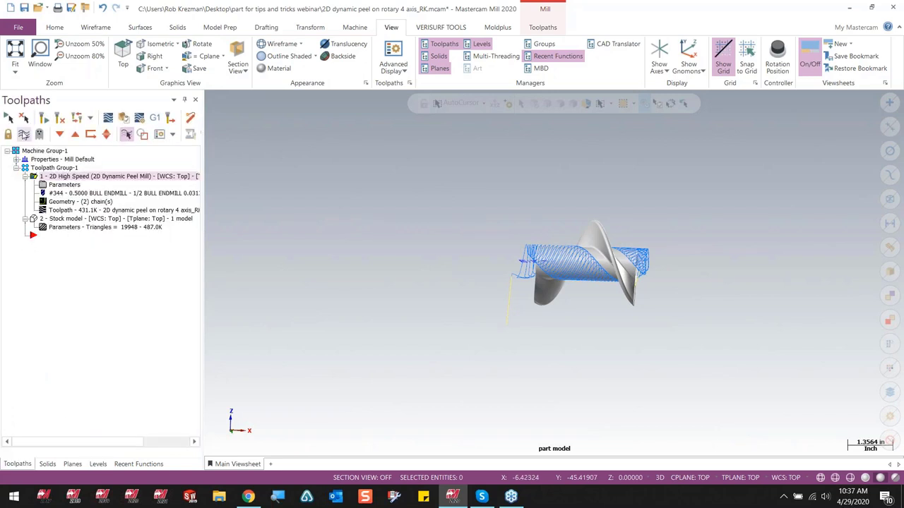
pyautogui.click(23, 135)
pyautogui.rightClick(284, 276)
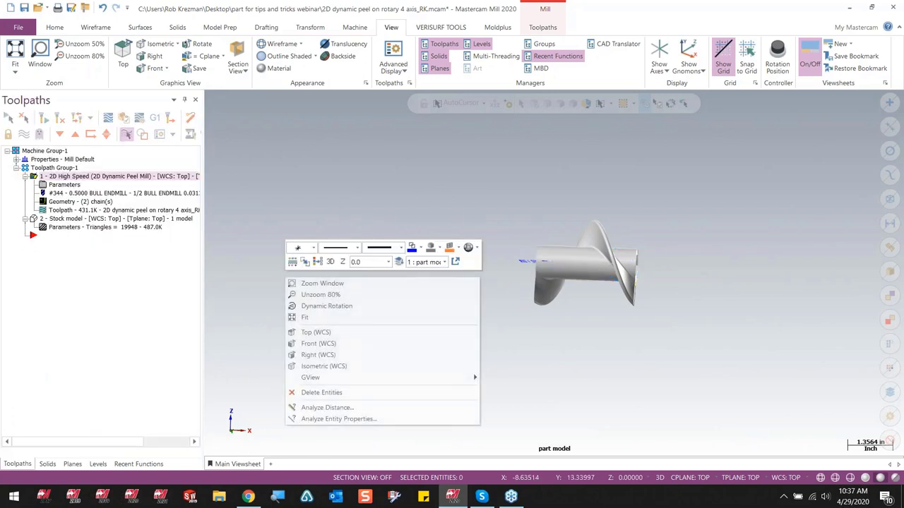
pyautogui.click(322, 365)
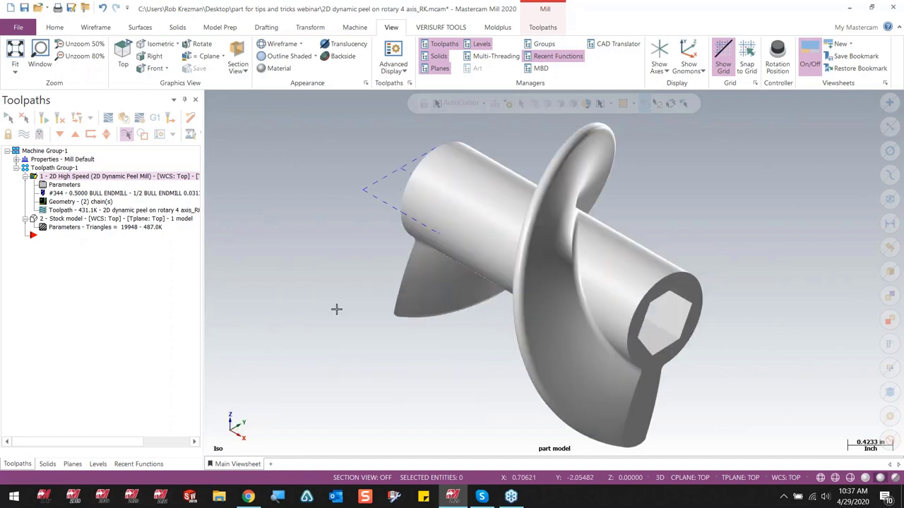
# Step: Save the isometric view as the Main Viewsheet's bookmark, rotate the part and return to the Main Viewsheet
pyautogui.rightClick(238, 468)
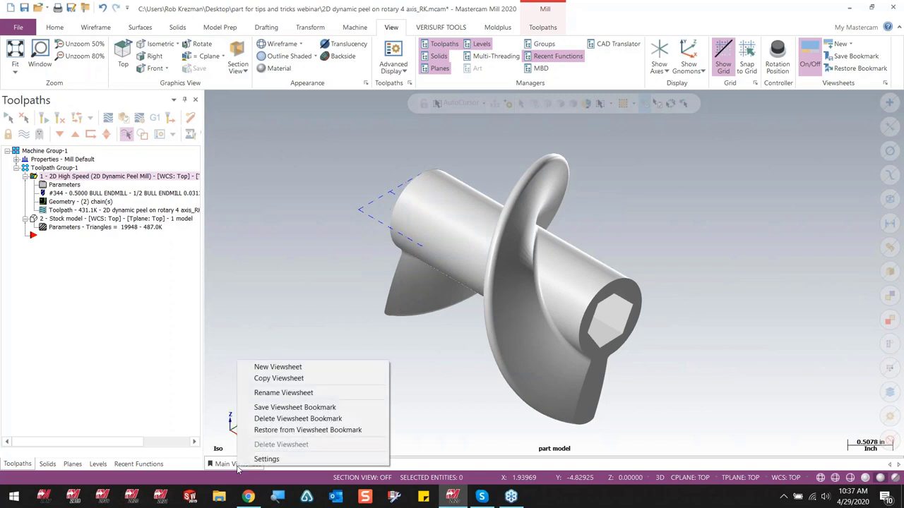
pyautogui.click(272, 413)
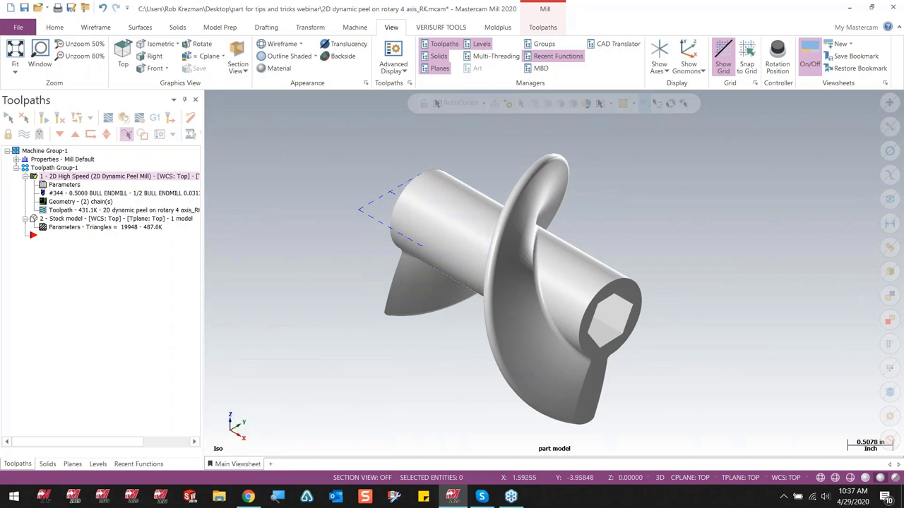
pyautogui.moveTo(468, 259)
pyautogui.mouseDown(button='middle')
pyautogui.moveTo(500, 243)
pyautogui.moveTo(456, 200)
pyautogui.moveTo(369, 210)
pyautogui.mouseUp(button='middle')
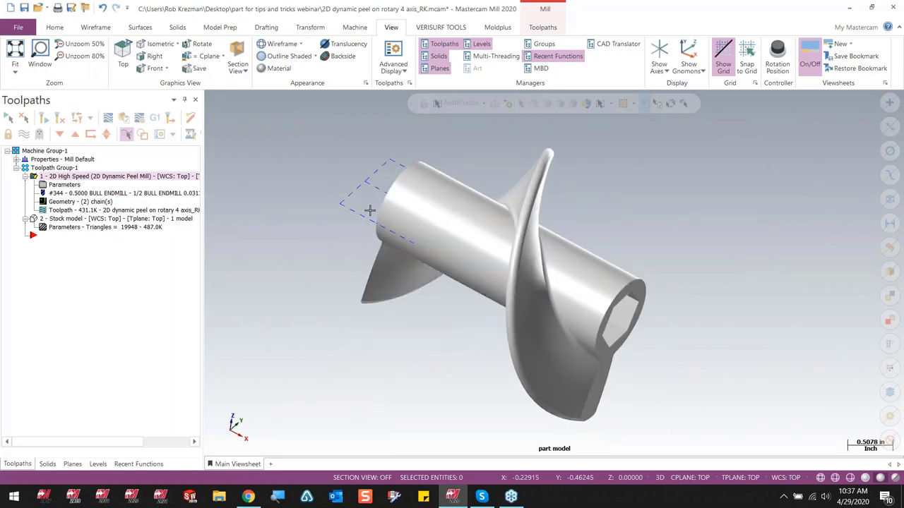
pyautogui.click(72, 464)
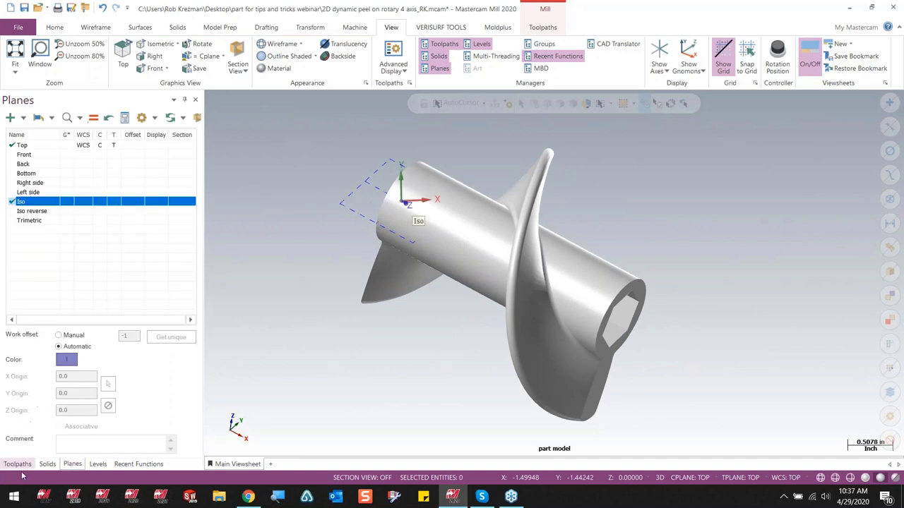
pyautogui.click(240, 469)
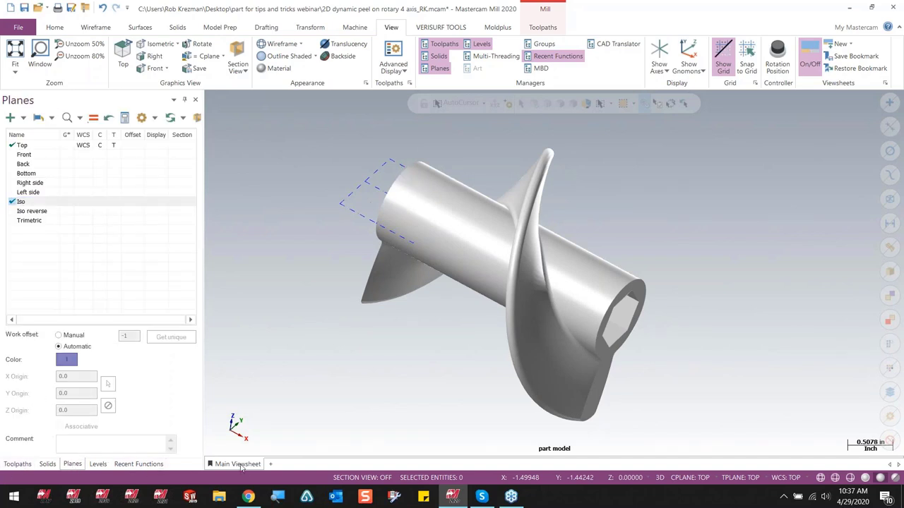
# Step: Try the Top graphics view, set the Main Viewsheet back to Iso and save that view as its bookmark
pyautogui.click(68, 146)
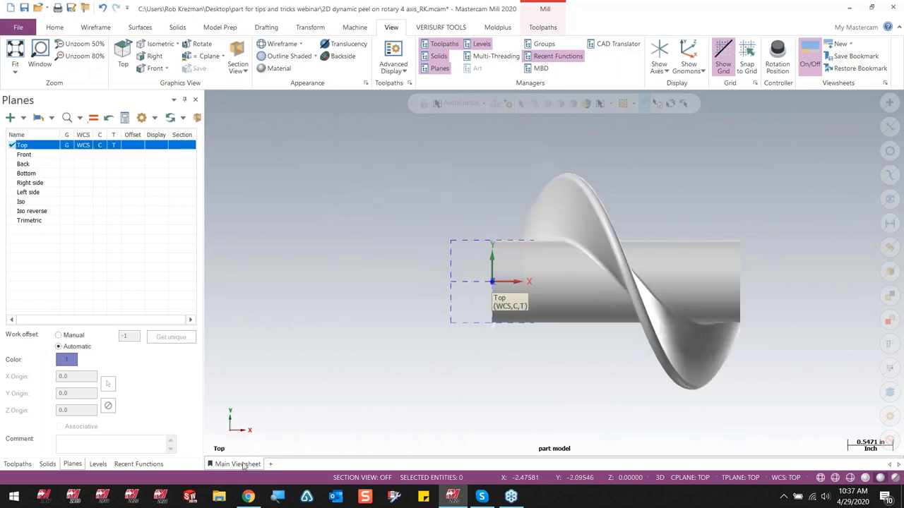
pyautogui.rightClick(252, 465)
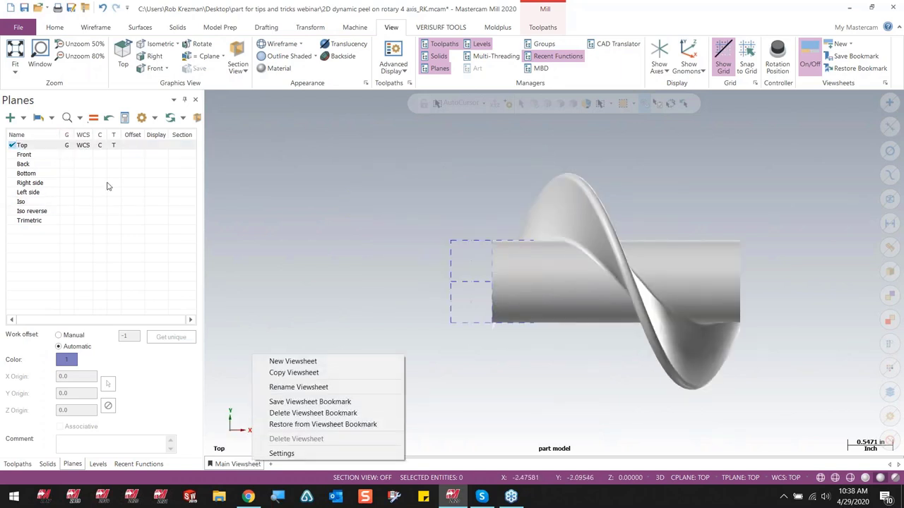
pyautogui.click(66, 202)
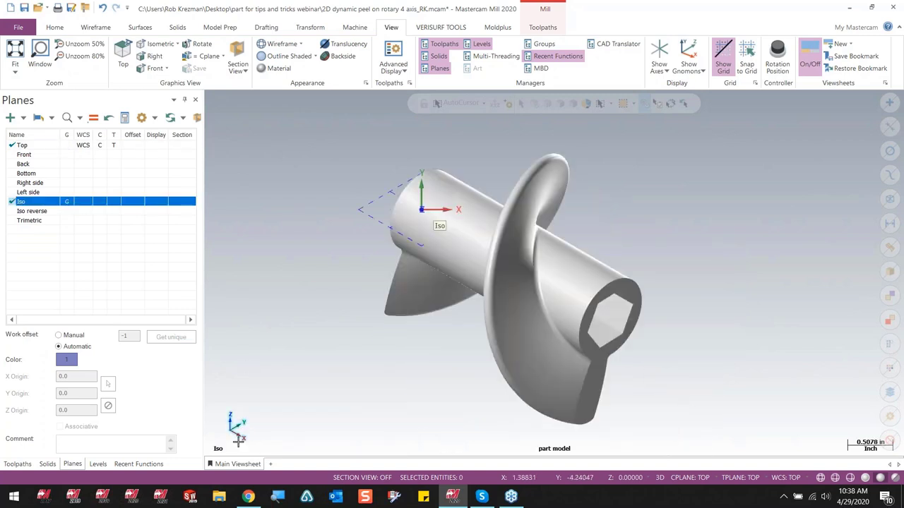
pyautogui.rightClick(239, 464)
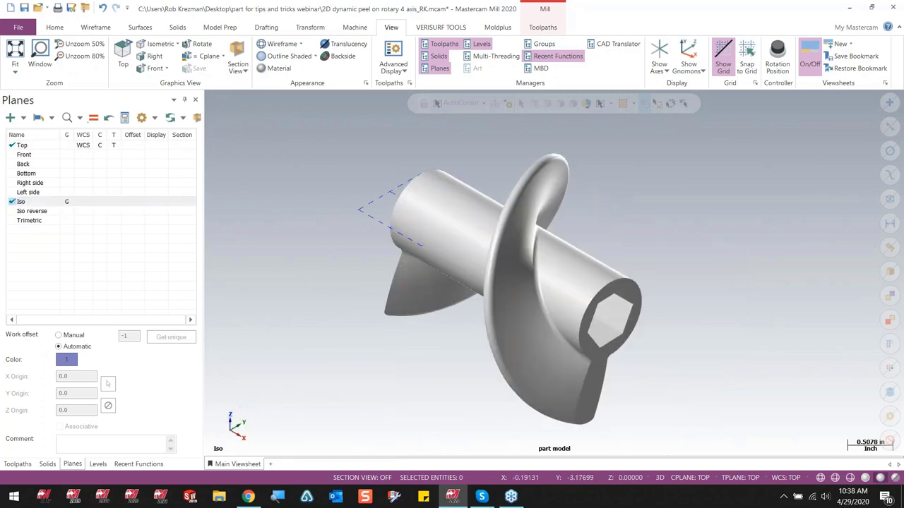
pyautogui.click(290, 402)
# Step: Set the graphics view to Top, tilt the part slightly and add a new viewsheet named "top"
pyautogui.click(67, 145)
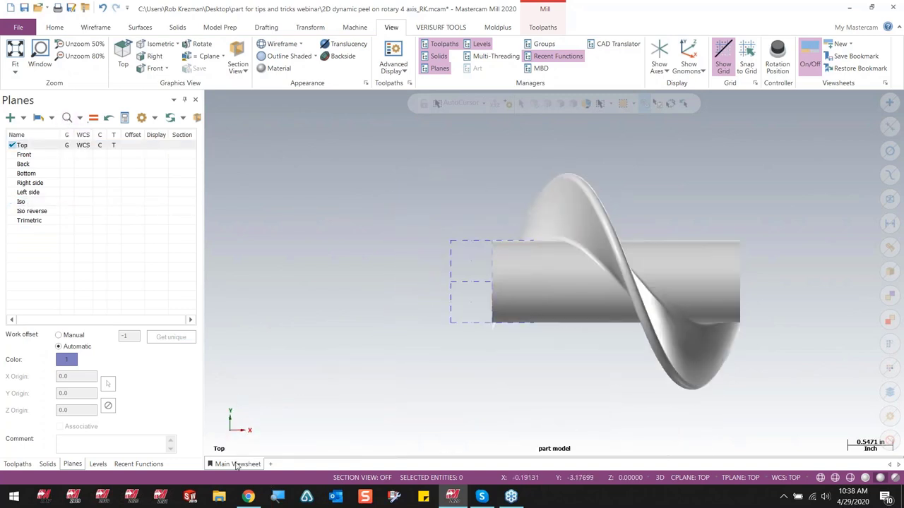
pyautogui.moveTo(339, 270); pyautogui.dragTo(323, 255, button='middle')
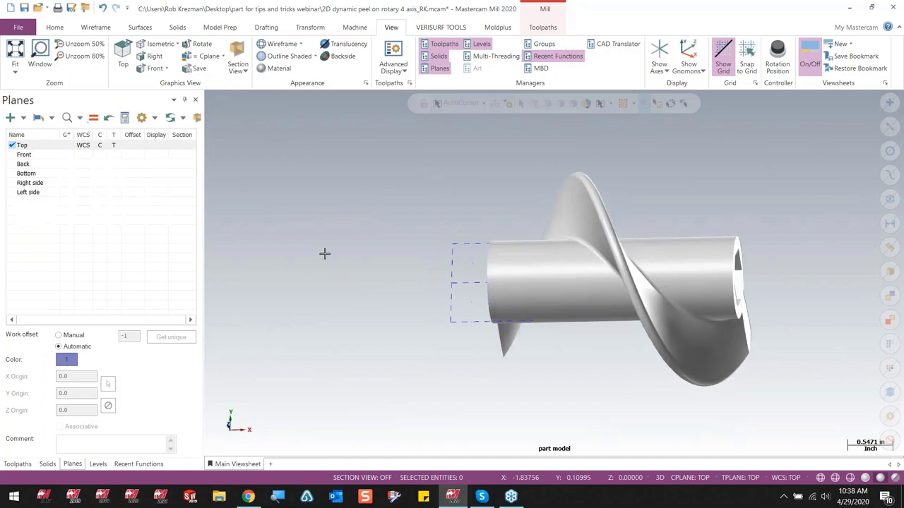
pyautogui.click(270, 464)
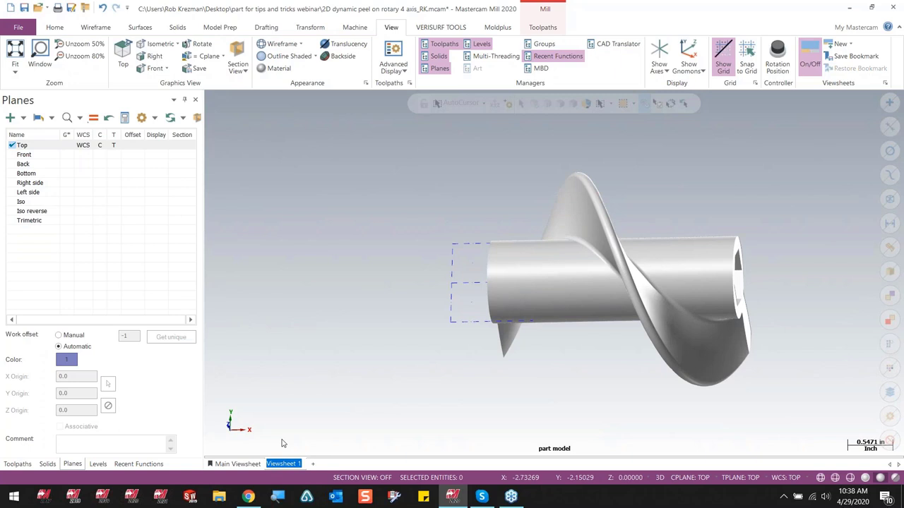
pyautogui.write('top')
pyautogui.press('Return')
# Step: Compare the Main Viewsheet with the "top" viewsheet and set the "top" viewsheet's graphics view to the Top plane
pyautogui.click(238, 465)
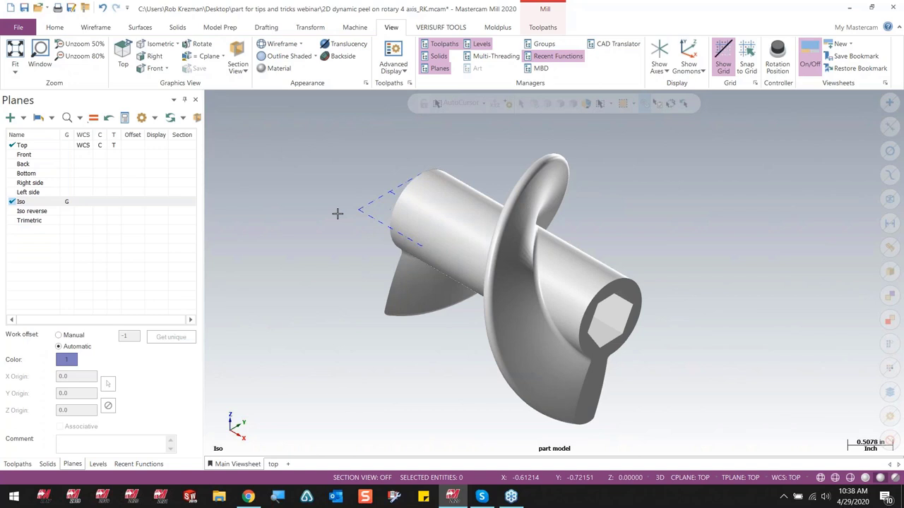
pyautogui.click(272, 464)
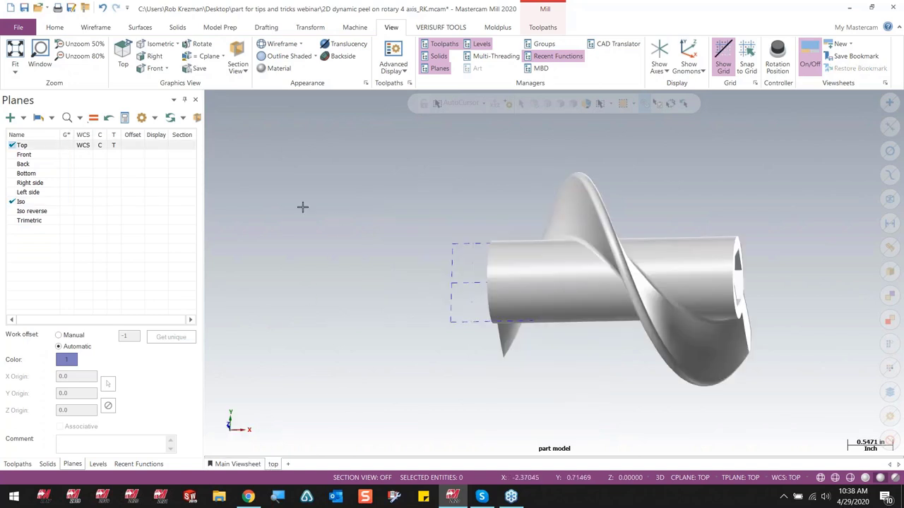
pyautogui.click(70, 146)
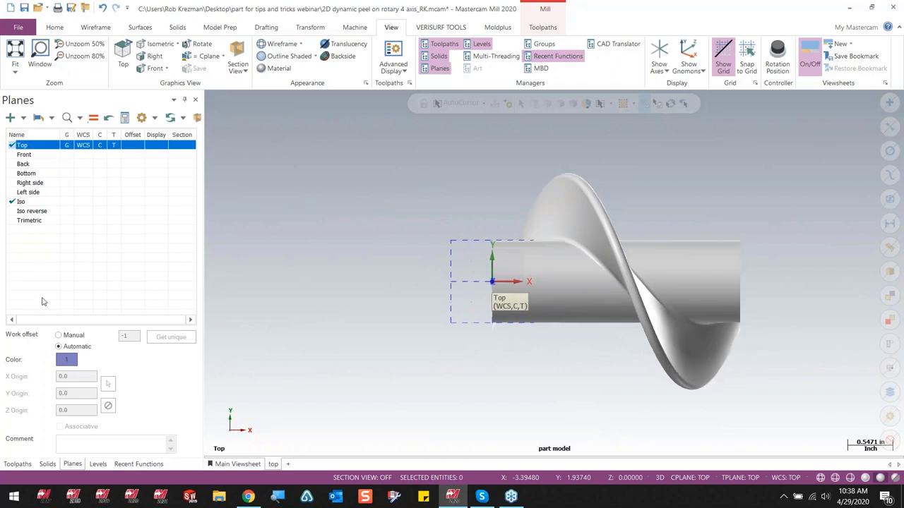
# Step: Show the edge curves level in the "top" viewsheet and save that state as its viewsheet bookmark
pyautogui.click(97, 464)
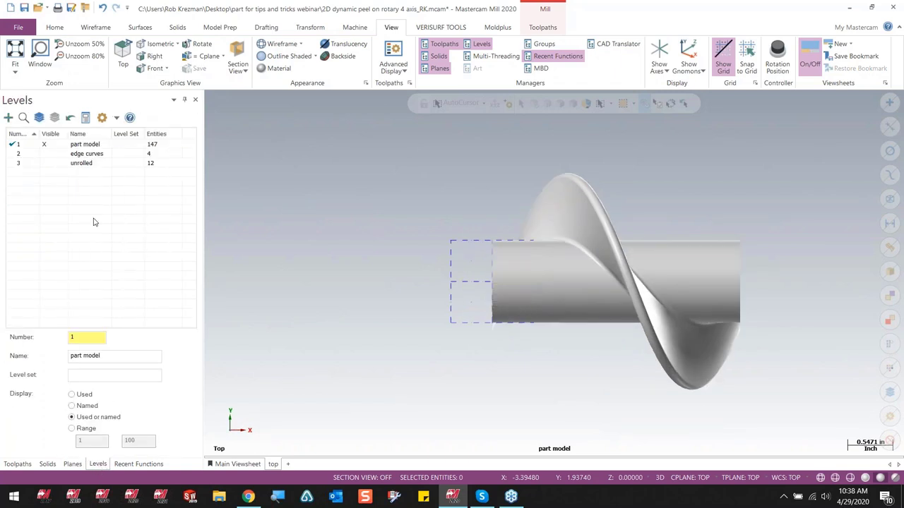
pyautogui.click(50, 157)
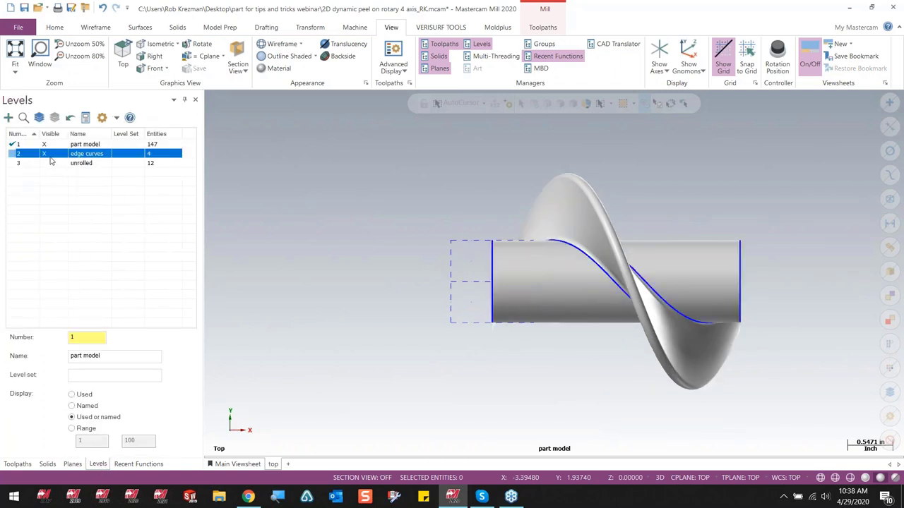
pyautogui.rightClick(273, 465)
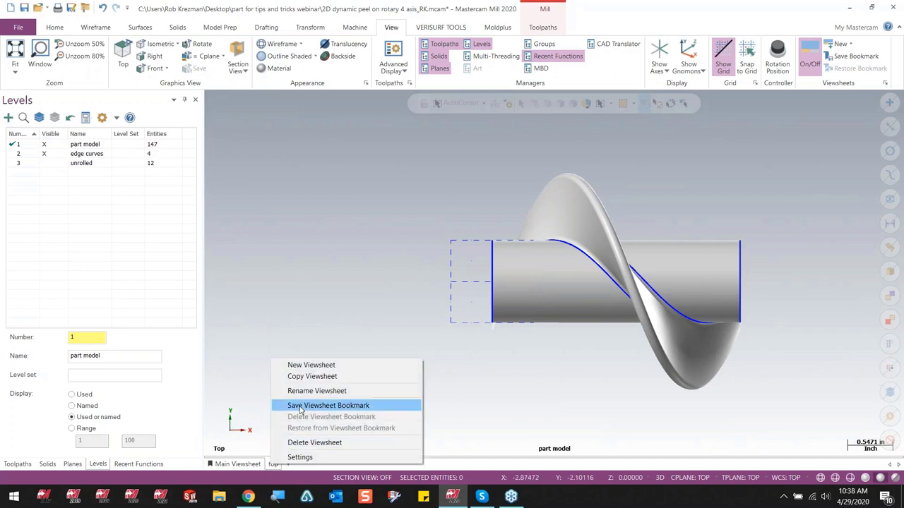
pyautogui.click(299, 408)
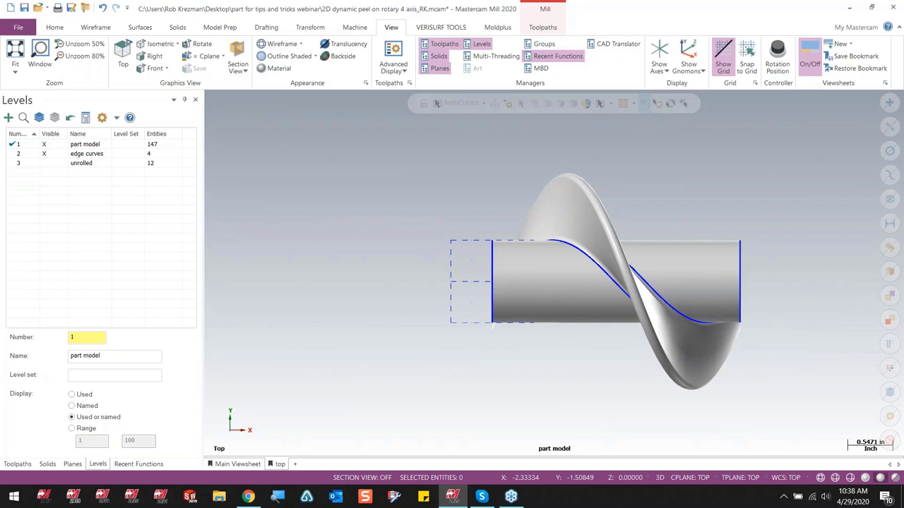
# Step: Switch between the Main Viewsheet and the "top" viewsheet to compare their planes and visible levels
pyautogui.click(240, 465)
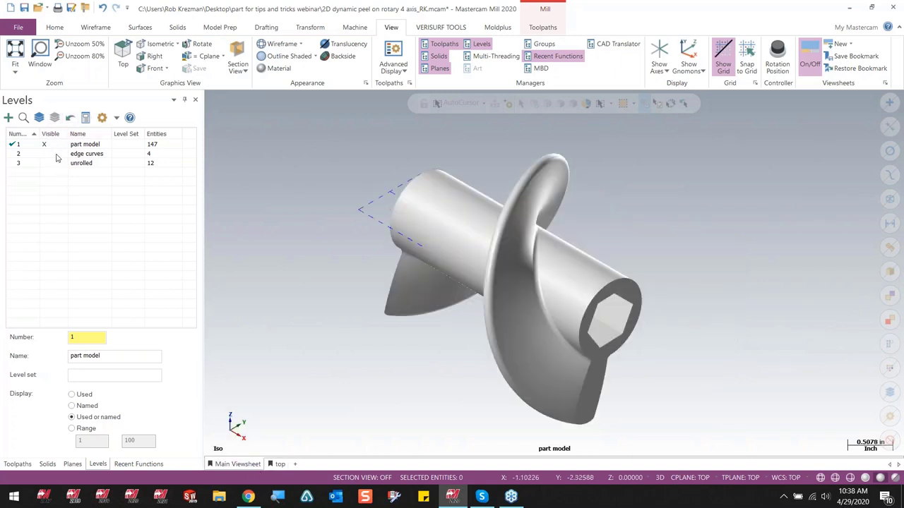
pyautogui.click(72, 464)
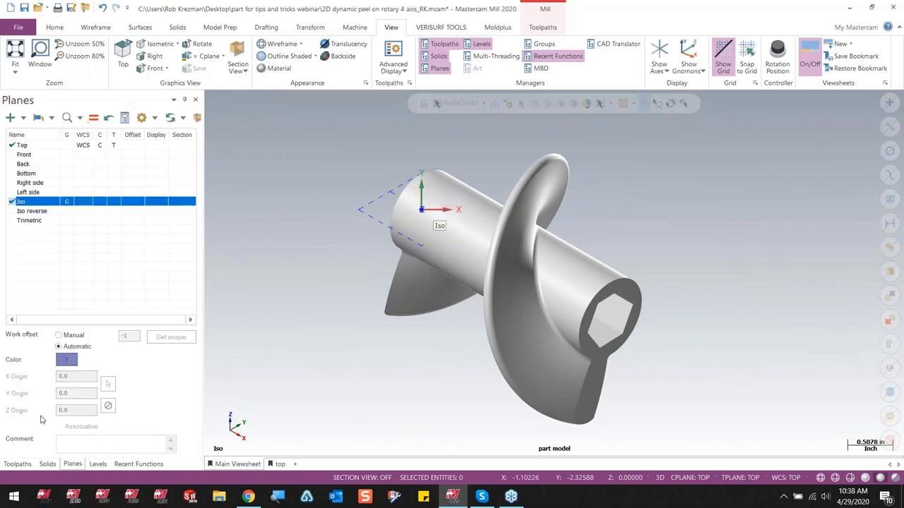
pyautogui.click(271, 464)
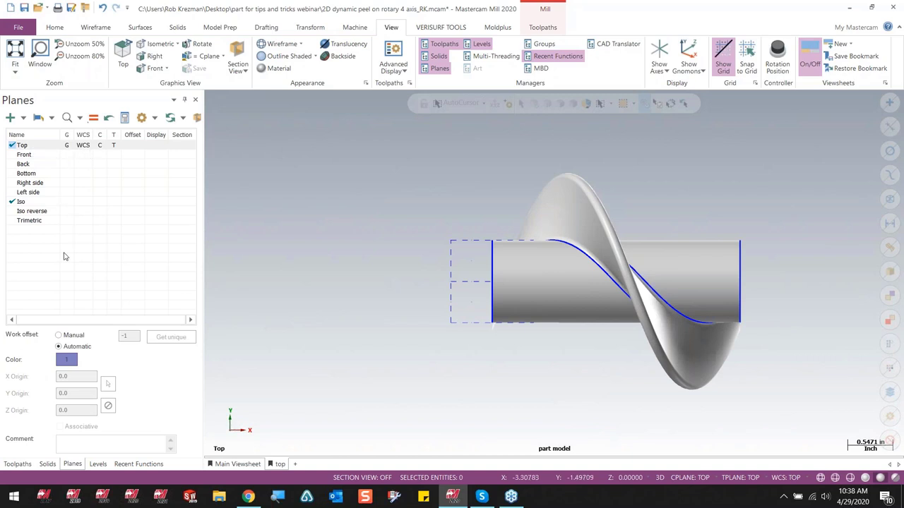
pyautogui.click(97, 465)
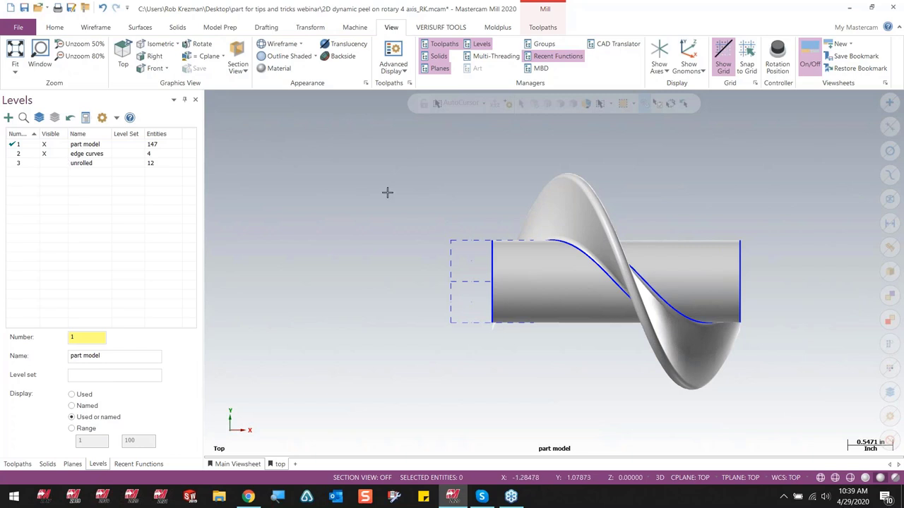
pyautogui.scroll(-2, 405, 216)
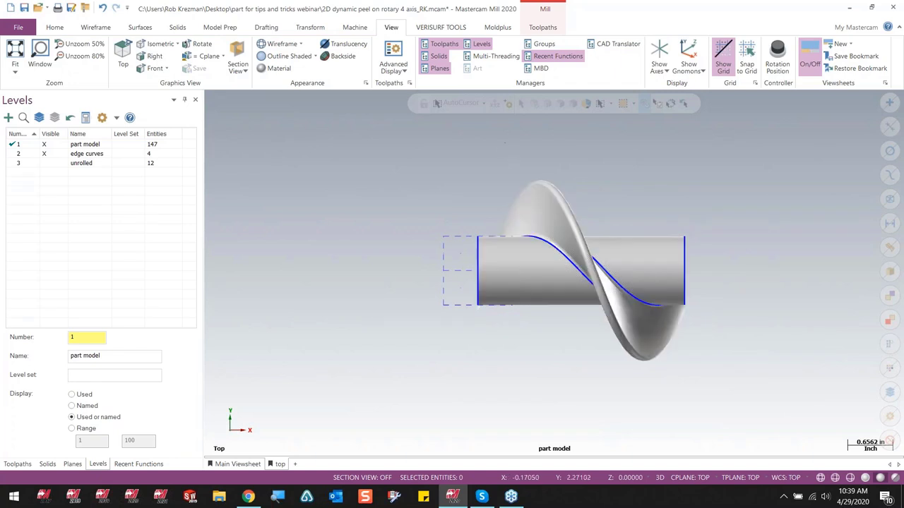
# Step: Apply the Top (WCS) view in the "top" viewsheet and rotate the part to inspect its edge curves
pyautogui.click(71, 464)
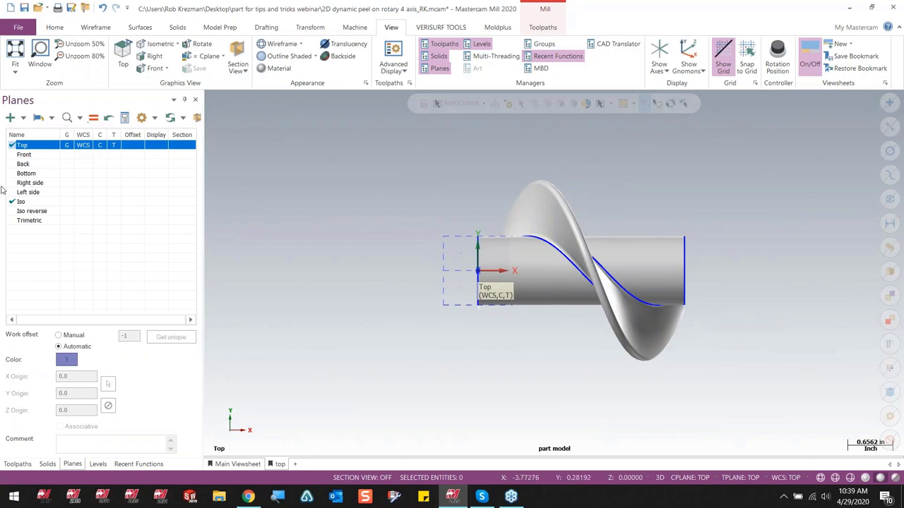
pyautogui.rightClick(358, 181)
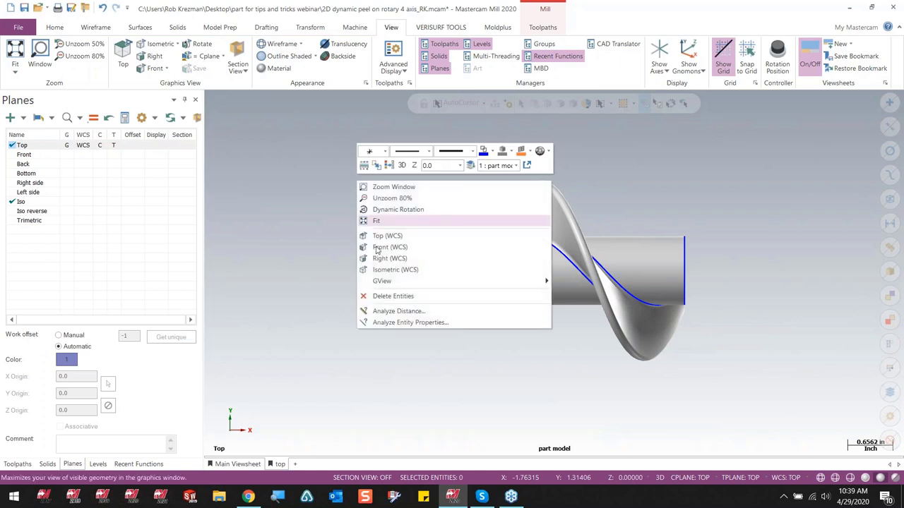
pyautogui.click(378, 237)
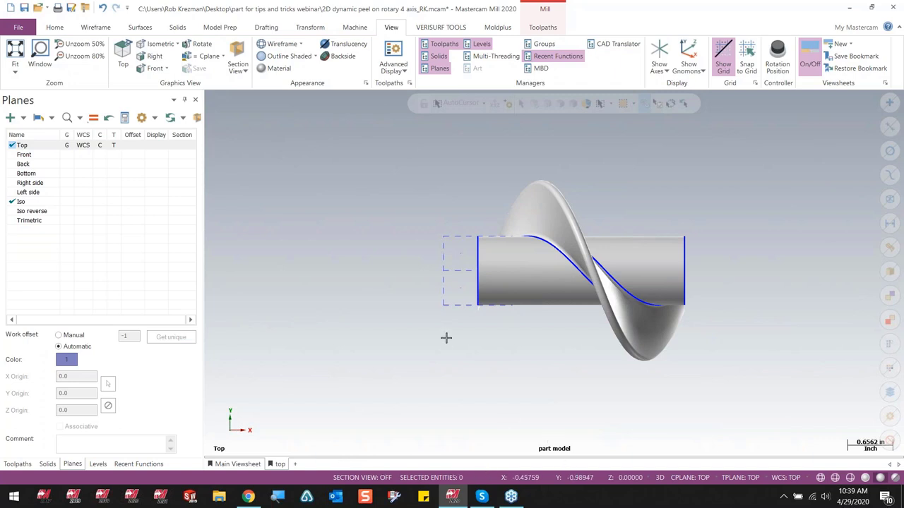
pyautogui.moveTo(446, 339)
pyautogui.mouseDown(button='middle')
pyautogui.moveTo(432, 339)
pyautogui.moveTo(440, 335)
pyautogui.mouseUp(button='middle')
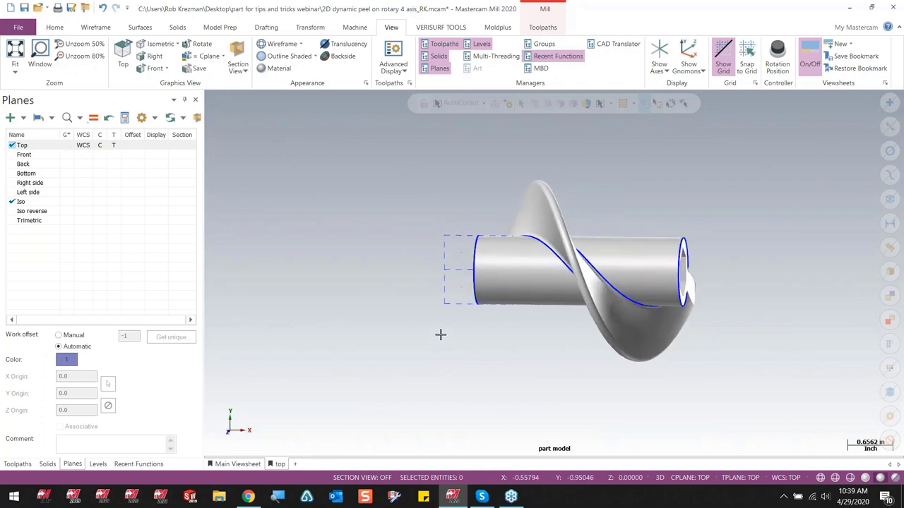
pyautogui.scroll(2, 687, 214)
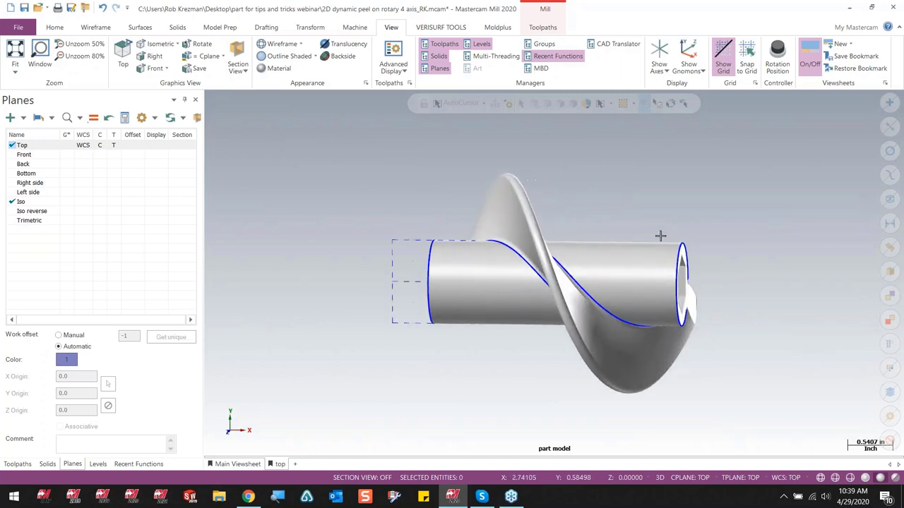
pyautogui.moveTo(660, 235); pyautogui.dragTo(645, 248, button='middle')
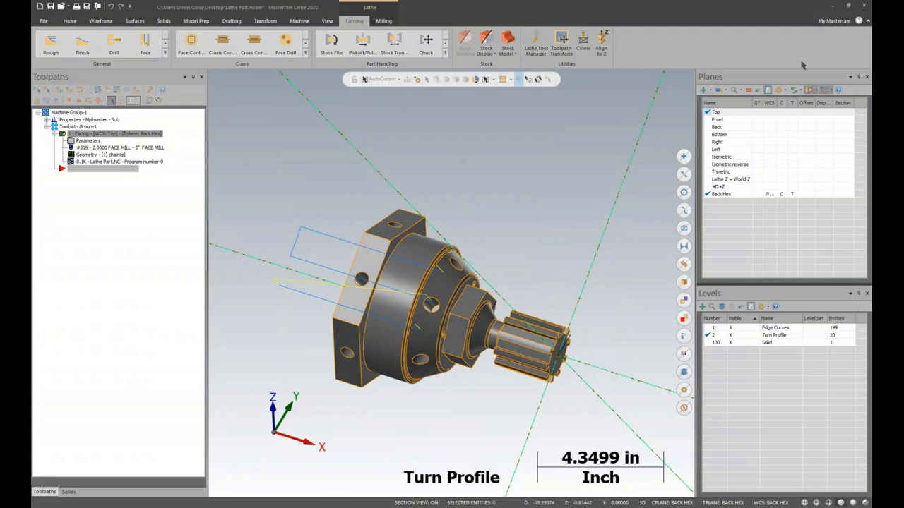
# Step: Dock the Planes and Levels managers together with the Toolpaths and Solids managers
pyautogui.moveTo(782, 79); pyautogui.dragTo(118, 283)
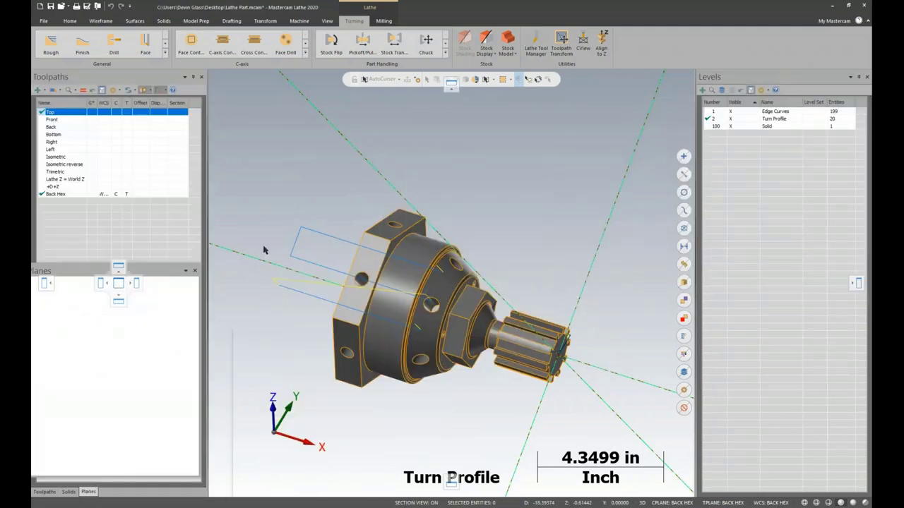
pyautogui.moveTo(782, 85); pyautogui.dragTo(117, 288)
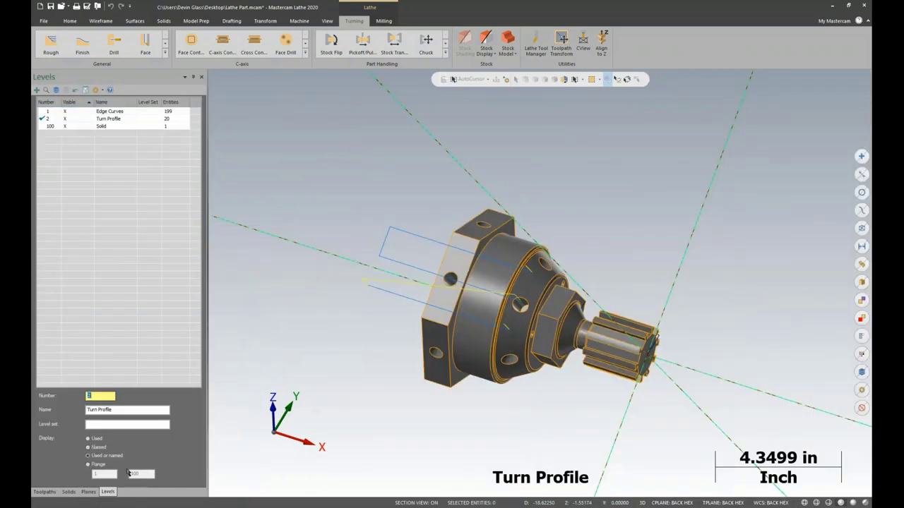
pyautogui.click(88, 492)
# Step: Change the interface theme to White in the program options
pyautogui.click(43, 21)
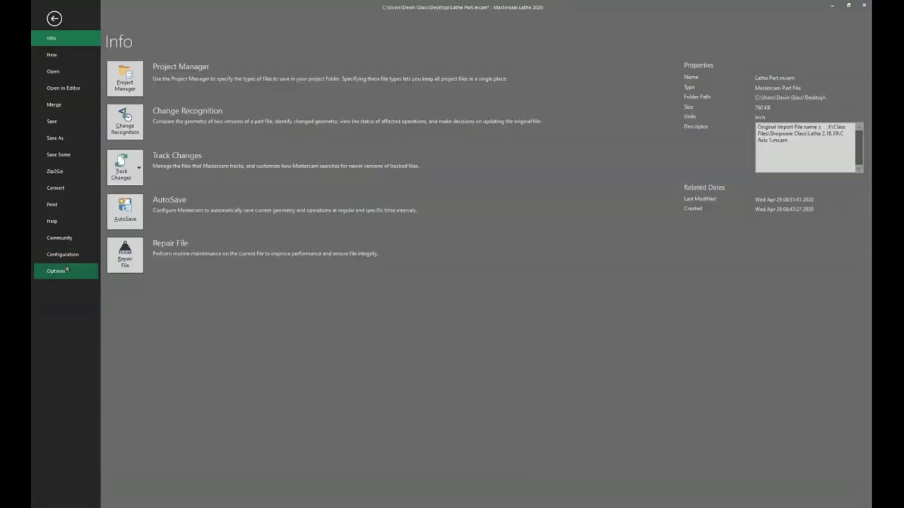
pyautogui.click(67, 269)
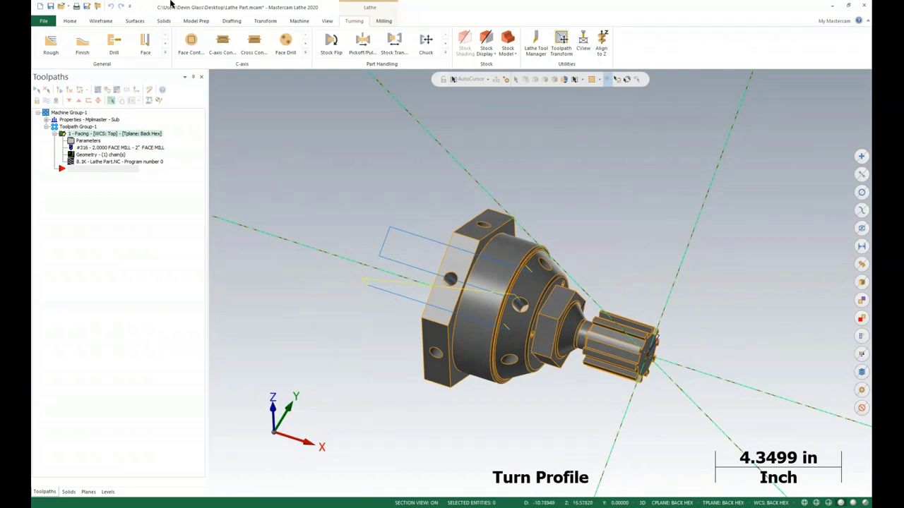
# Step: Set the interface theme back to Dark Gray in the program options and apply it
pyautogui.click(49, 23)
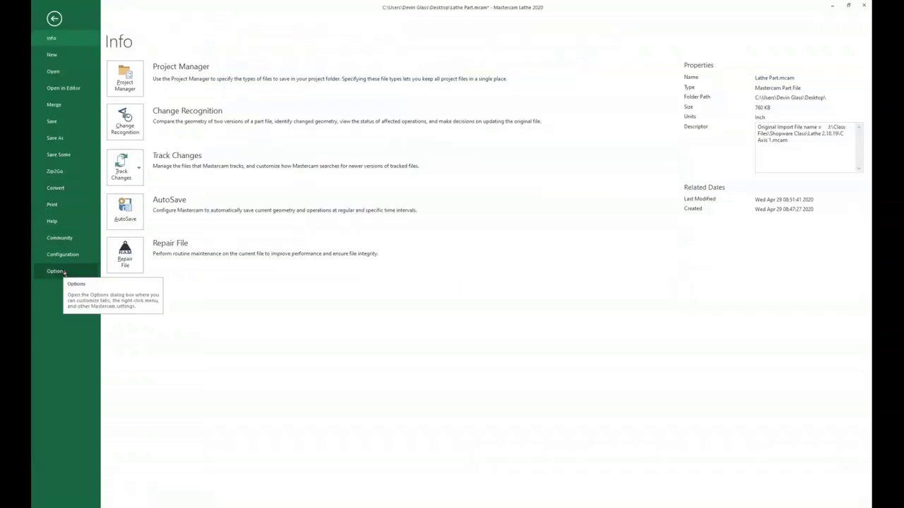
pyautogui.click(63, 271)
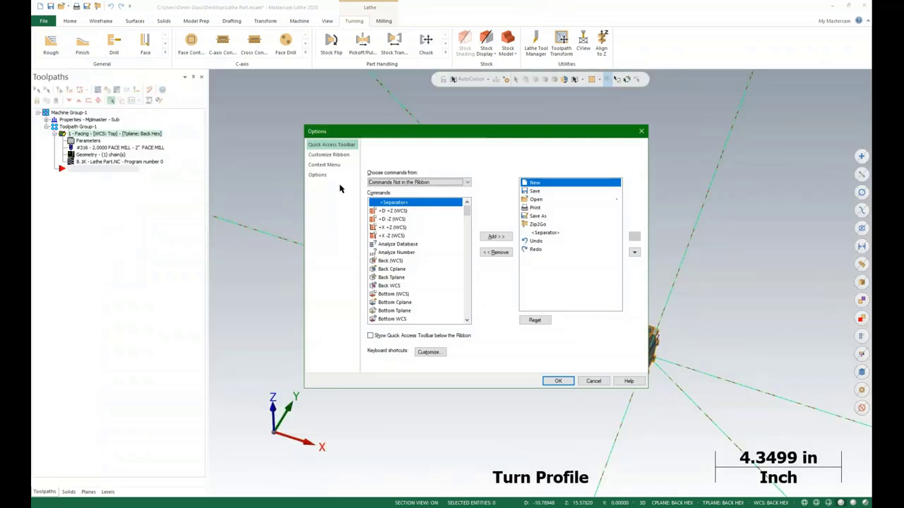
pyautogui.click(332, 176)
pyautogui.click(500, 247)
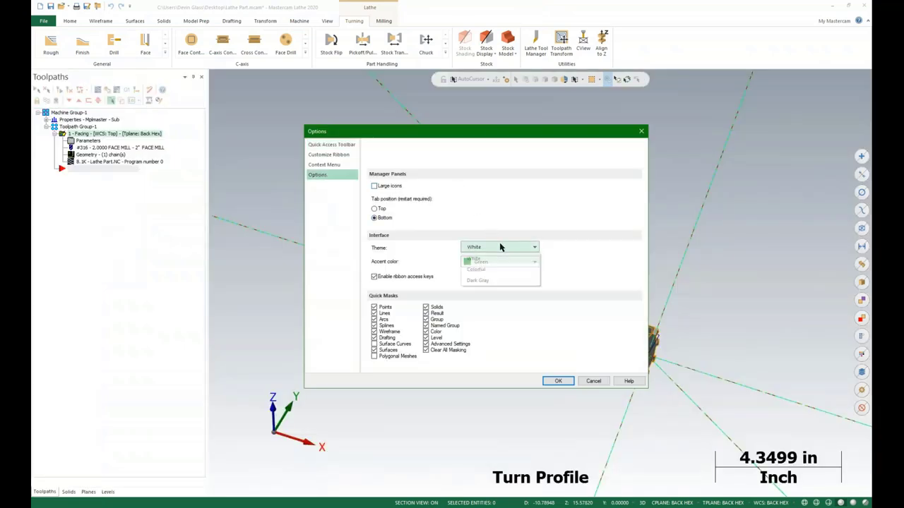
pyautogui.click(479, 281)
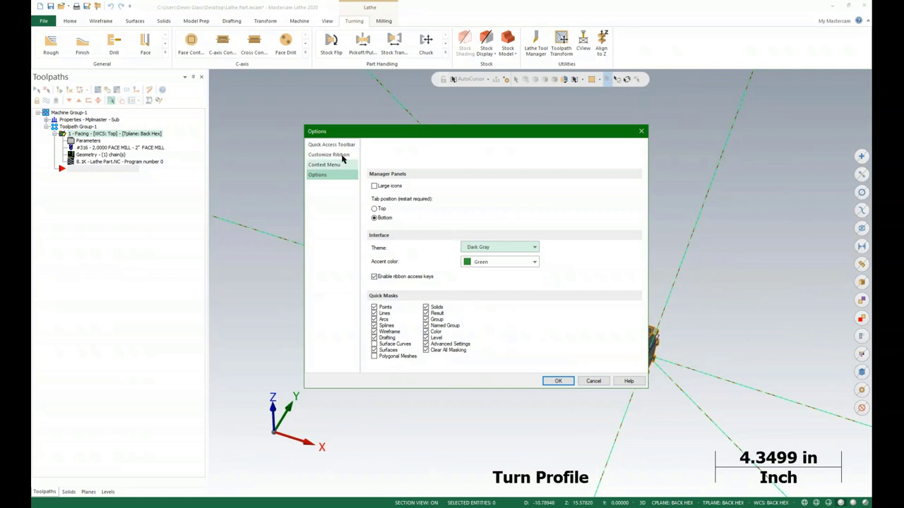
pyautogui.click(547, 383)
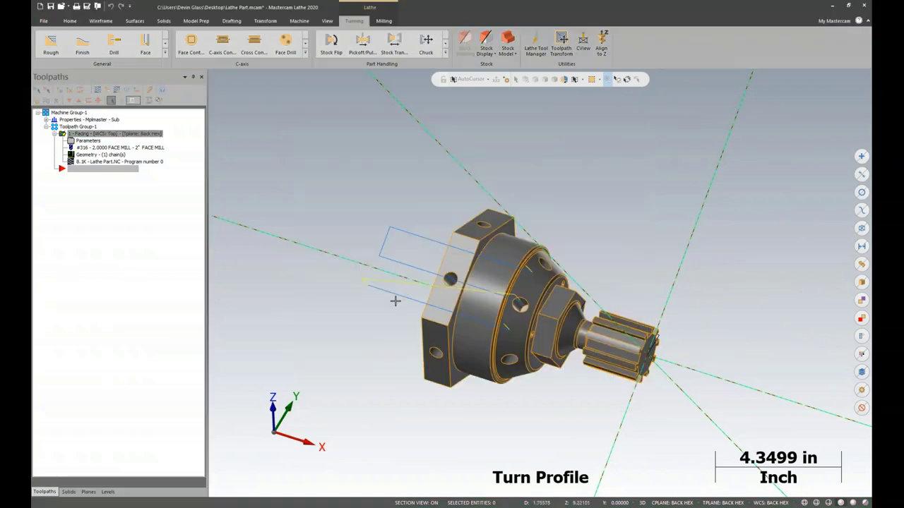
# Step: Enable large icons for the manager panels in the program options
pyautogui.click(44, 21)
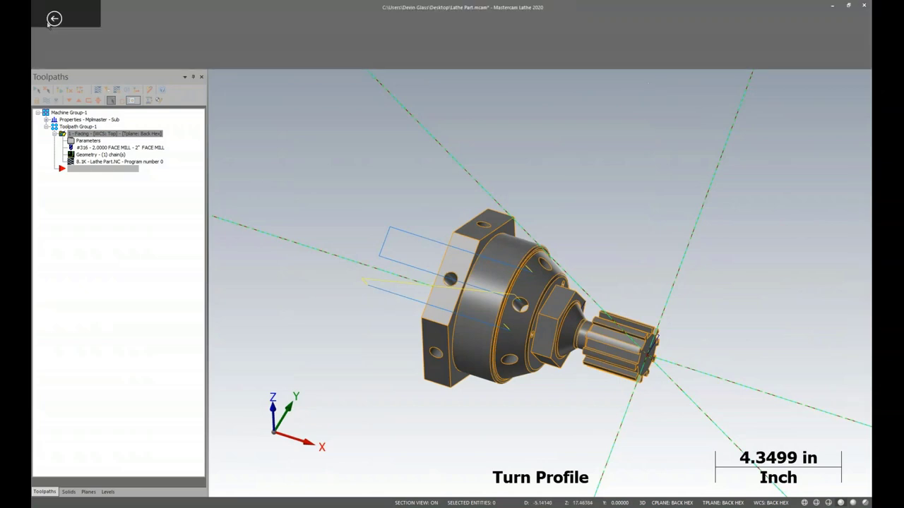
pyautogui.click(55, 271)
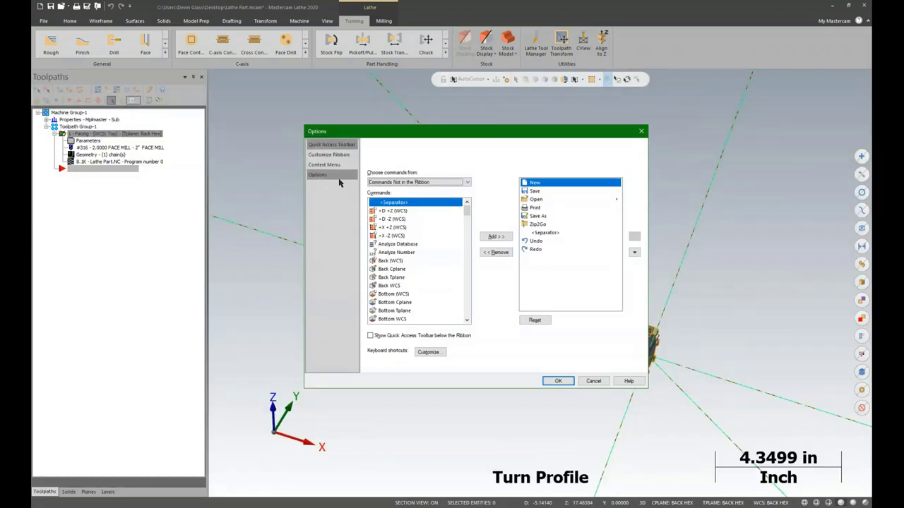
pyautogui.click(336, 177)
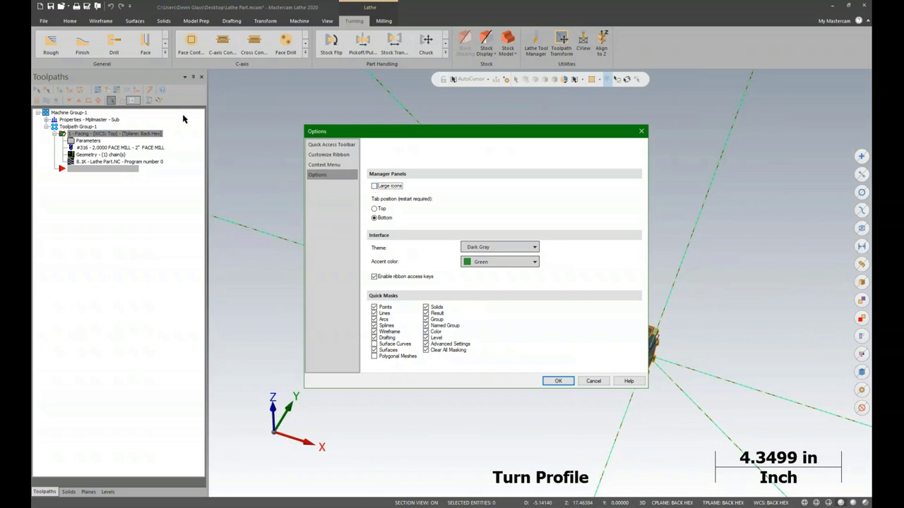
pyautogui.click(374, 186)
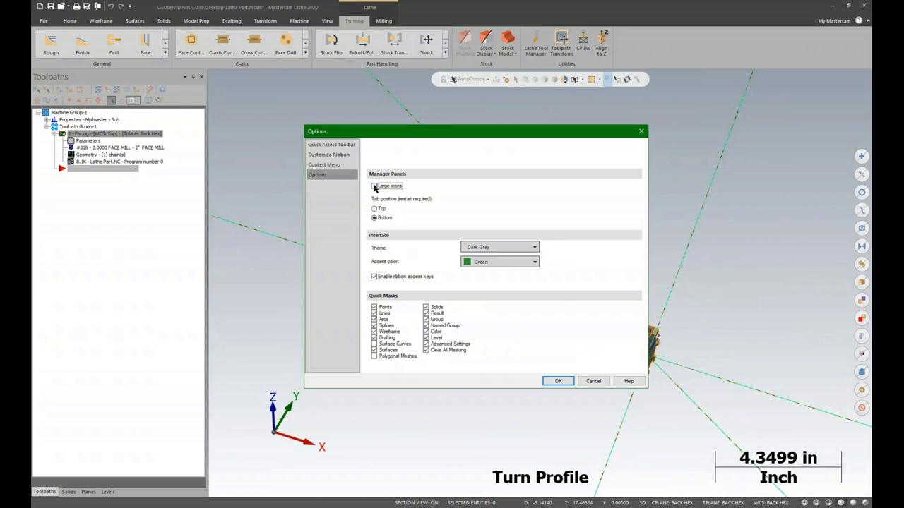
pyautogui.click(558, 382)
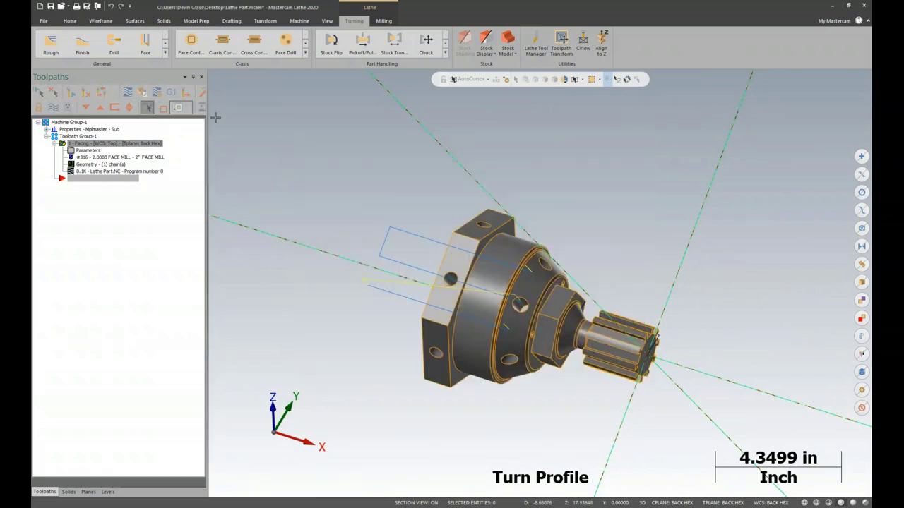
# Step: Widen the docked manager panel and view the enlarged icons in the Solids and Planes managers
pyautogui.moveTo(208, 116); pyautogui.dragTo(247, 111)
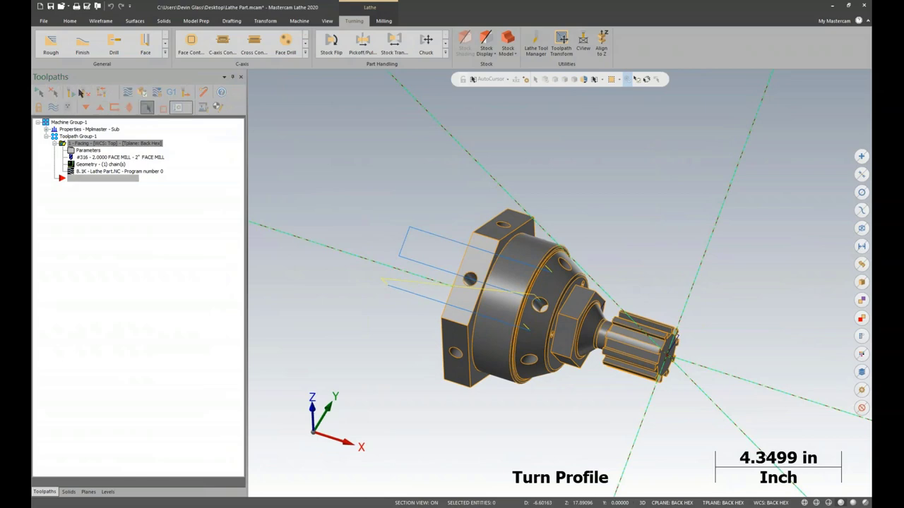
pyautogui.click(69, 492)
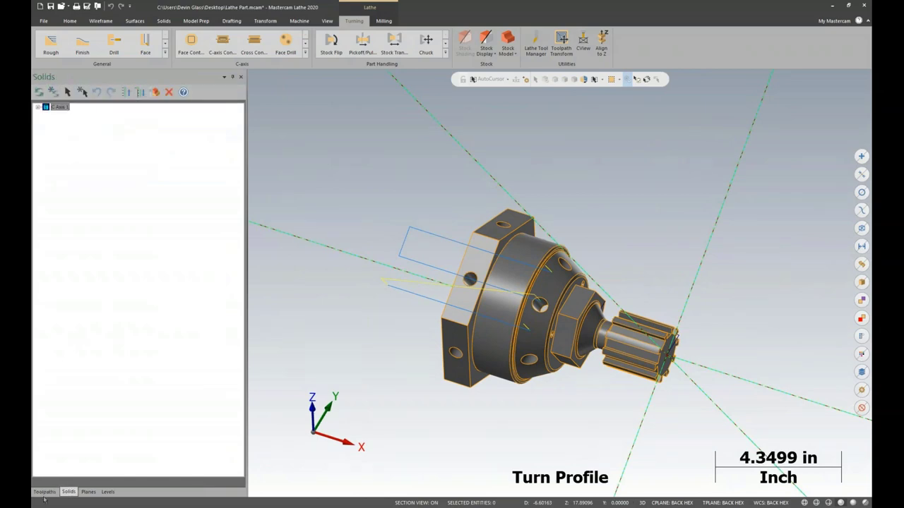
pyautogui.click(87, 492)
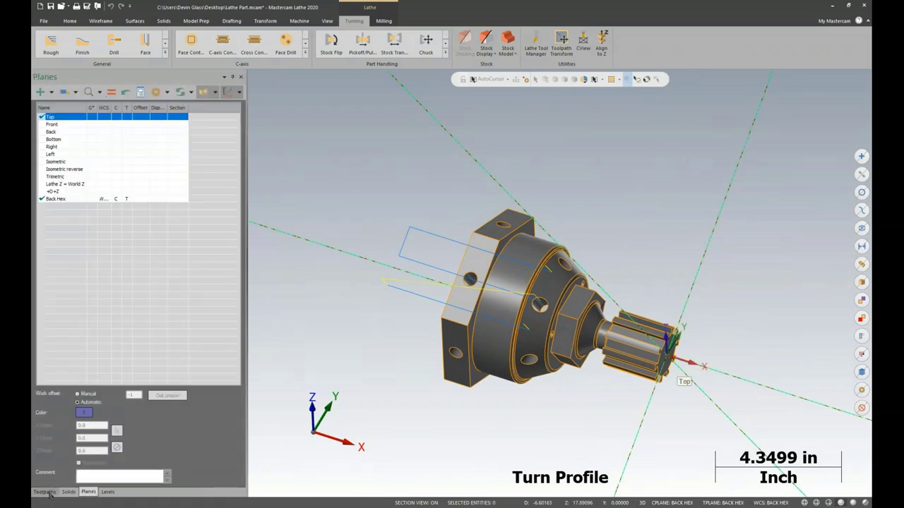
# Step: Undock the manager group with Toolpaths showing, float it over the graphics area, and redock it along the left side
pyautogui.click(45, 492)
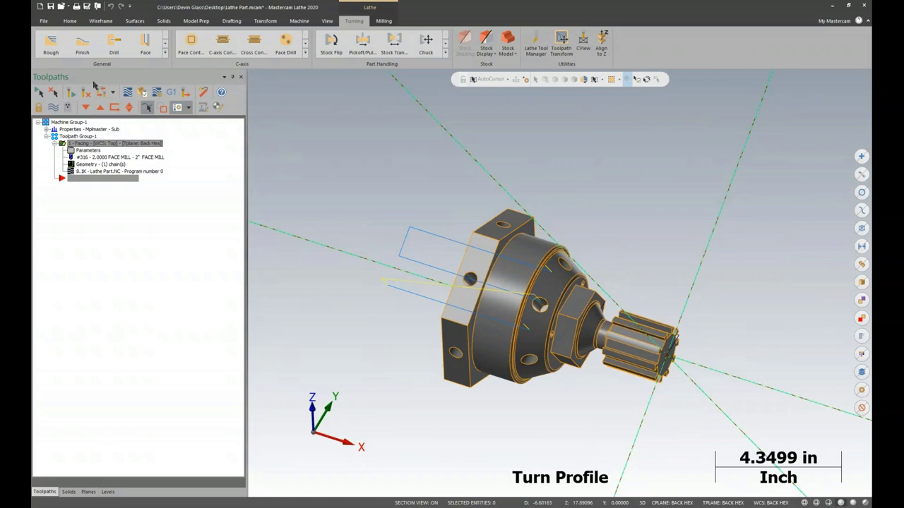
pyautogui.moveTo(117, 77); pyautogui.dragTo(272, 99)
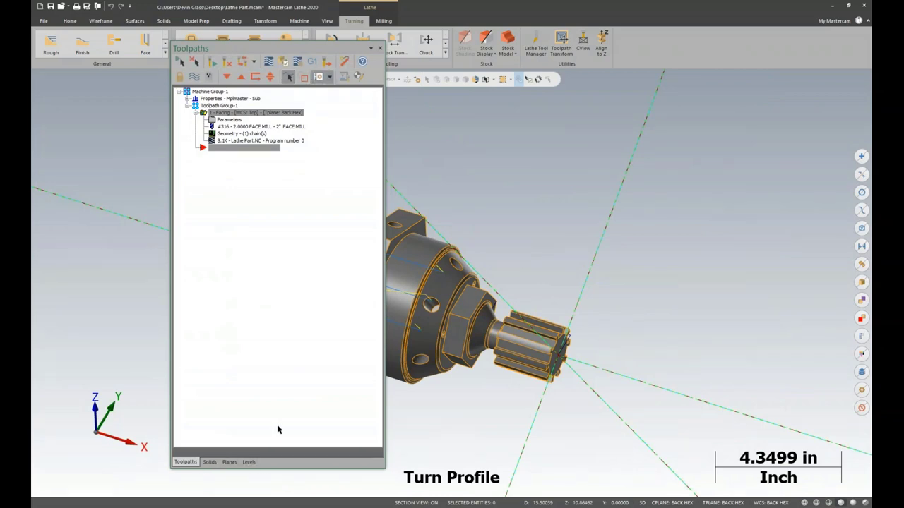
pyautogui.moveTo(269, 51); pyautogui.dragTo(369, 44)
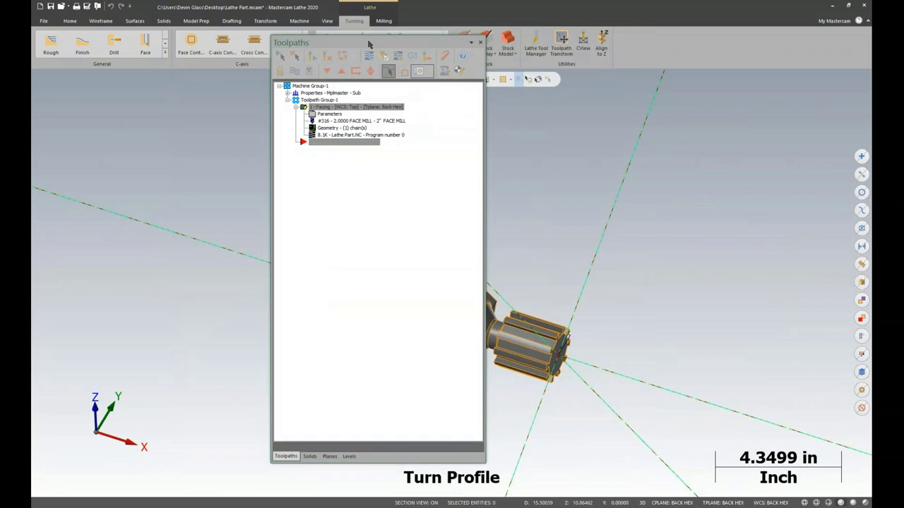
pyautogui.moveTo(369, 44); pyautogui.dragTo(465, 63)
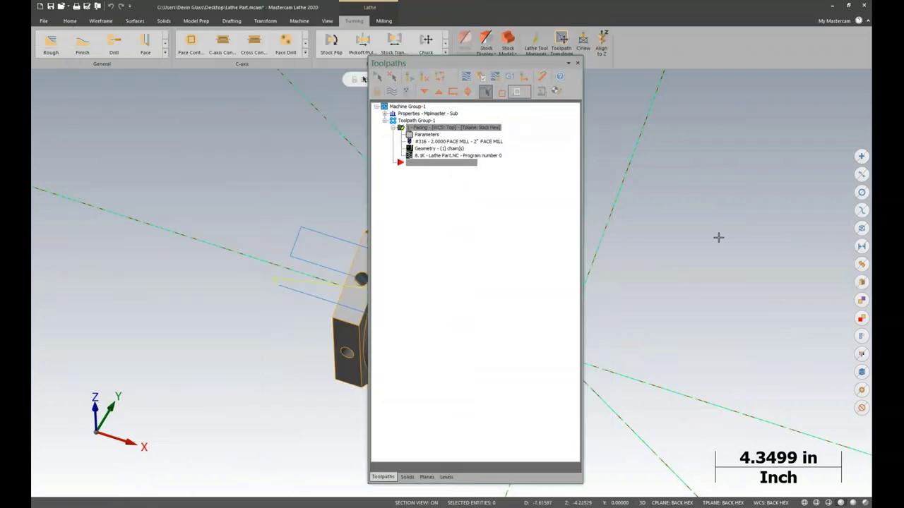
pyautogui.moveTo(522, 69); pyautogui.dragTo(49, 289)
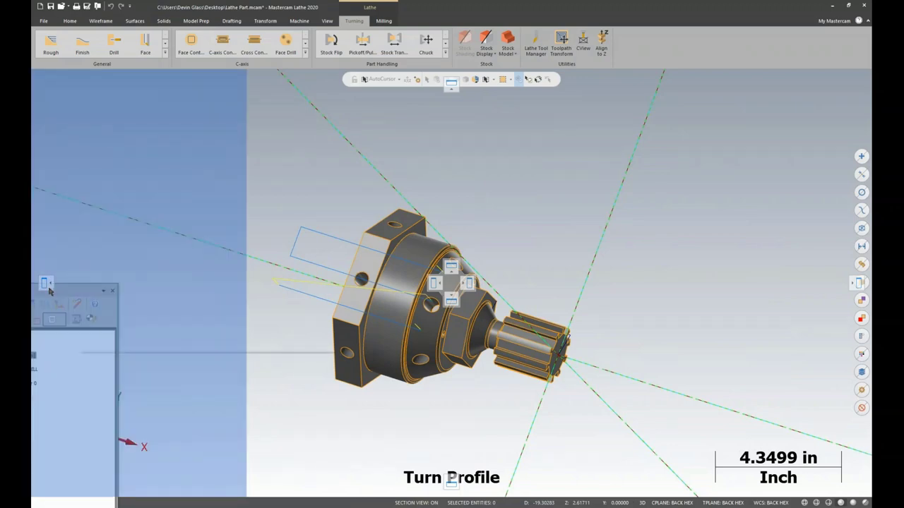
pyautogui.moveTo(49, 290); pyautogui.dragTo(49, 285)
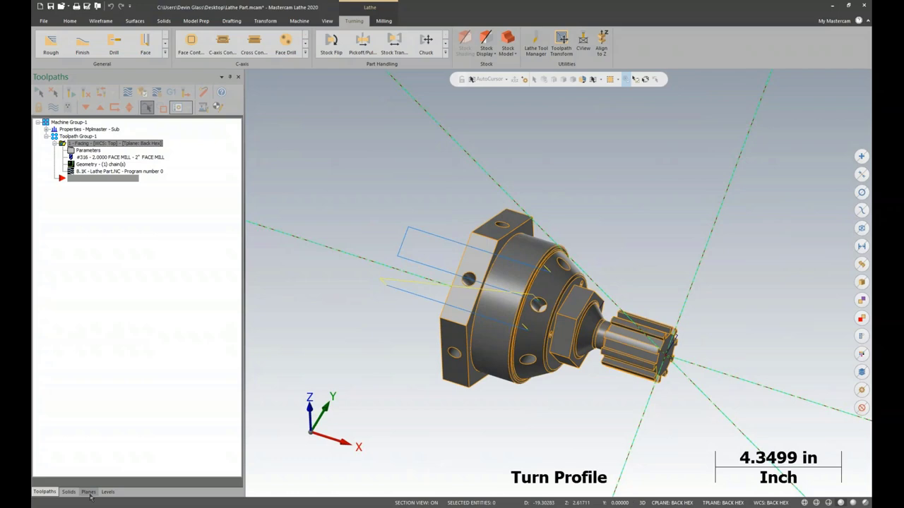
# Step: Separate the Planes and Levels managers from the group and dock them on the right side, with Levels stacked below Planes
pyautogui.click(89, 493)
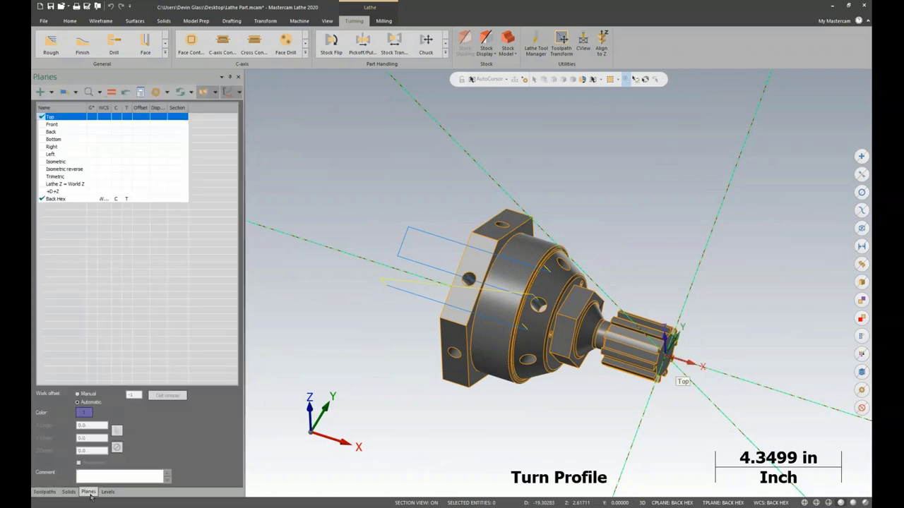
pyautogui.moveTo(88, 492); pyautogui.dragTo(854, 284)
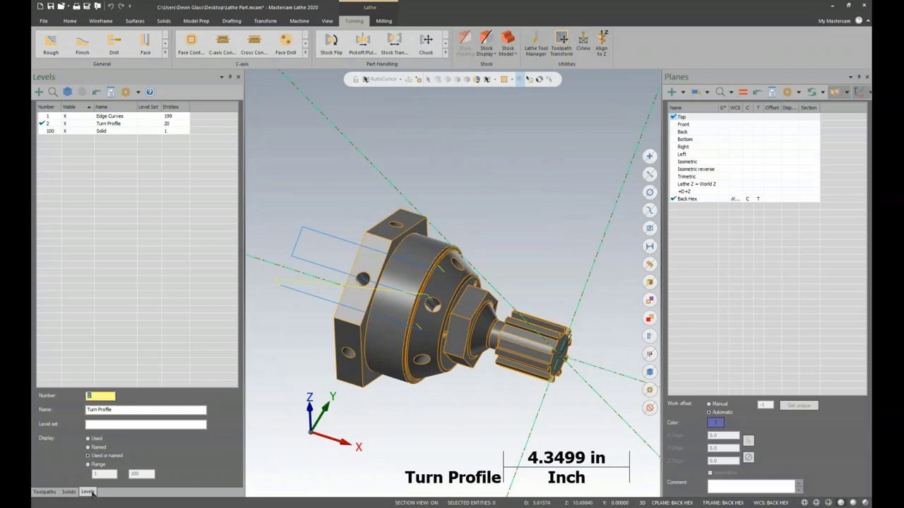
pyautogui.moveTo(88, 494); pyautogui.dragTo(863, 289)
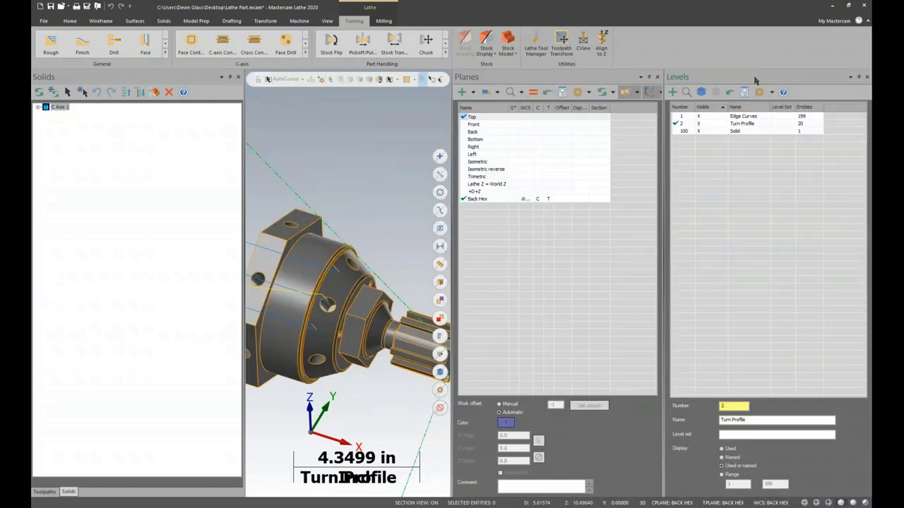
pyautogui.moveTo(755, 78); pyautogui.dragTo(769, 304)
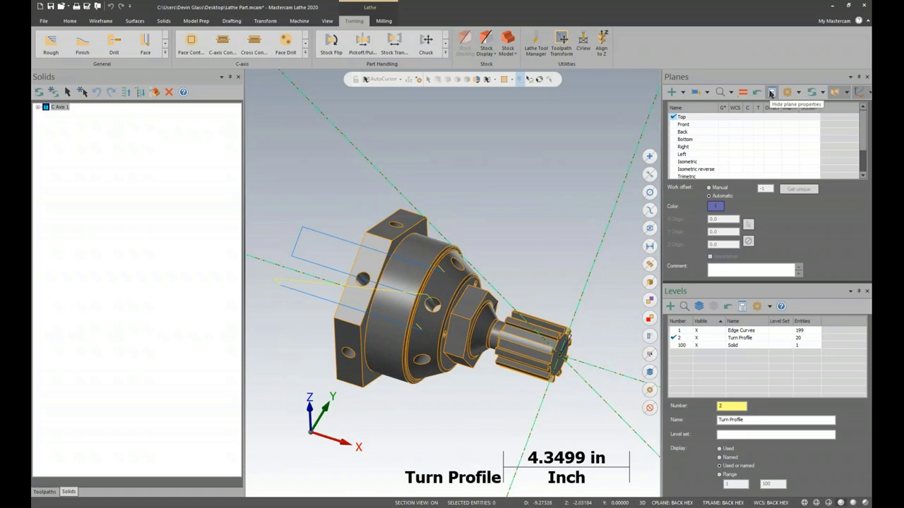
# Step: Hide the properties sections of the Planes and Levels managers and bring the Toolpaths manager to the front of its group
pyautogui.click(772, 94)
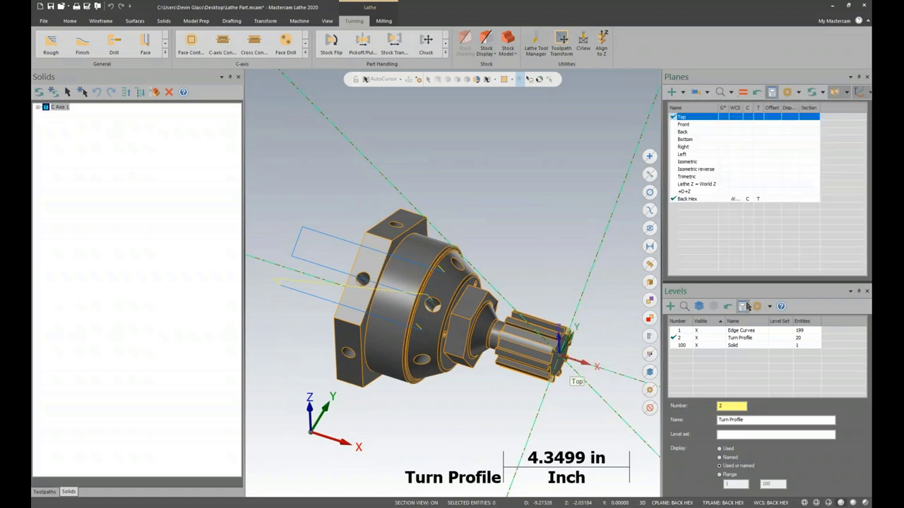
pyautogui.click(743, 307)
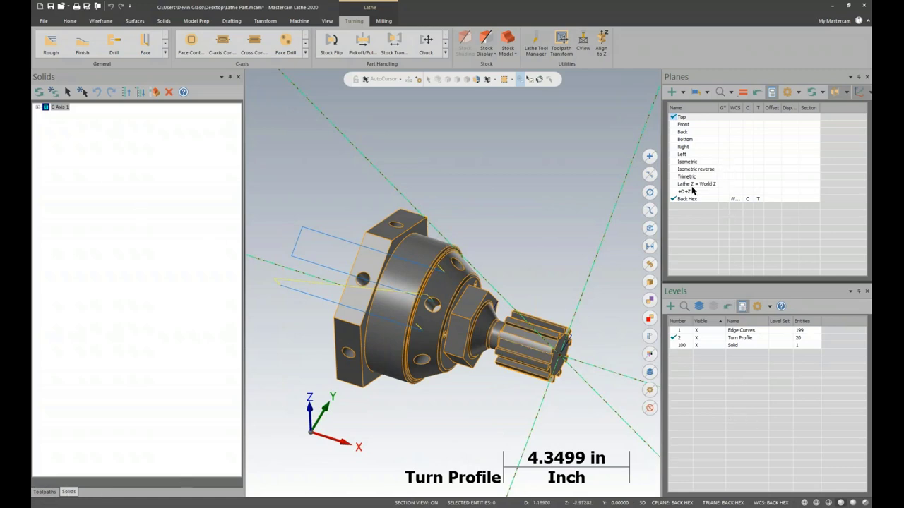
pyautogui.click(46, 492)
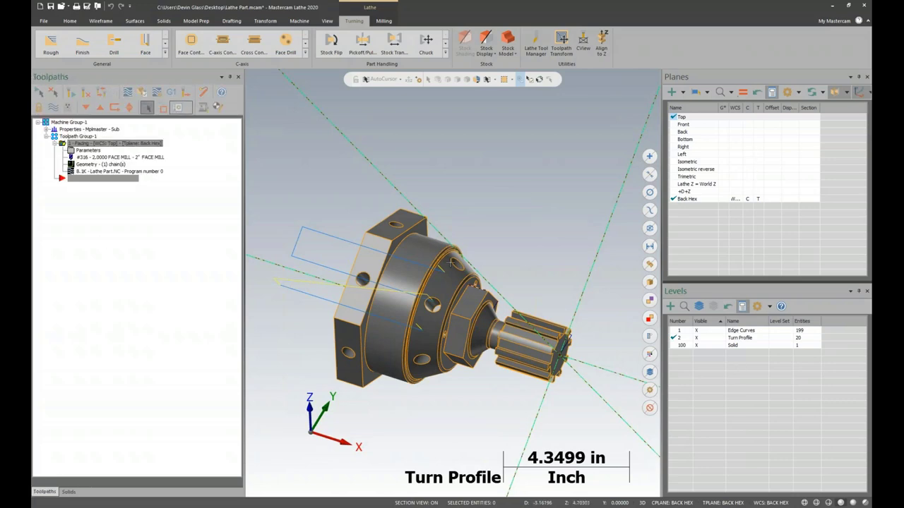
# Step: Try docking the Toolpaths and Solids group across the top and bottom of the graphics area, and return it to the left side
pyautogui.scroll(-2, 539, 202)
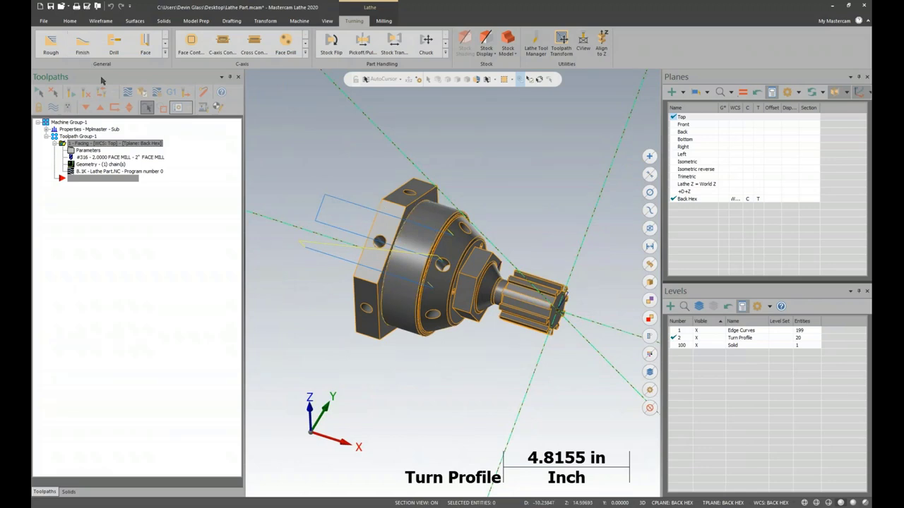
pyautogui.moveTo(103, 80); pyautogui.dragTo(449, 87)
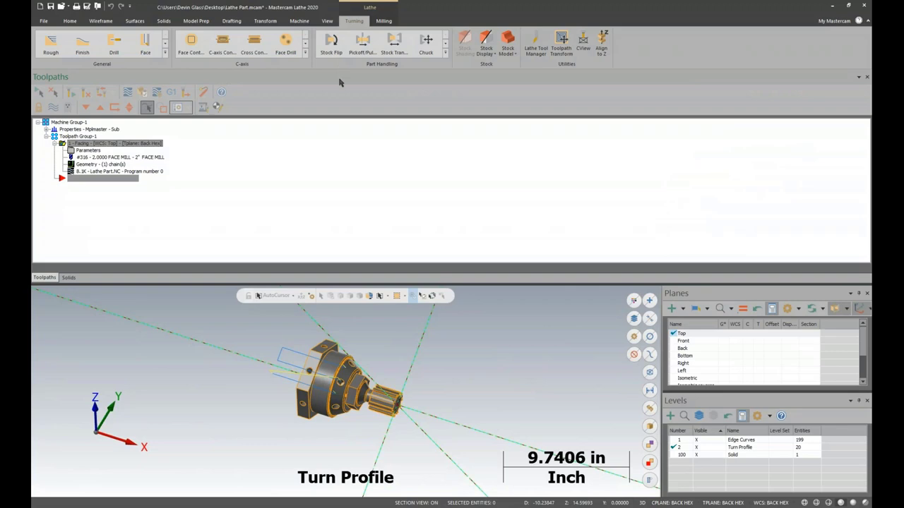
pyautogui.moveTo(339, 83); pyautogui.dragTo(455, 486)
pyautogui.moveTo(362, 293); pyautogui.dragTo(44, 283)
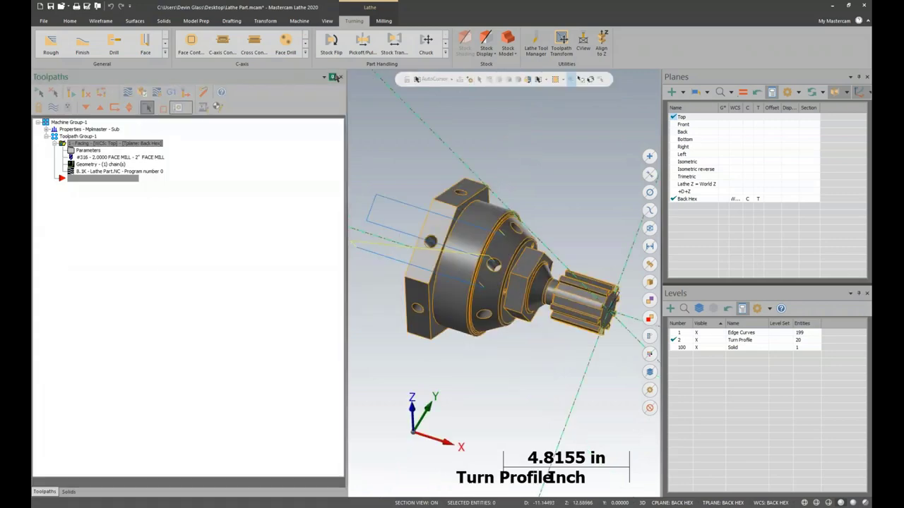
# Step: Auto-hide the docked Toolpaths and Solids managers and bring the Toolpaths manager back into view
pyautogui.click(333, 77)
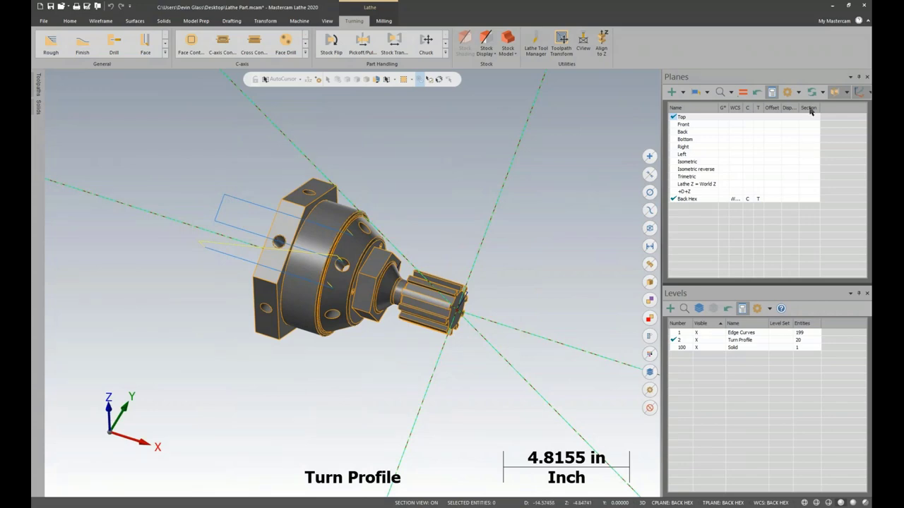
pyautogui.hotkey('alt', 'o')
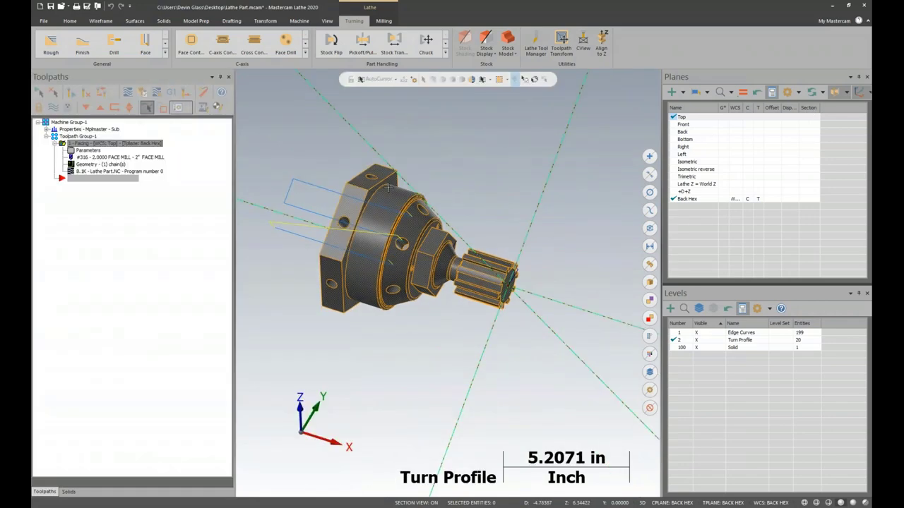